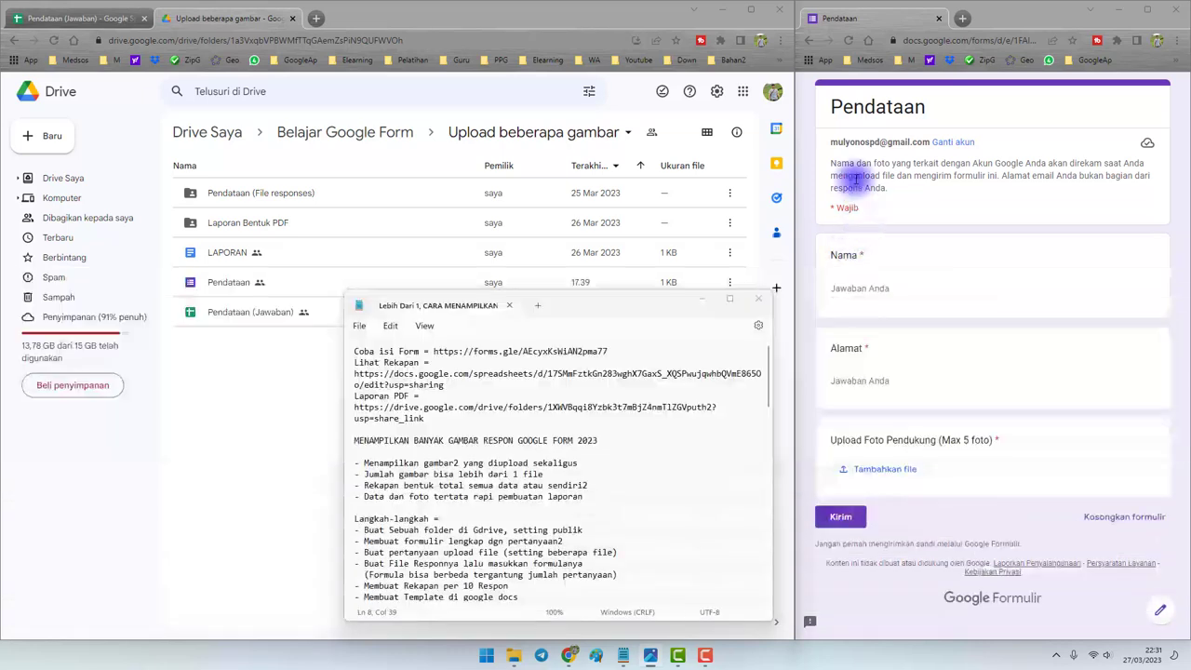
Review the Pendataan form's title and its questions Nama, Alamat and Upload Foto Pendukung (Max 5 foto)
drag(831, 106, 943, 107)
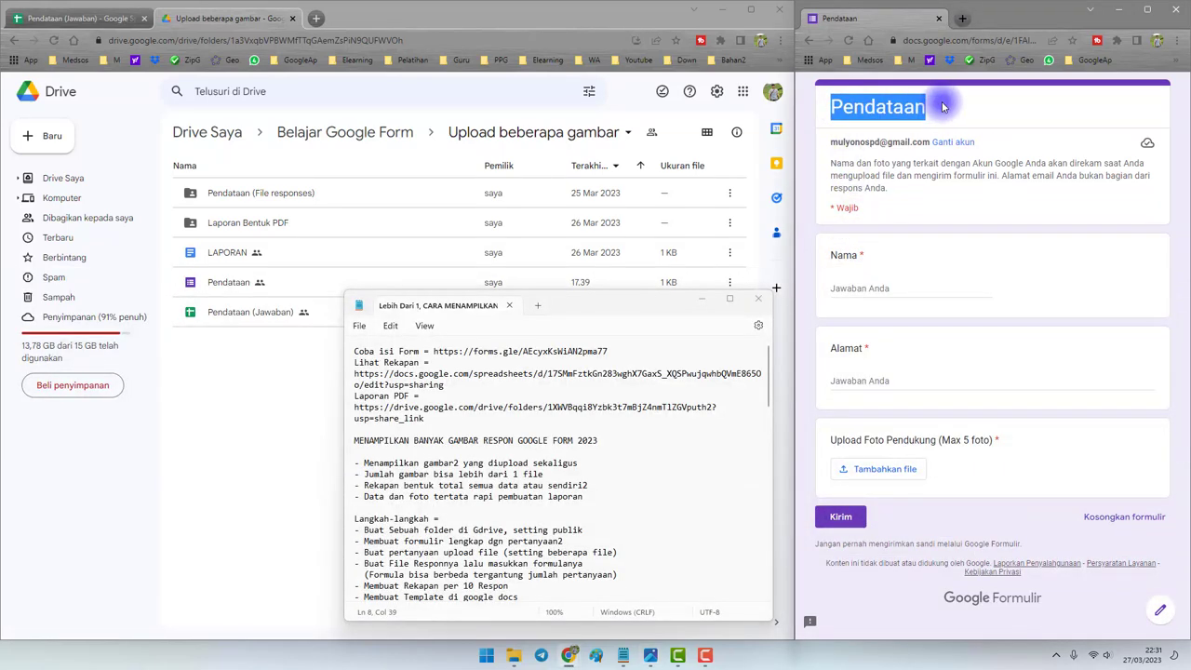
click(834, 255)
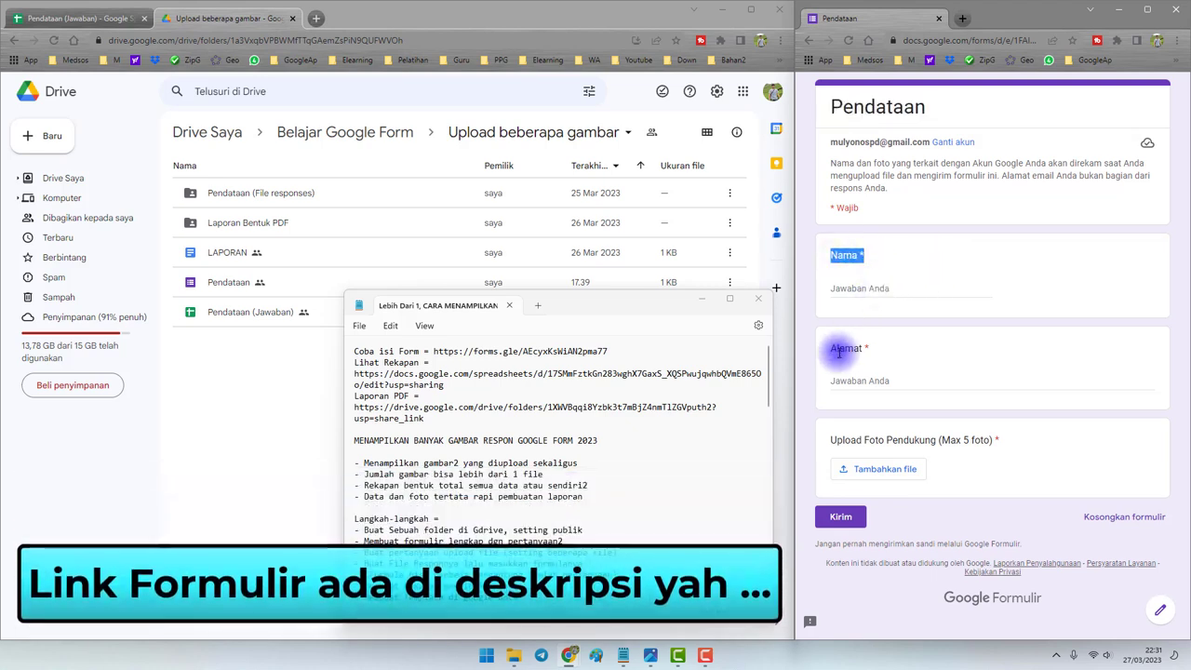
drag(831, 348, 891, 352)
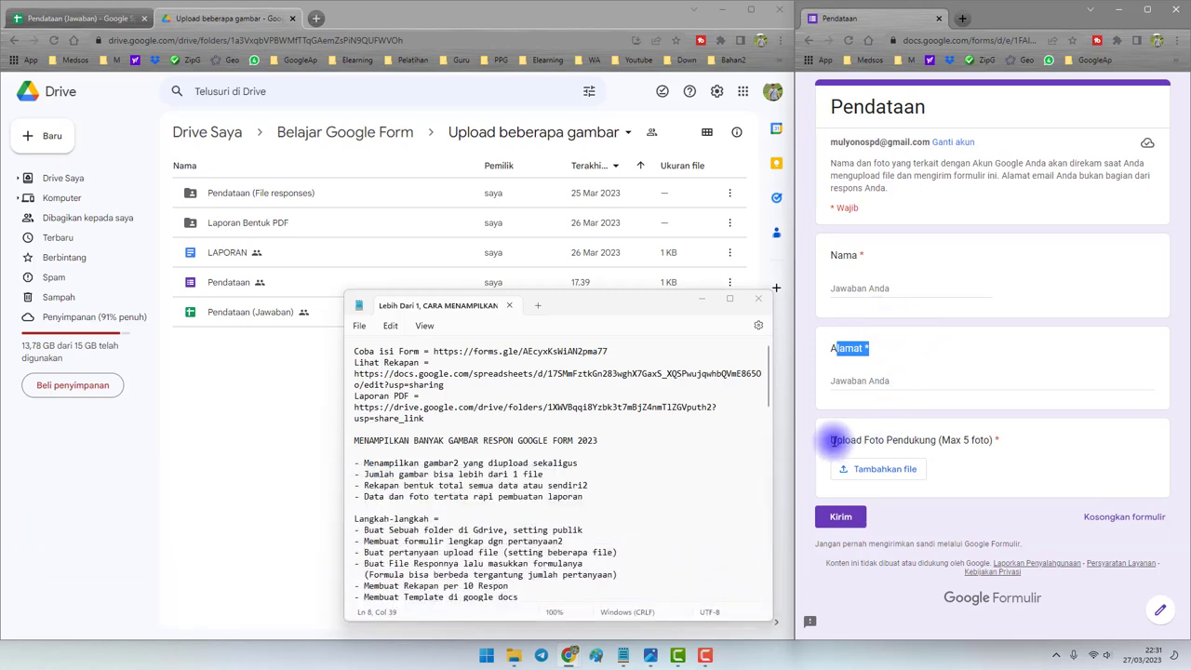
drag(830, 441, 923, 439)
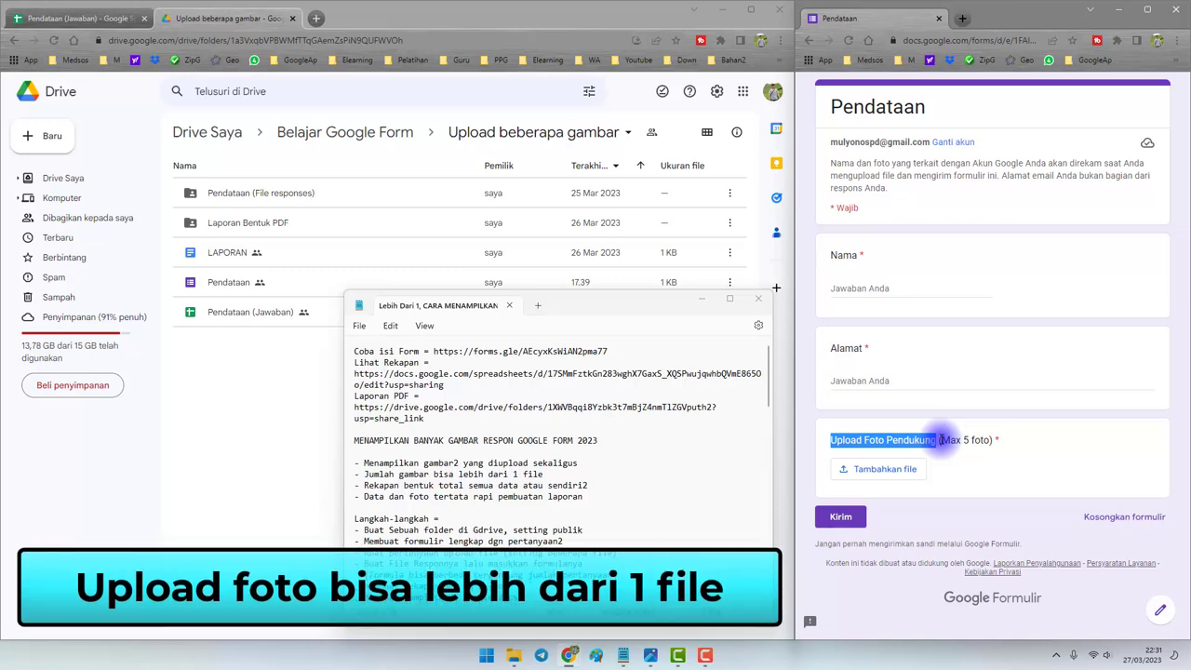
drag(941, 440, 988, 440)
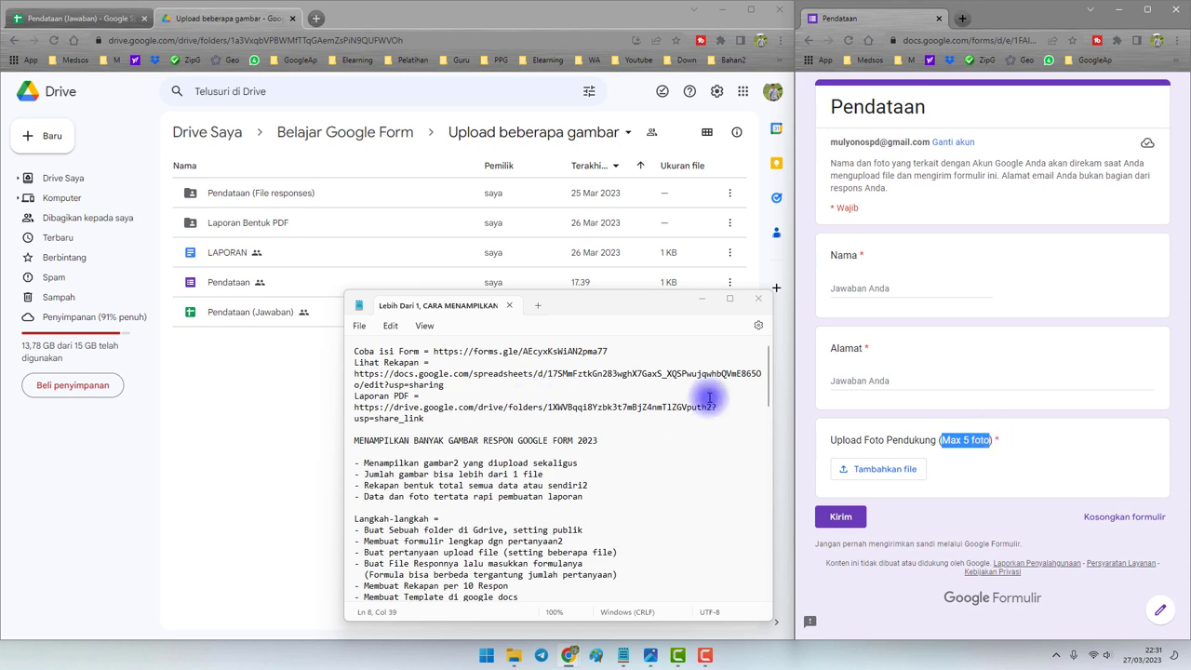
Open the Pendataan (Jawaban) spreadsheet and examine the LAPORAN sheet's heading and rows 0001 and 0002 against the form's photo upload question
click(279, 381)
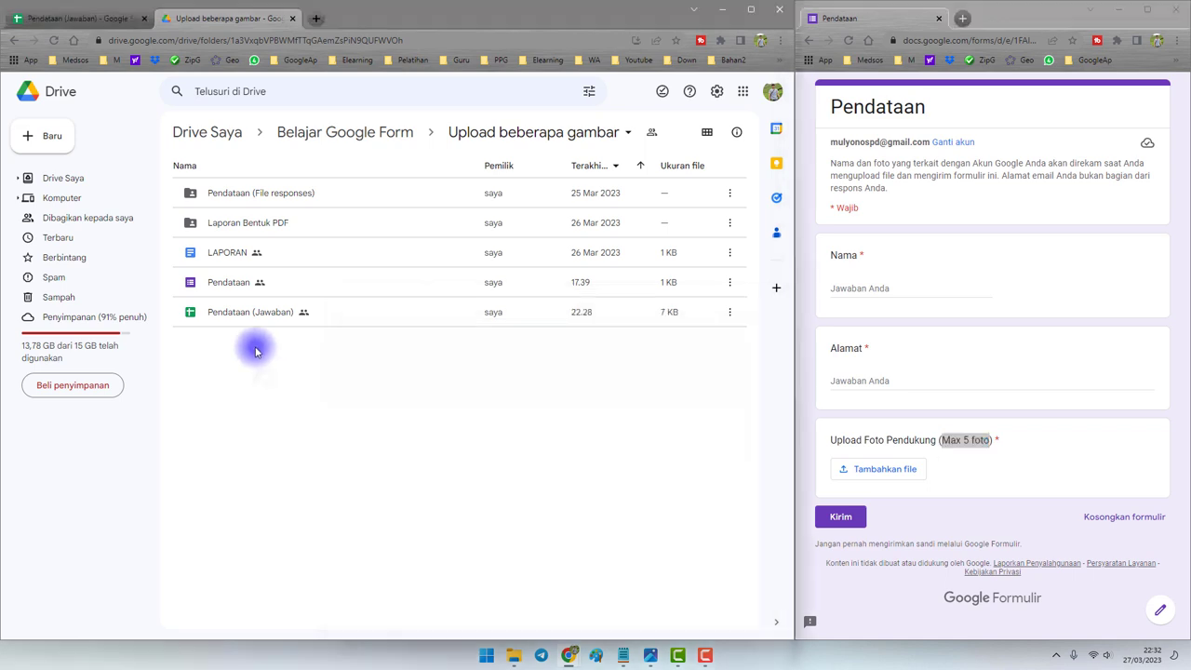
click(84, 20)
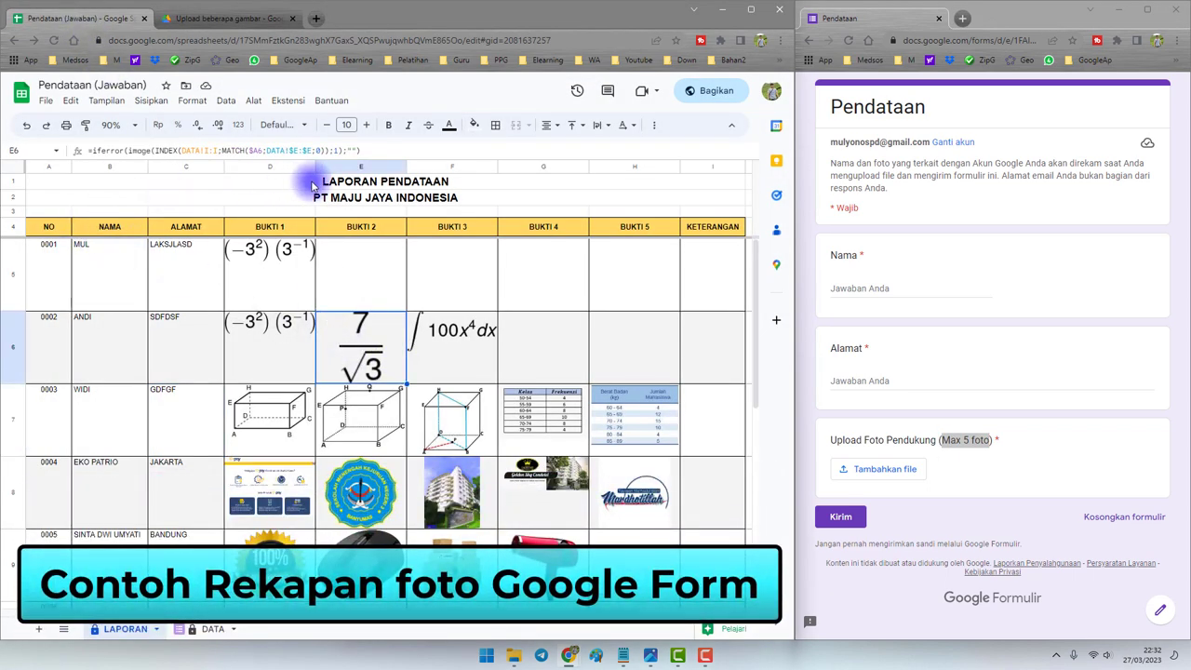
drag(312, 183, 394, 391)
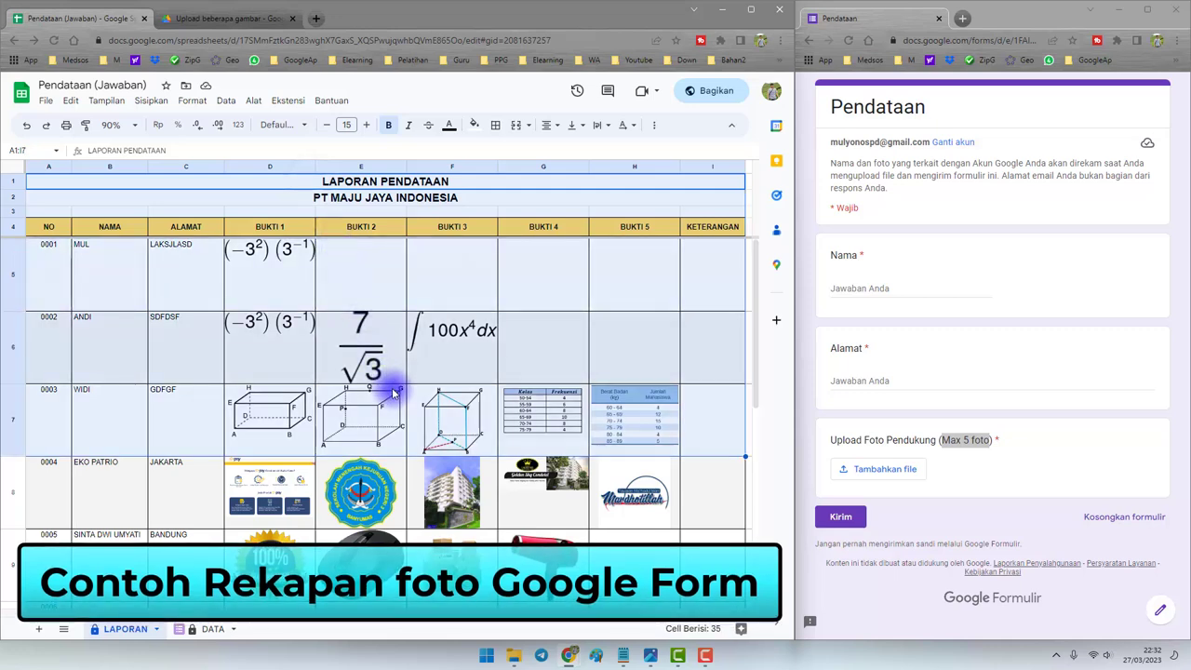
click(77, 272)
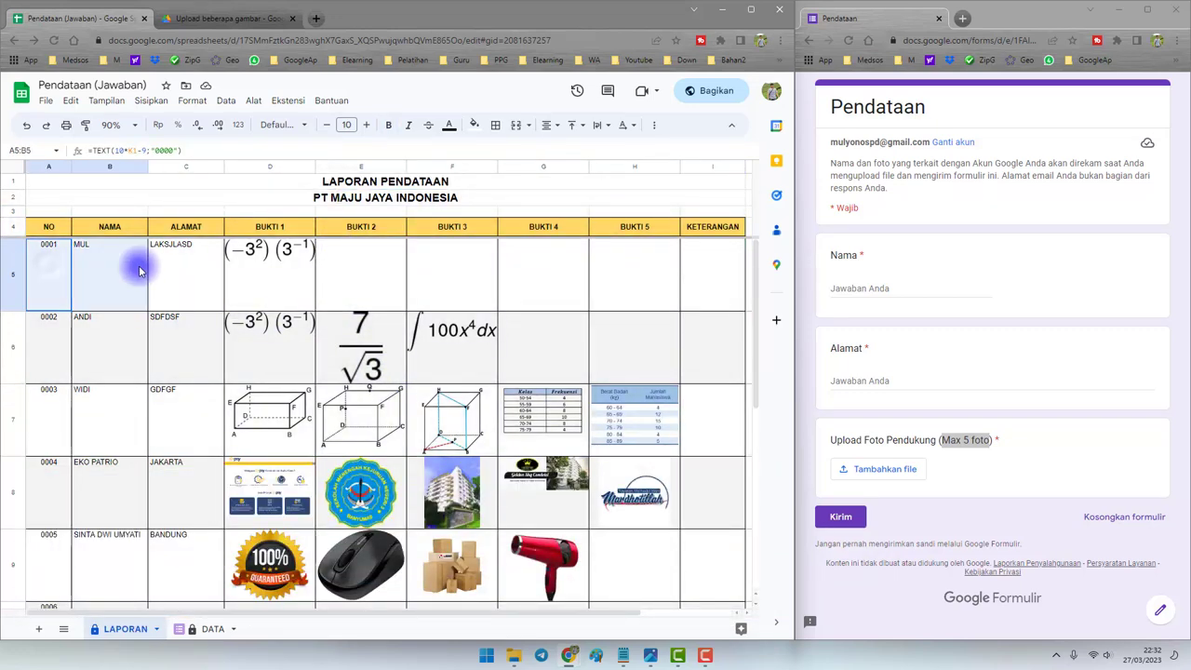
click(279, 266)
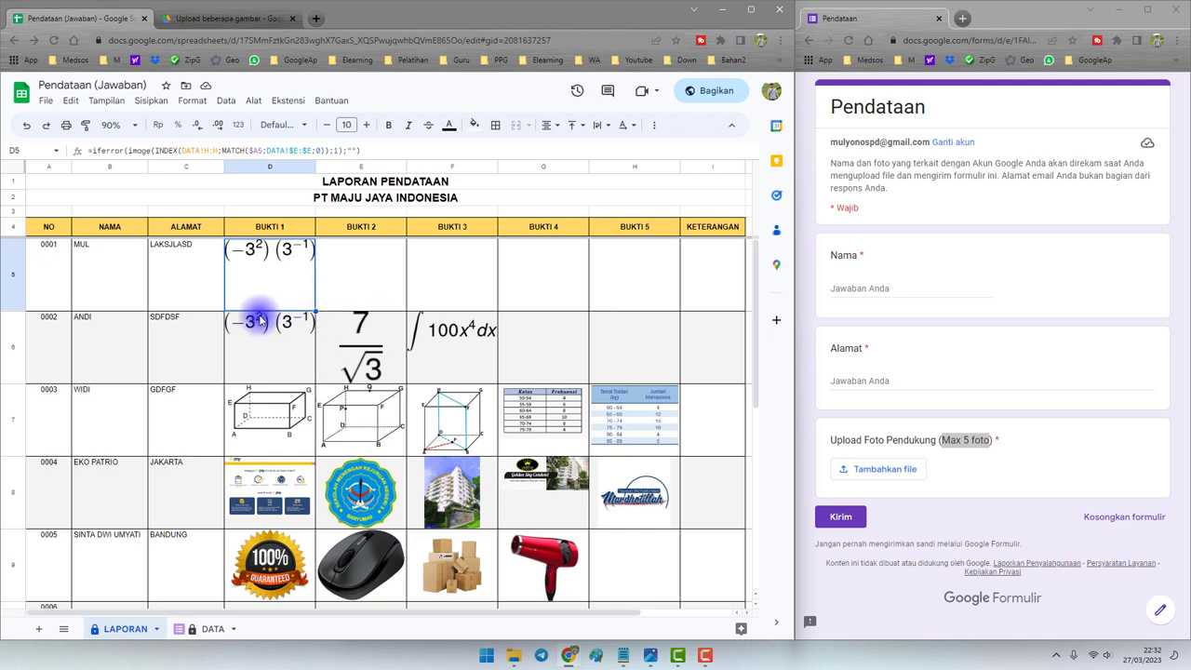
drag(260, 319, 454, 344)
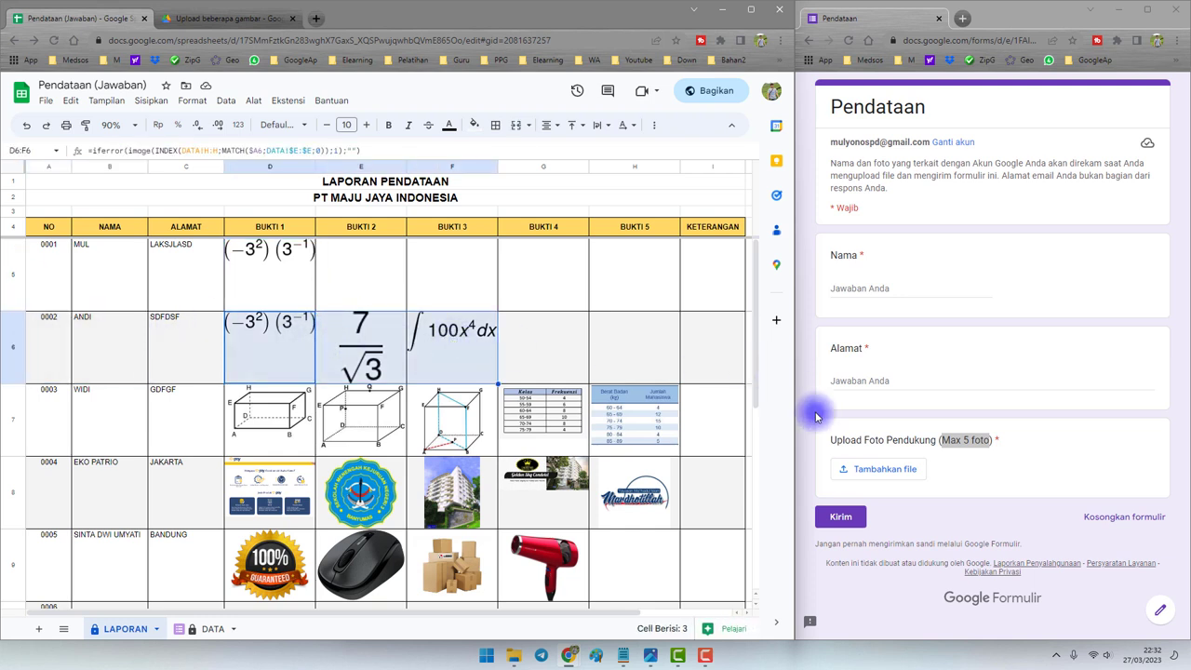
drag(849, 441, 900, 444)
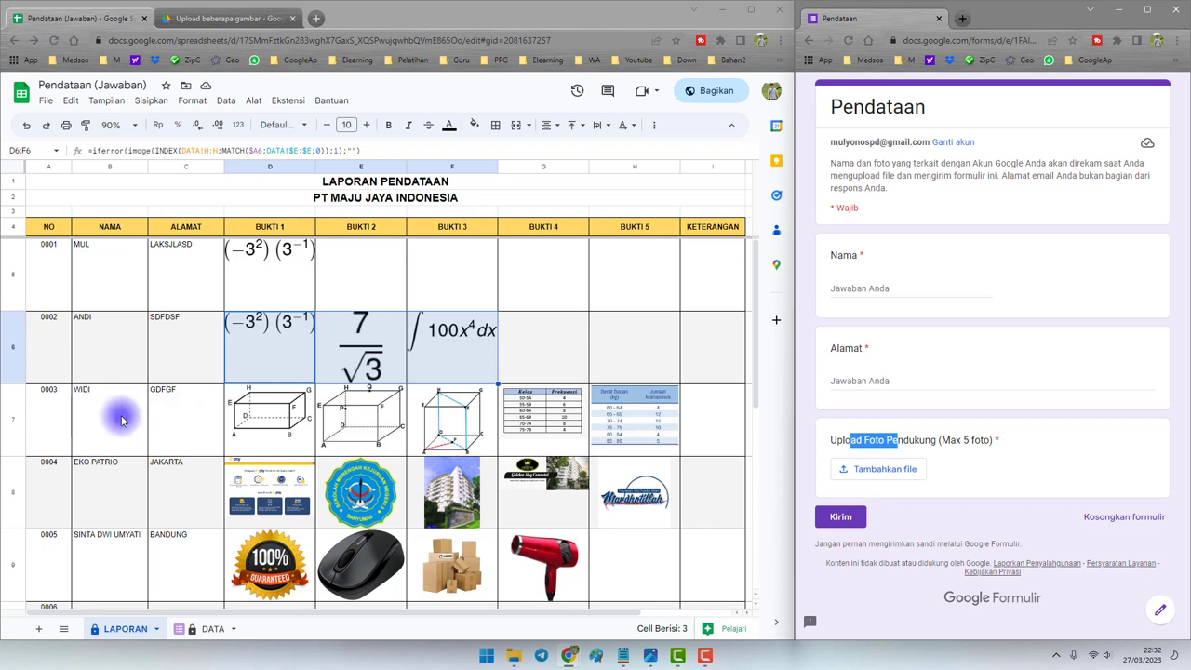
Examine the names, addresses and BUKTI images in report rows 0003 to 0005, plus the row for entry 0006
drag(220, 418, 656, 416)
scroll(465, 437, down, 2)
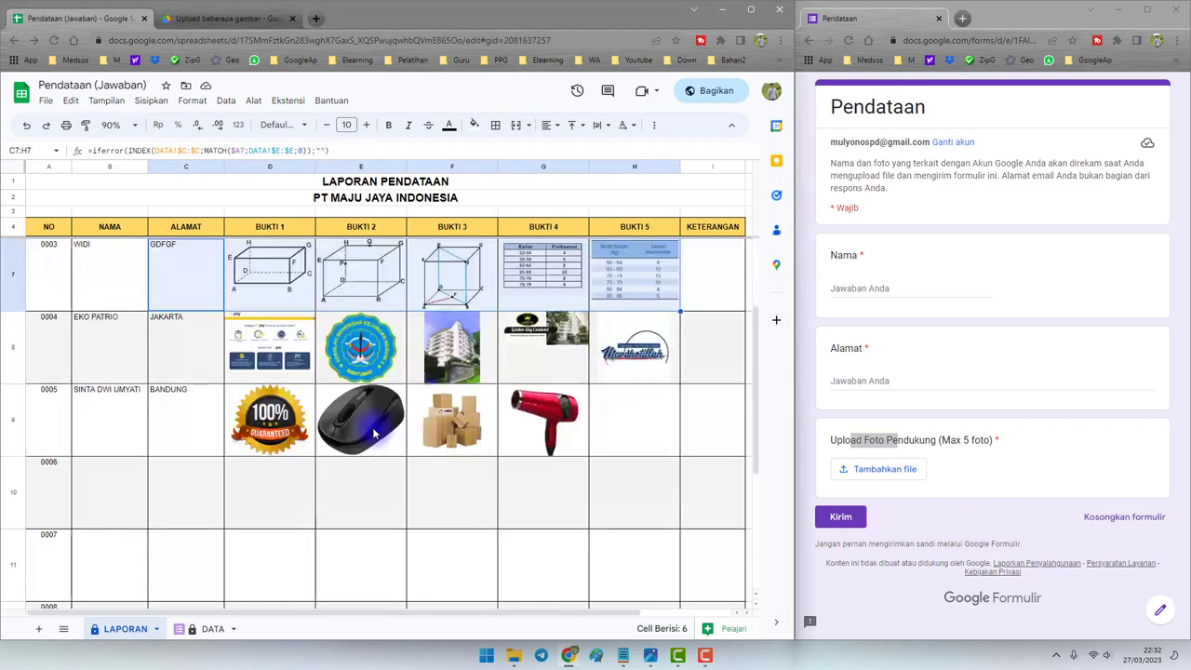
click(111, 354)
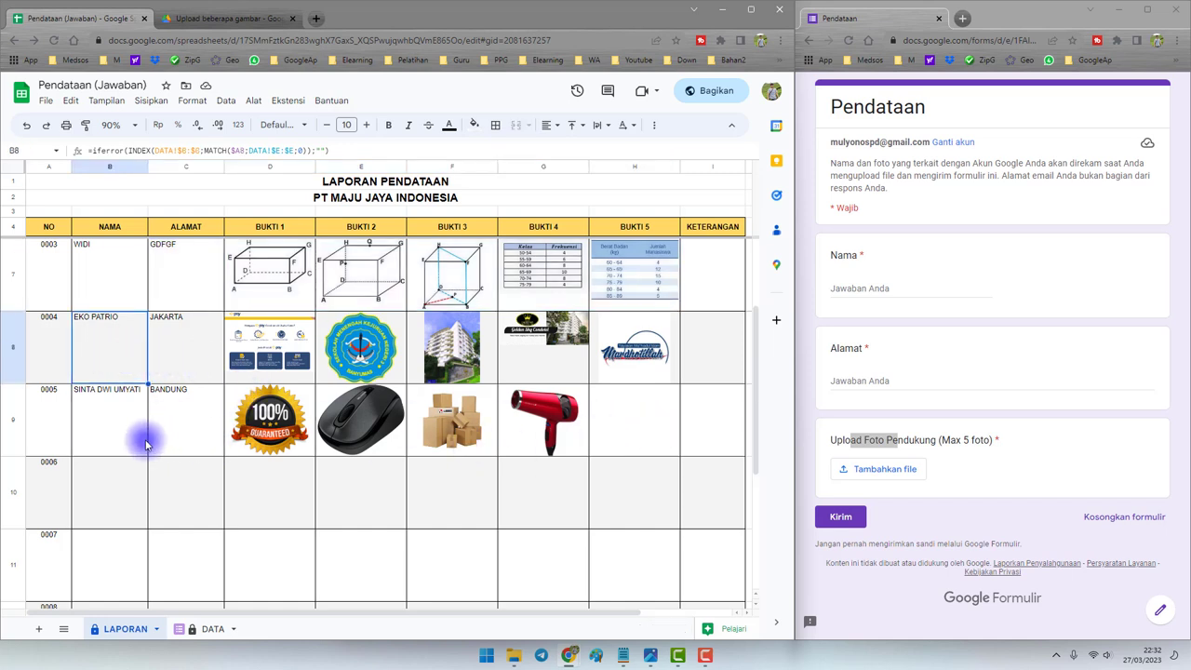
drag(106, 435, 634, 435)
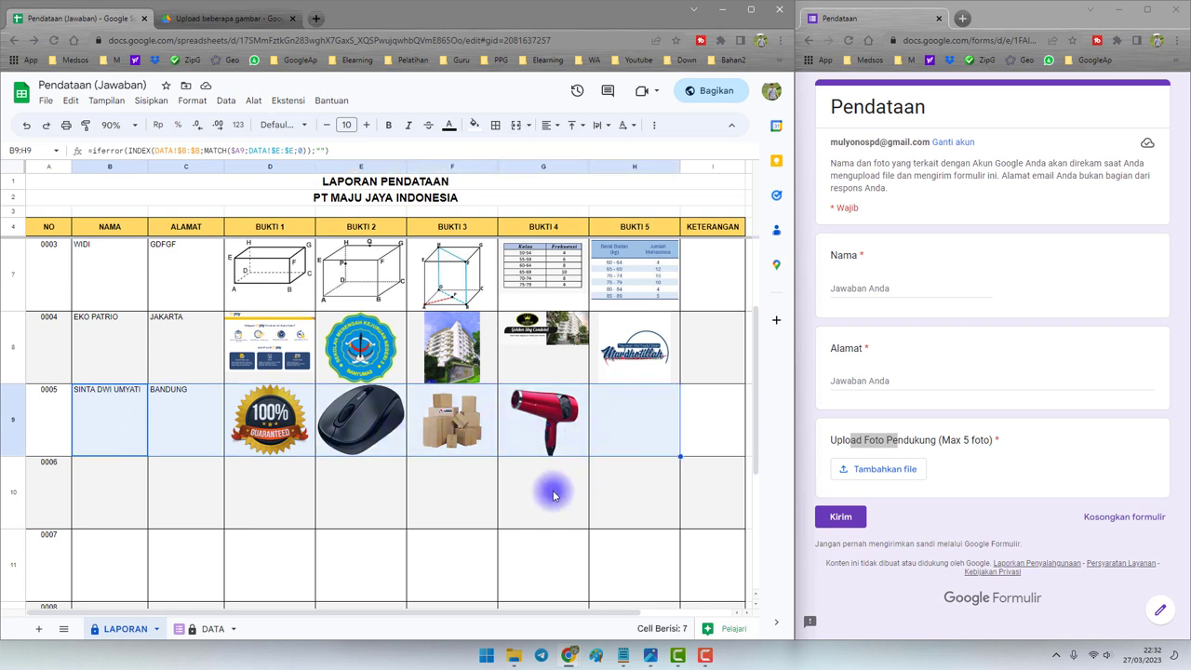
click(526, 493)
click(978, 339)
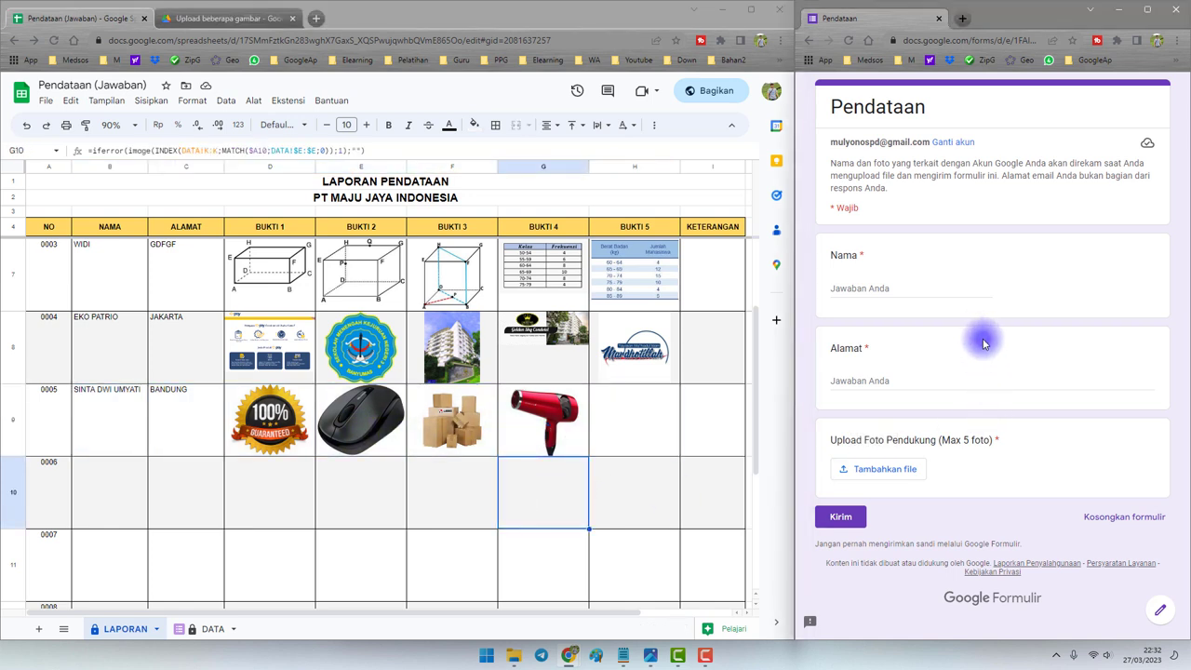
drag(102, 478, 703, 494)
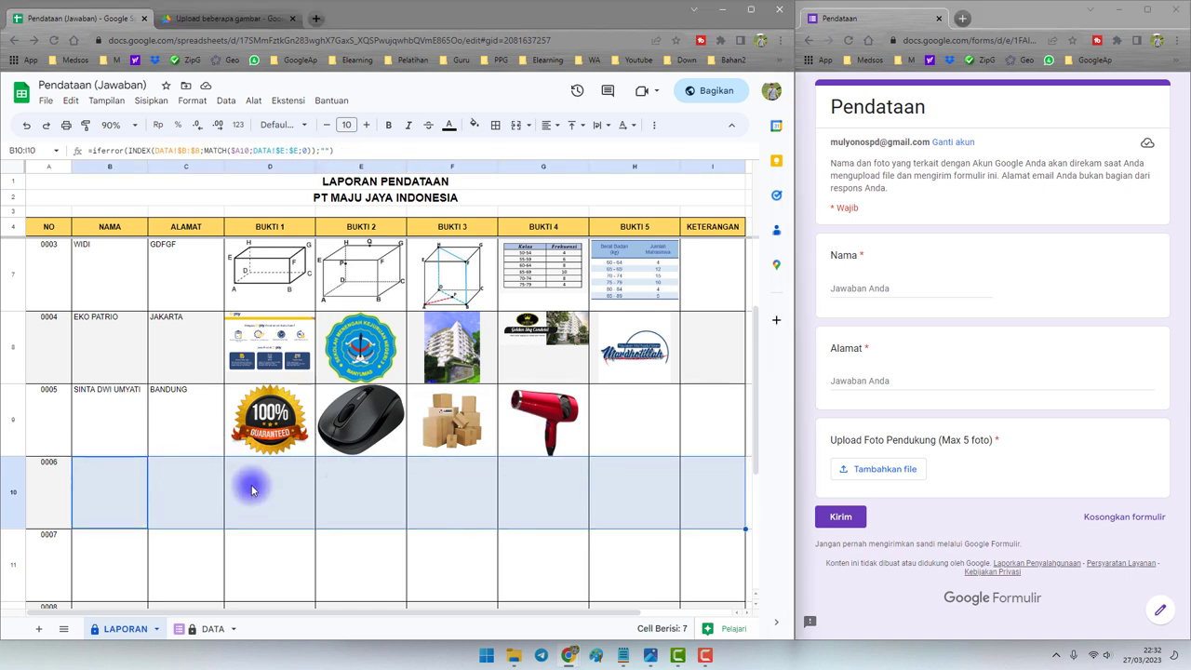
Open the Laporan Bentuk PDF folder in Drive, read through the 0003 report PDF and close it
click(216, 20)
click(263, 226)
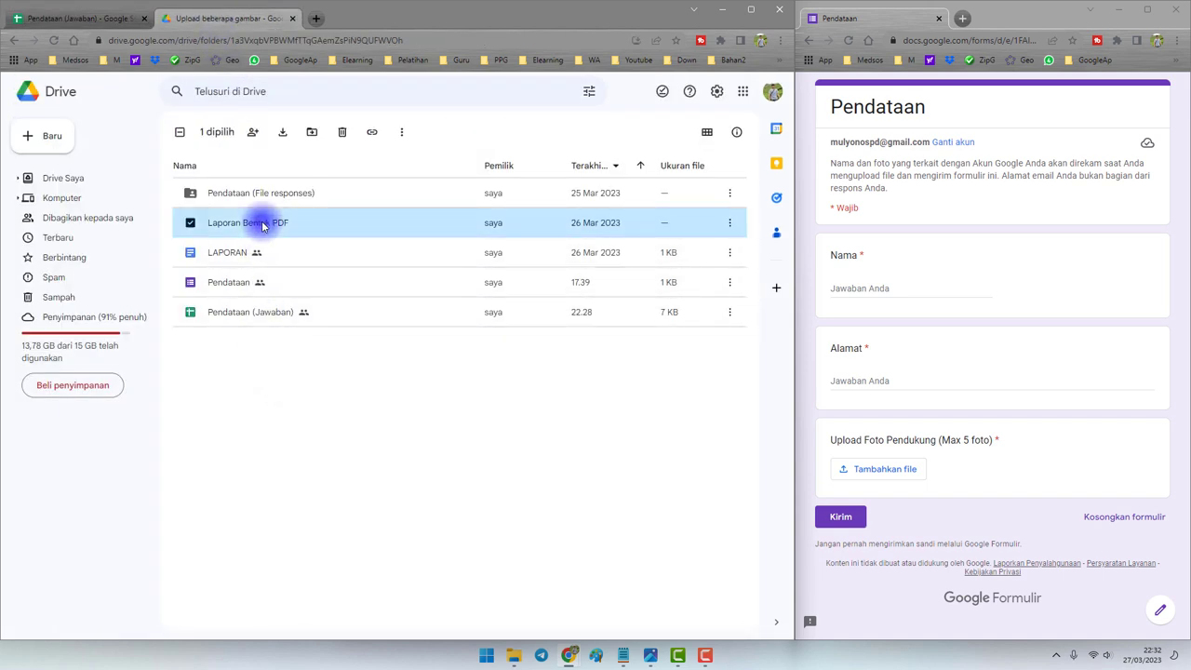
double_click(263, 226)
double_click(248, 252)
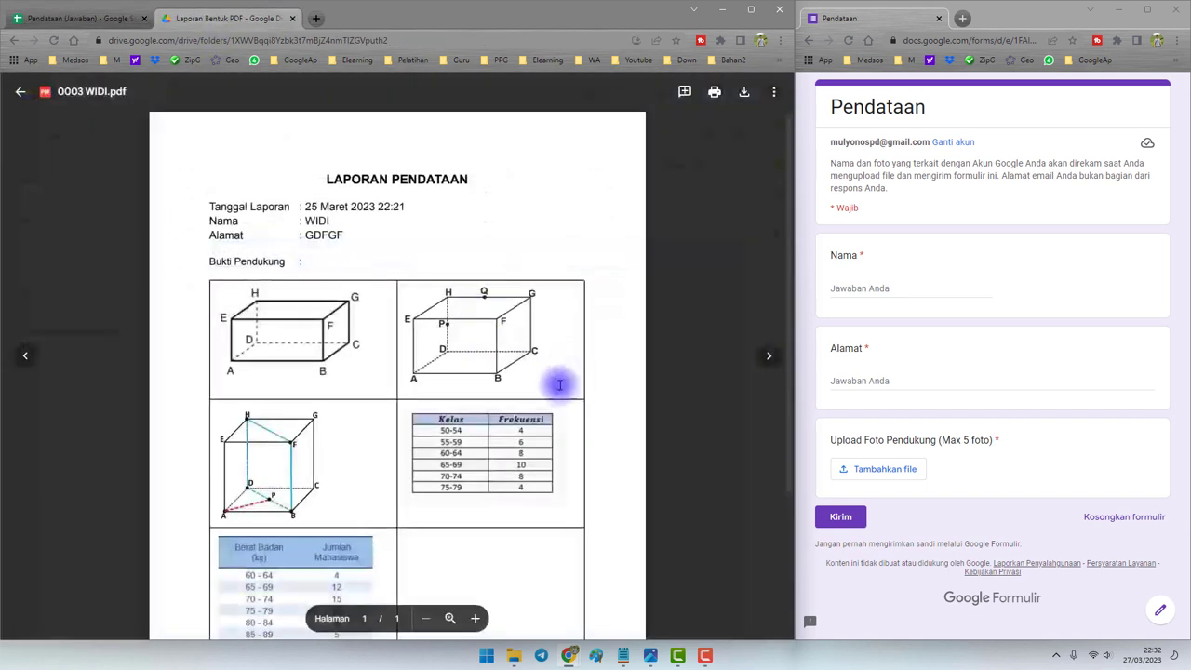
scroll(412, 364, down, 3)
scroll(359, 298, up, 3)
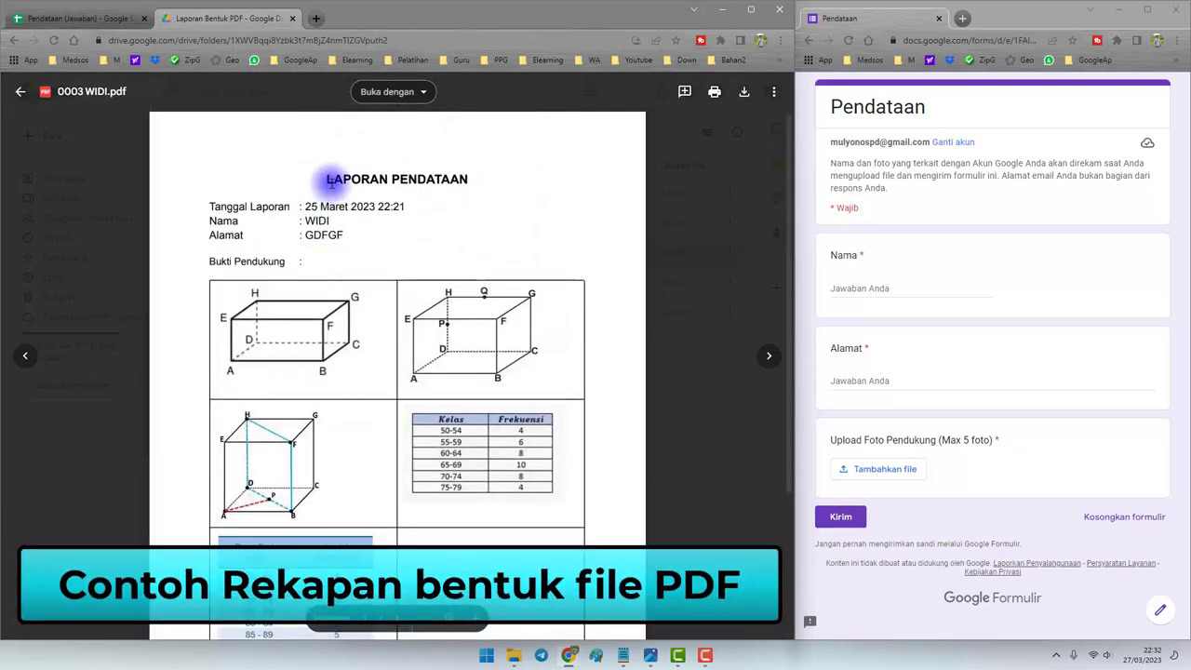
scroll(478, 385, down, 3)
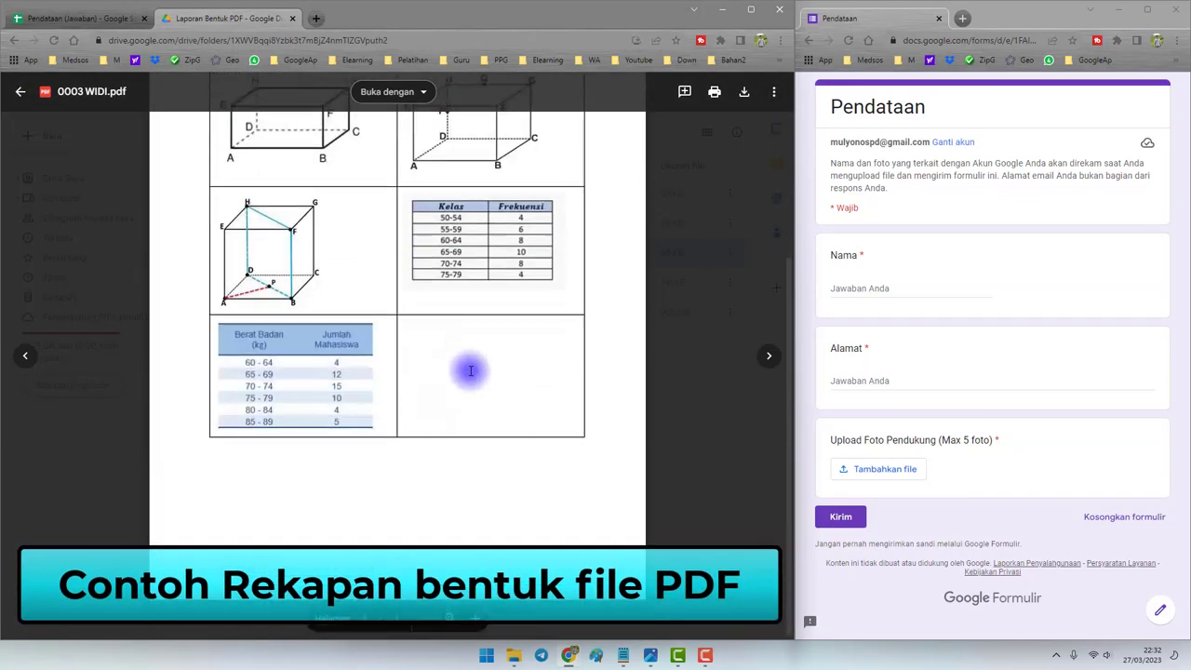
scroll(393, 325, up, 2)
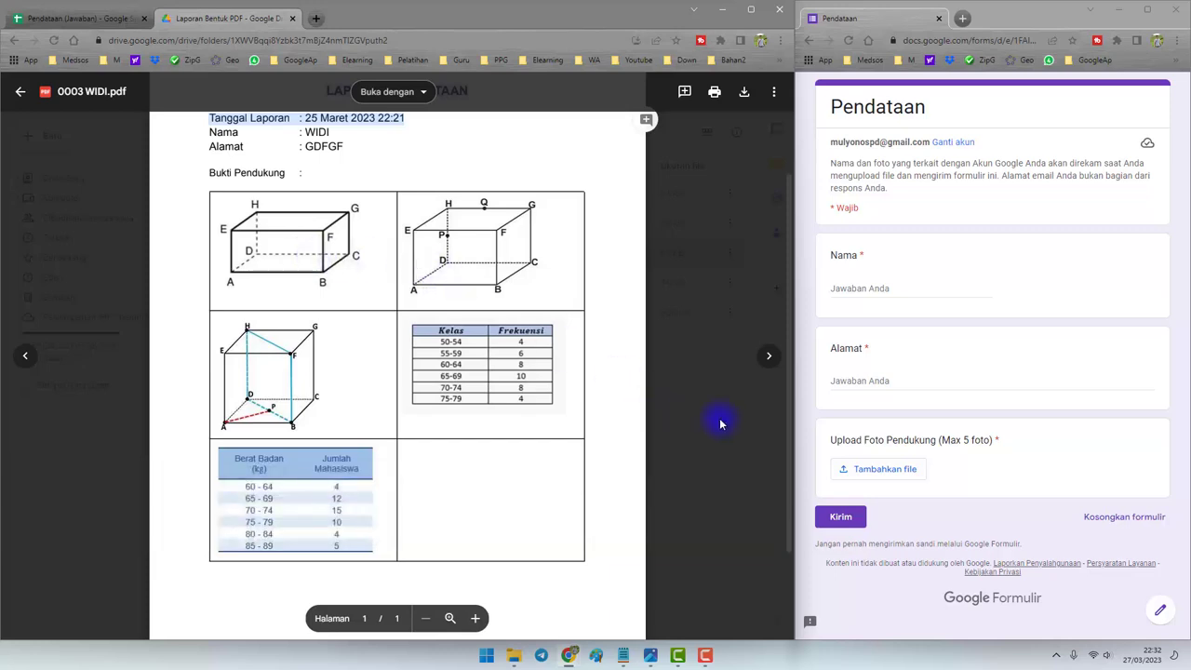
click(714, 398)
Open the 0004 report PDF, look through its supporting photos and close the preview
double_click(269, 282)
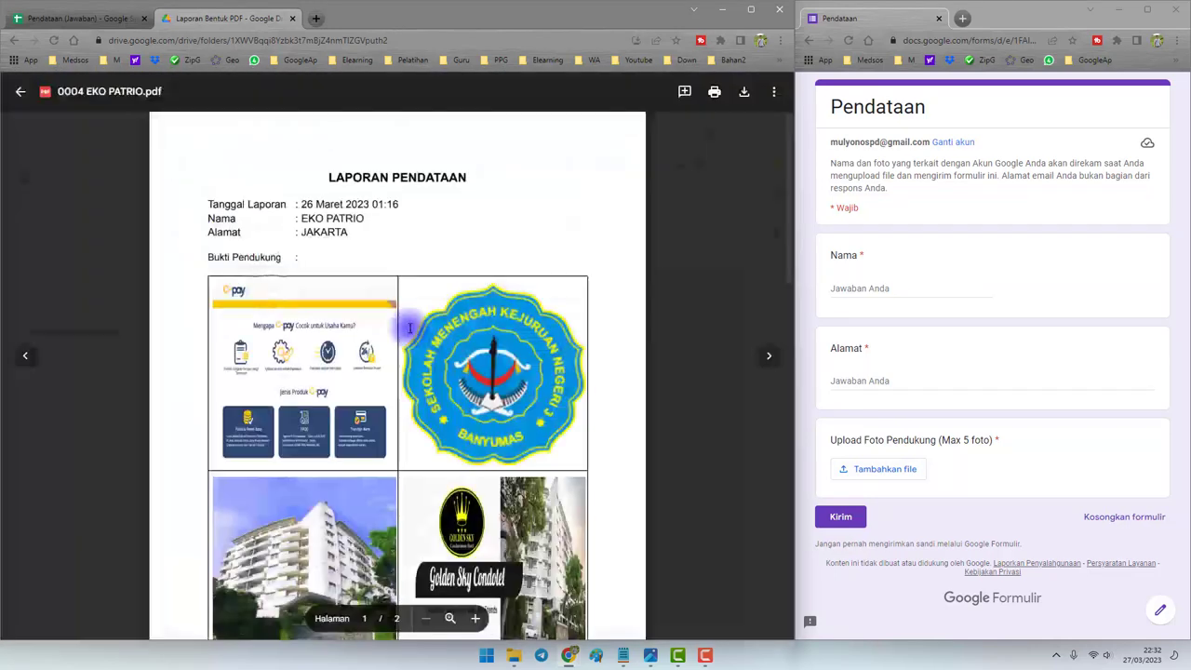
scroll(422, 381, down, 3)
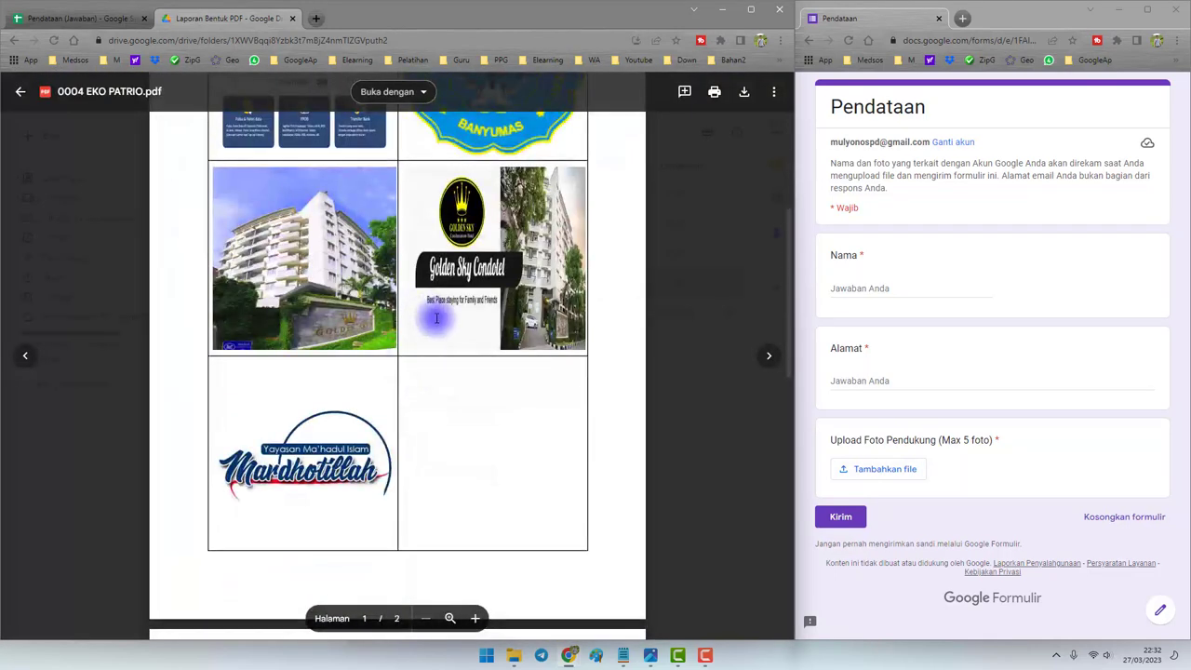
click(673, 381)
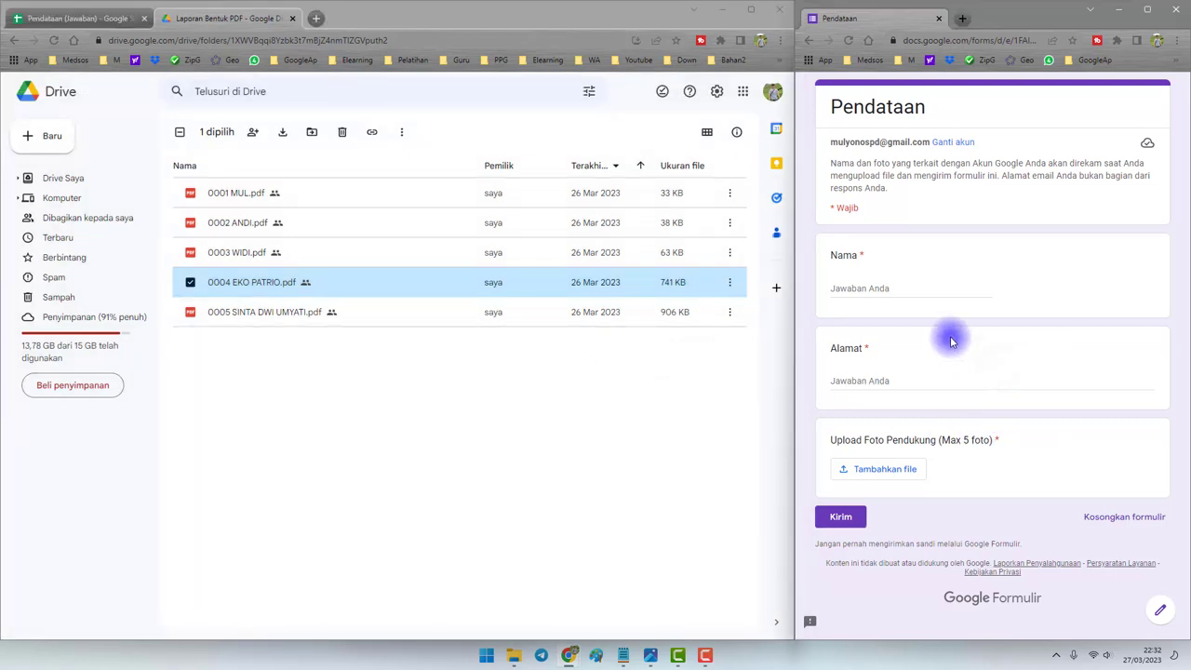
Fill in the Nama and Alamat fields of the Pendataan form with the respondent's full name and address
click(854, 284)
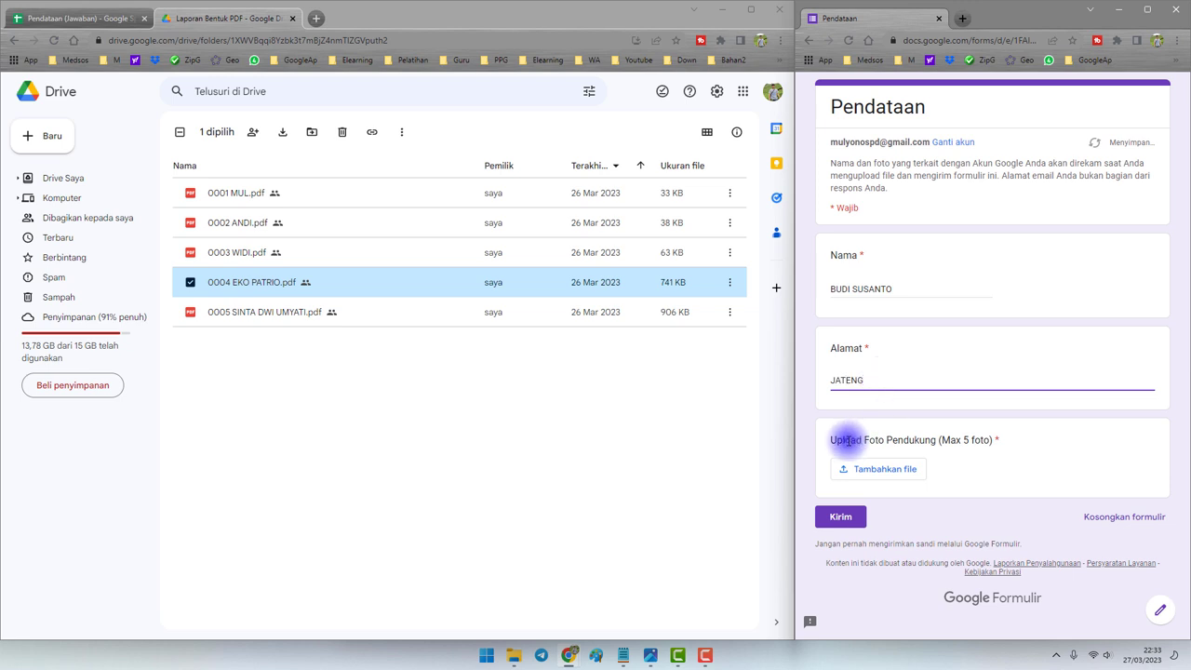
drag(846, 440, 924, 440)
click(899, 474)
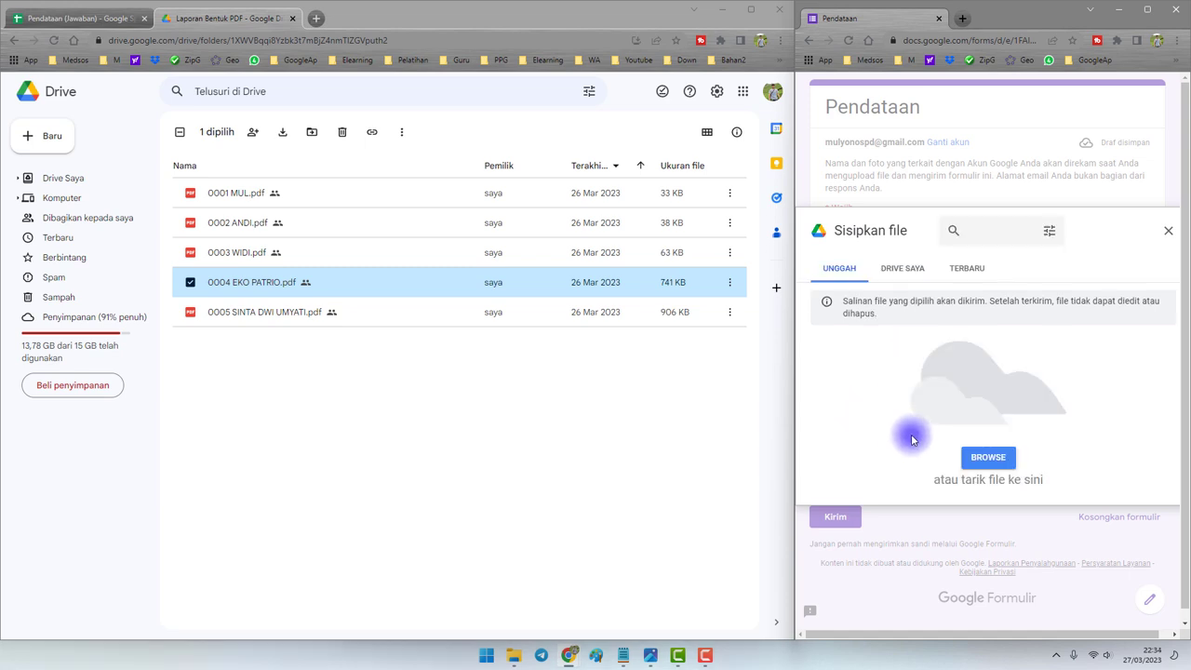
click(990, 457)
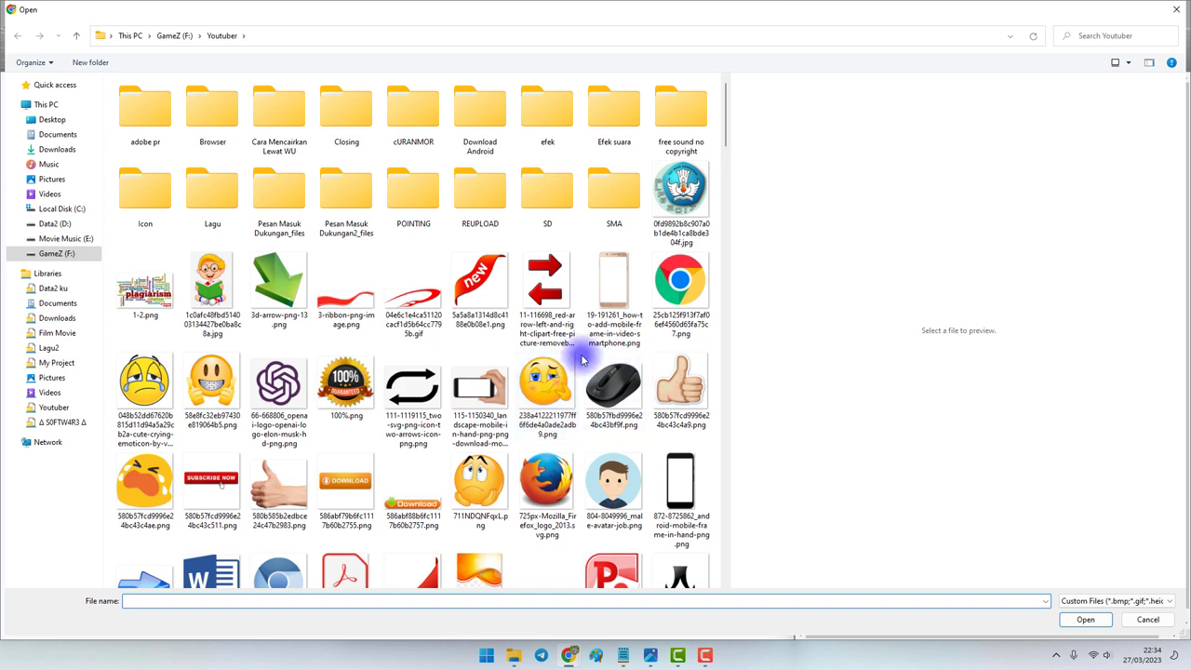
scroll(581, 360, down, 10)
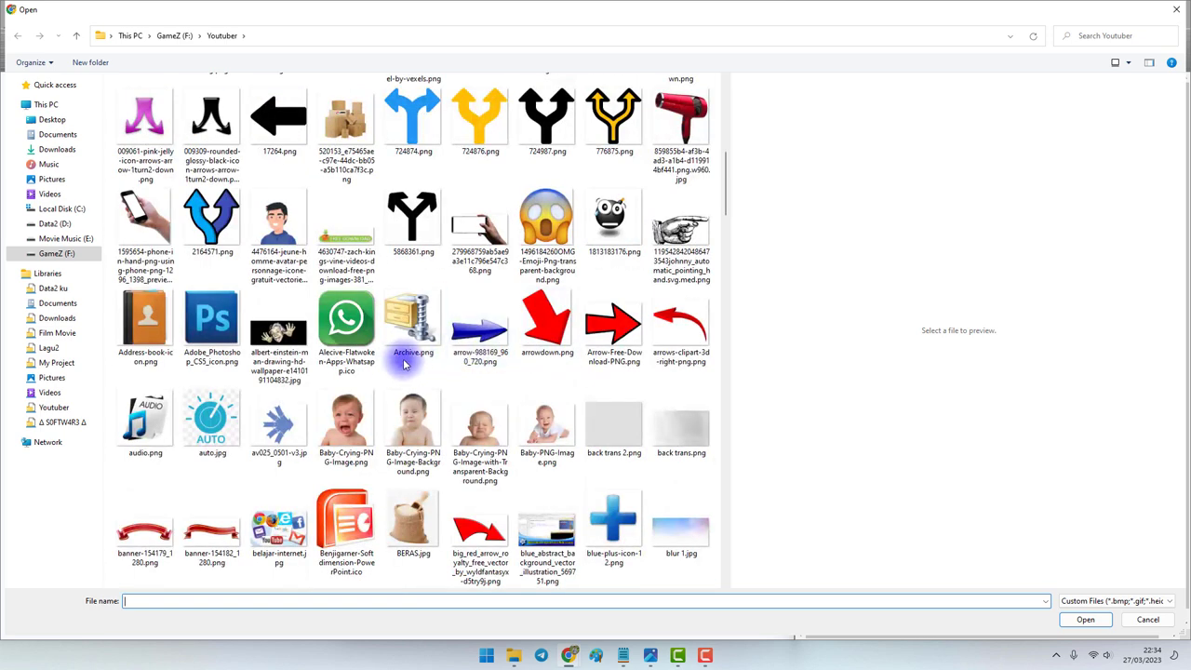
scroll(424, 360, down, 3)
click(346, 437)
ctrl+click(547, 354)
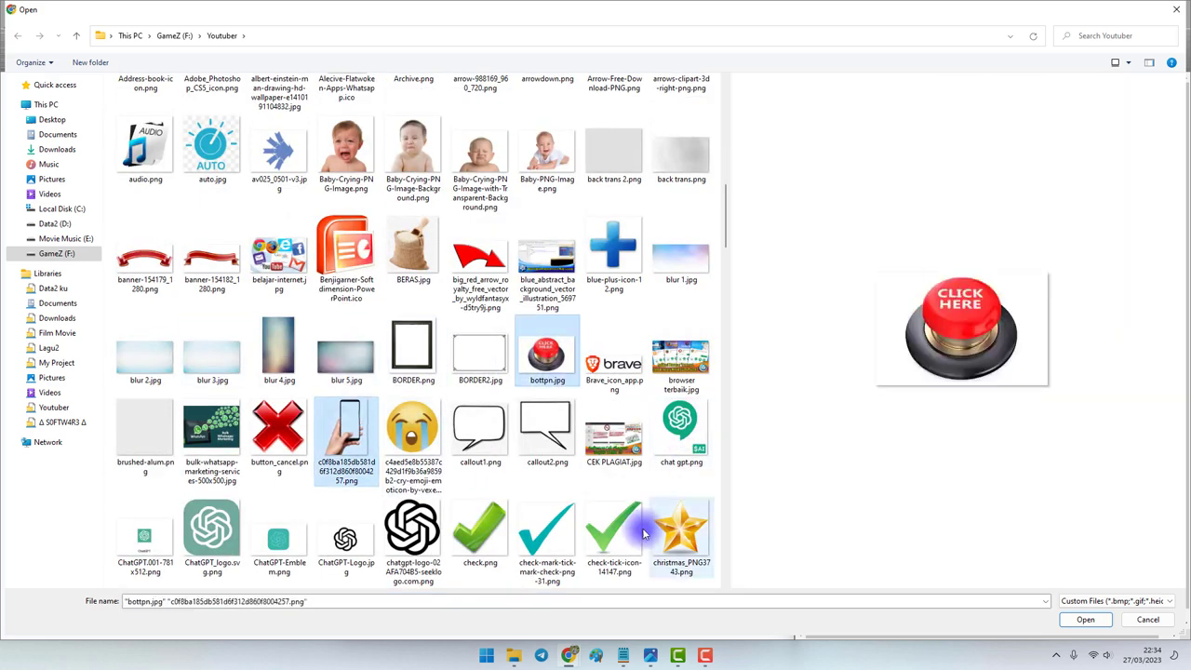
ctrl+click(412, 535)
key(Return)
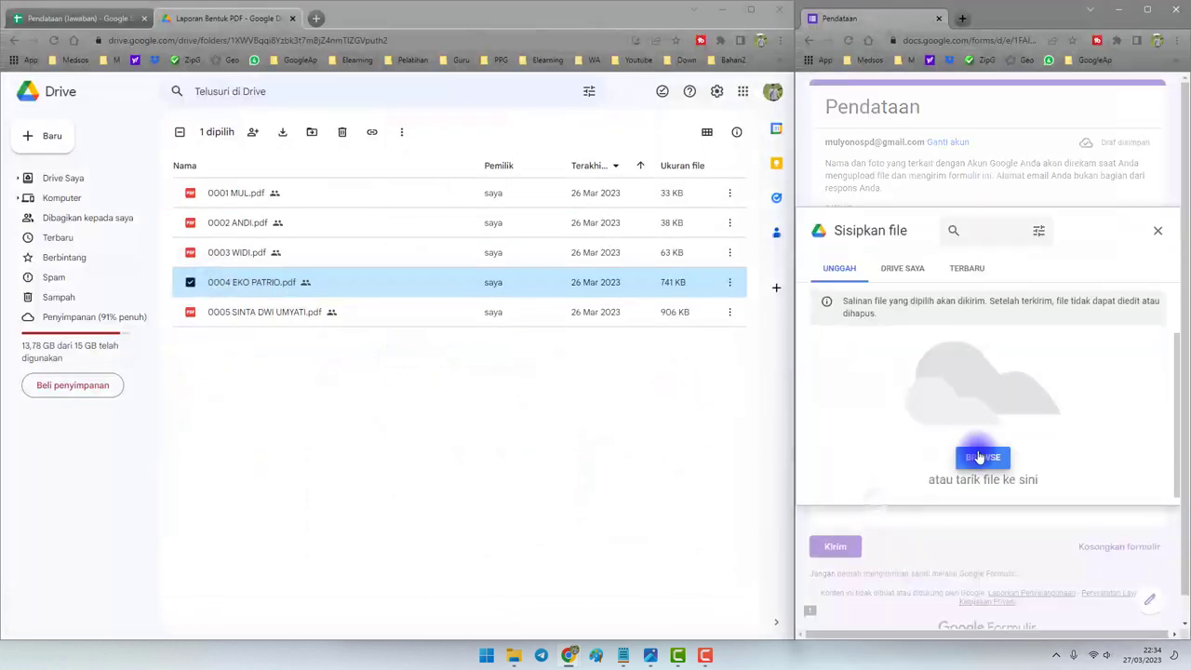
click(983, 452)
double_click(532, 215)
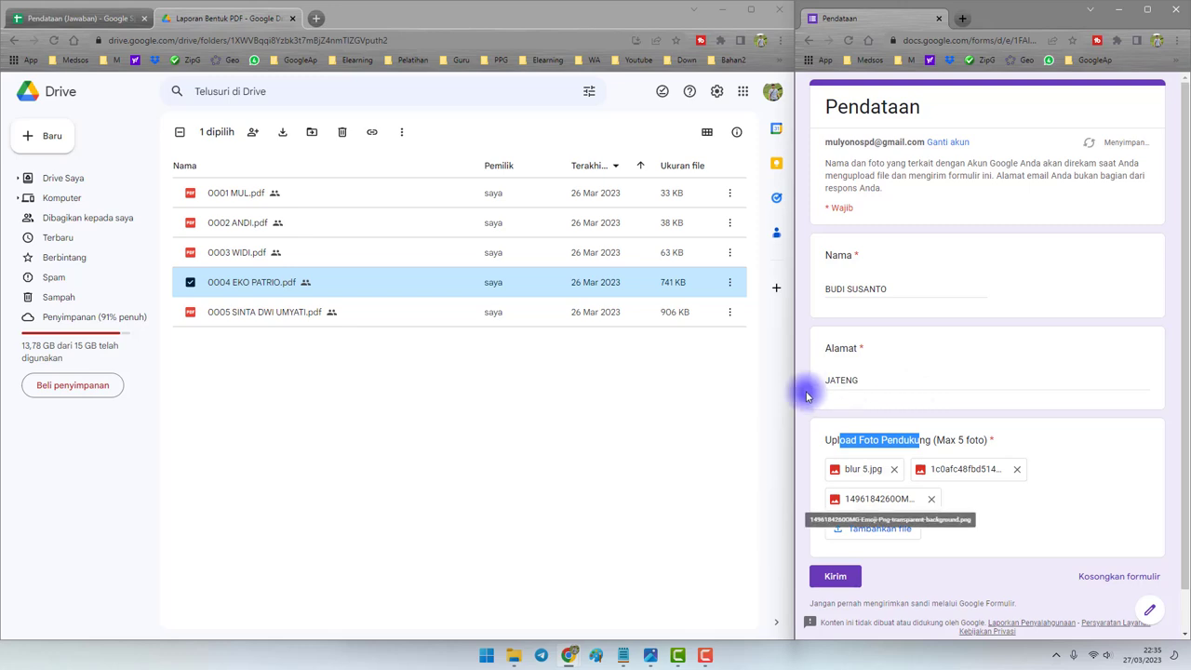
Return to the LAPORAN sheet and check row 0006's BUKTI 1 to BUKTI 3, NAMA and ALAMAT cells
click(86, 16)
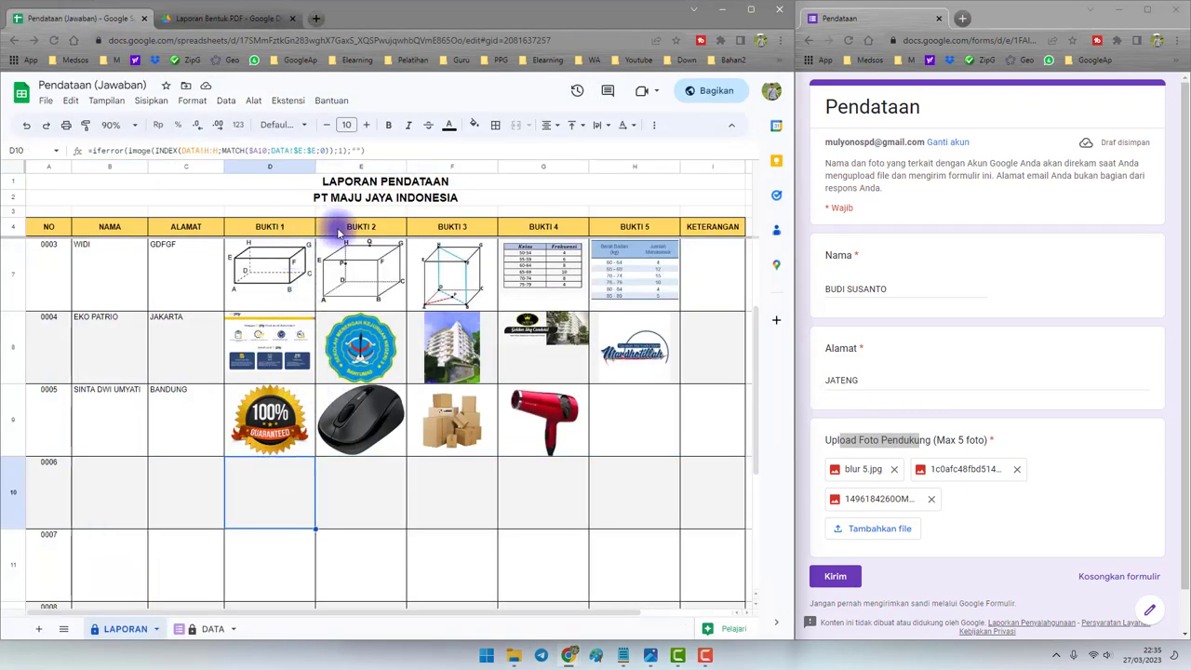
drag(300, 486, 427, 490)
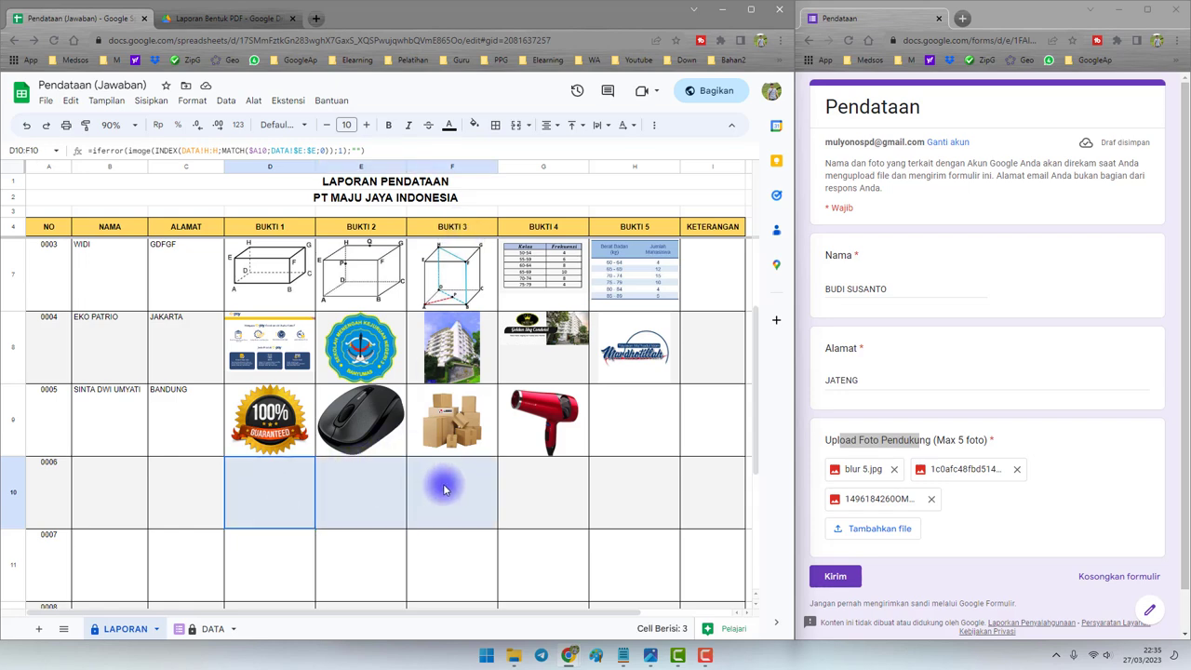
drag(96, 484, 165, 484)
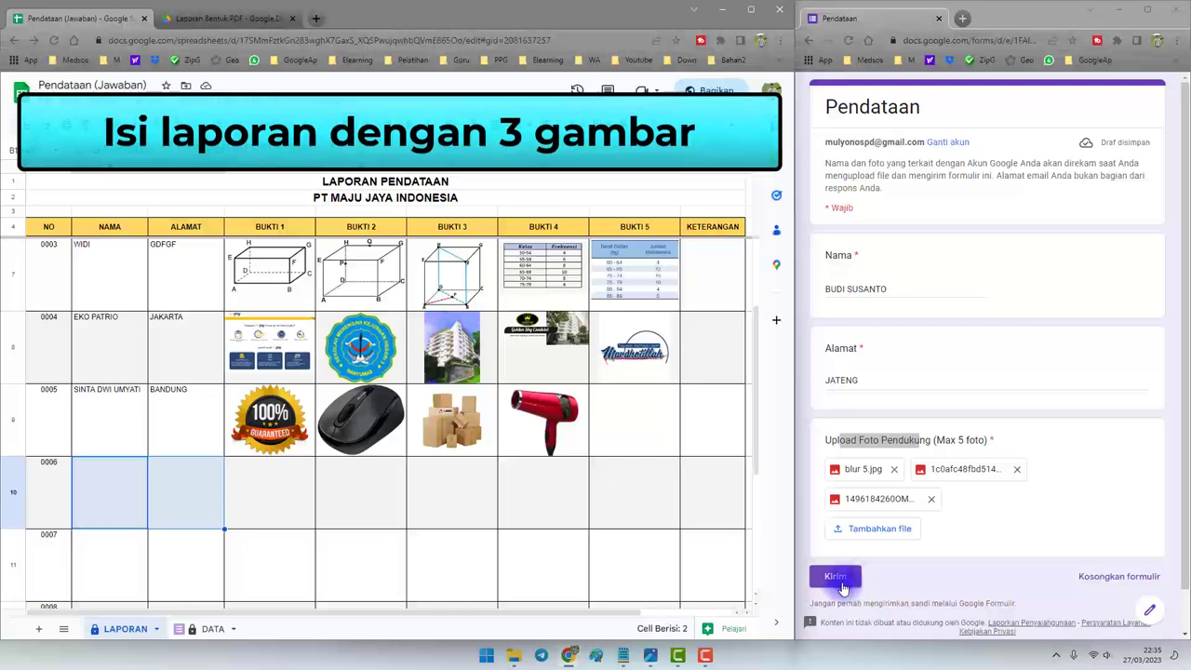
Submit the completed Pendataan form and check the NAMA, ALAMAT and BUKTI cells of row 0006 in the LAPORAN sheet
click(837, 579)
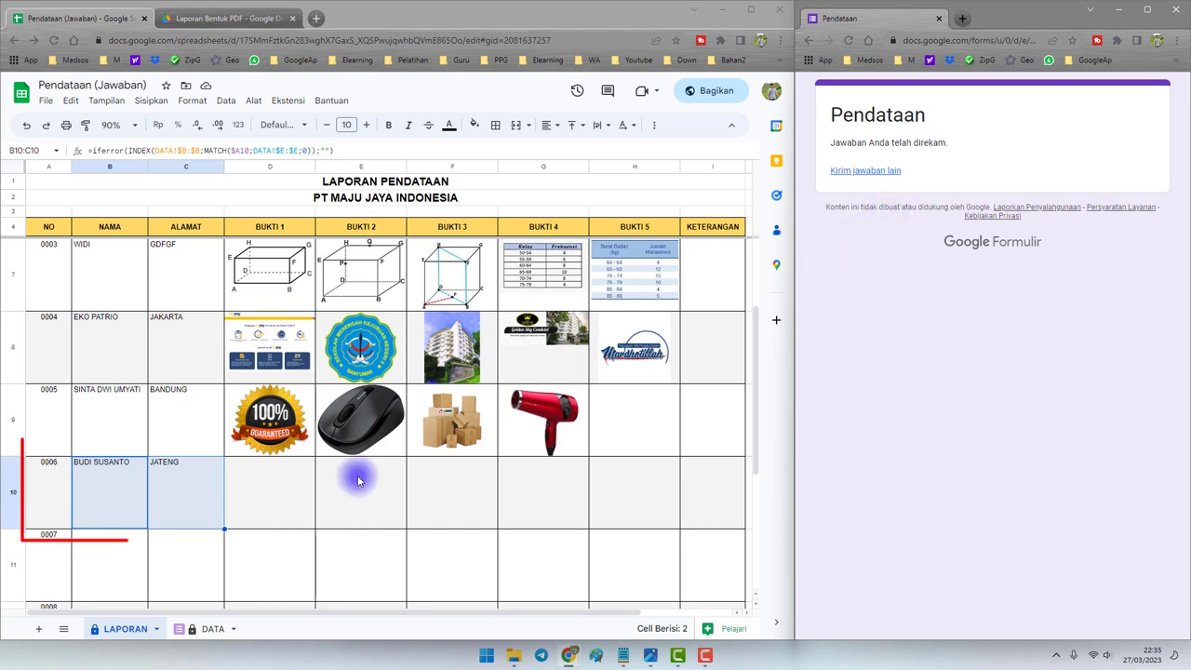
click(100, 486)
drag(100, 485, 170, 478)
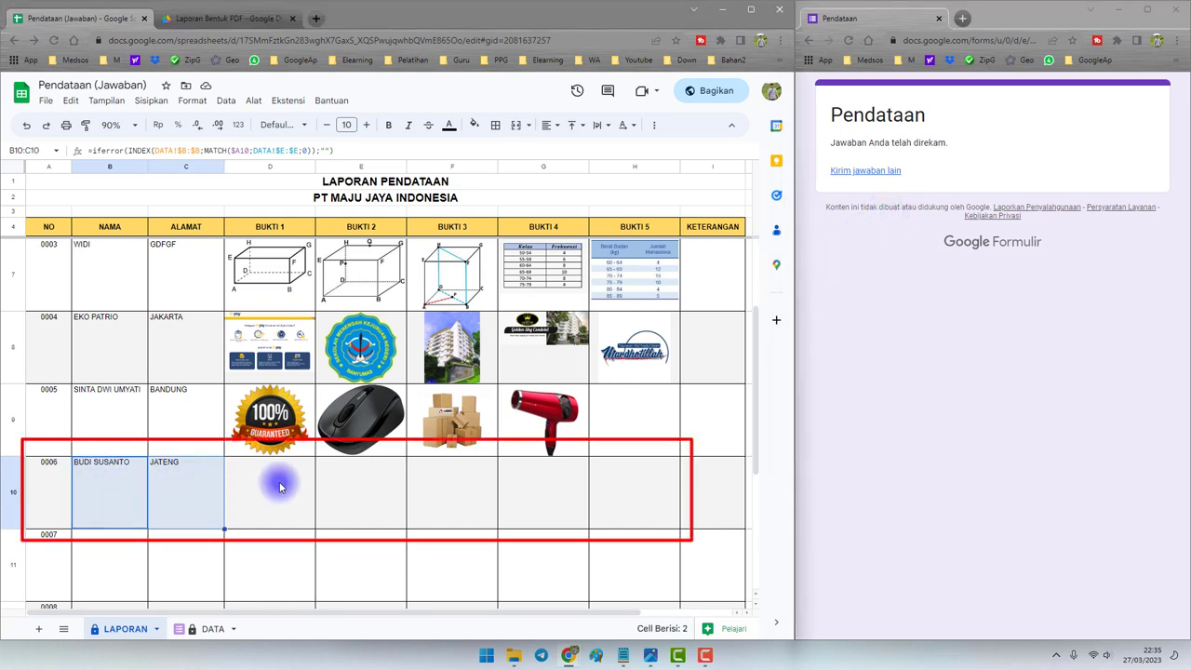
drag(274, 481, 692, 501)
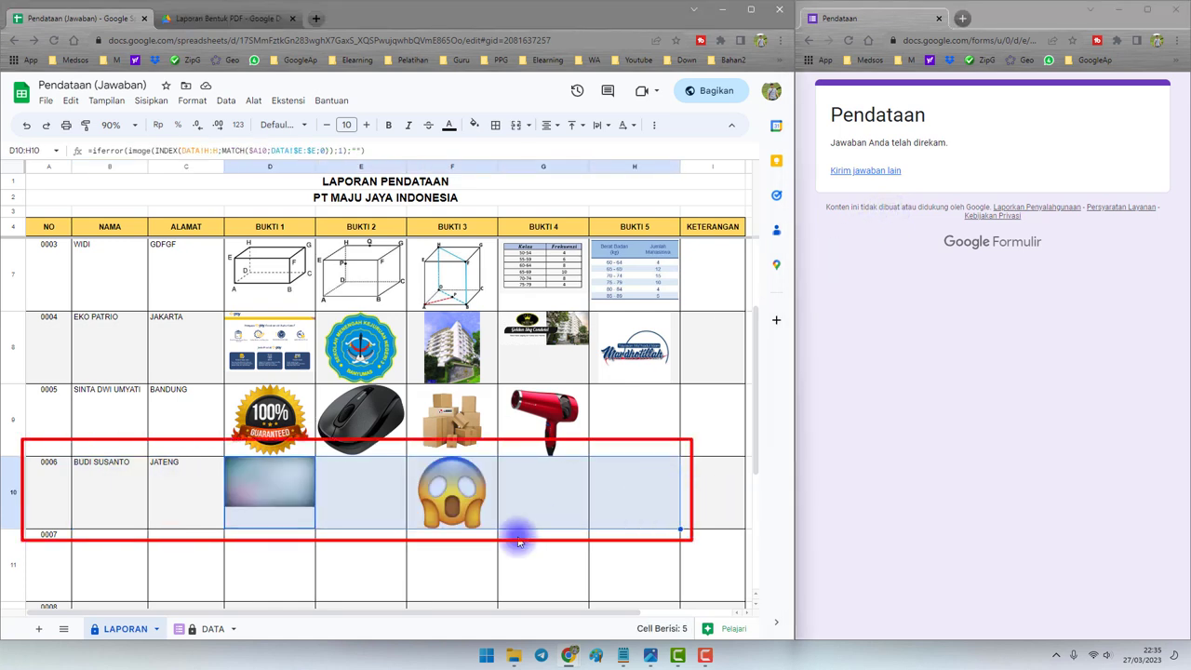
Examine the uploaded pictures of row 0006 in BUKTI 1 to BUKTI 3, plus its remaining BUKTI cells
click(278, 497)
click(383, 490)
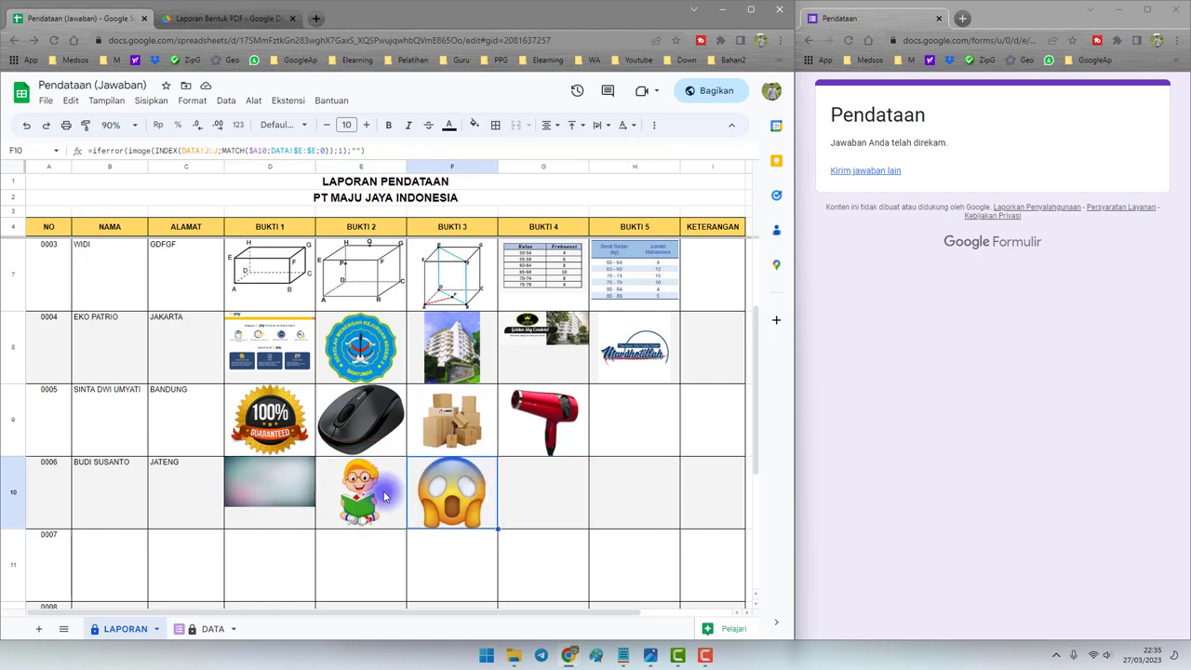
click(268, 491)
click(372, 498)
click(455, 496)
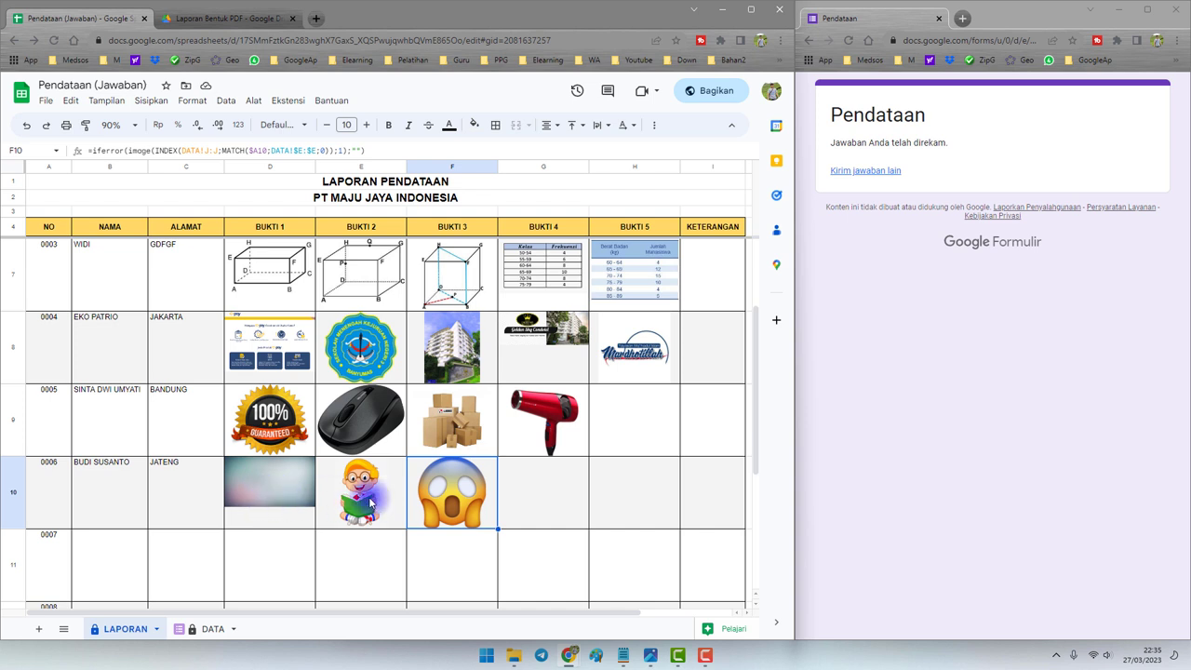
click(275, 495)
shift+click(464, 493)
drag(313, 491, 667, 488)
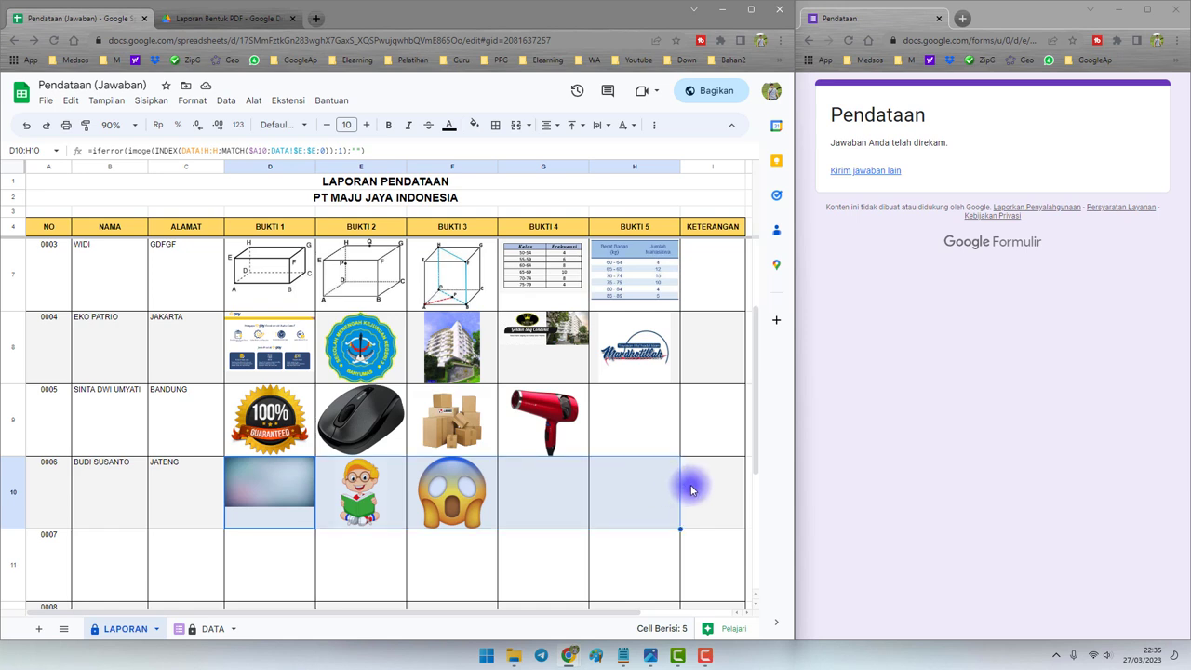
click(691, 490)
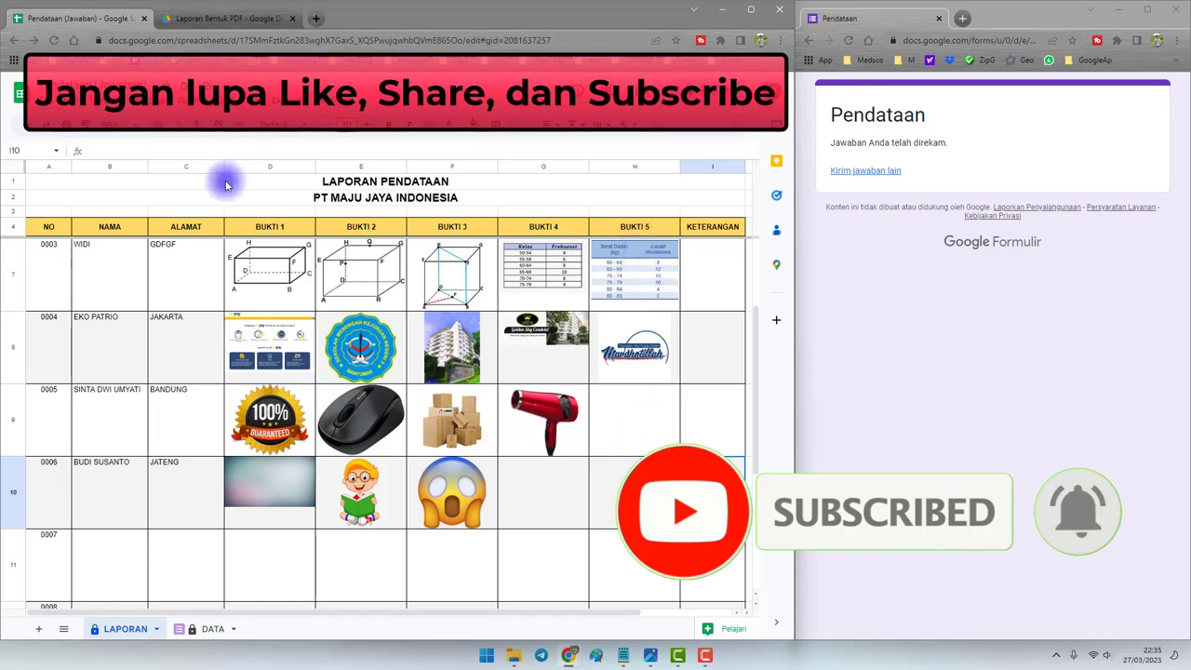
Open the 0006 report PDF in the Laporan Bentuk PDF folder, look through its supporting photos and close the preview
click(186, 19)
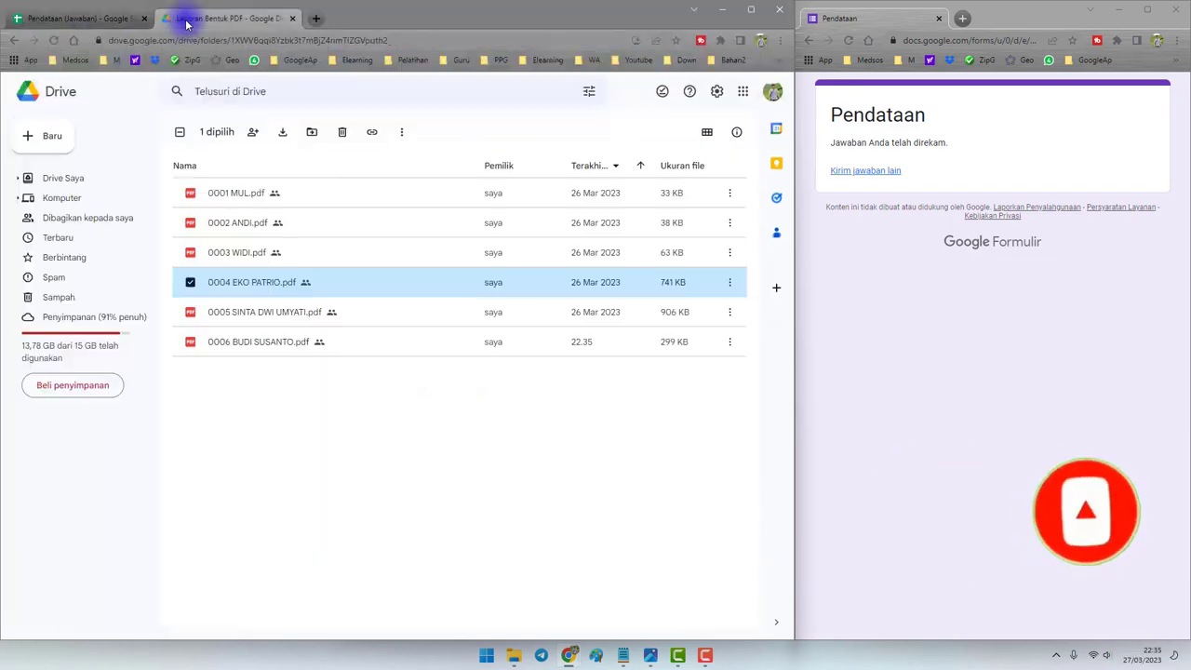
click(250, 348)
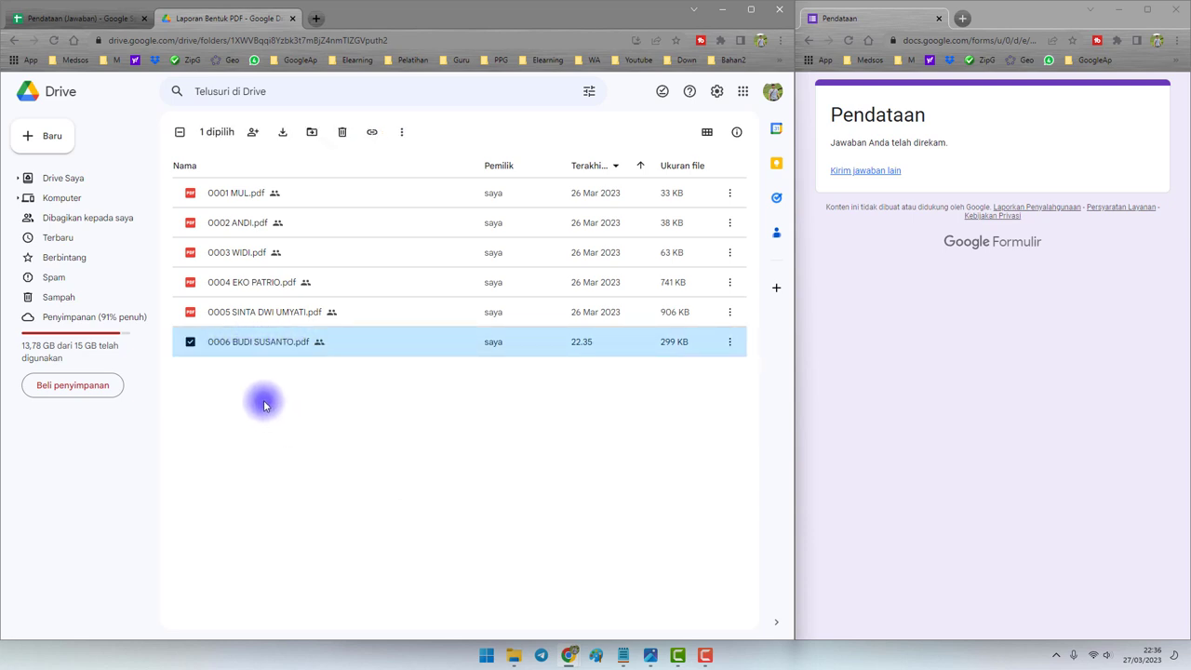
double_click(262, 342)
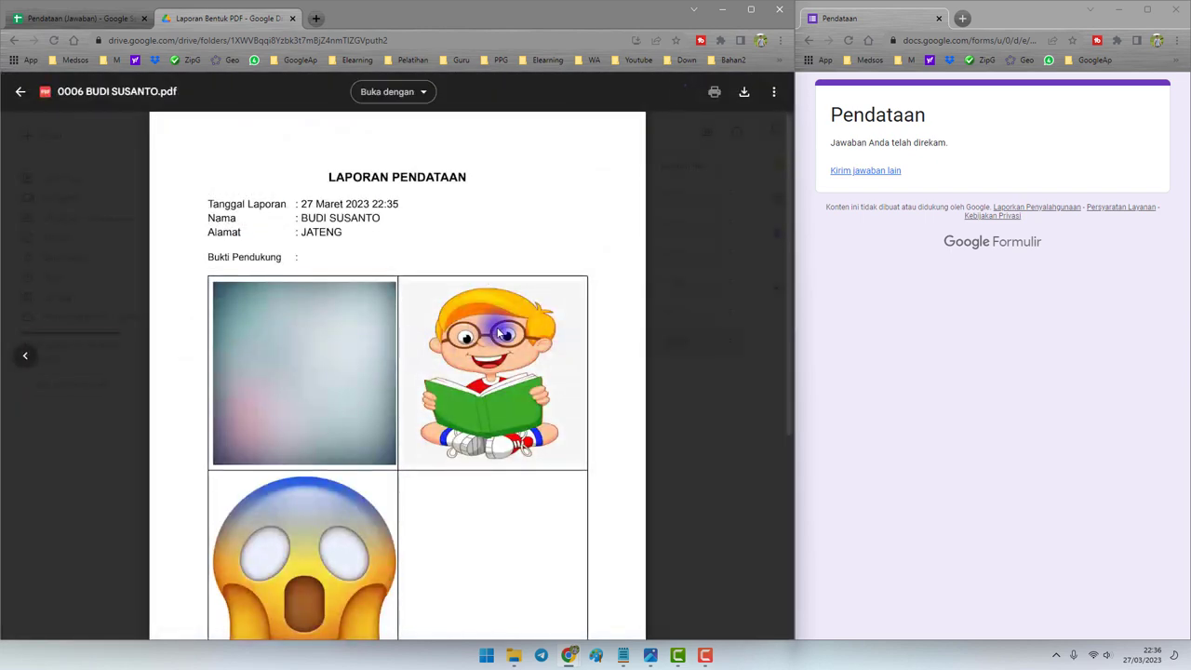
scroll(483, 332, down, 3)
scroll(425, 322, up, 3)
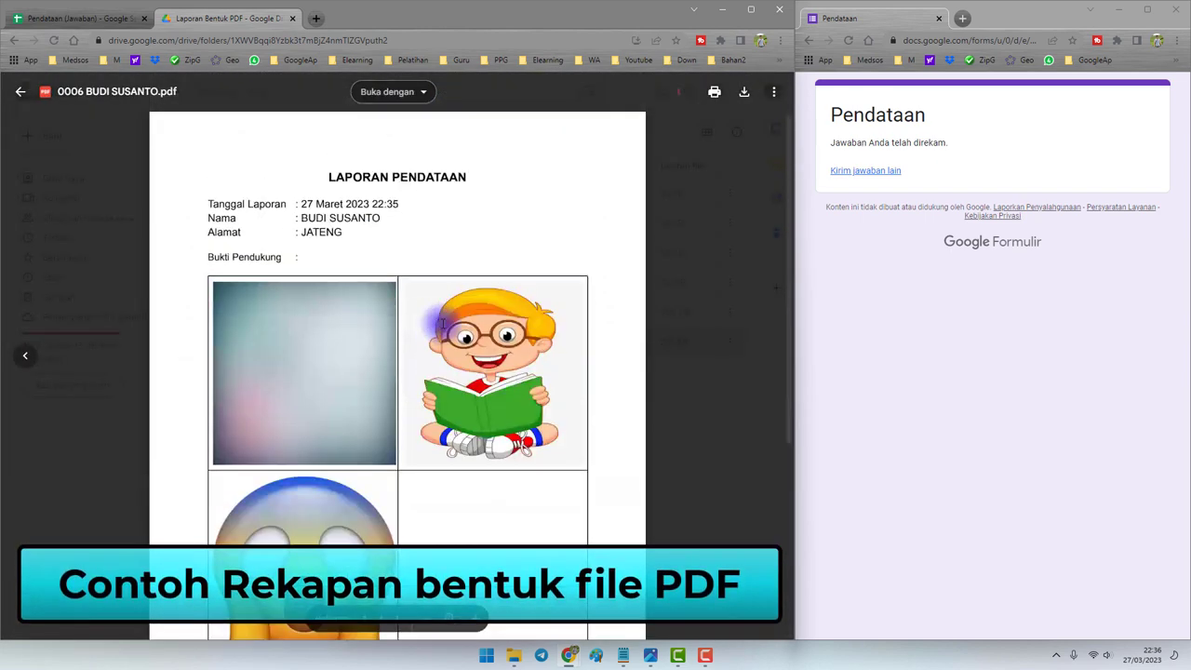
click(729, 248)
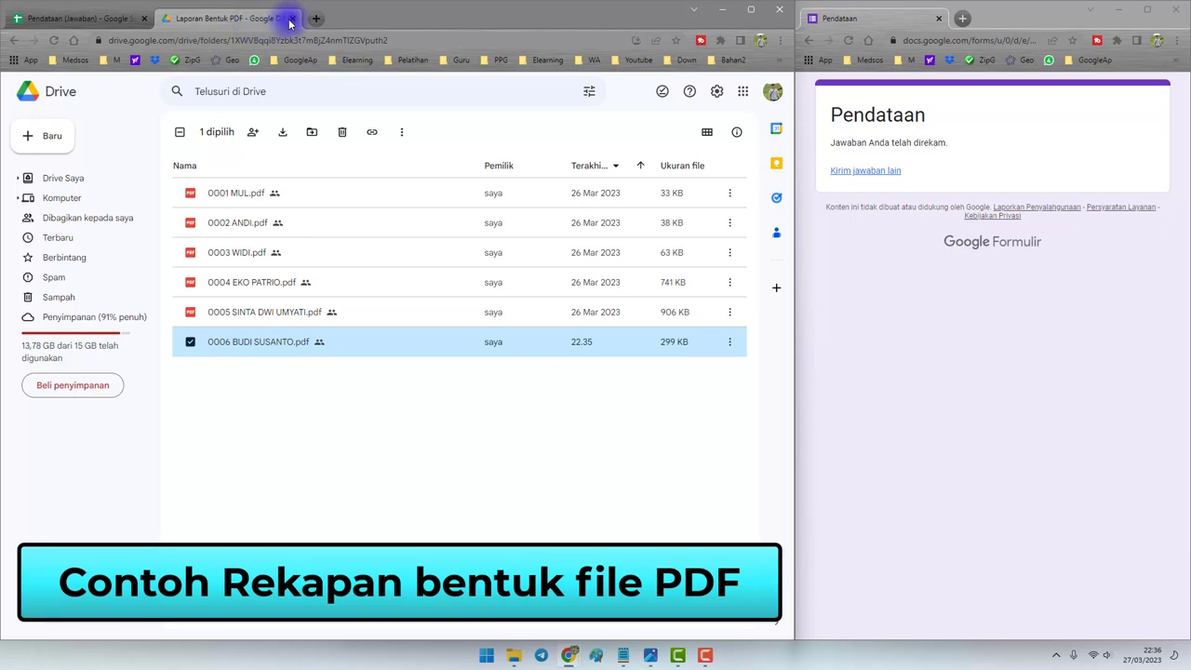
Return to the Pendataan (Jawaban) spreadsheet, close the form's browser window and maximize the spreadsheet's window
click(104, 18)
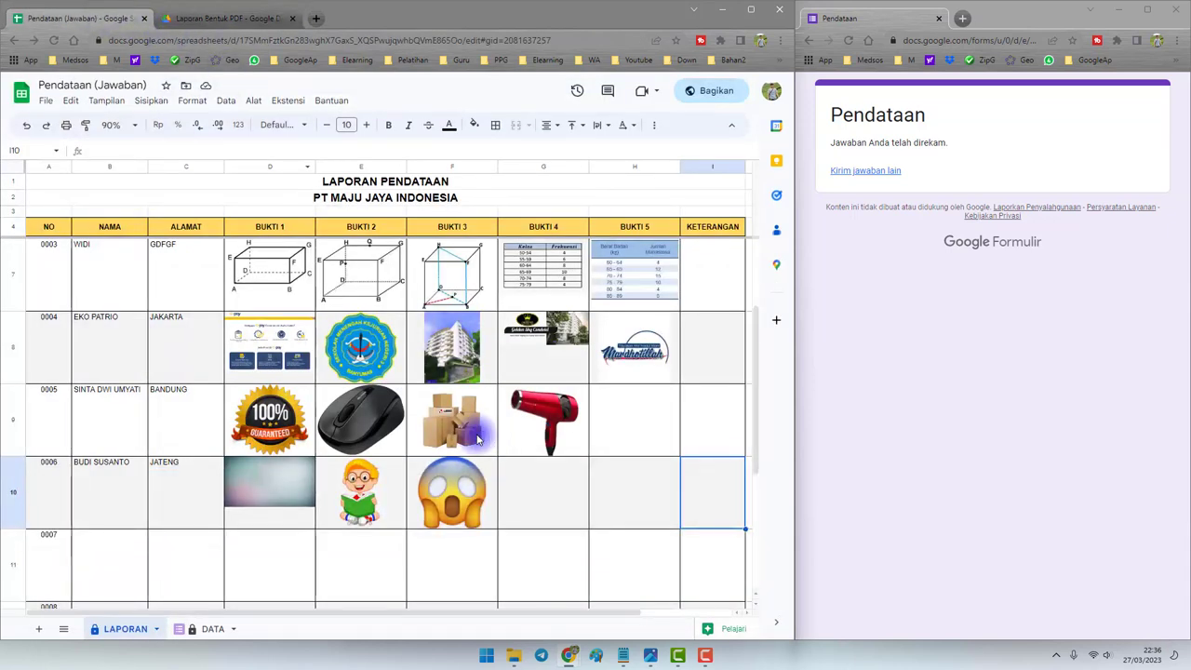
click(945, 403)
click(1174, 11)
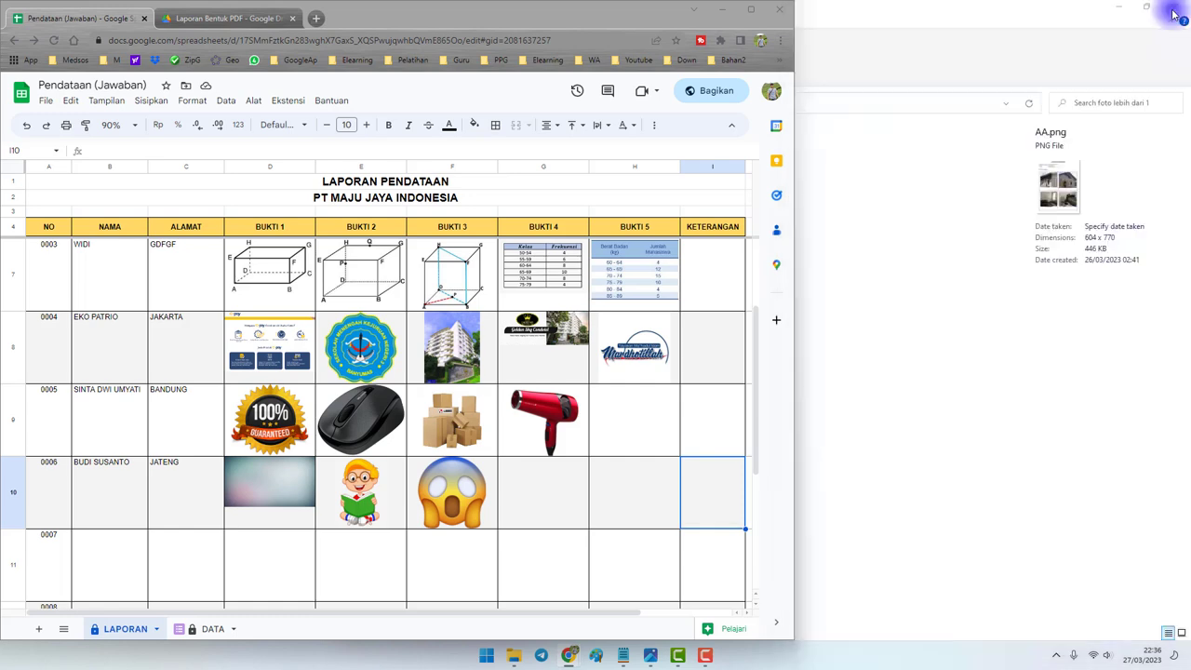
click(754, 14)
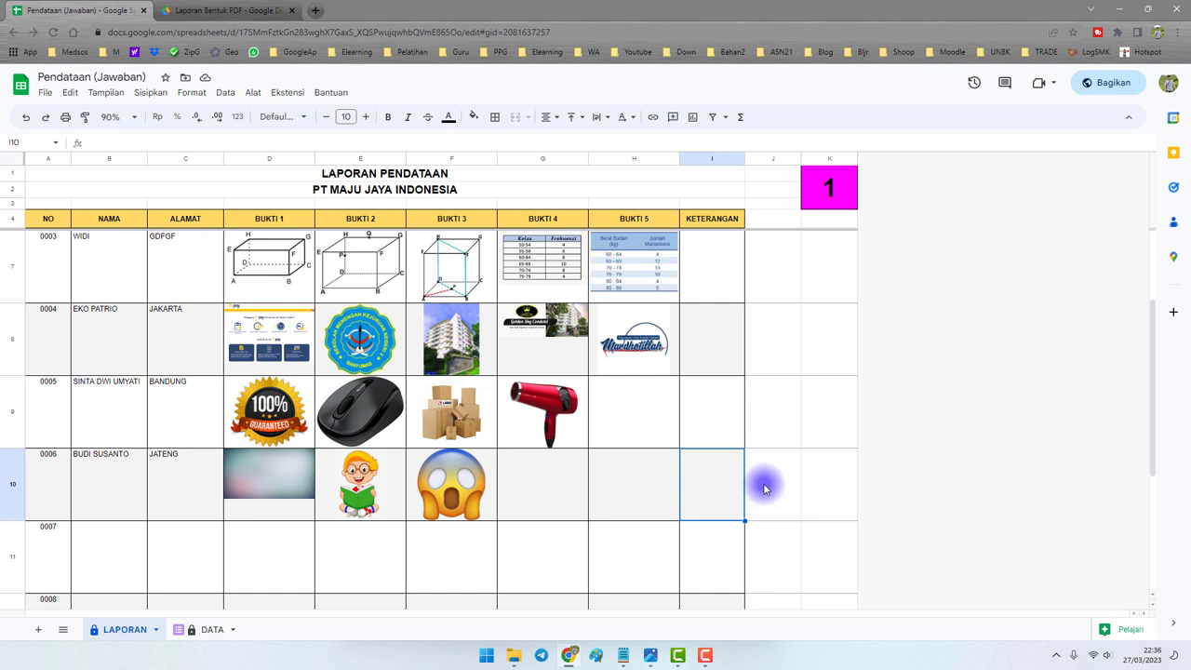
Review the report table in the LAPORAN sheet and the list of PDF reports in the Laporan Bentuk PDF folder
click(761, 412)
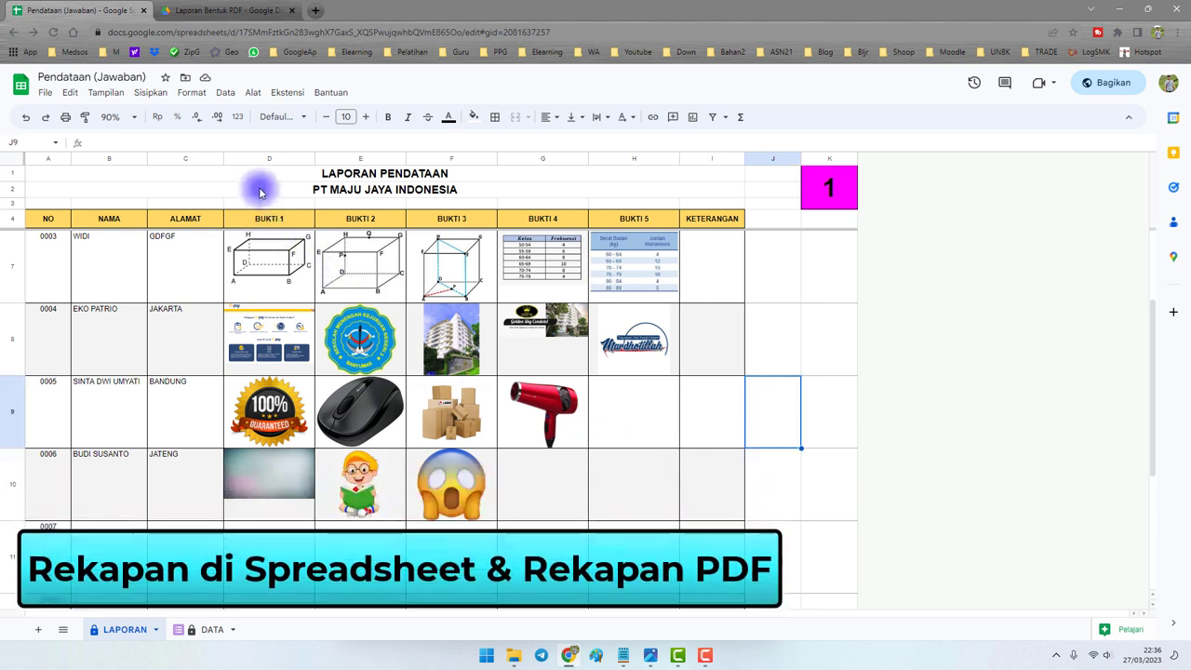
drag(255, 173, 651, 527)
scroll(651, 526, down, 2)
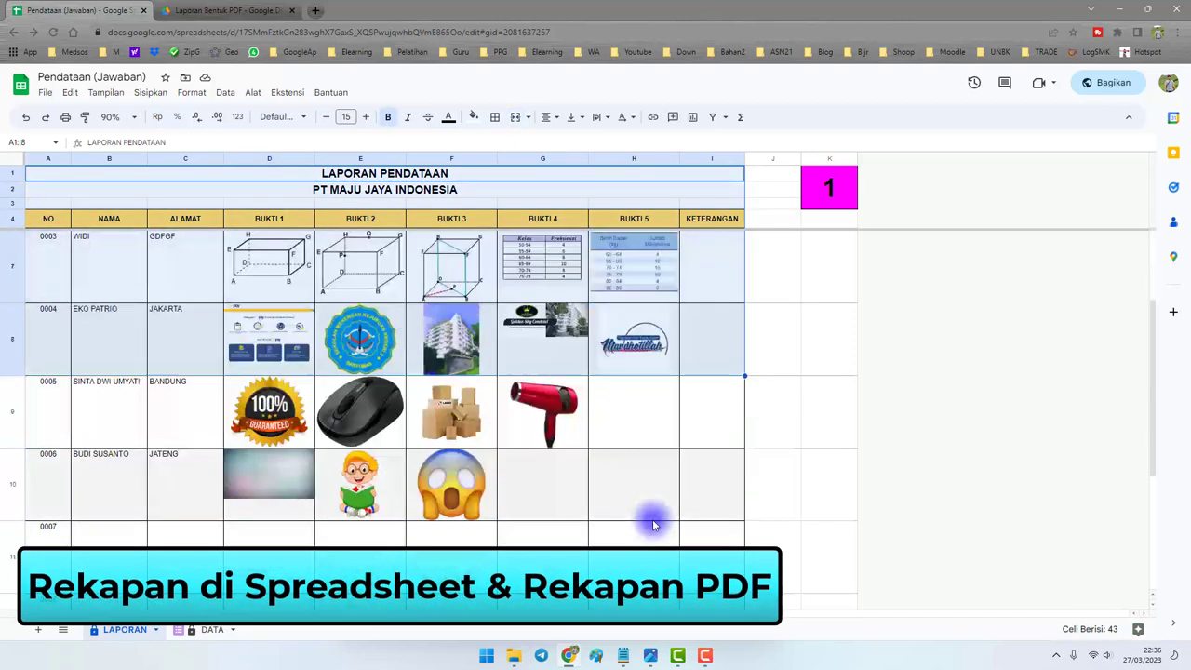
click(216, 10)
click(339, 407)
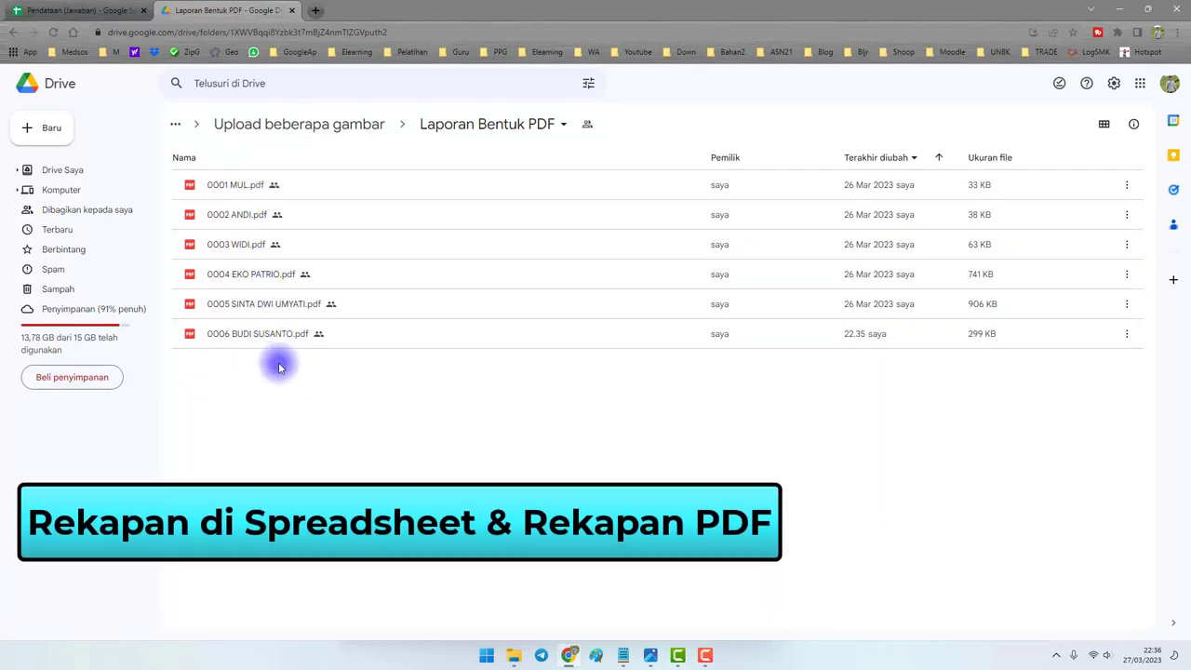
click(80, 11)
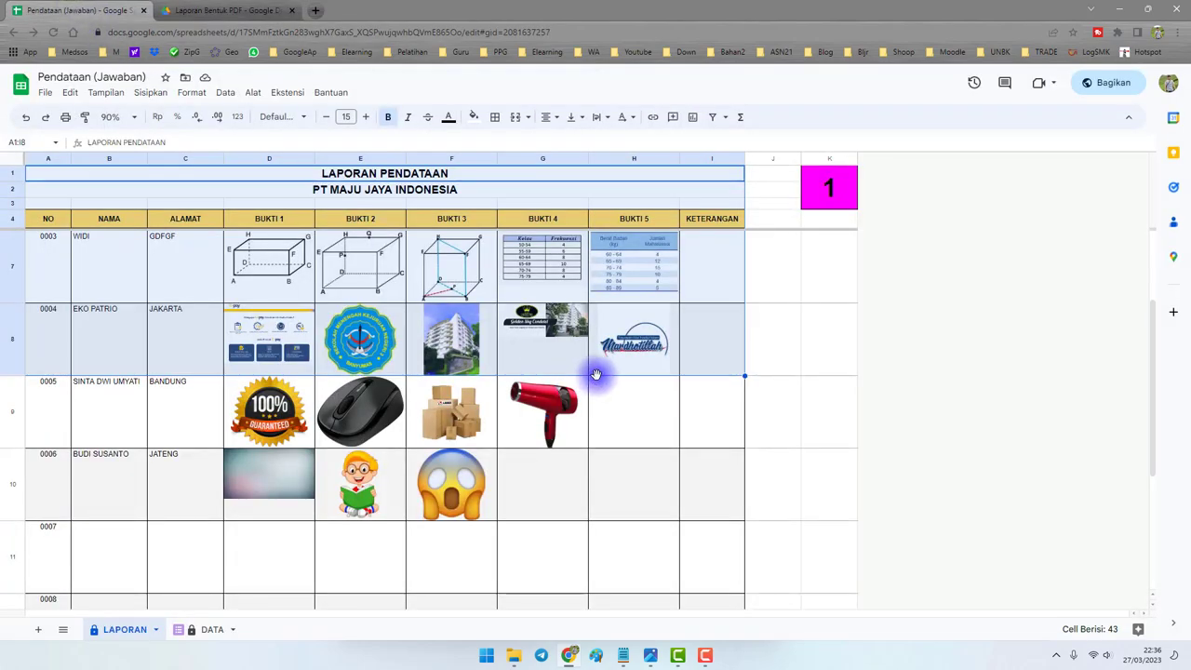
click(706, 429)
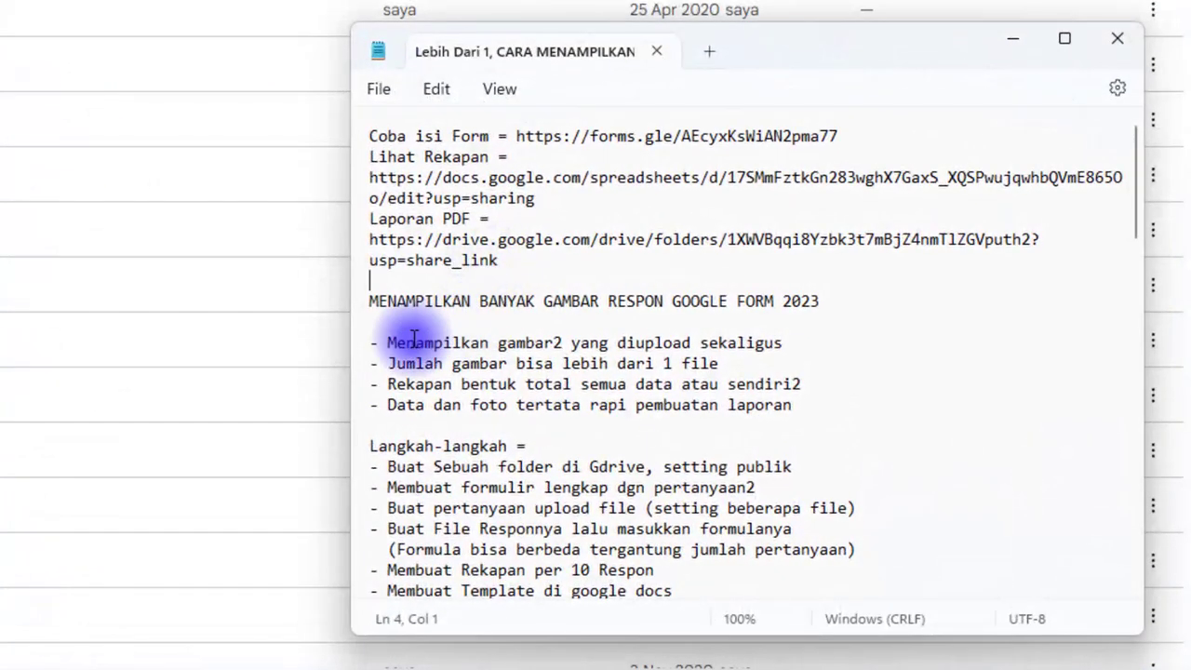
Read the Notepad notes on the recap's features and the Langkah-langkah list, up to creating a public Drive folder
drag(387, 342, 797, 342)
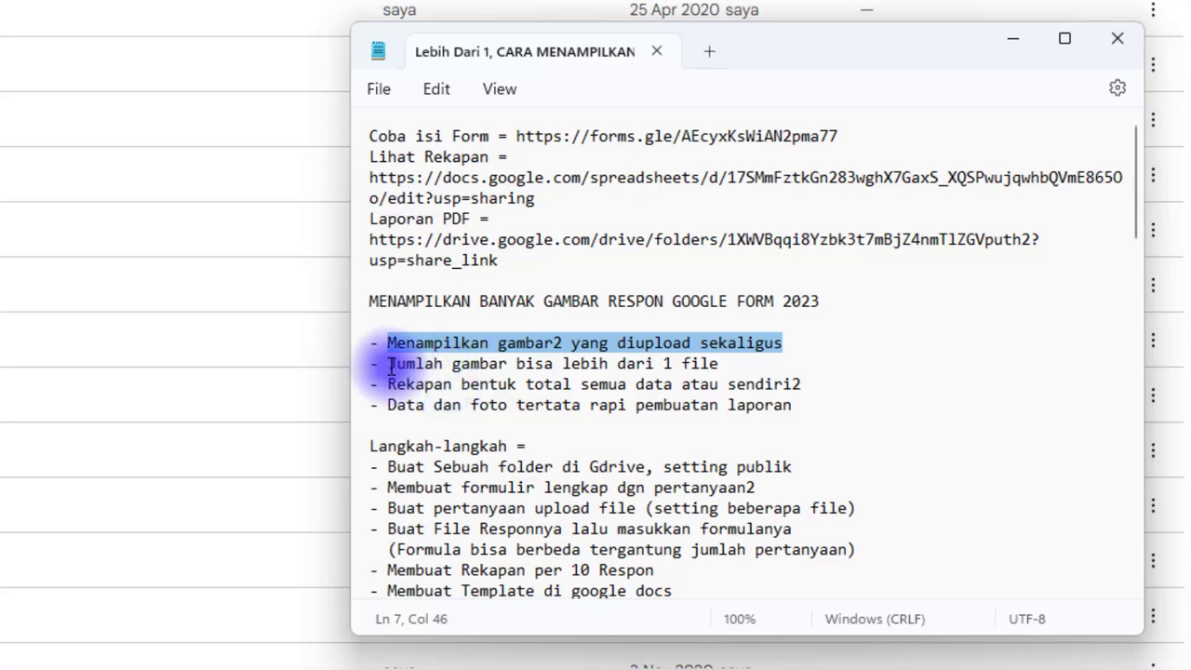
drag(387, 363, 718, 363)
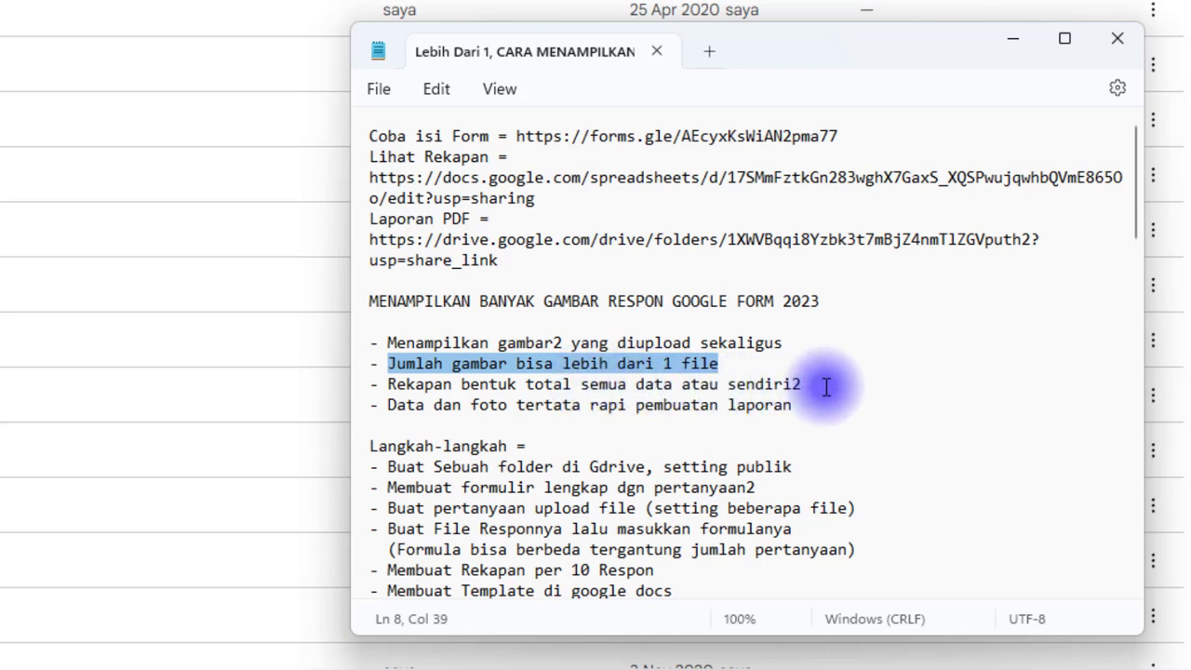
click(391, 407)
drag(390, 407, 798, 407)
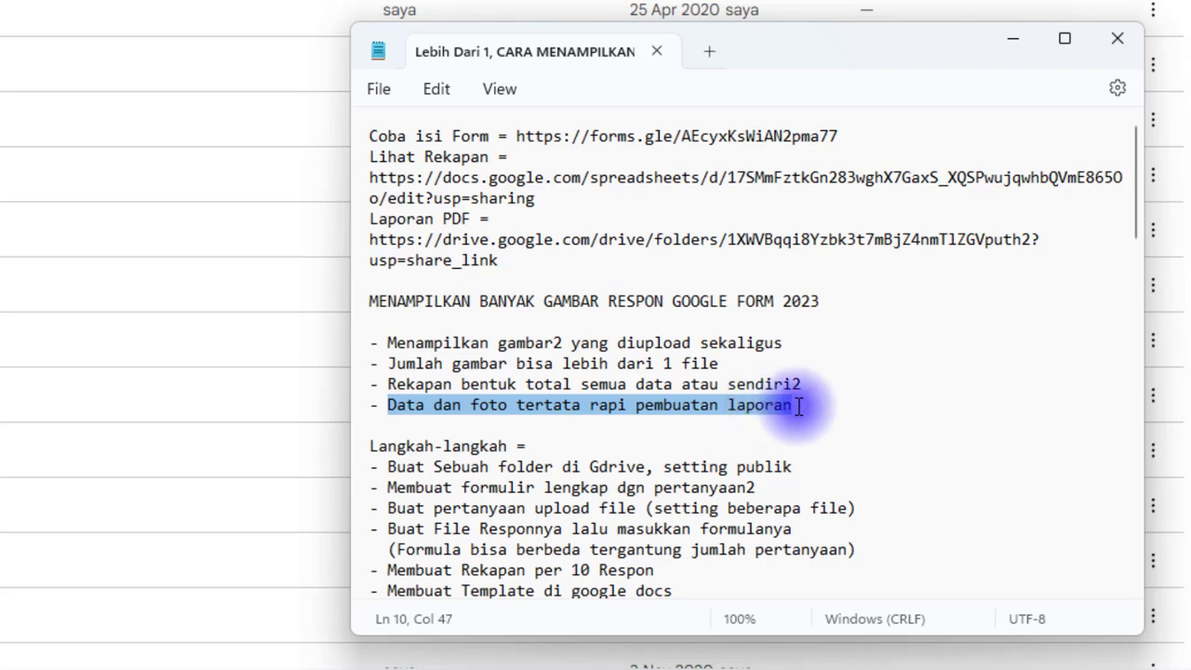
click(545, 446)
scroll(558, 447, down, 2)
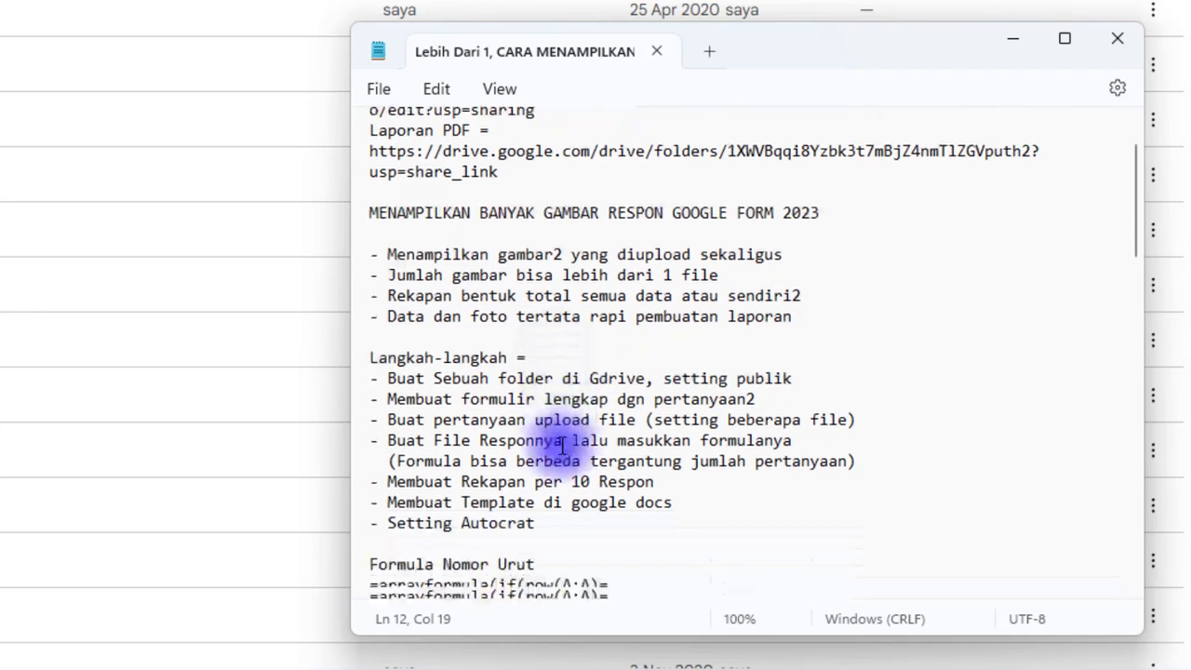
drag(387, 325, 798, 324)
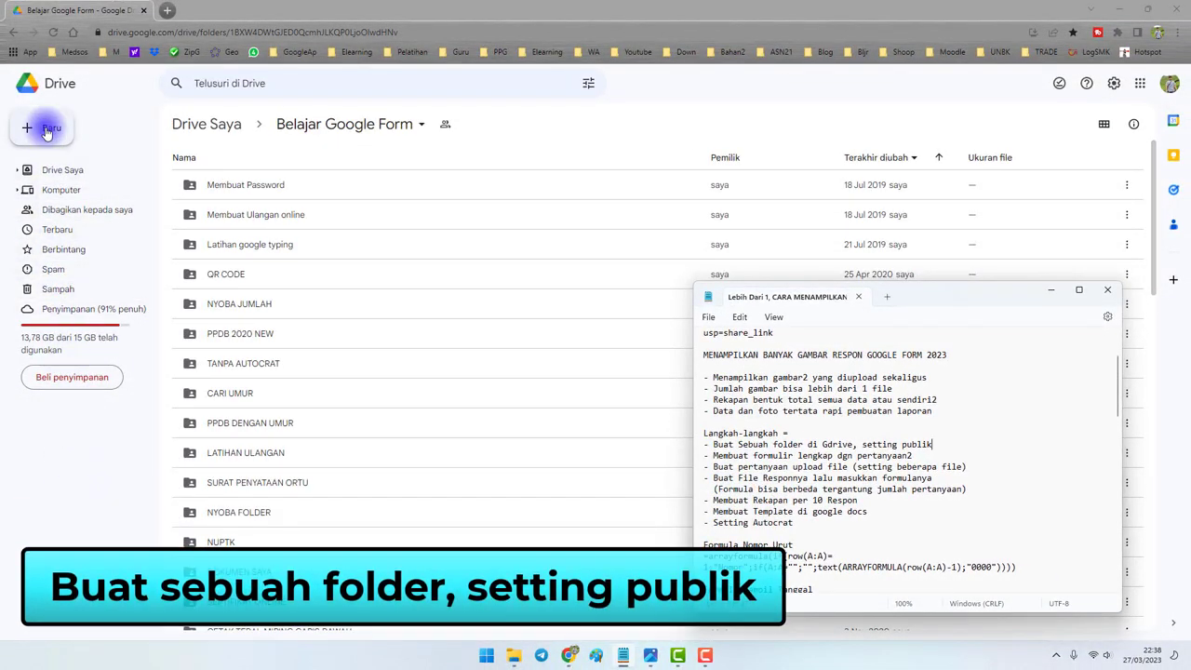
Switch to Google Drive and create a folder named LAPORAN PENDATAAN inside Belajar Google Form
click(103, 124)
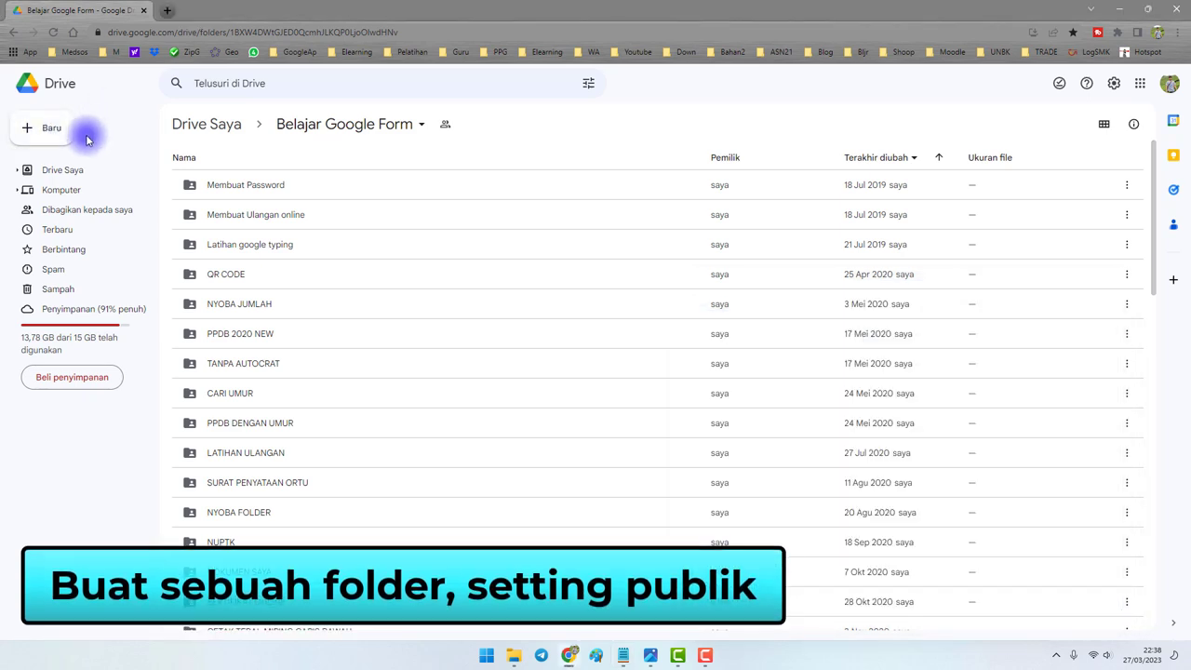
click(51, 128)
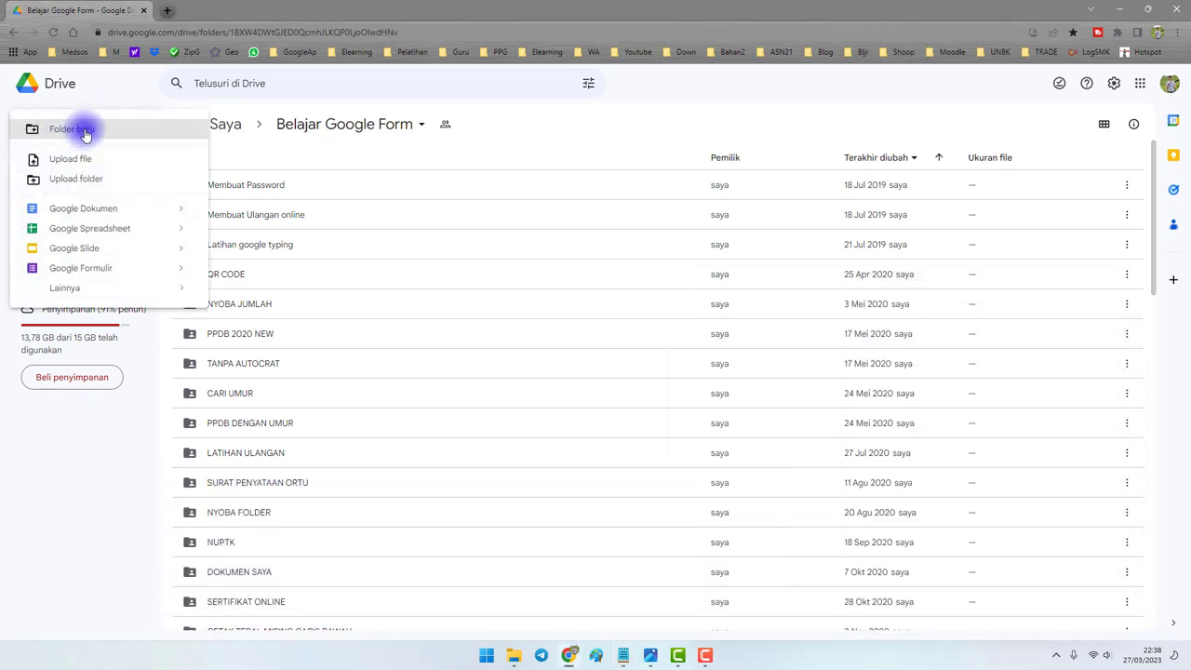
click(85, 133)
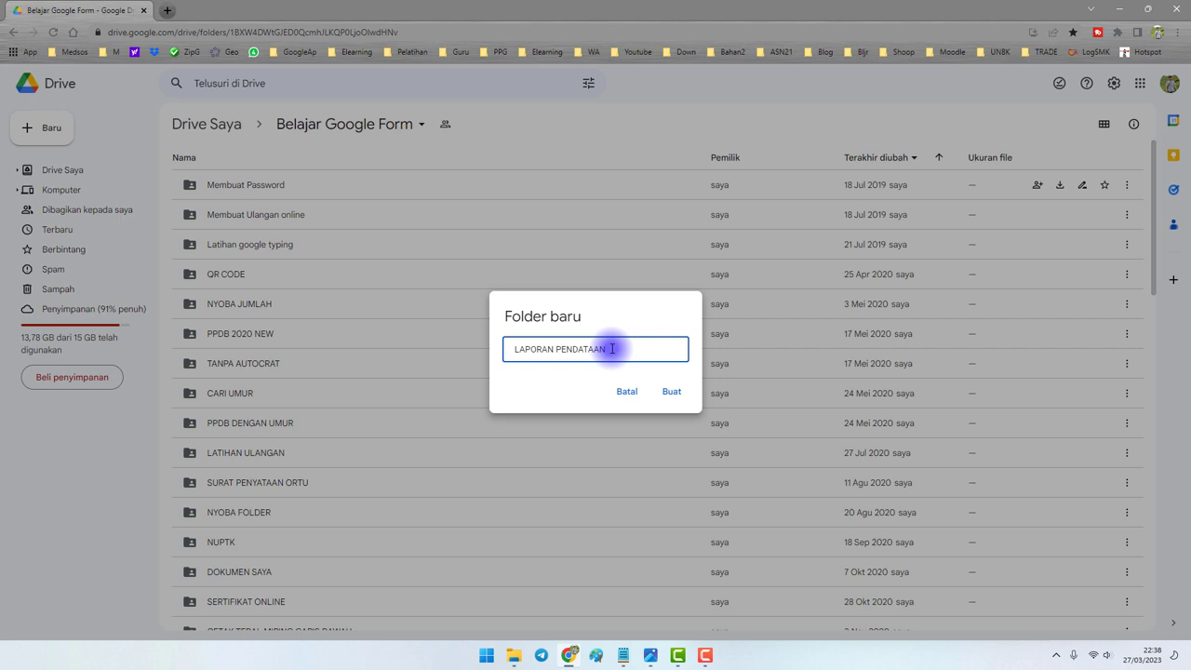
key(Return)
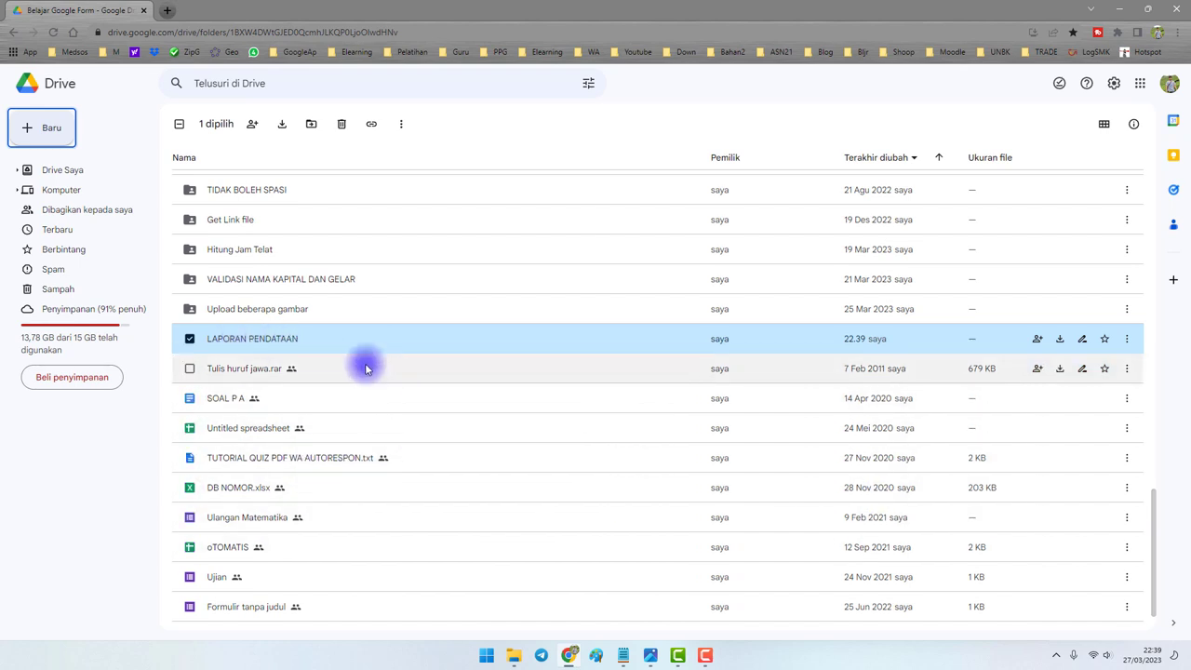
Share the LAPORAN PENDATAAN folder with anyone who has the link (Siapa saja yang memiliki link), with the Pelihat role
right_click(254, 339)
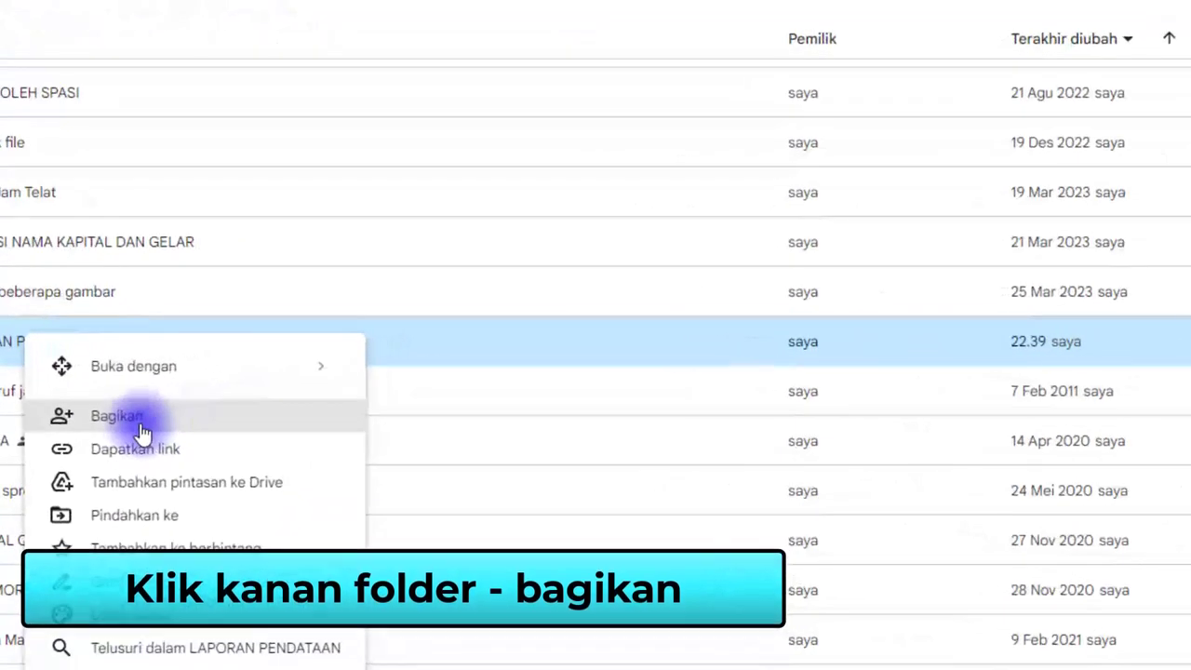
click(213, 425)
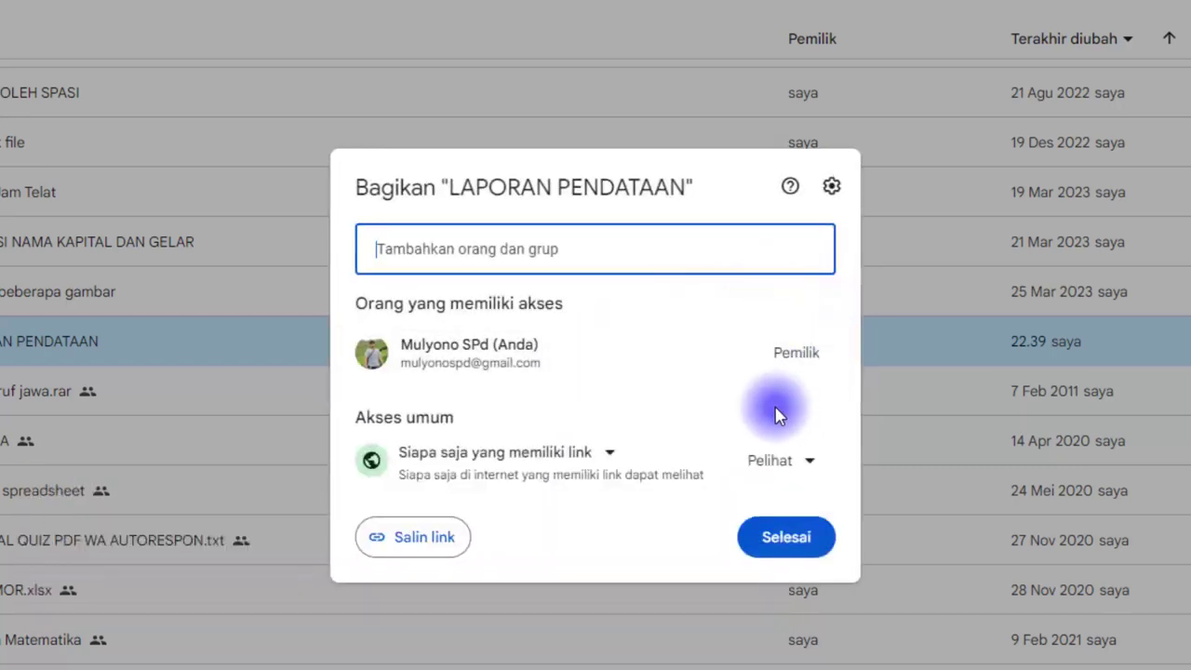
drag(378, 419, 470, 426)
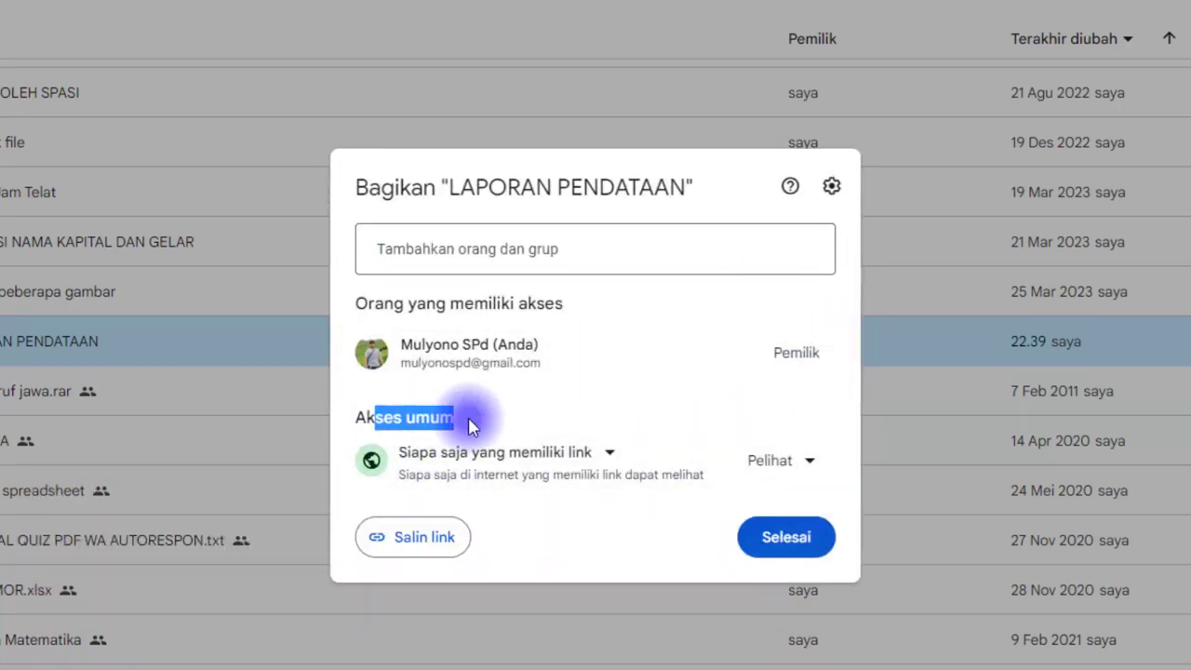
click(792, 472)
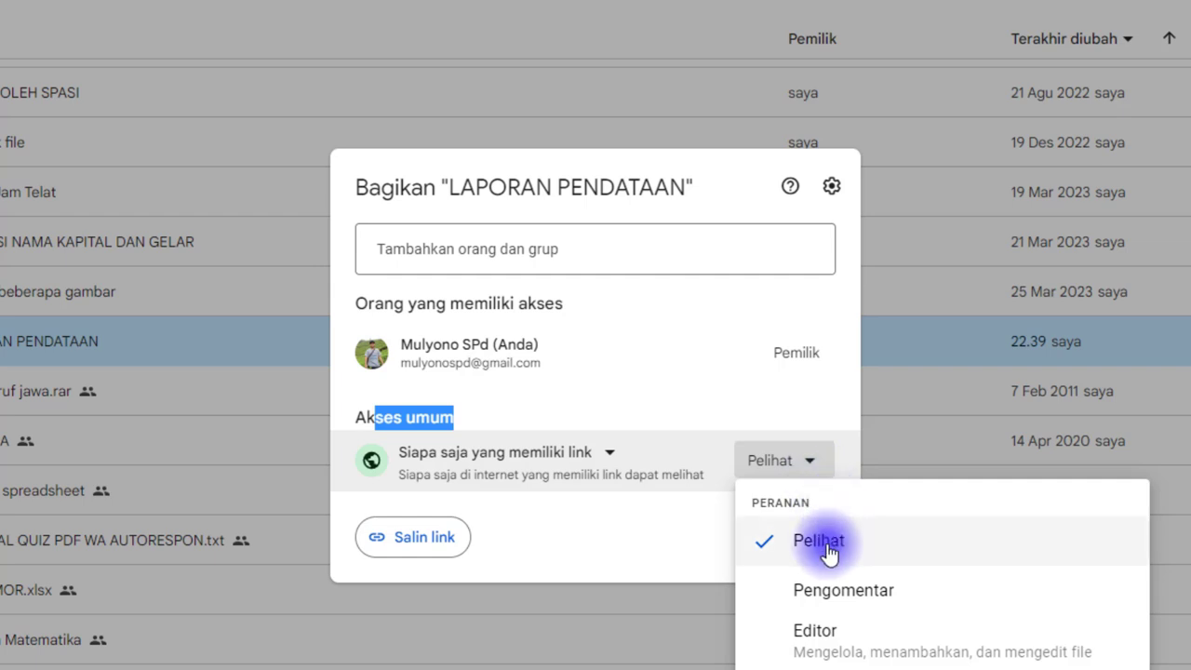
click(524, 456)
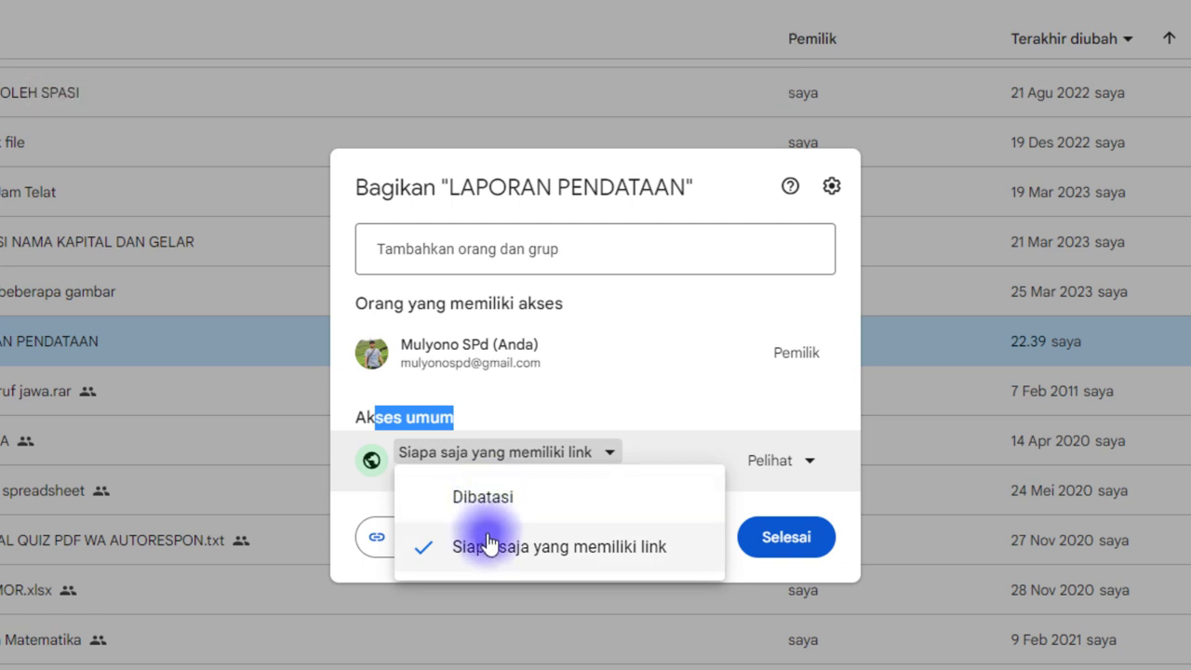
click(621, 547)
click(787, 472)
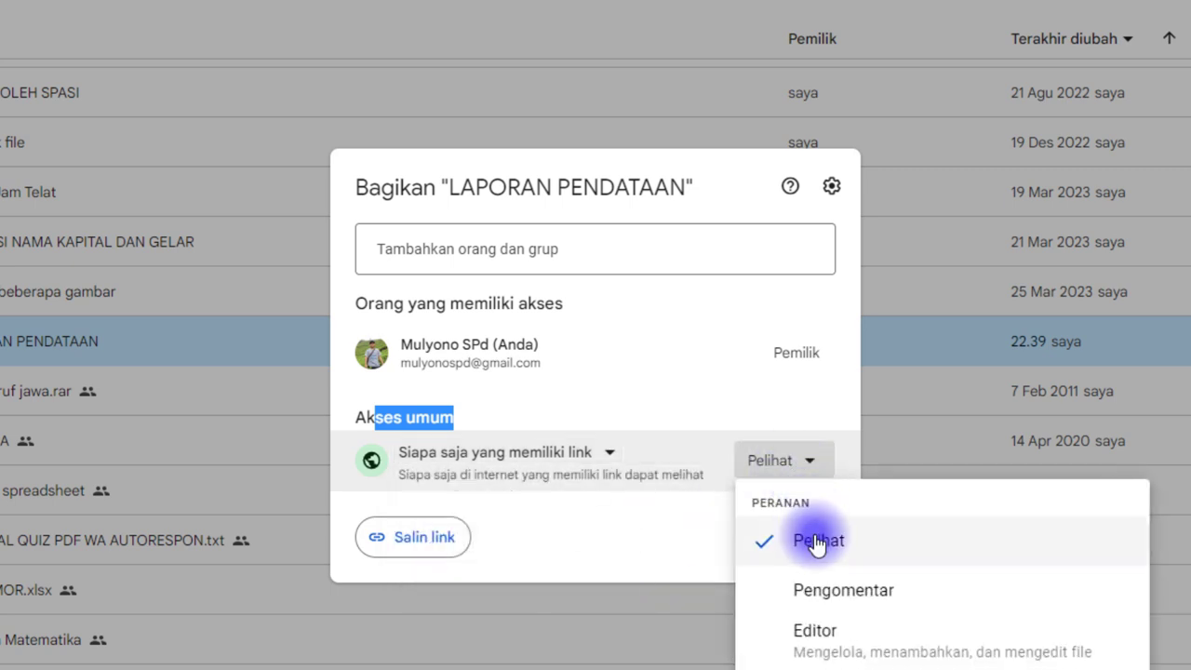
click(572, 540)
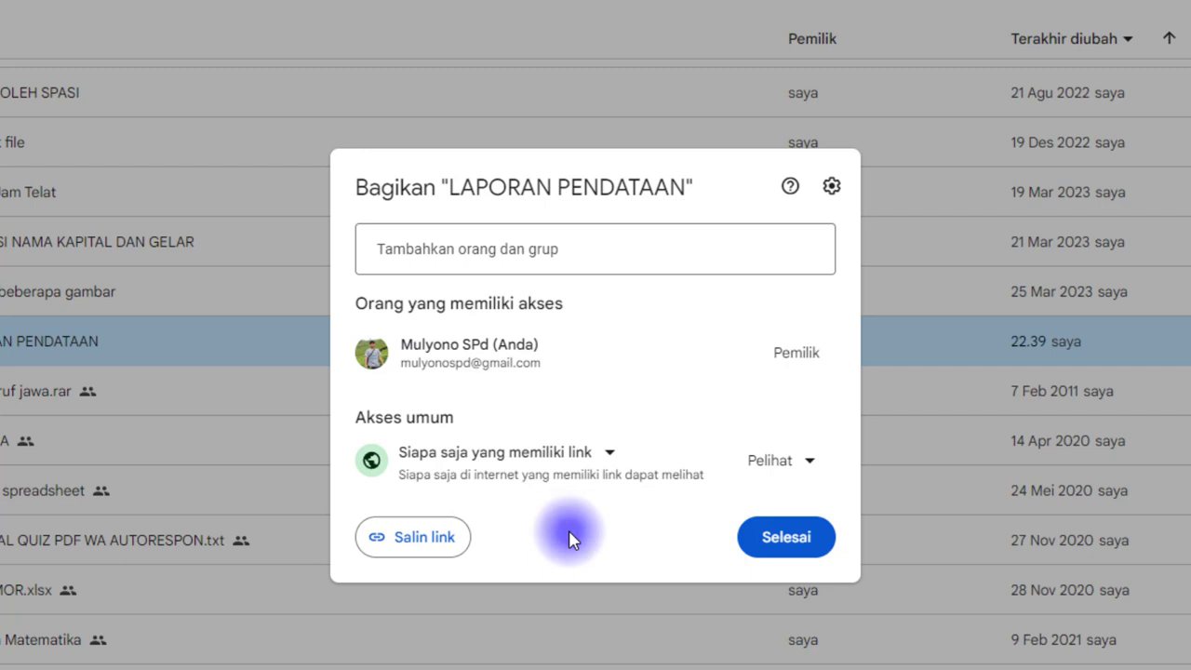
click(782, 547)
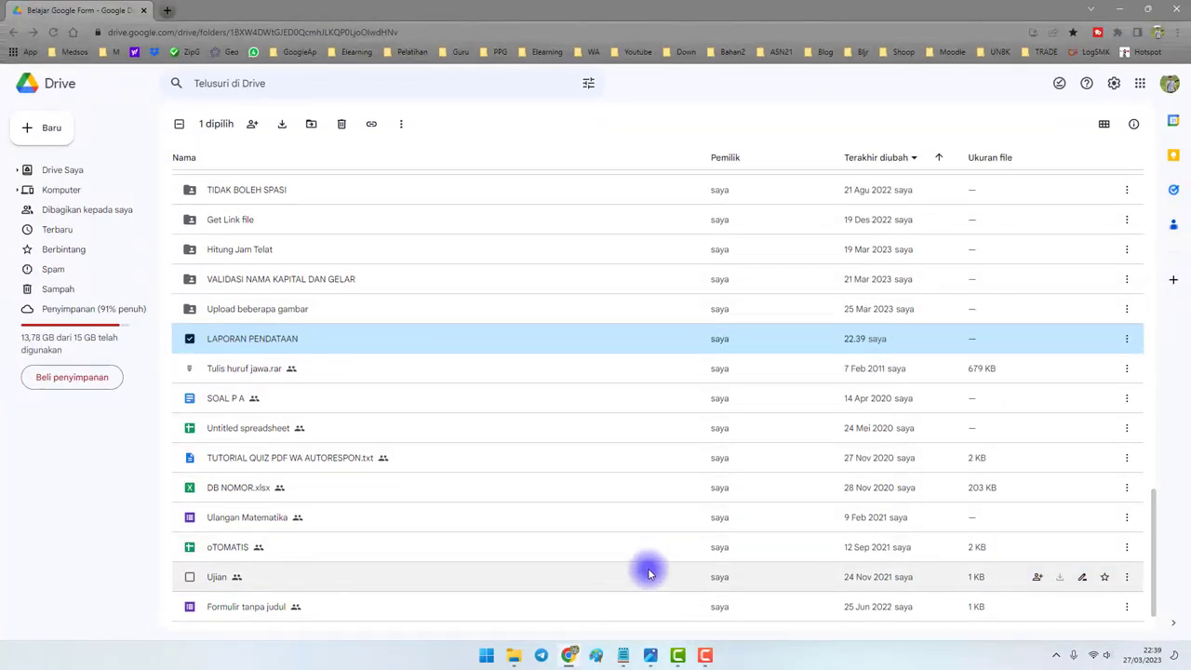
Check the next step in the Notepad notes and create a blank Google Form titled Pendataan 2023 inside the LAPORAN PENDATAAN folder
click(623, 655)
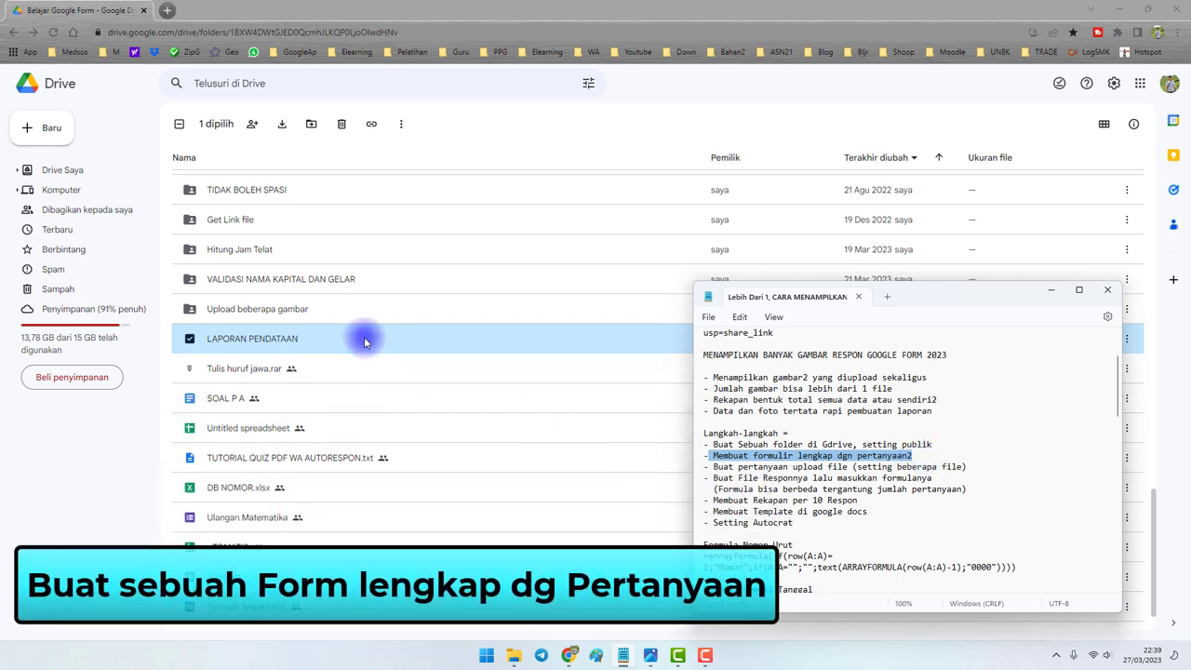
double_click(363, 337)
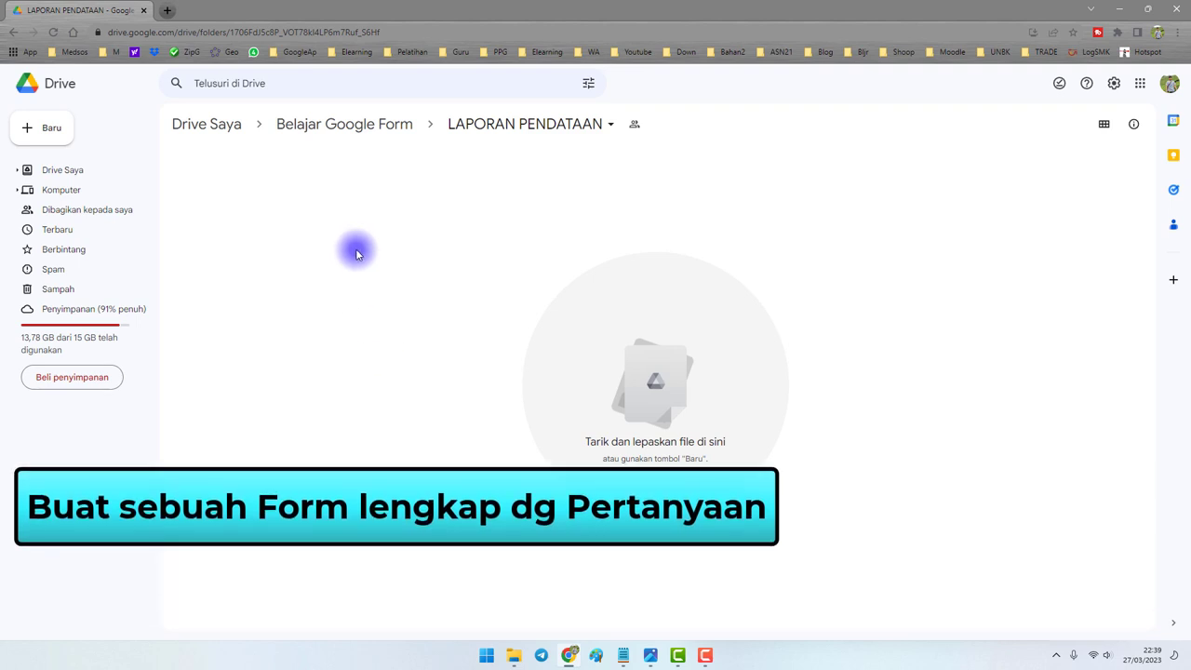
right_click(365, 193)
click(269, 188)
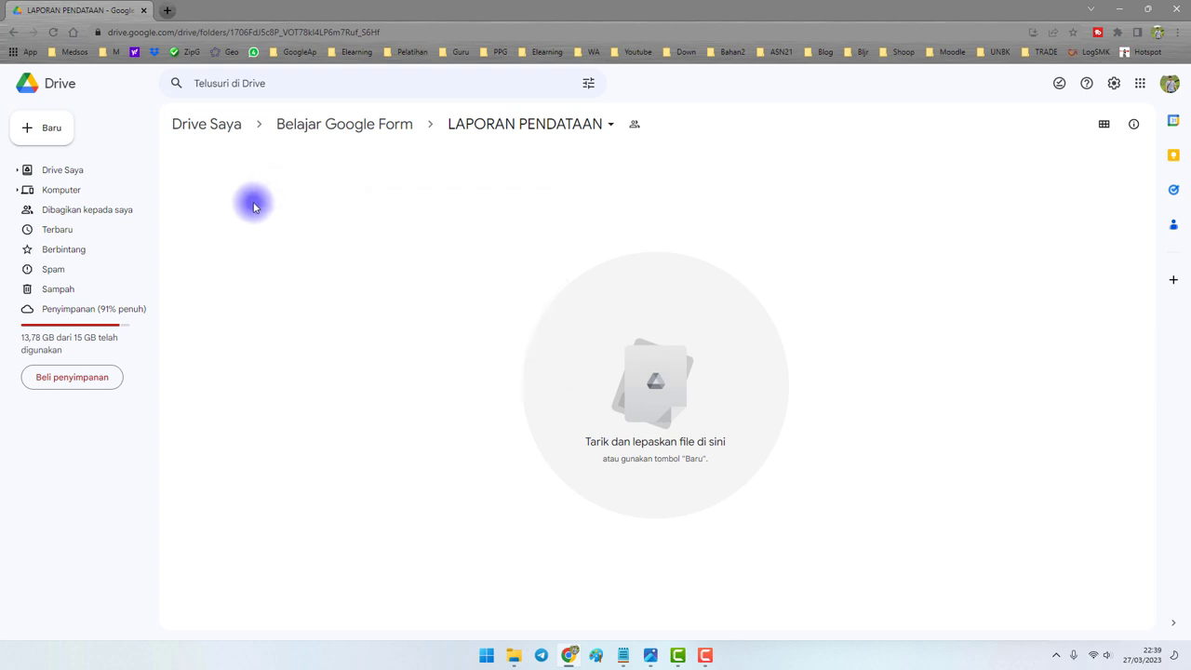
click(43, 135)
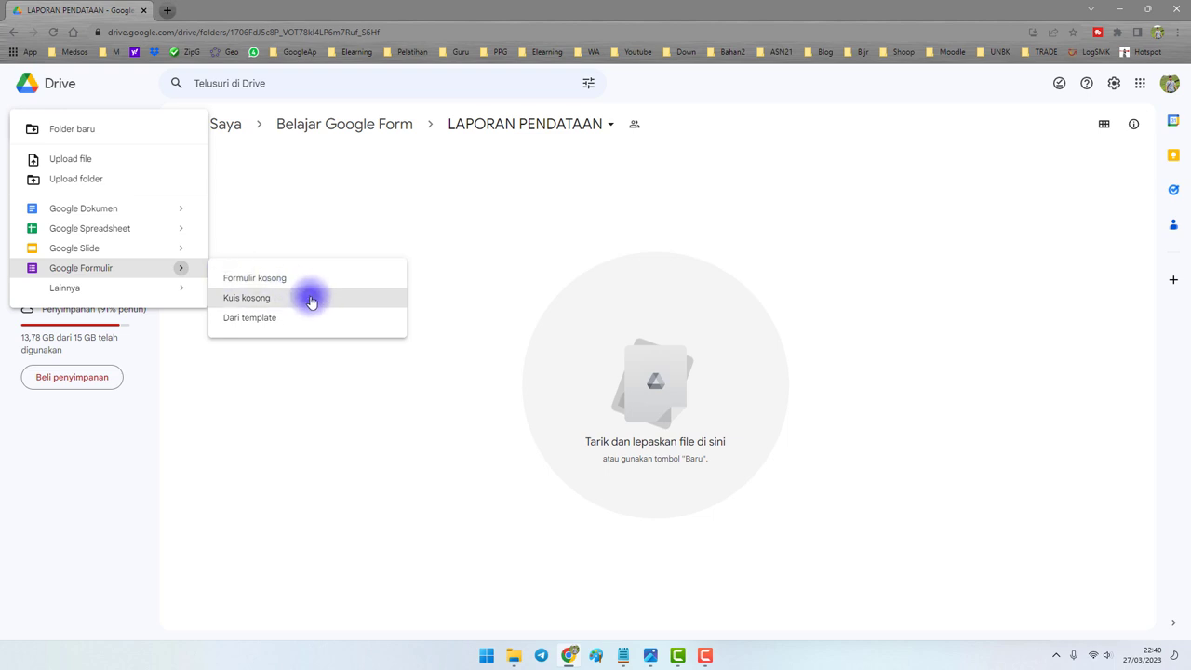
click(292, 279)
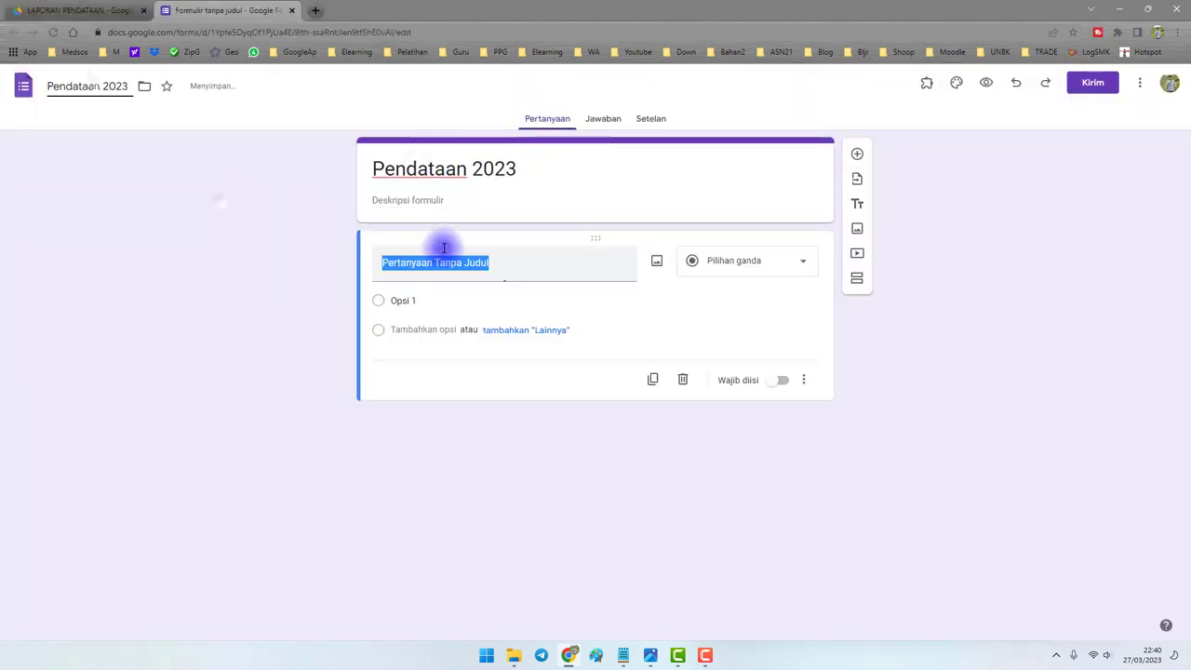
Add the required questions Nama Lengkap as a short answer, Alamat as a paragraph, and Bukti Foto Rumah
text(Nama Lengkap)
click(862, 345)
text(Alamat)
click(862, 433)
text(Bukti Foto Rumah)
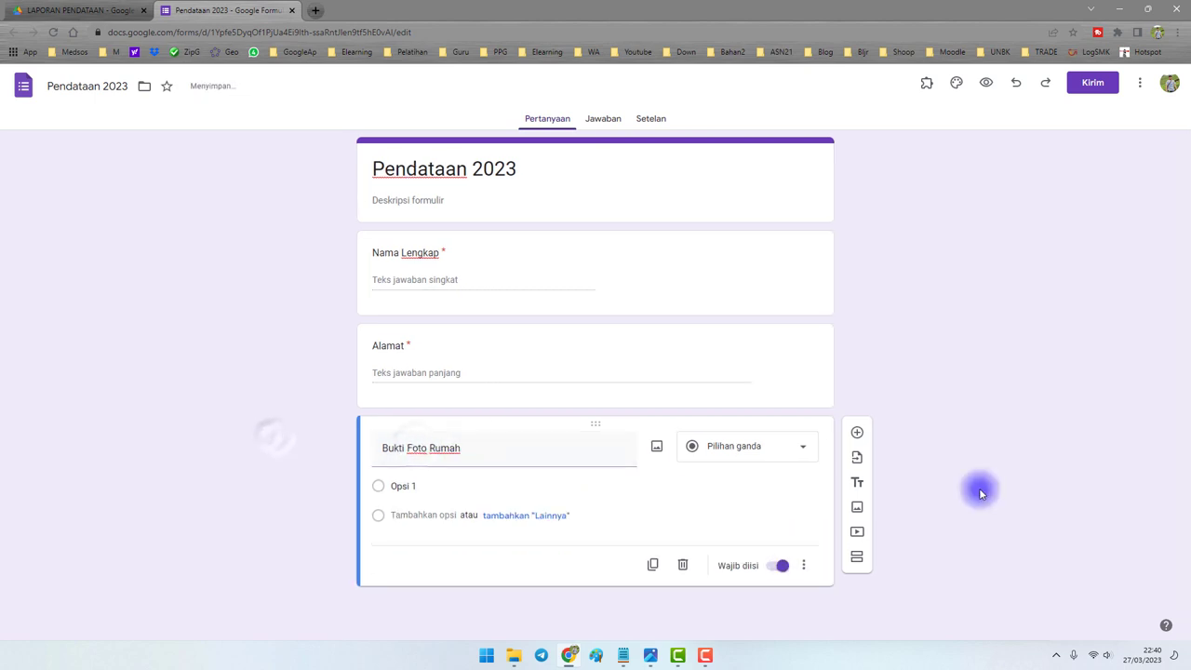
Change the Bukti Foto Rumah question's type to Upload file and allow respondents to upload files to Drive
click(438, 279)
click(444, 420)
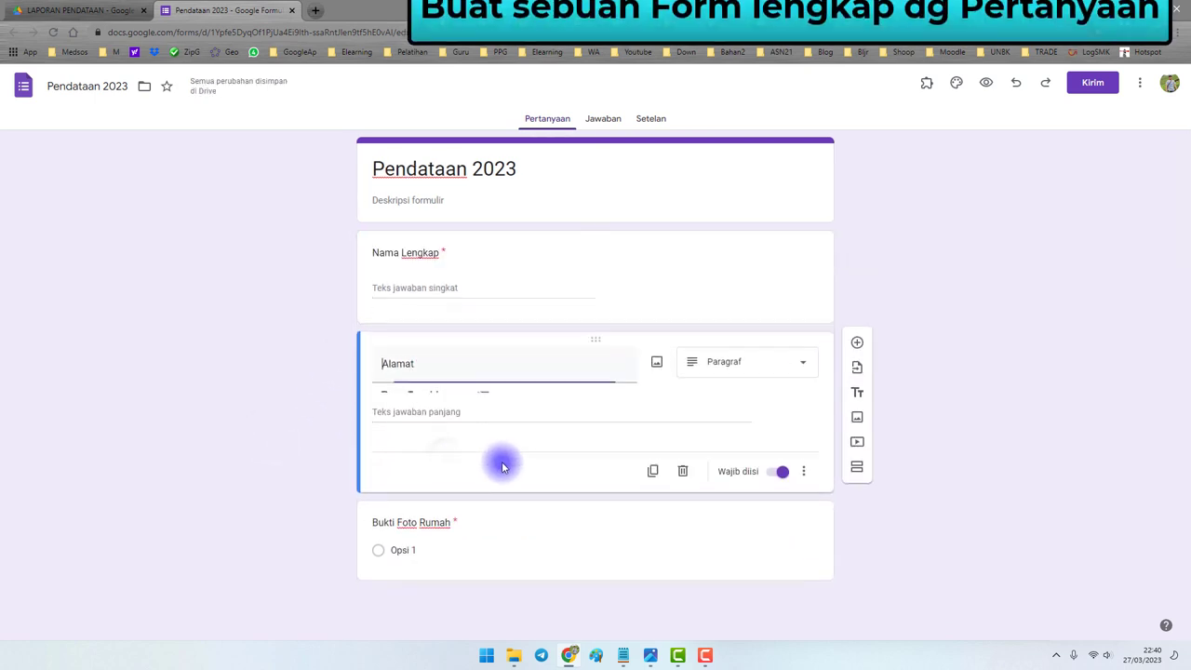
click(457, 530)
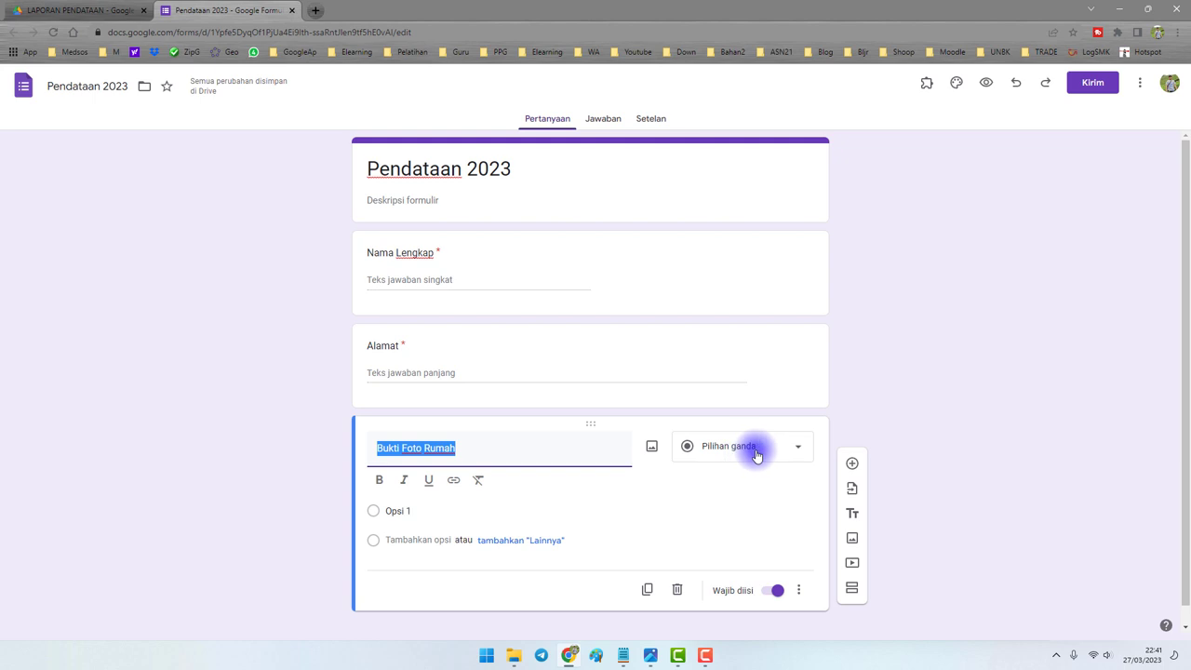
click(757, 455)
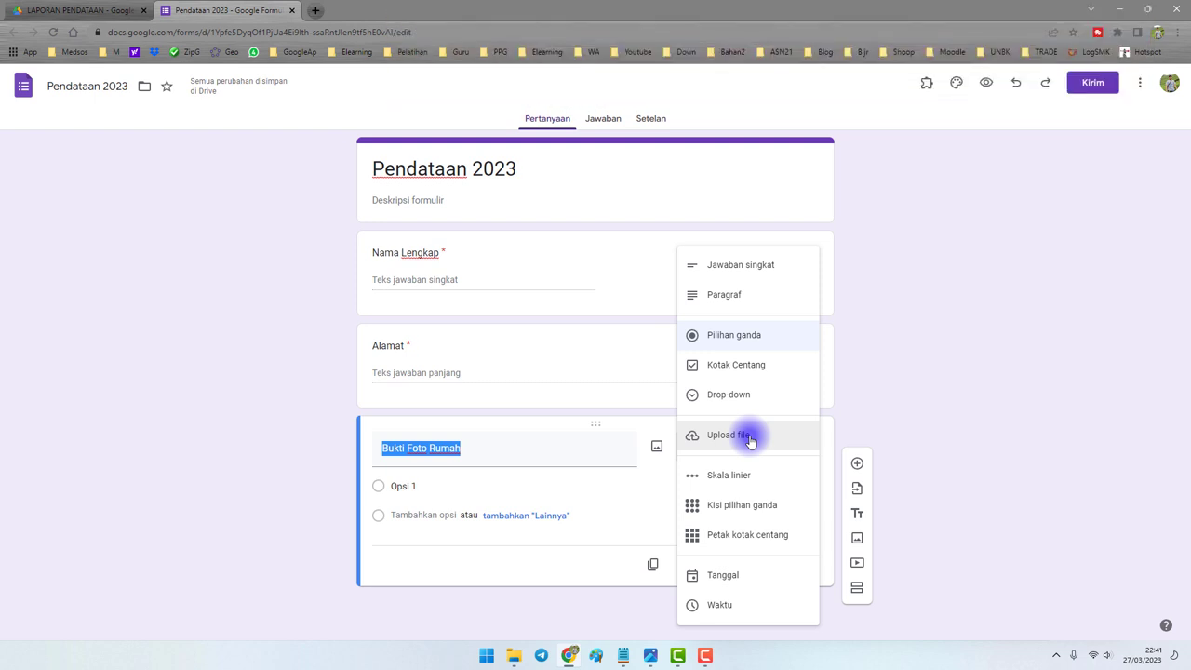
click(750, 440)
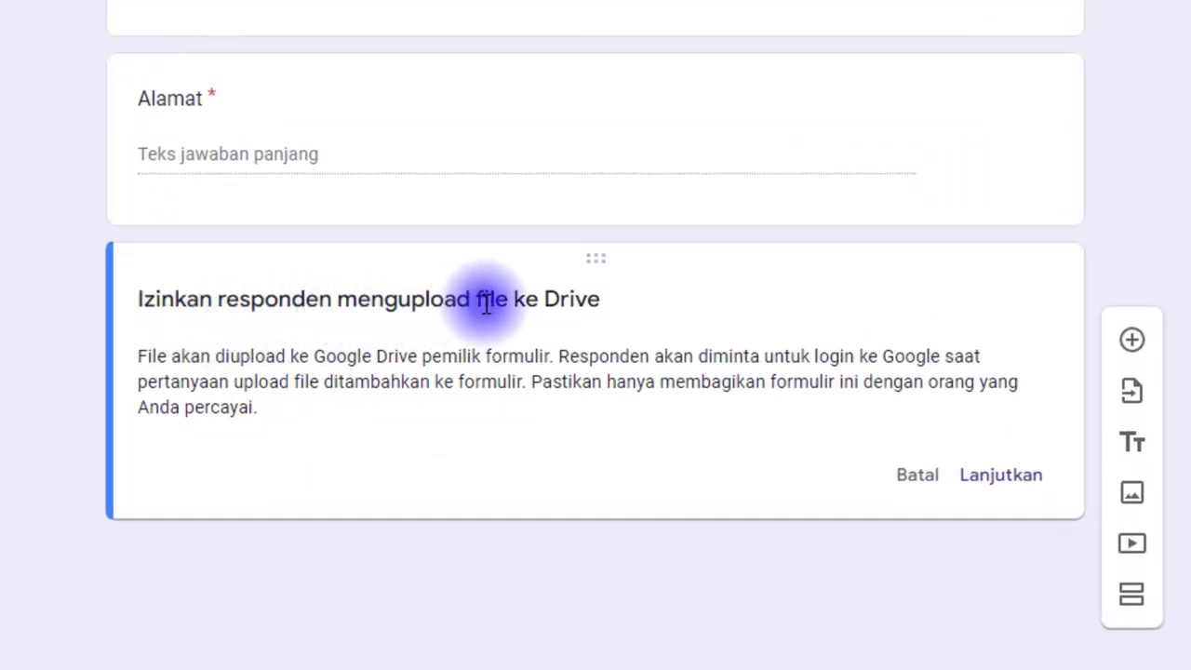
click(1001, 476)
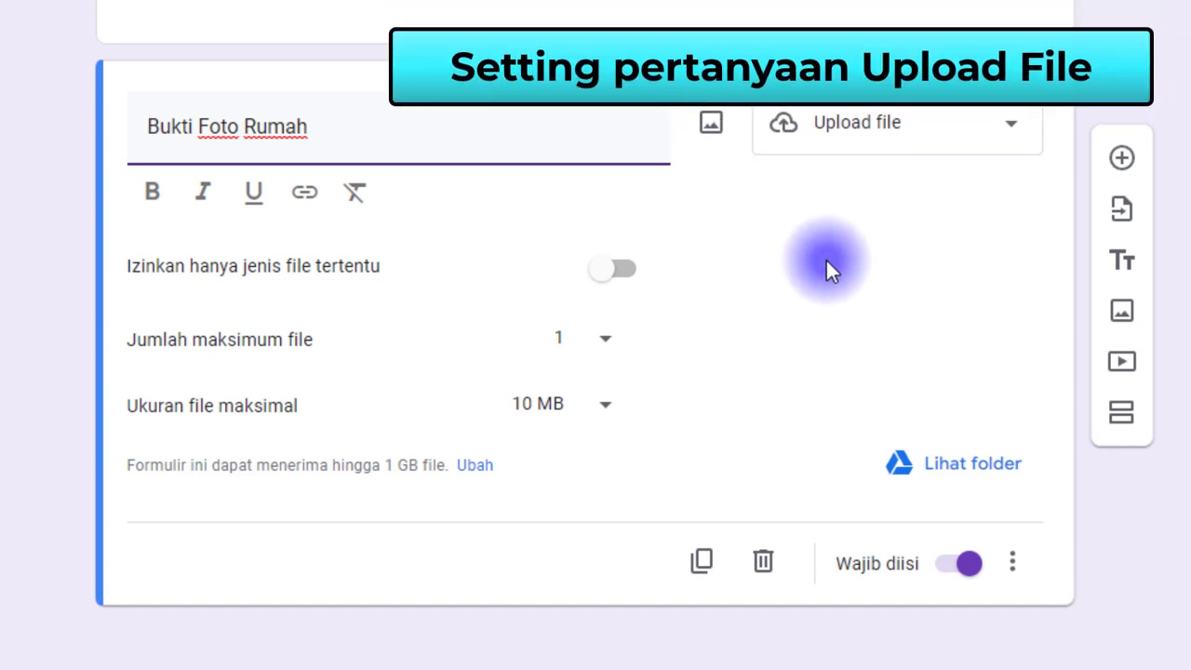
Restrict the Bukti Foto Rumah question to specific file types, allowing only Gambar and Foto
drag(140, 264, 337, 269)
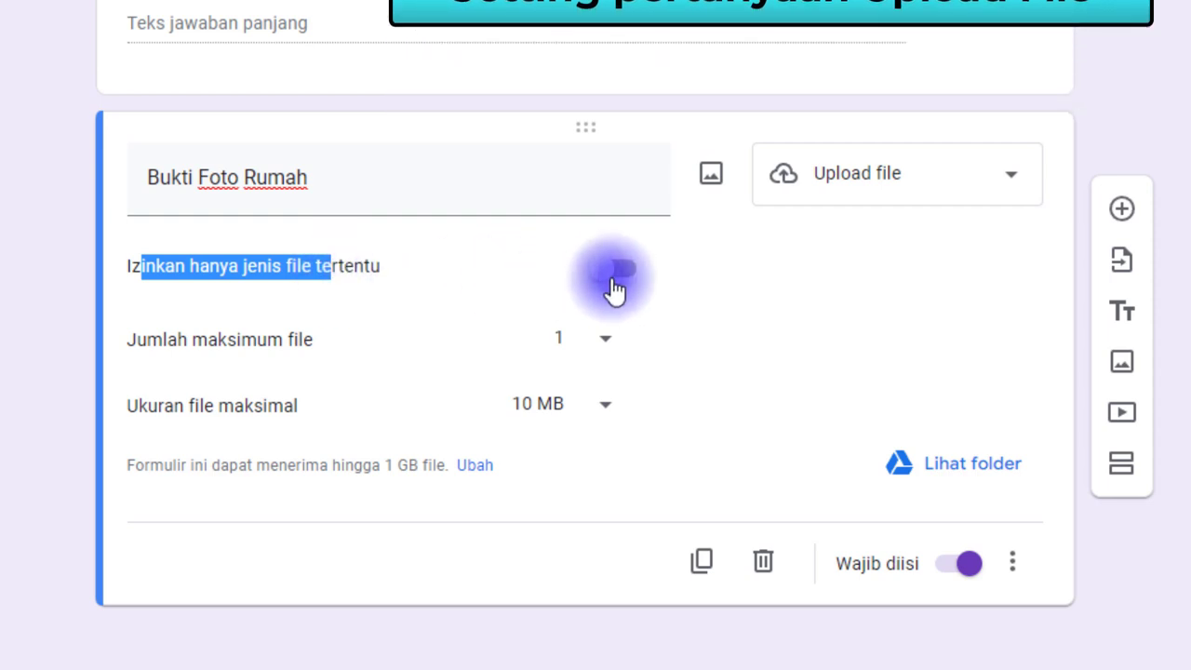
click(614, 282)
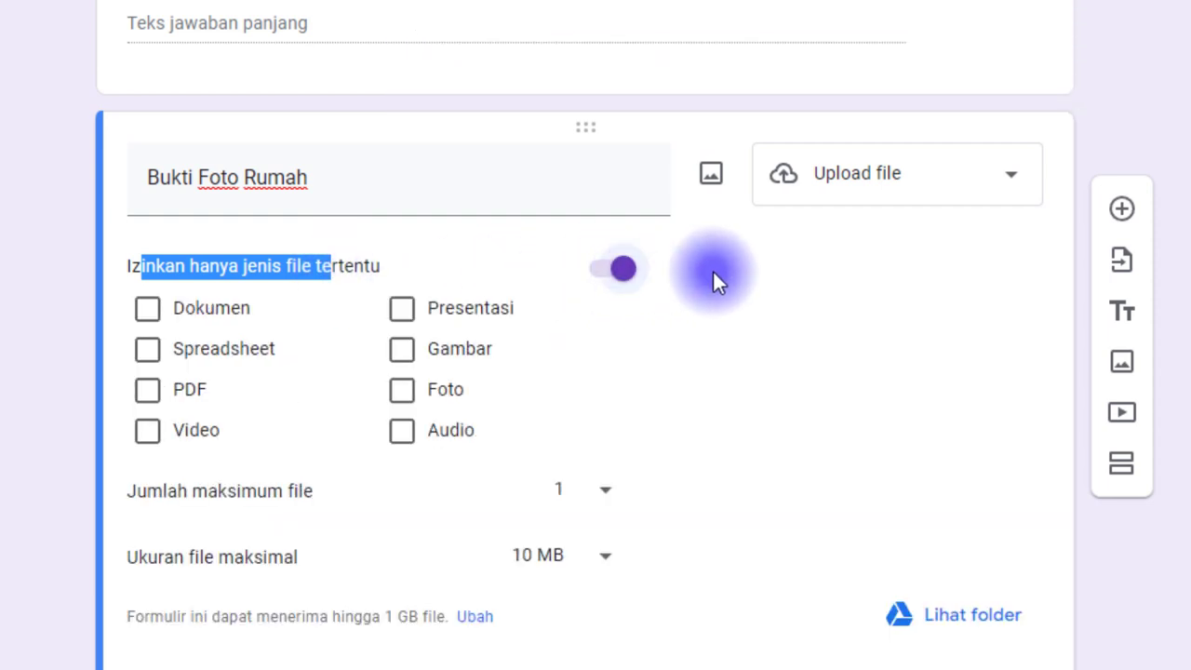
click(18, 243)
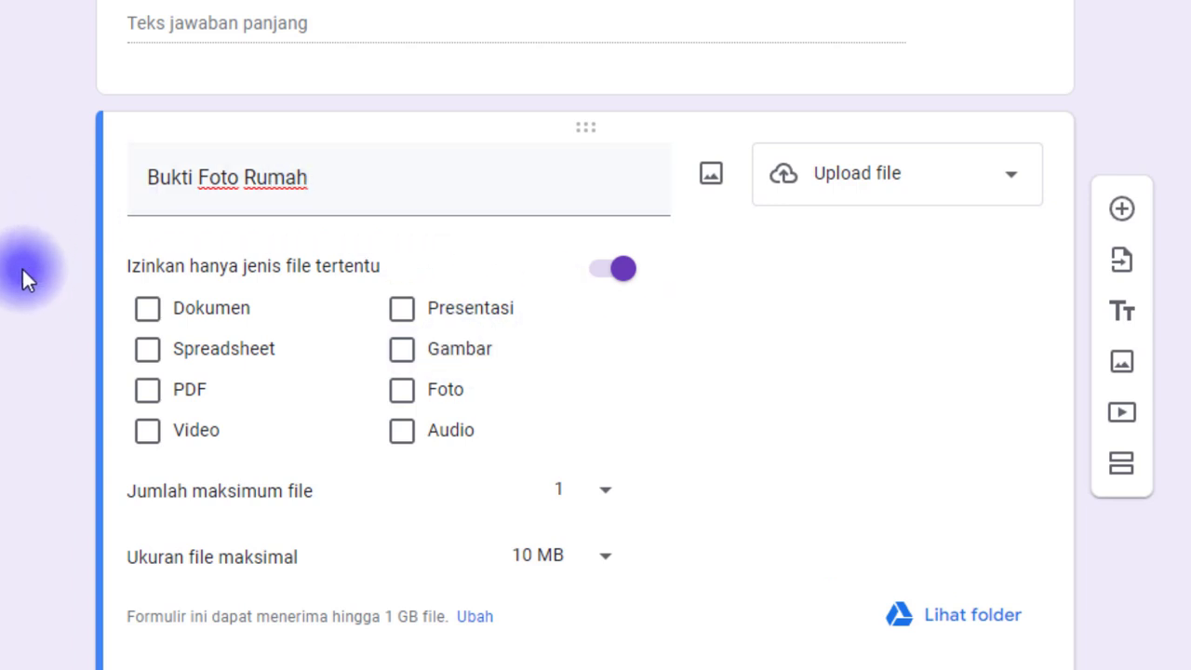
click(408, 357)
click(400, 389)
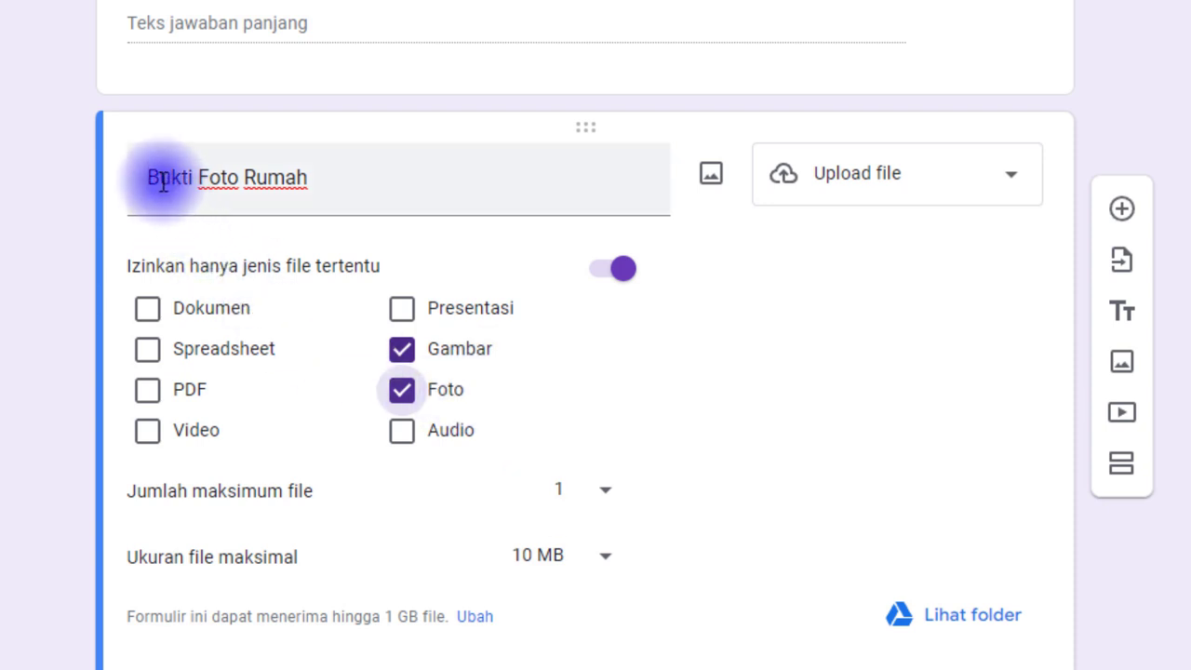
drag(151, 177, 366, 180)
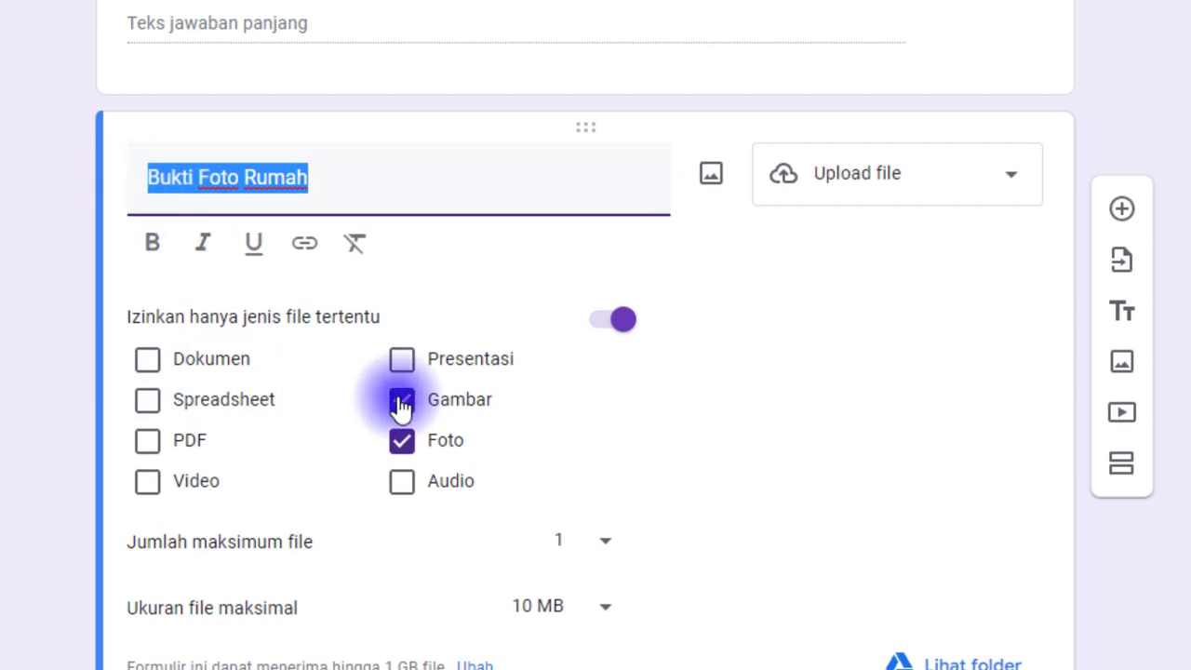
Set the maximum number of files for the Bukti Foto Rumah question to 5
scroll(606, 433, down, 2)
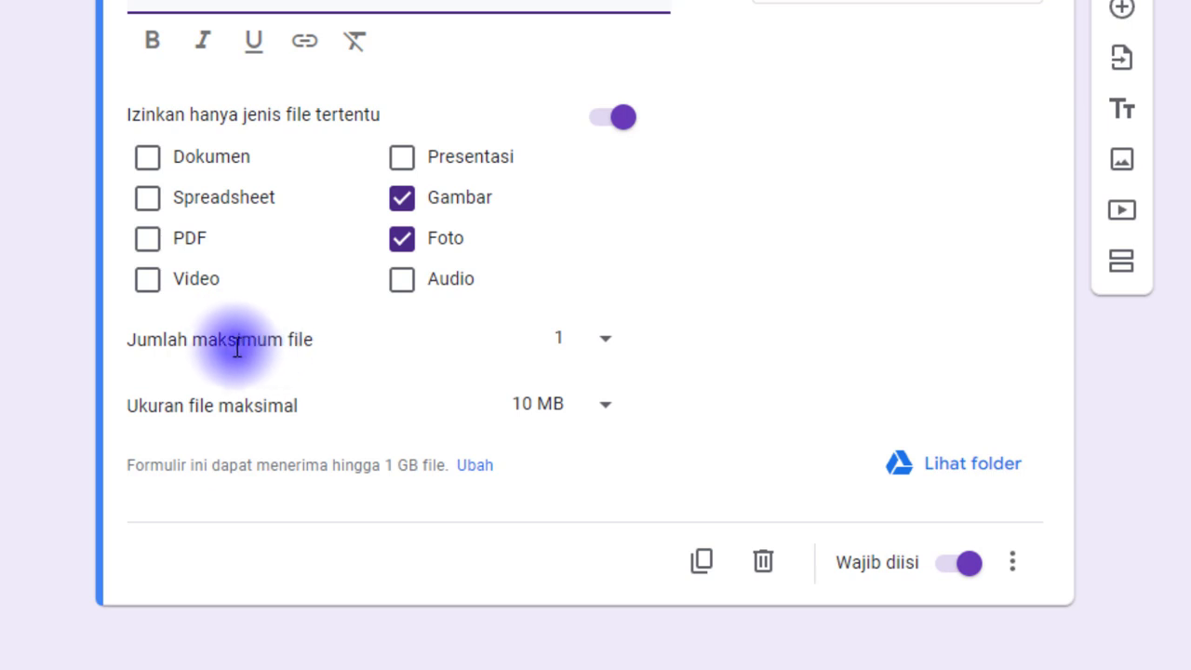
drag(228, 341, 335, 353)
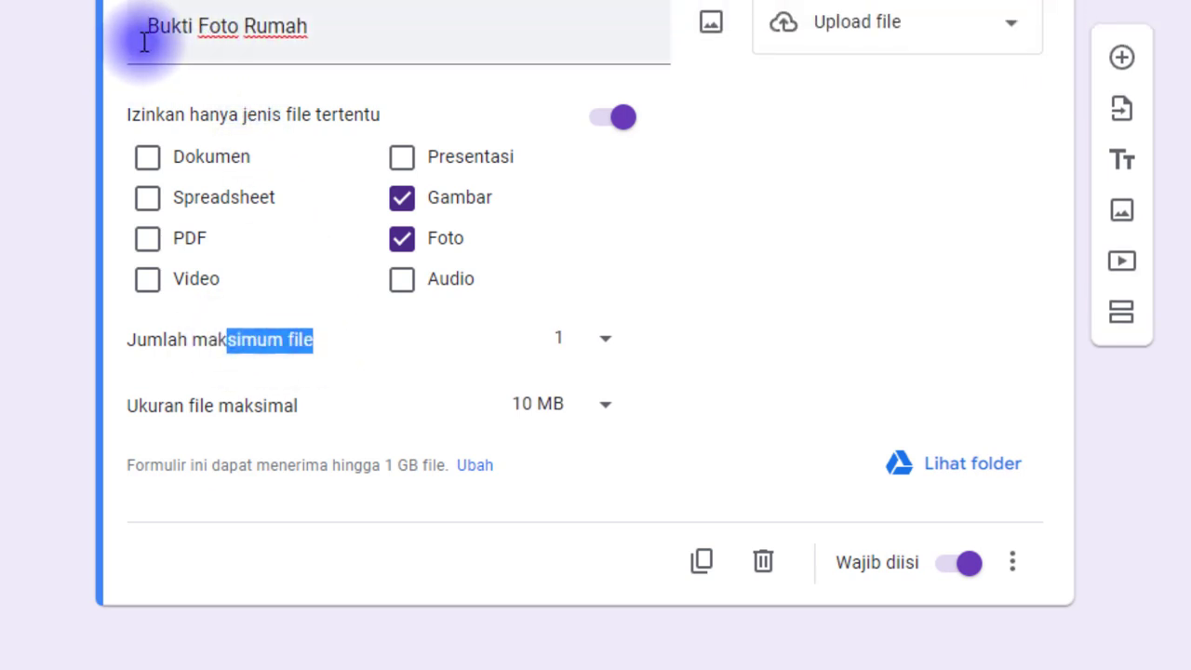
click(600, 351)
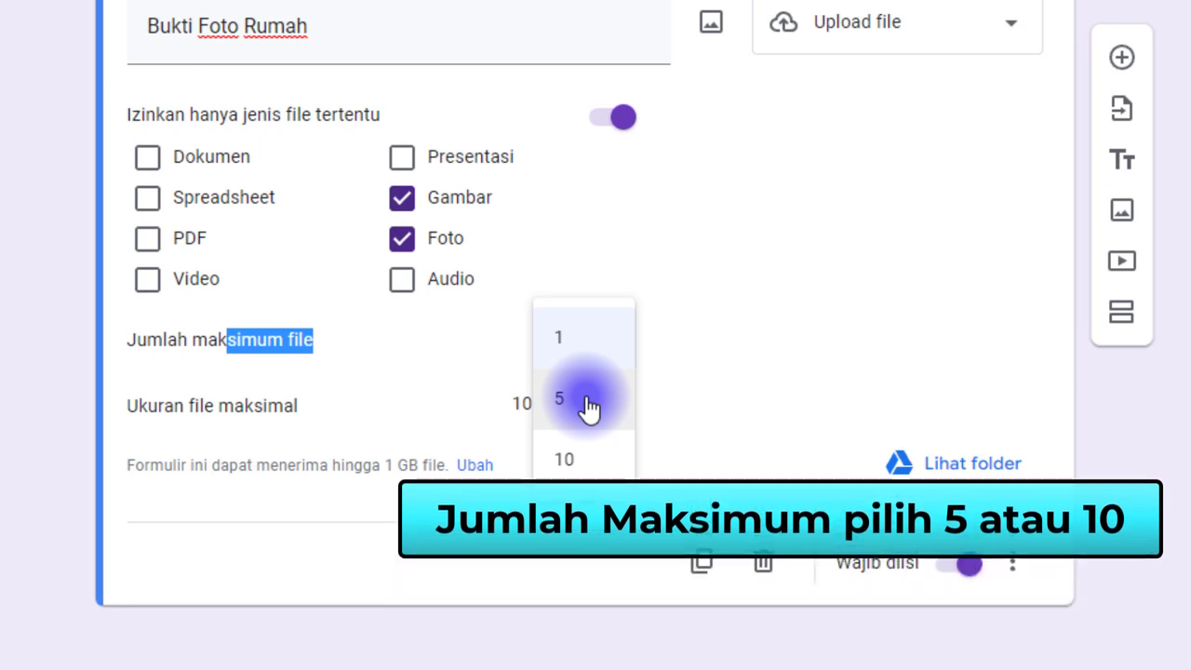
click(589, 408)
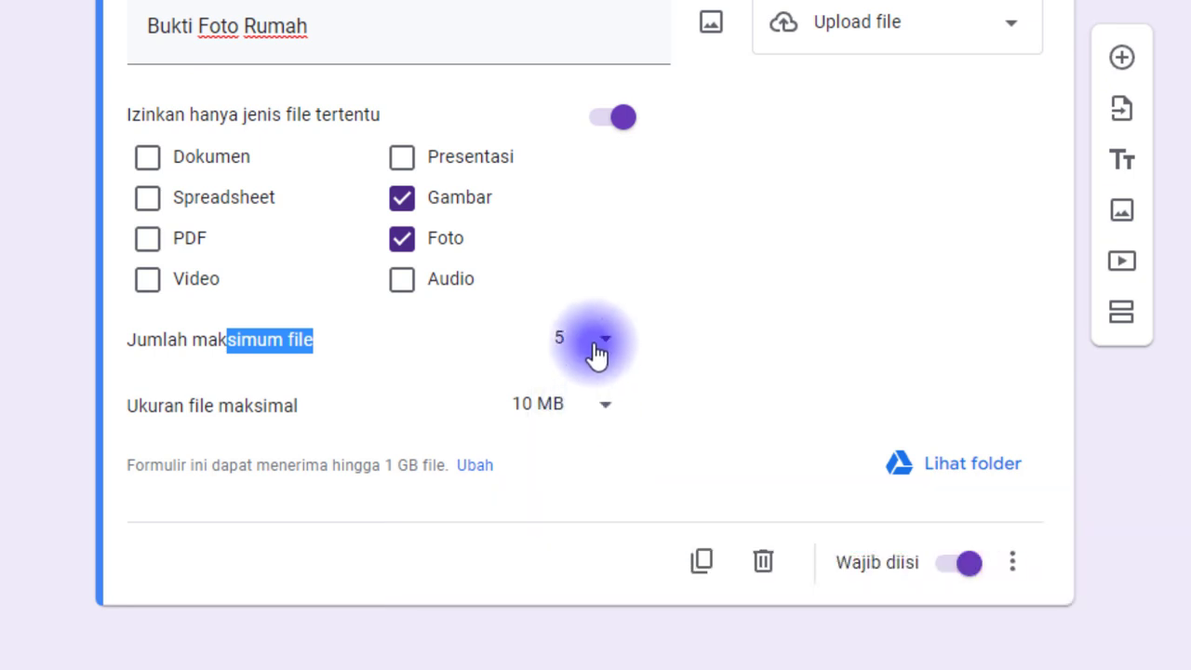
click(596, 353)
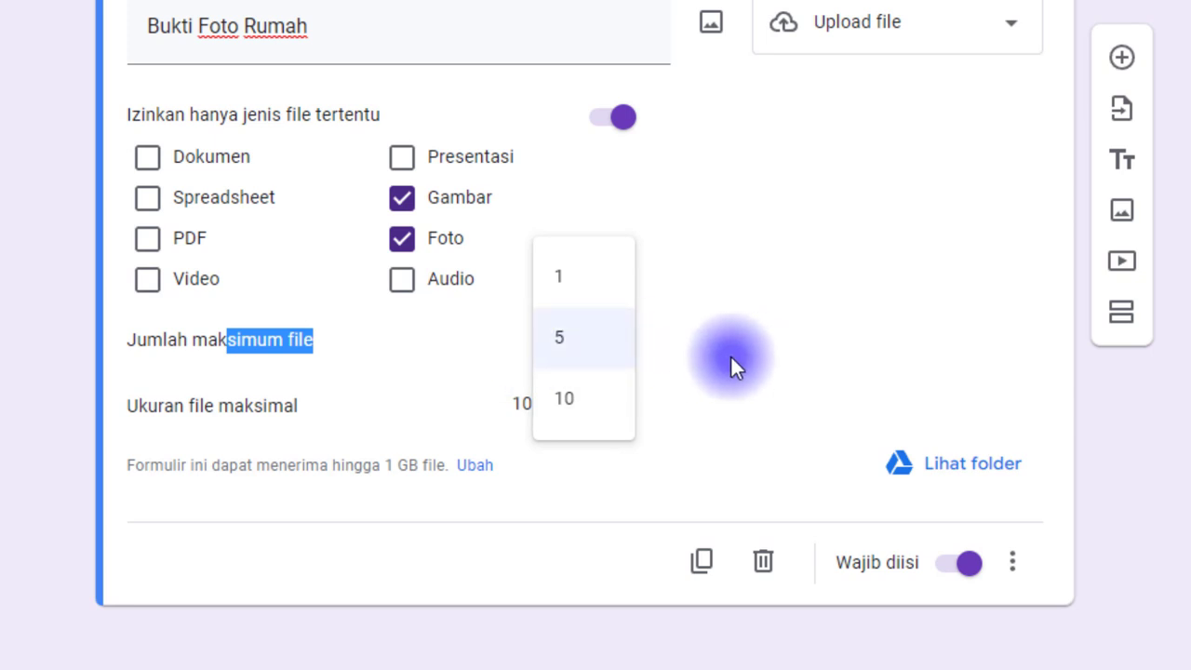
click(577, 352)
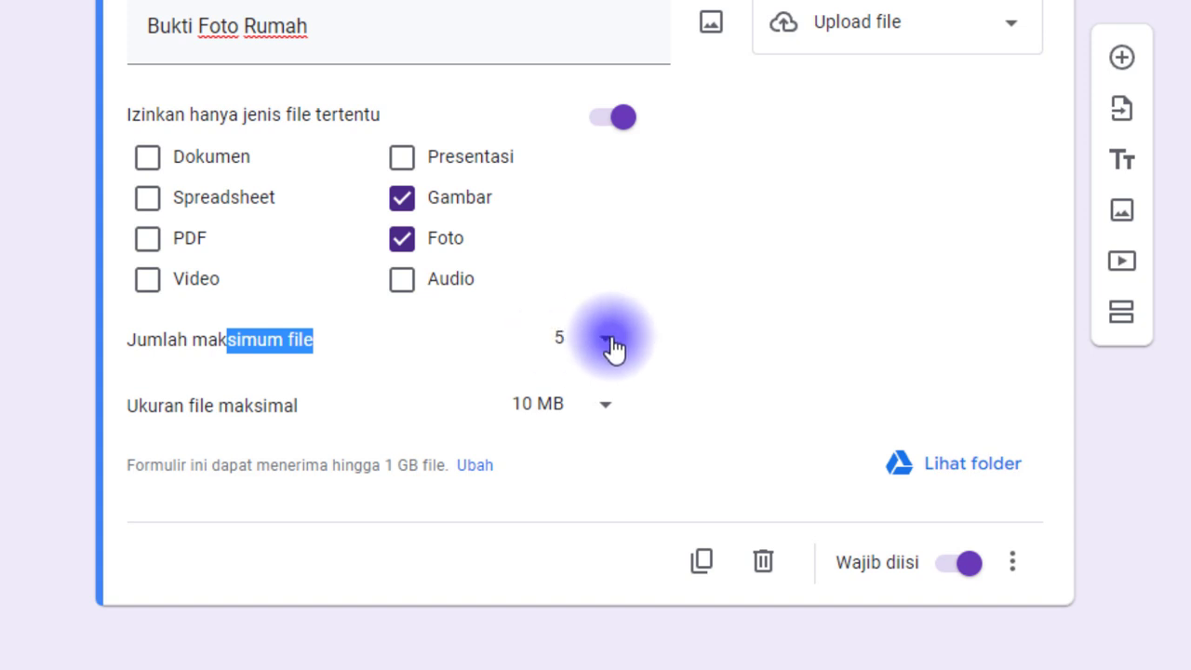
click(40, 308)
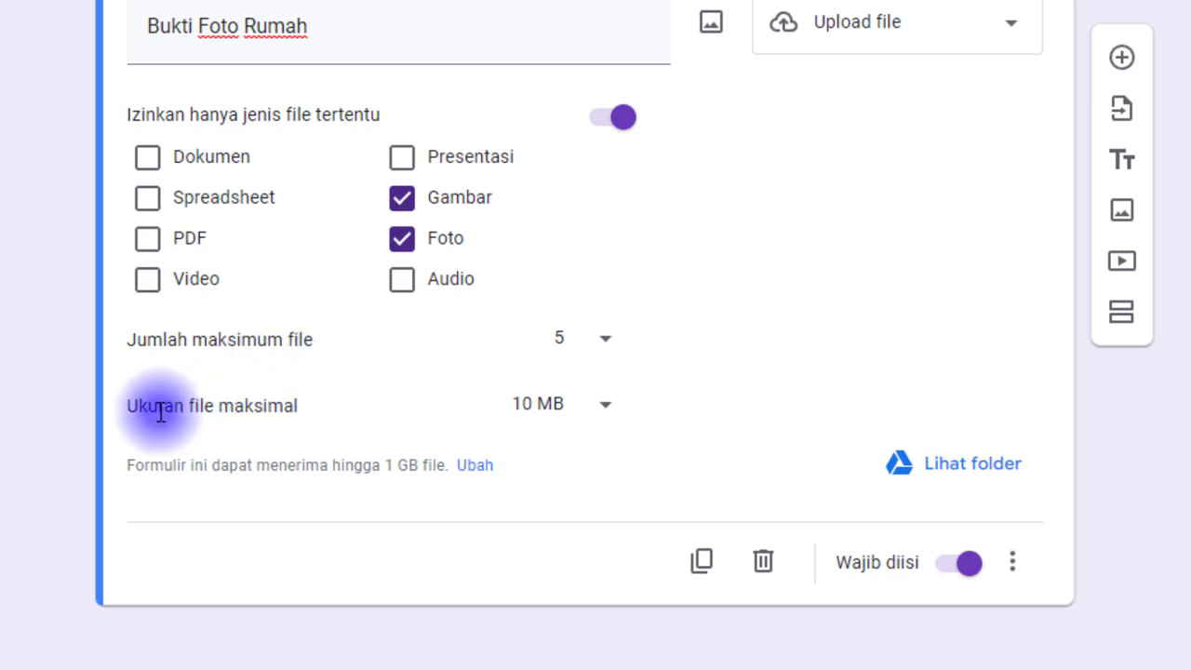
Set the maximum file size for the Bukti Foto Rumah question to 100 MB and check the form's total upload limit
drag(156, 410, 303, 408)
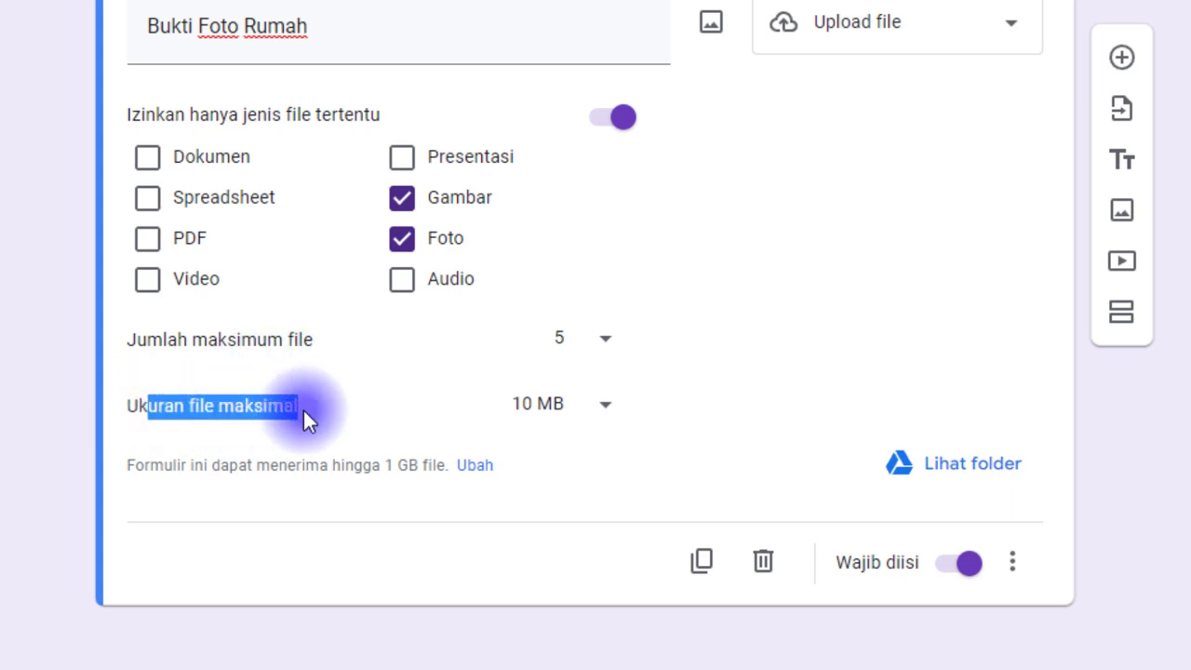
click(592, 415)
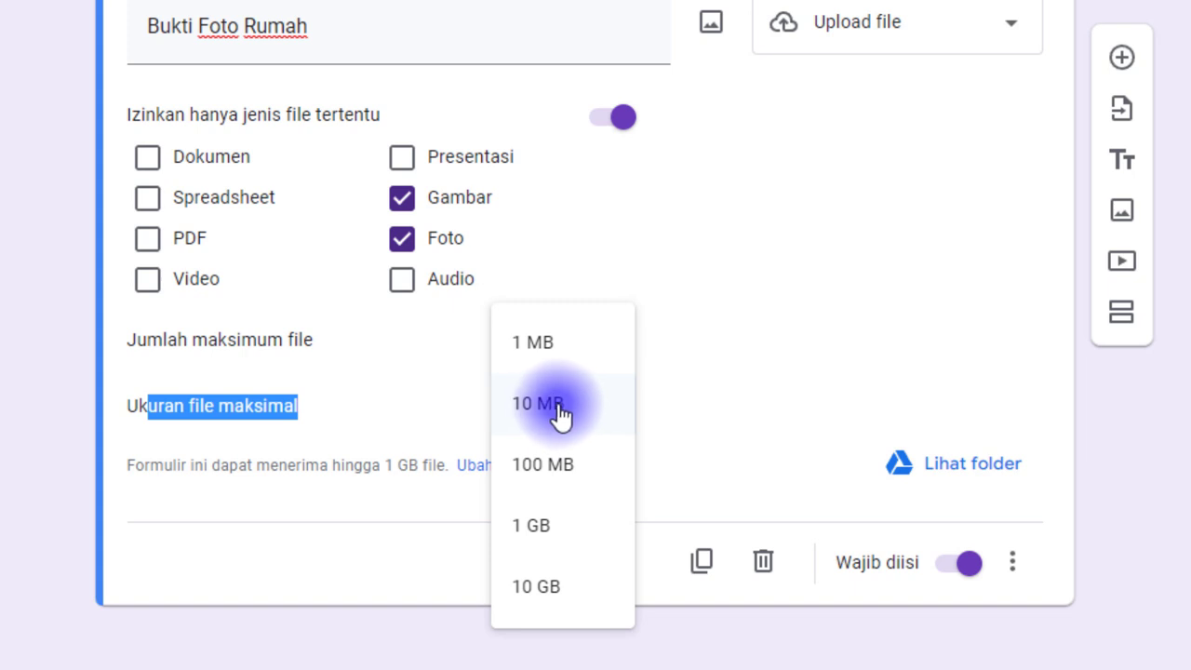
click(568, 465)
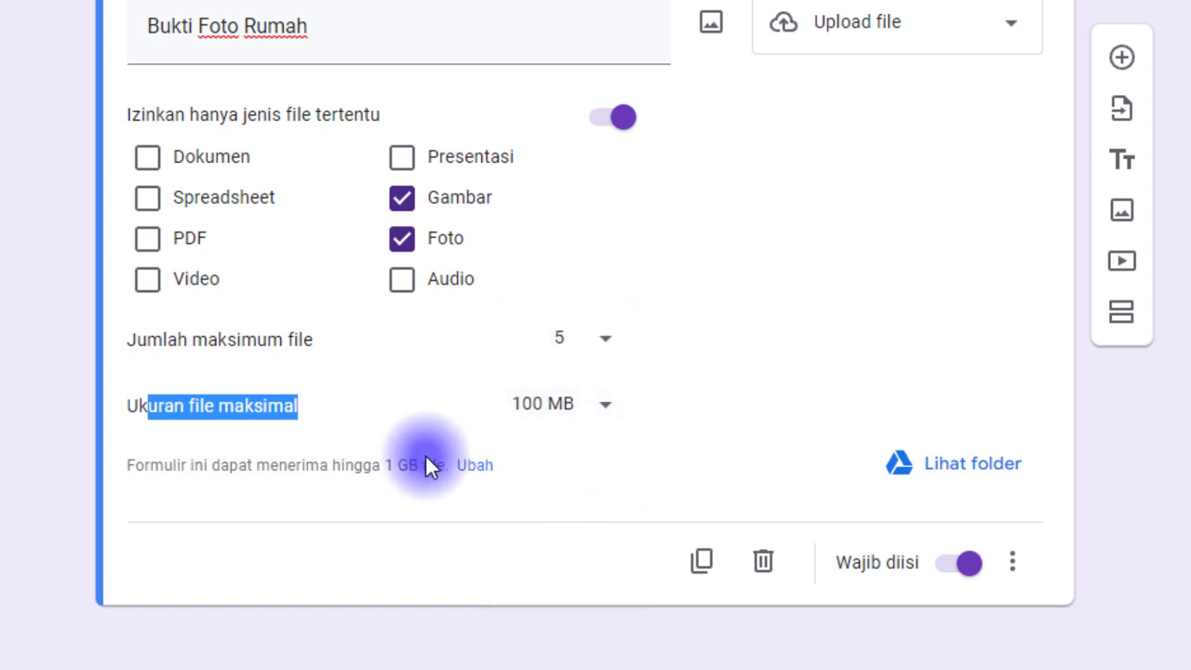
drag(166, 464, 395, 467)
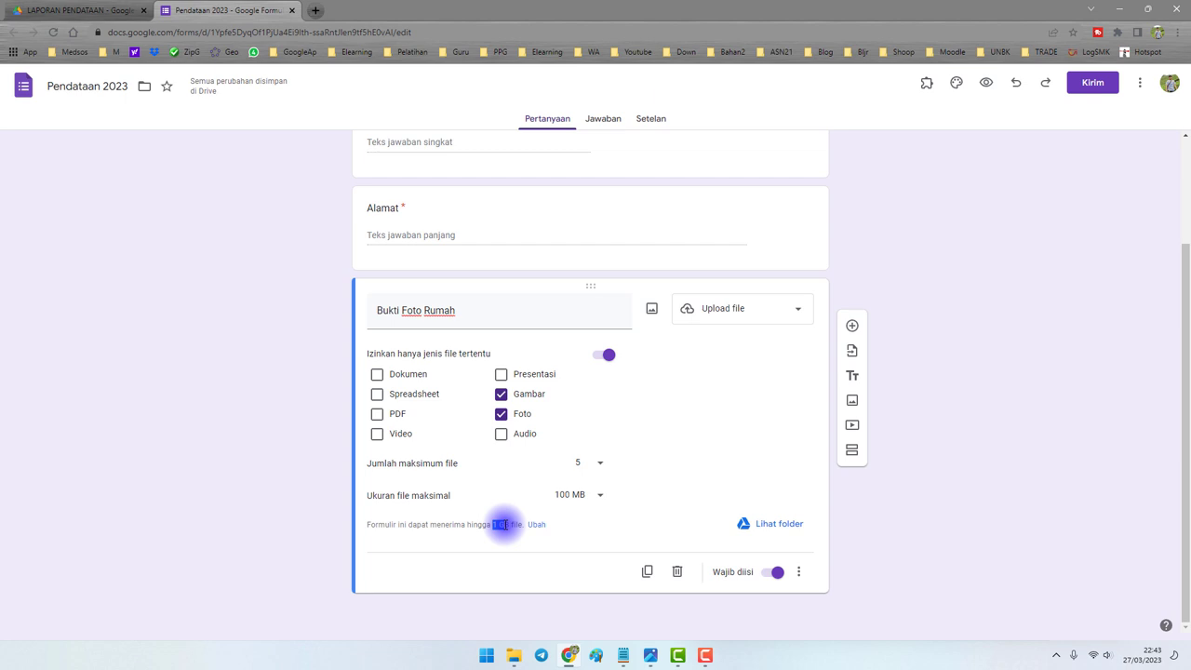
Set the total size limit for all files uploaded through the form to 100 GB and return to the questions
click(536, 526)
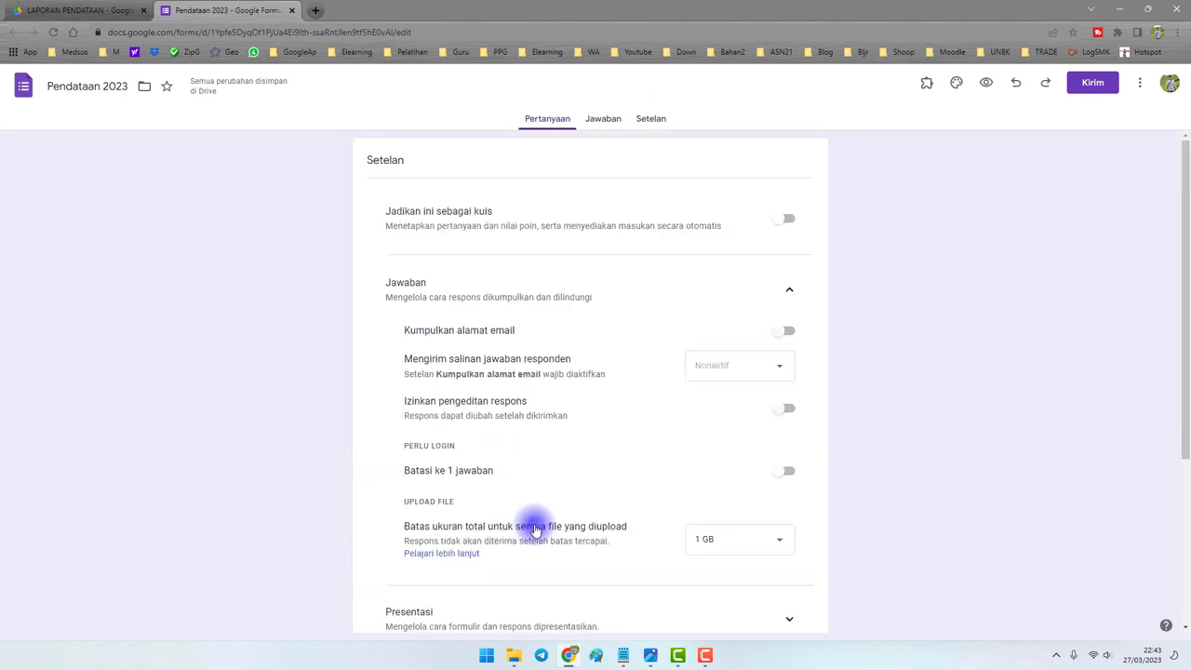
click(547, 118)
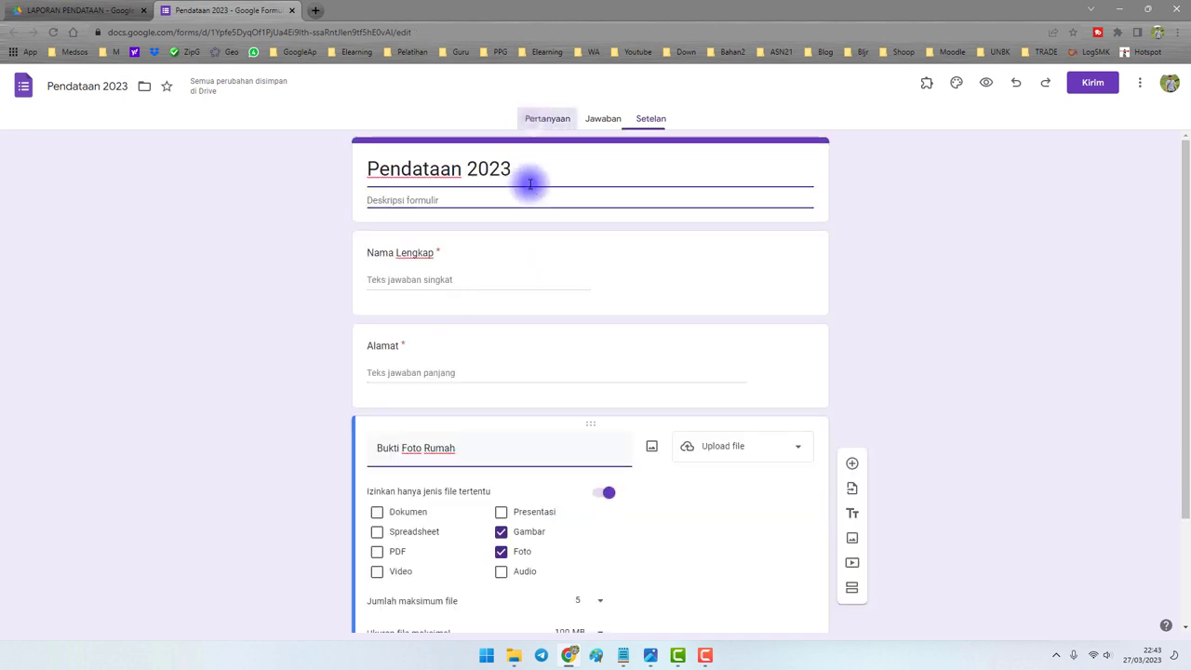
click(540, 526)
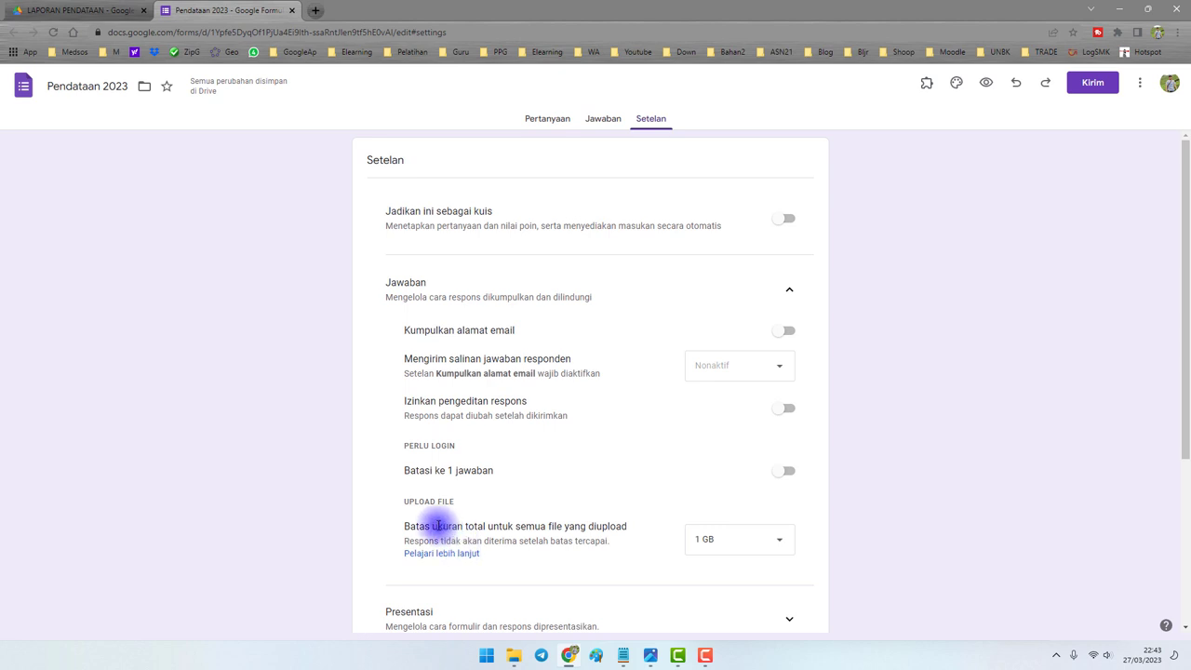
drag(437, 526, 521, 527)
click(721, 547)
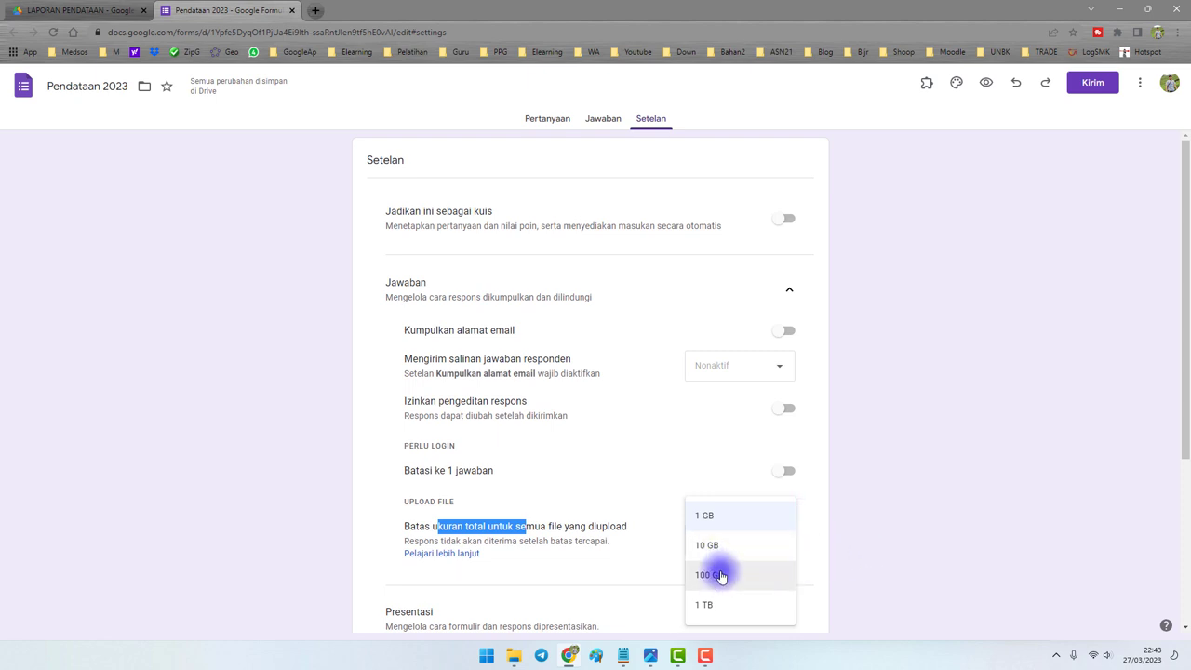
click(730, 575)
click(545, 120)
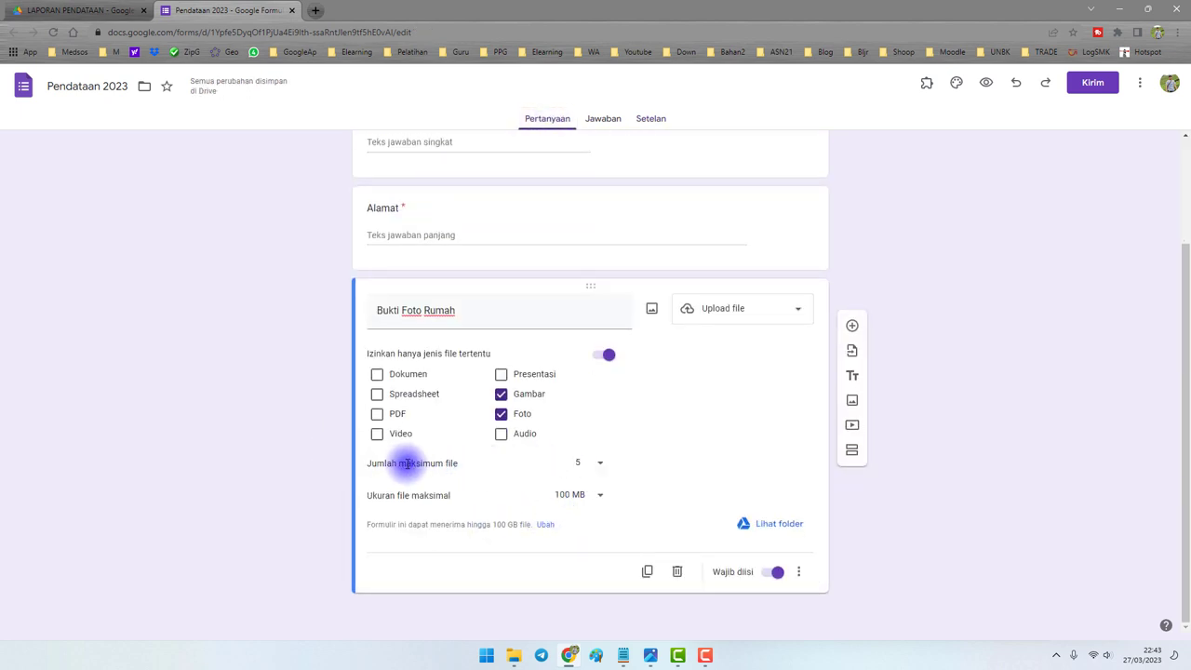
Review the maximum file count and maximum file size settings of the Bukti Foto Rumah question
drag(400, 463, 473, 462)
drag(412, 496, 429, 496)
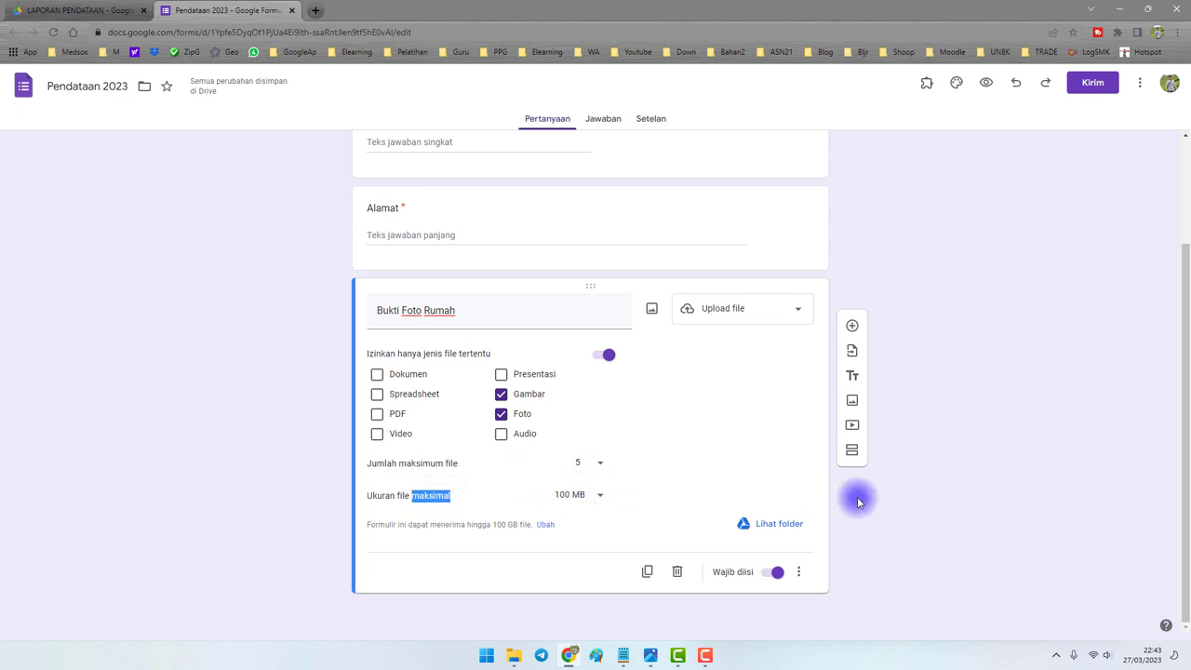
scroll(623, 484, up, 3)
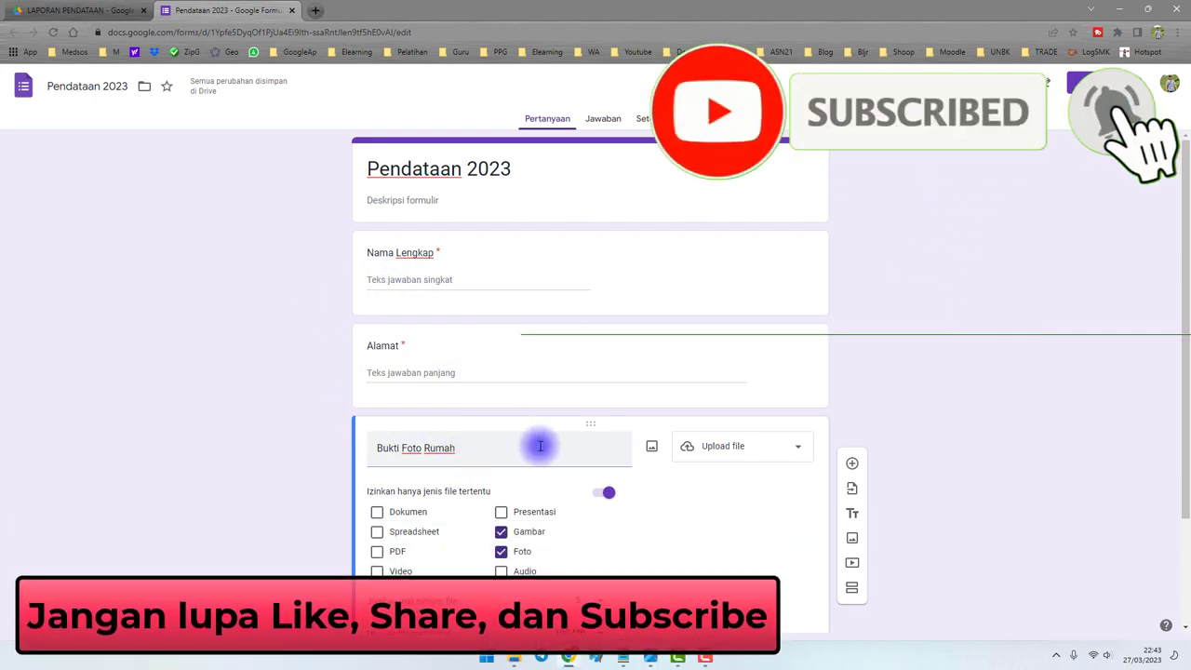
Check the Notepad notes for the step about creating the response file and inserting its formulas
click(622, 656)
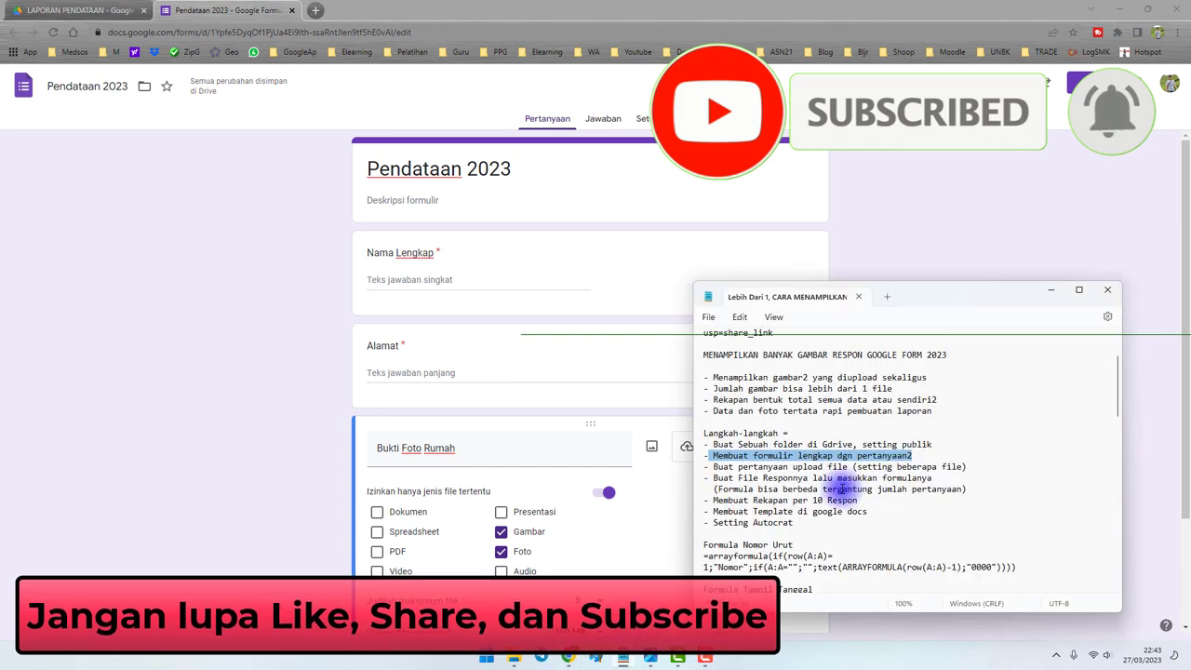
drag(797, 455, 834, 472)
drag(713, 477, 938, 478)
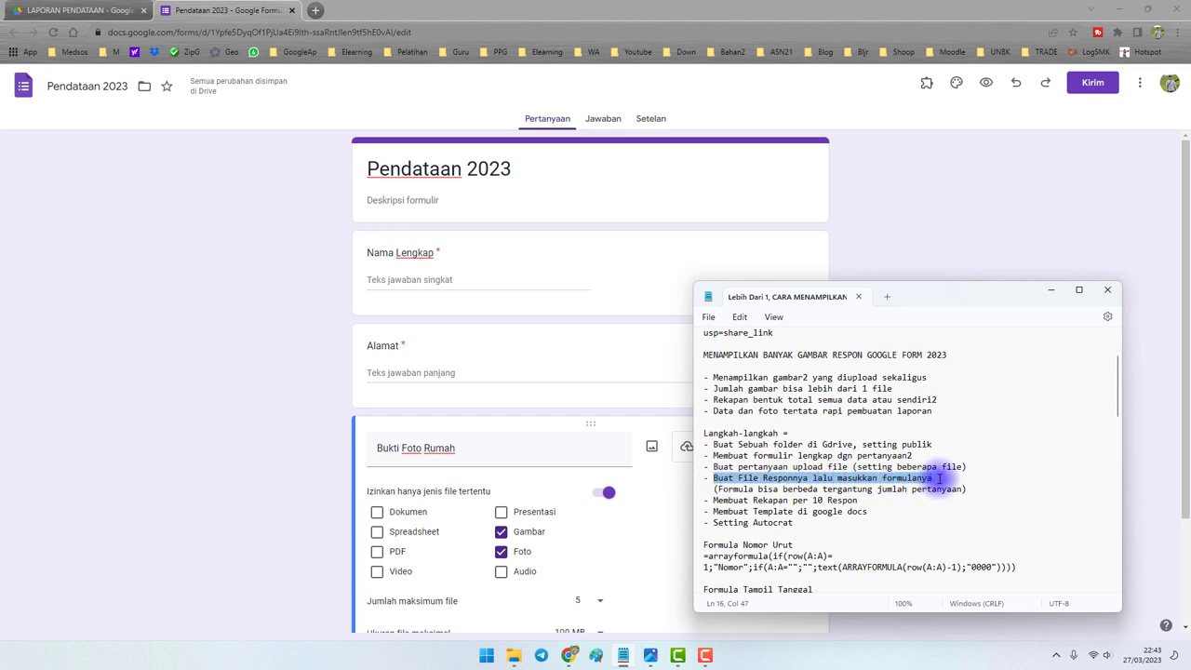
drag(733, 489, 907, 490)
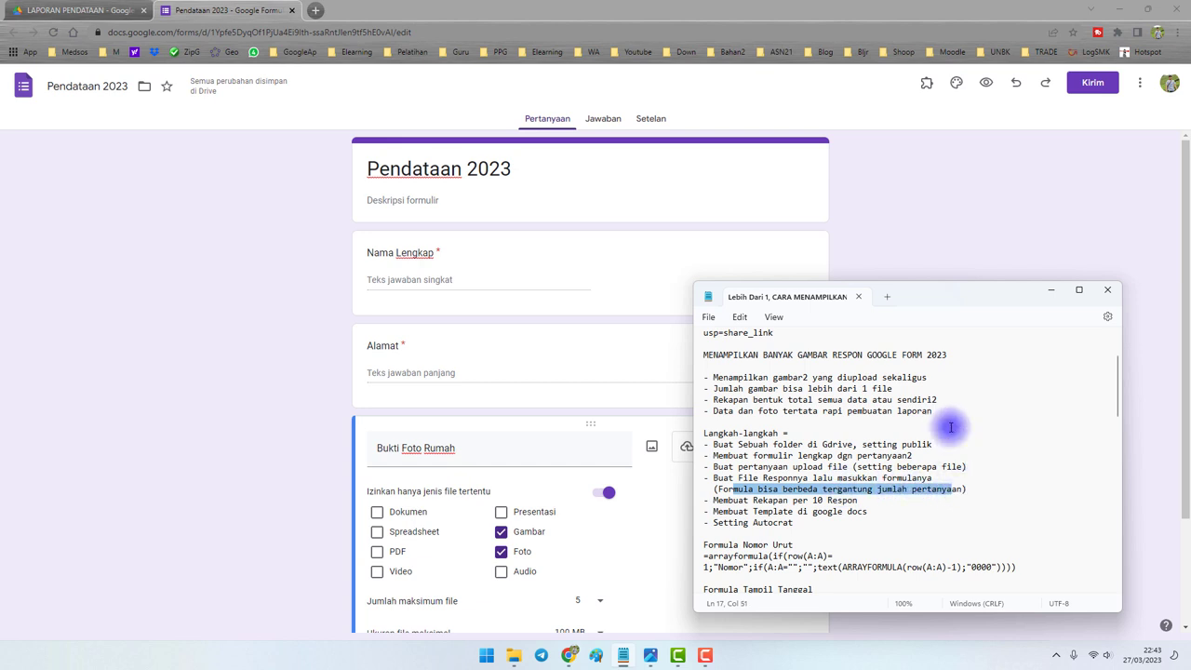
click(899, 251)
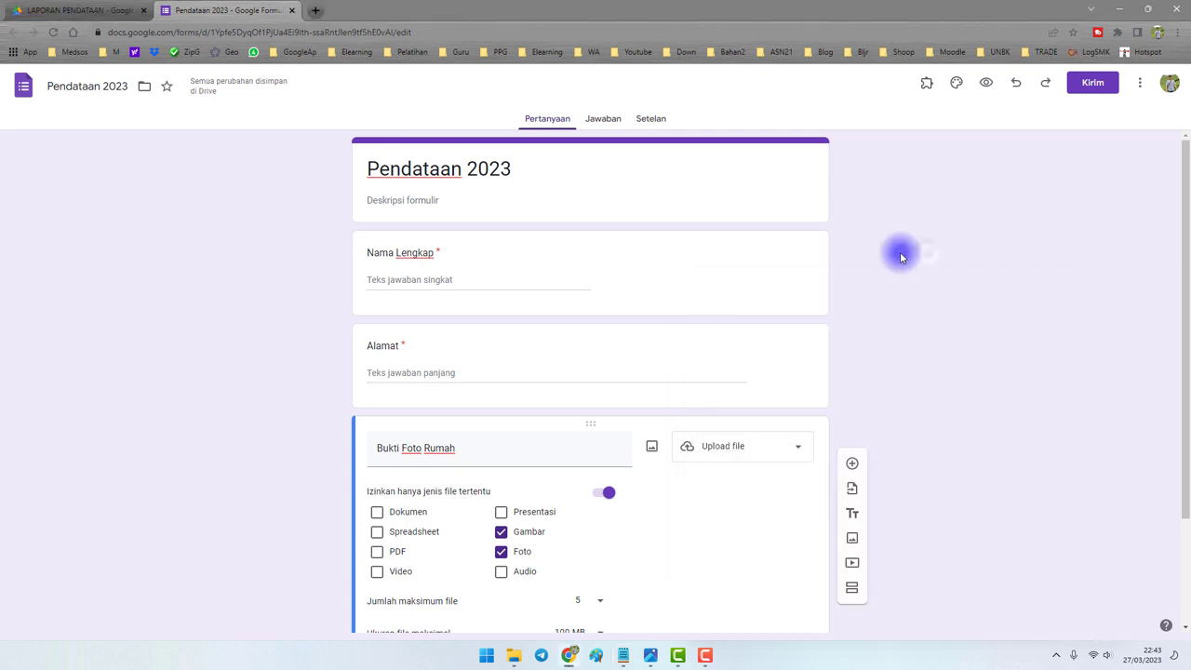
Look over the form's Nama Lengkap, Alamat and Bukti Foto Rumah questions
click(401, 271)
click(434, 444)
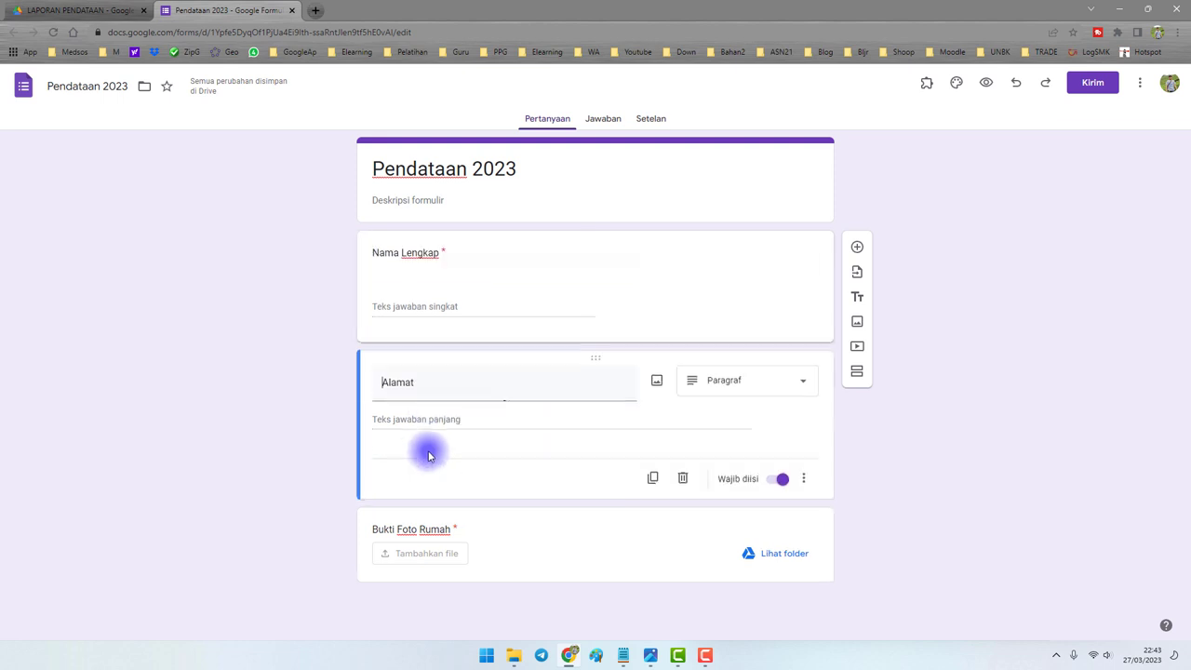
click(495, 540)
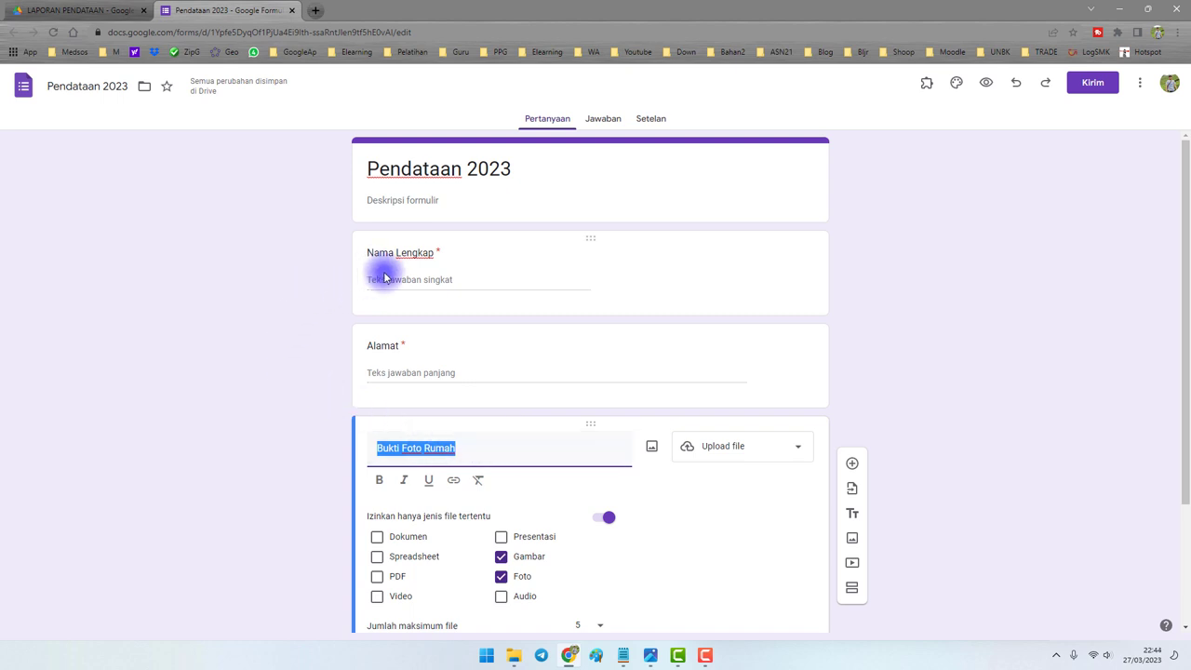
Link the form's responses to a new spreadsheet named Pendataan 2023 (Jawaban)
click(600, 120)
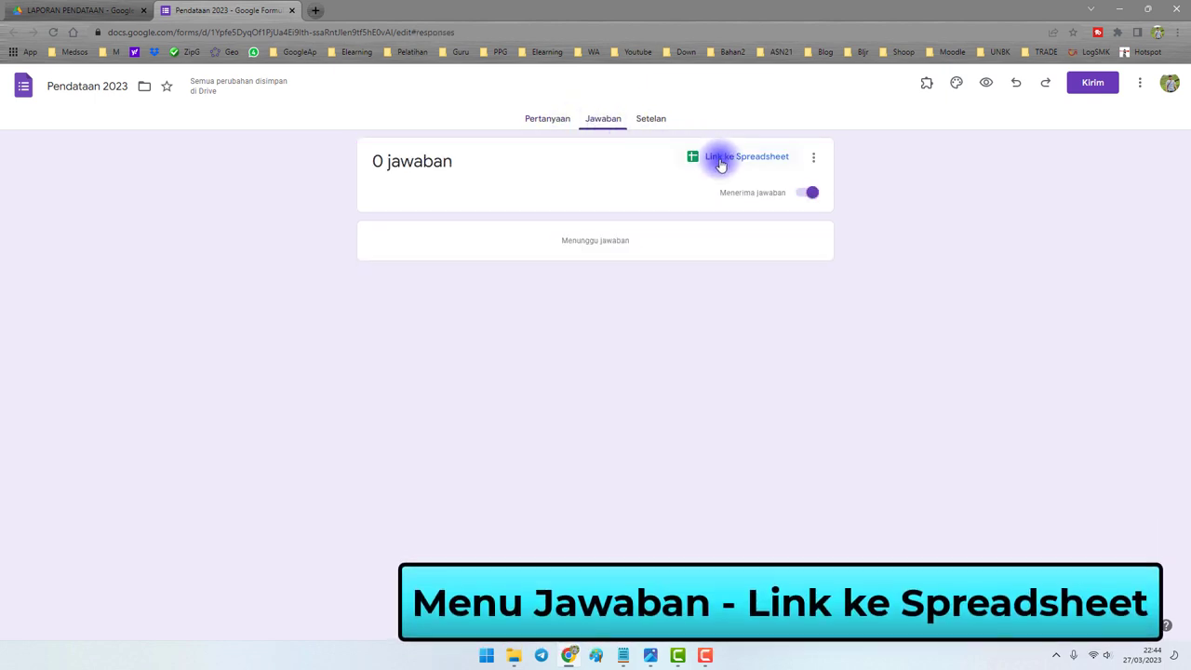
click(724, 159)
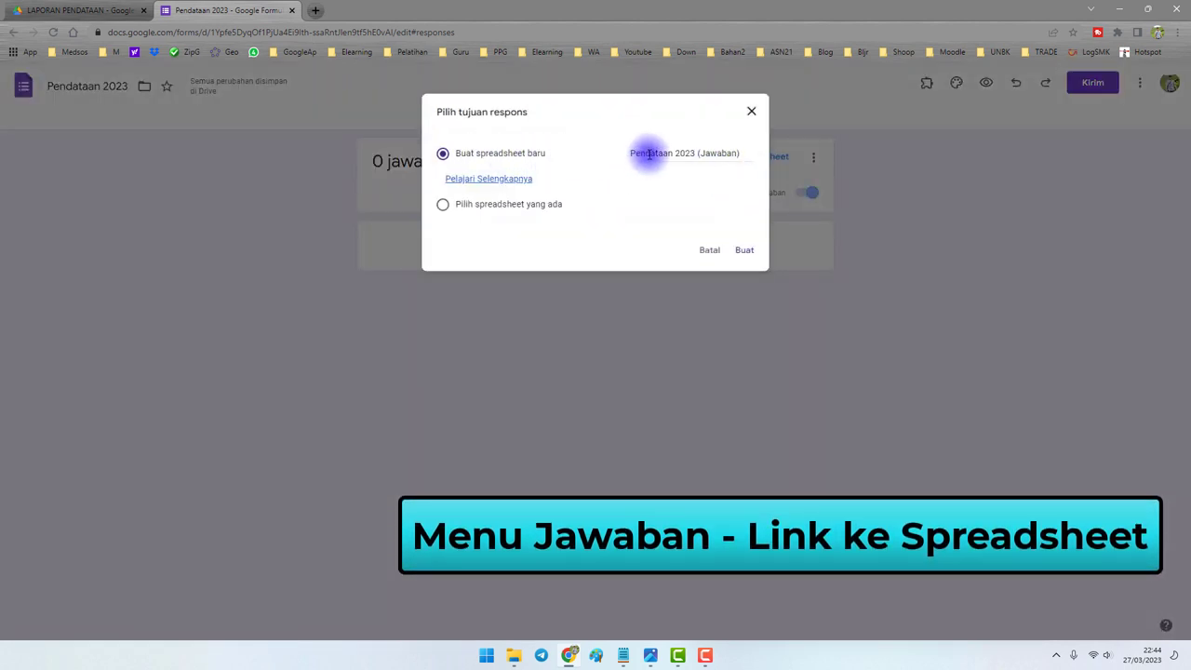
click(658, 154)
click(734, 157)
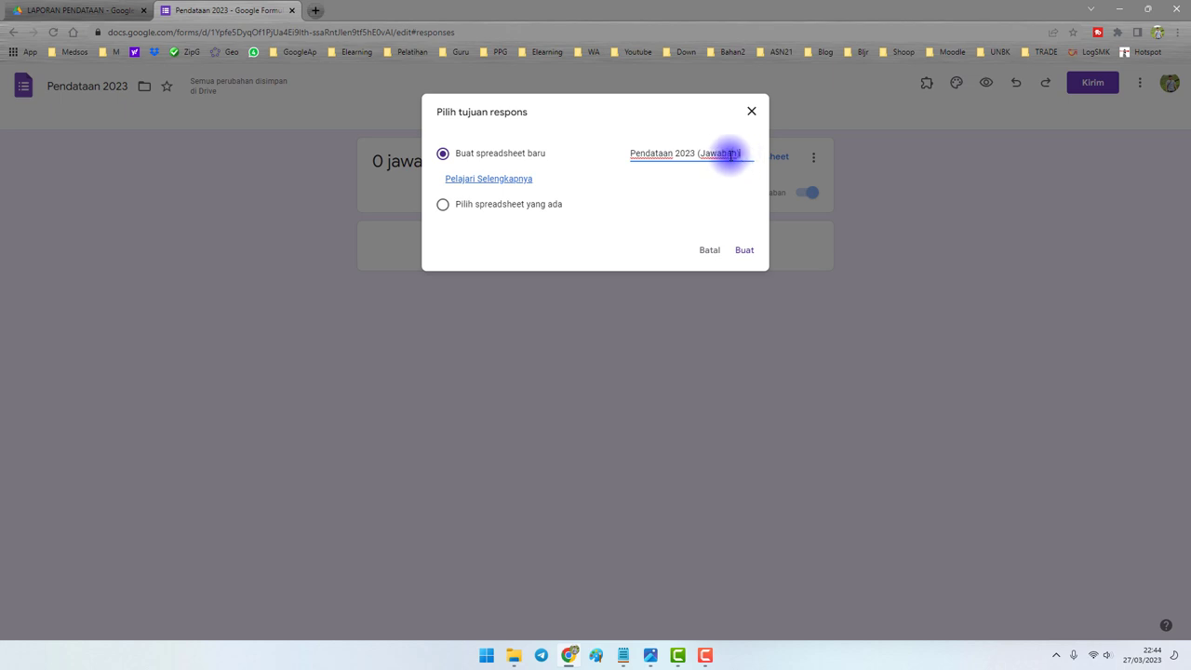
drag(730, 154, 637, 153)
click(744, 250)
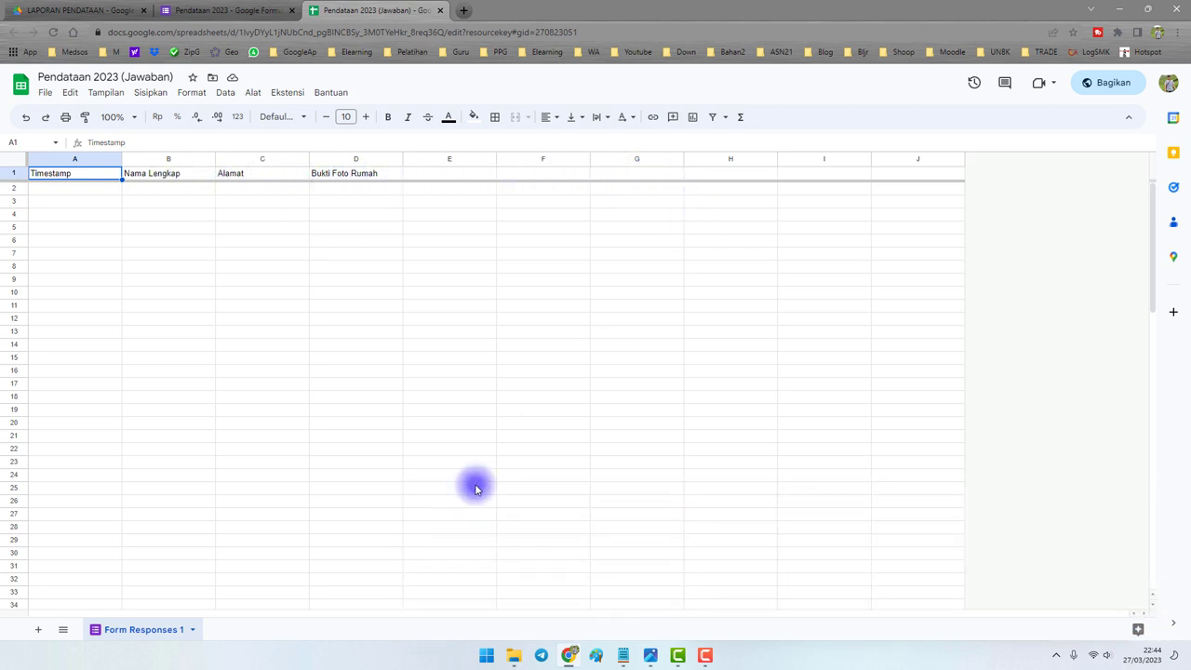
Rename the Form Responses 1 sheet as DATA
double_click(141, 630)
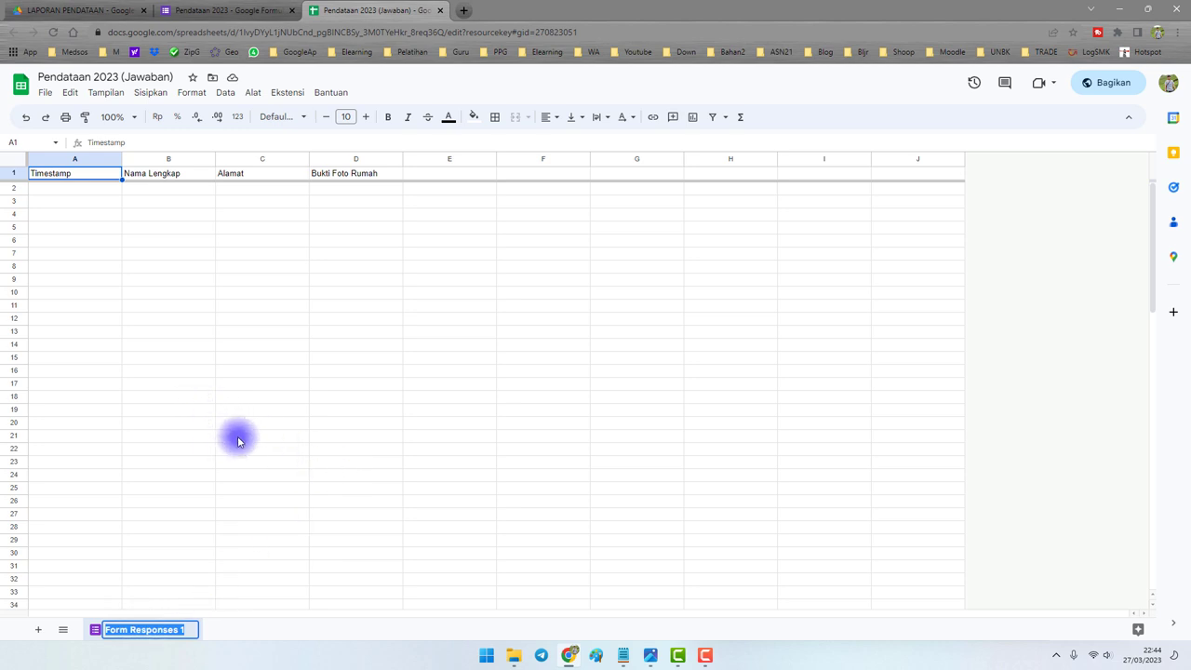
text(DATA)
key(Return)
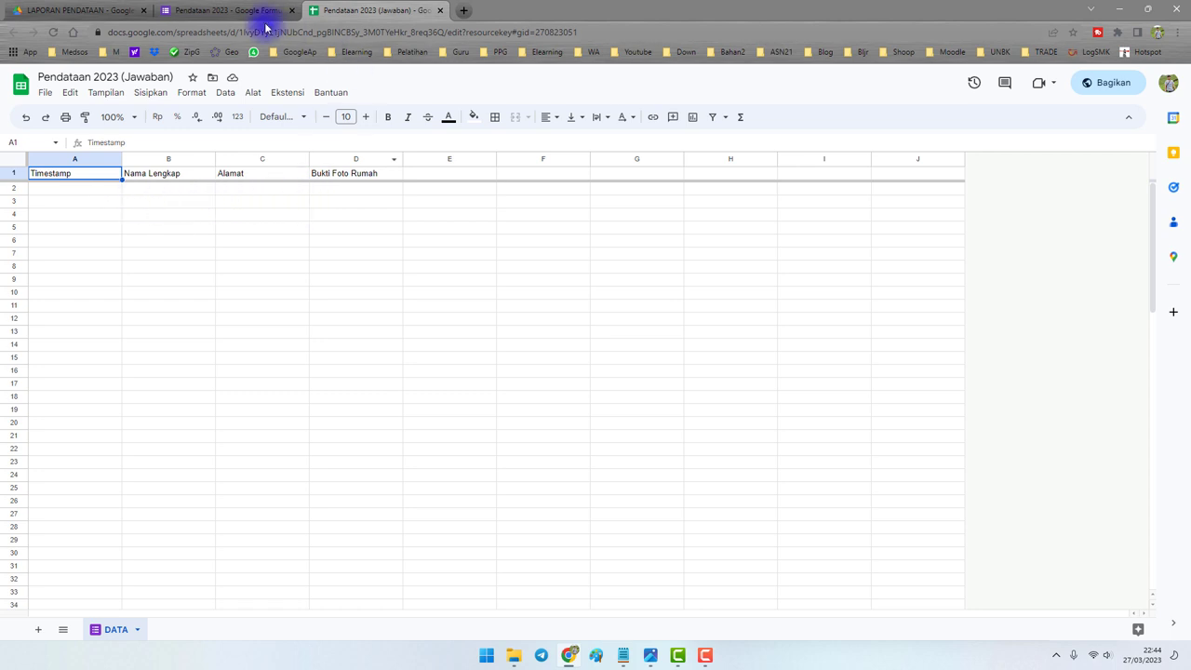
Open the form's respondent preview and fill in the respondent's full name and address
click(200, 10)
click(531, 123)
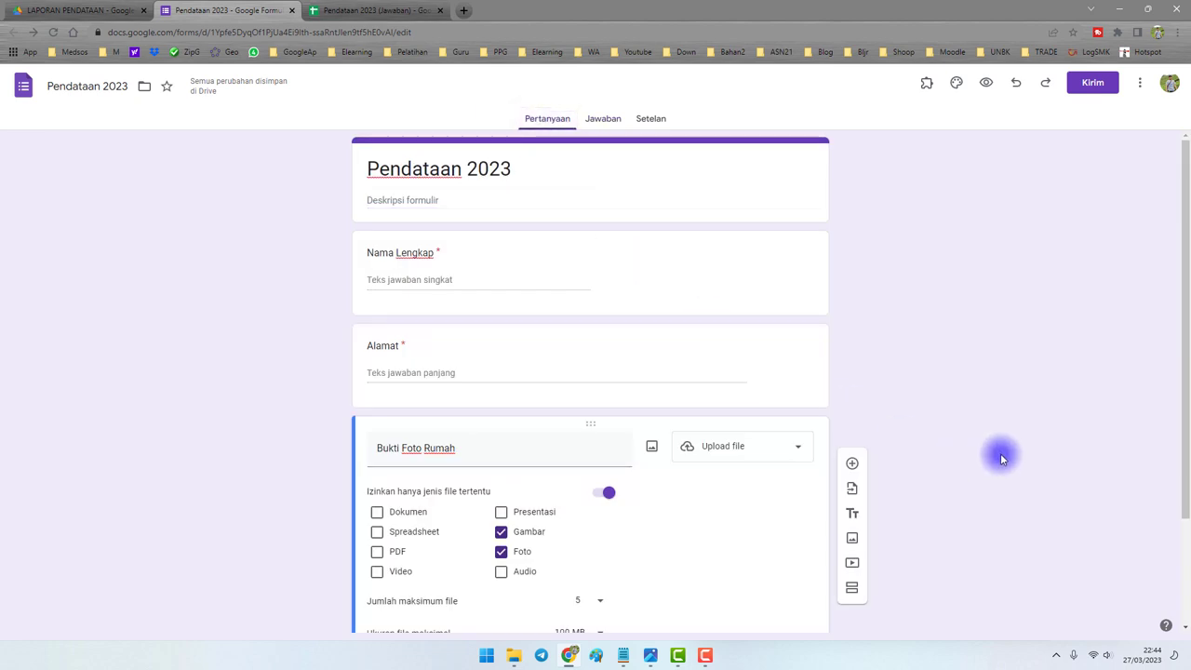
click(986, 84)
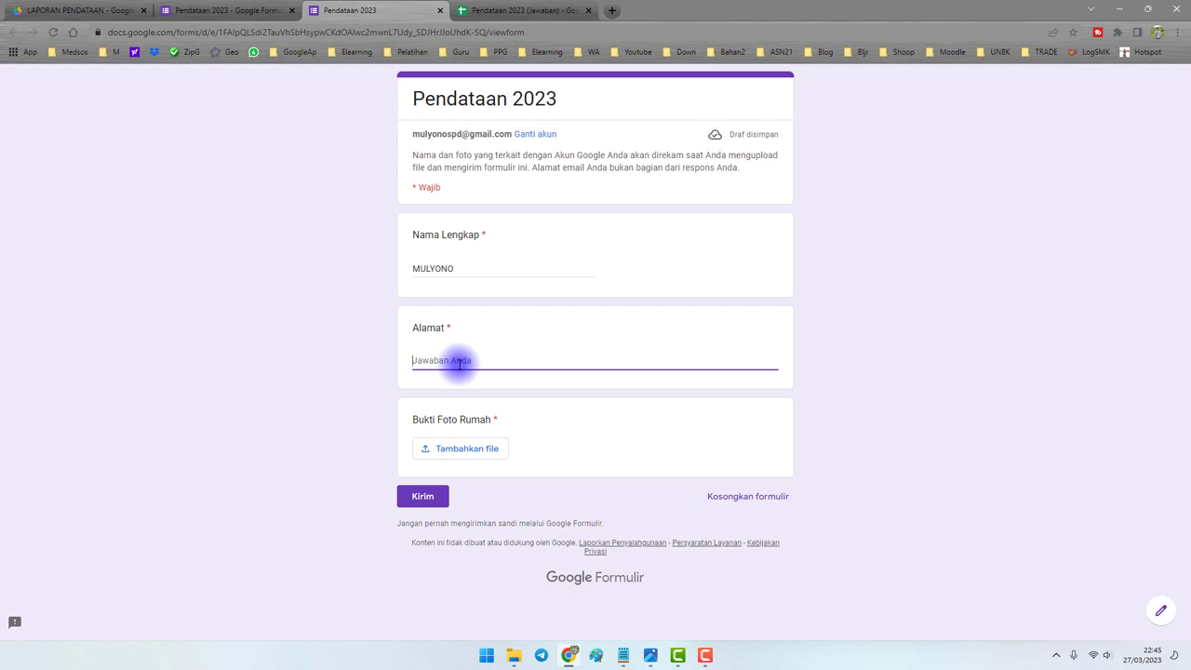
Upload four images to Bukti Foto Rumah: 3d-arrow-png-13.png, the red "new" ribbon, the Chrome logo and the blushing sad emoji beside the mouse picture
click(452, 453)
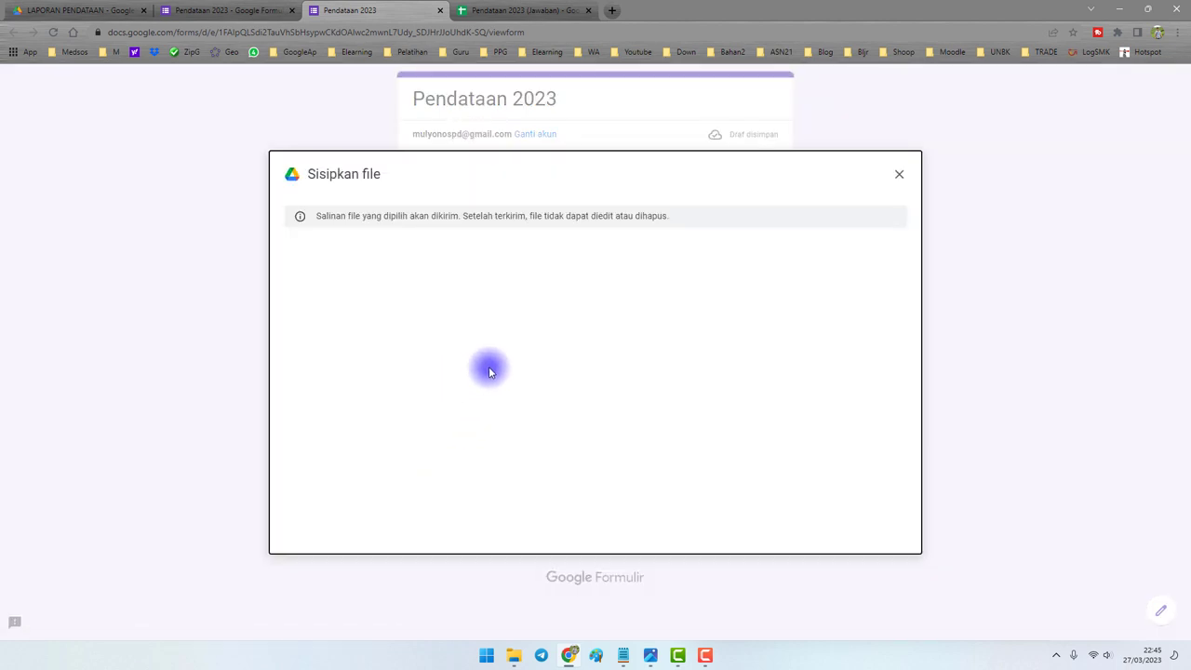
click(604, 447)
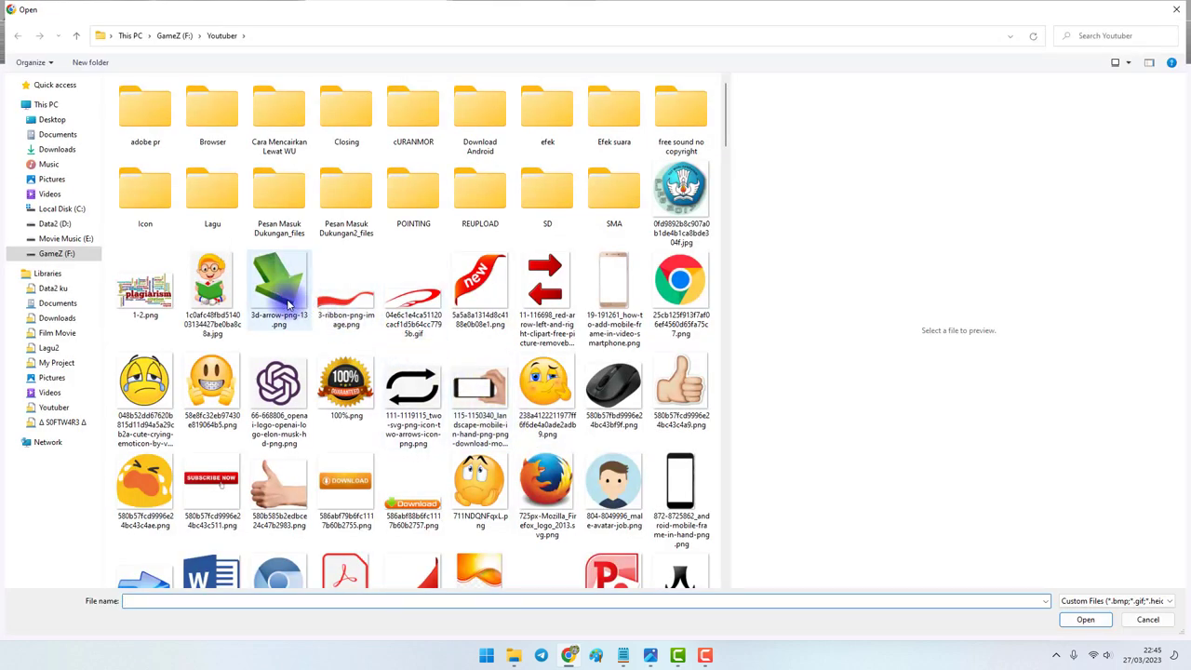
click(289, 304)
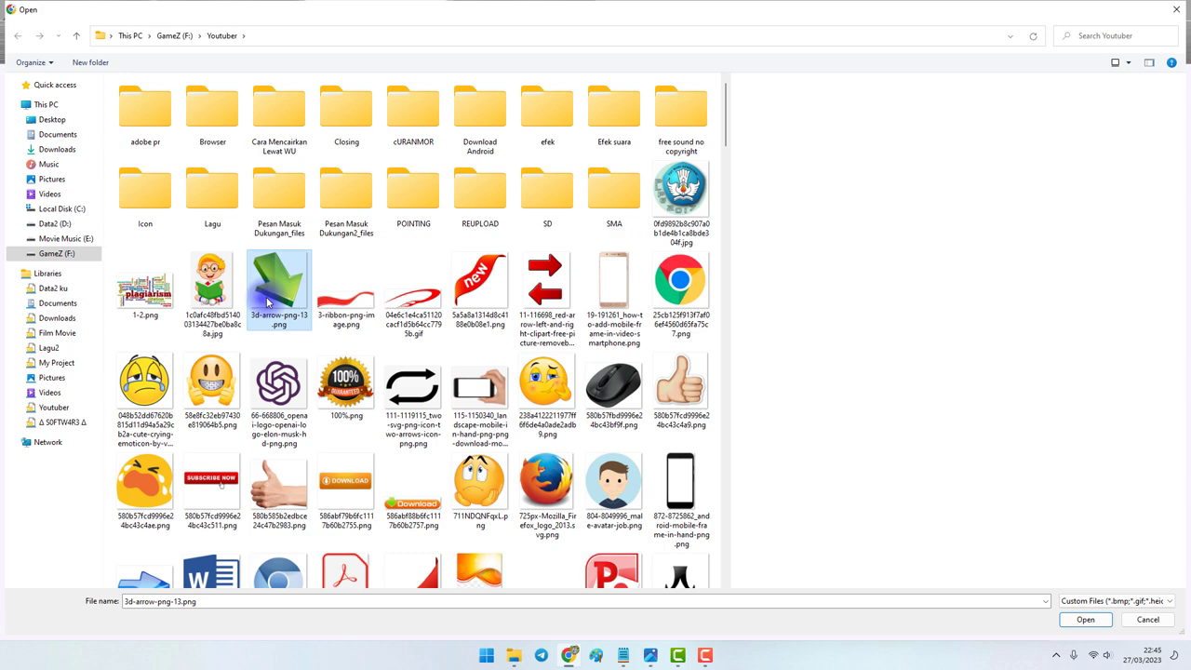
ctrl+click(480, 307)
ctrl+click(679, 284)
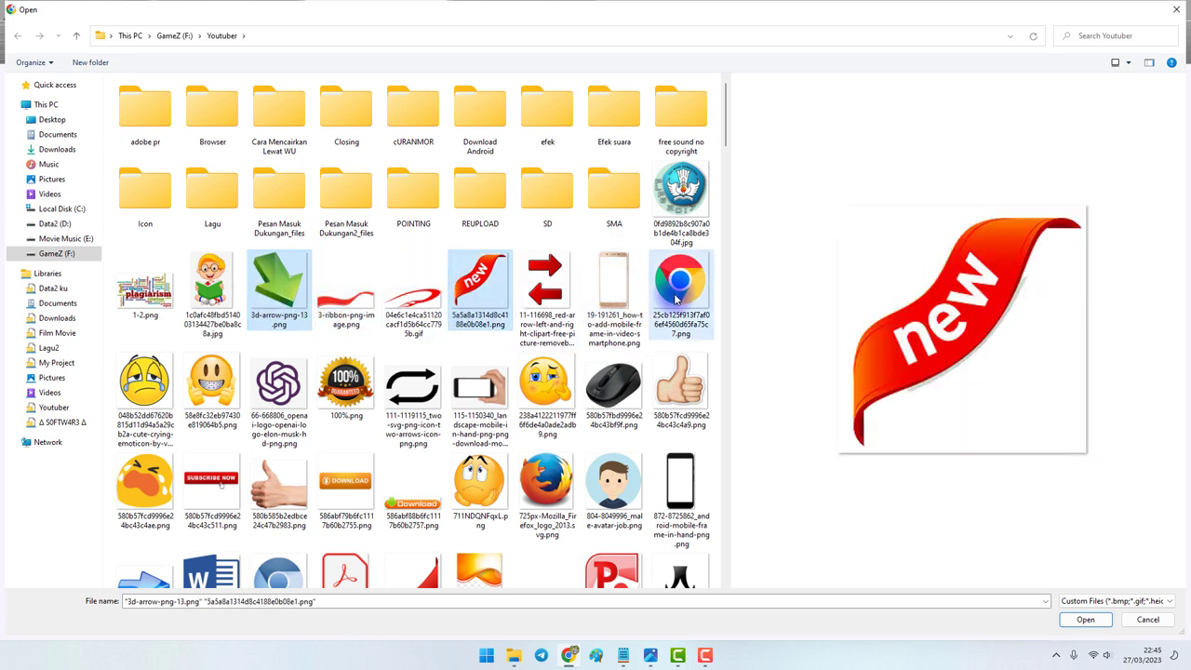
ctrl+click(547, 386)
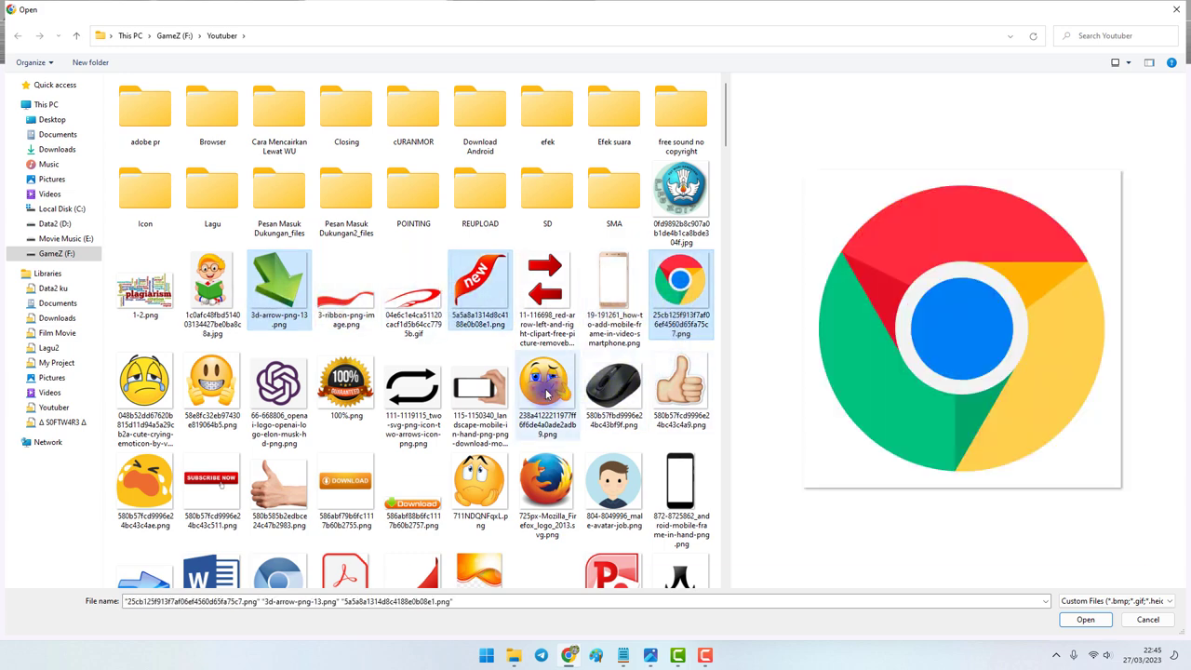
click(1084, 618)
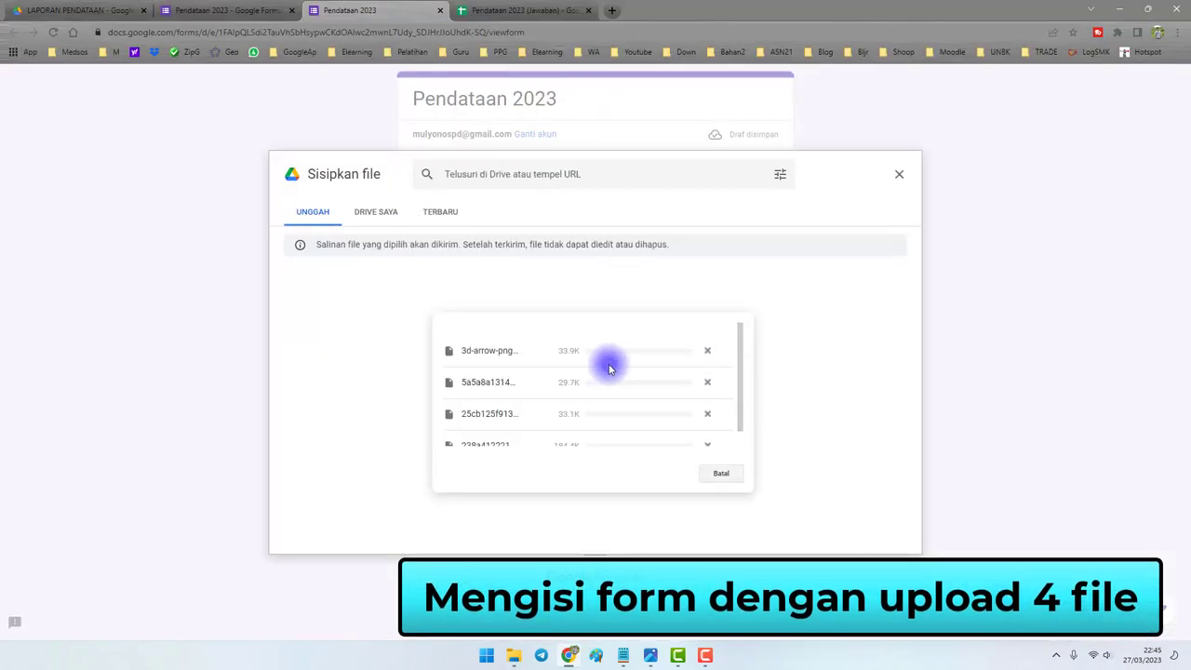
Submit the completed form response and return to the Pendataan 2023 (Jawaban) spreadsheet
scroll(559, 366, down, 1)
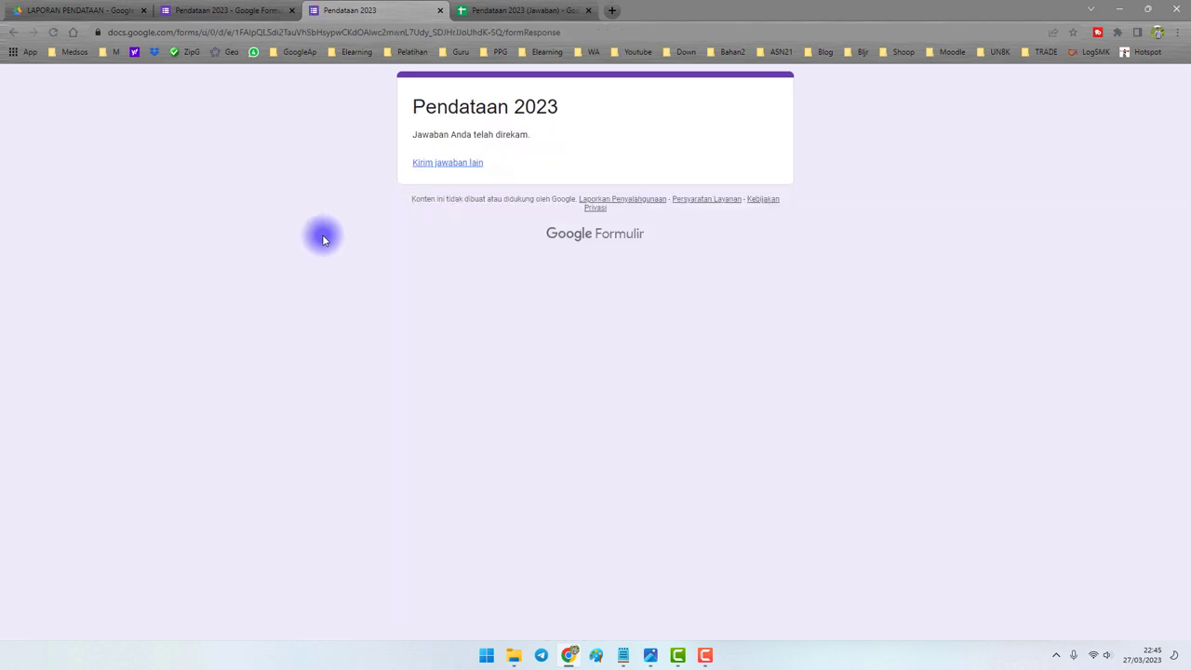
click(442, 10)
click(353, 12)
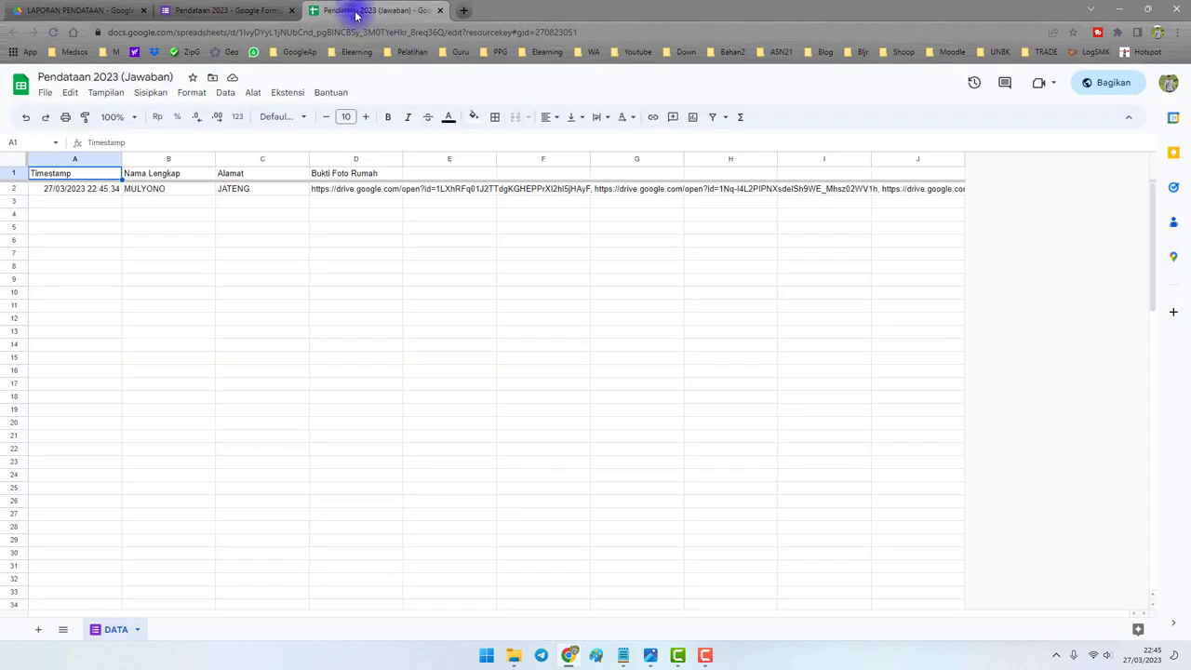
Inspect the submitted response in row 2, from the timestamp to the Bukti Foto Rumah links
click(295, 255)
click(66, 176)
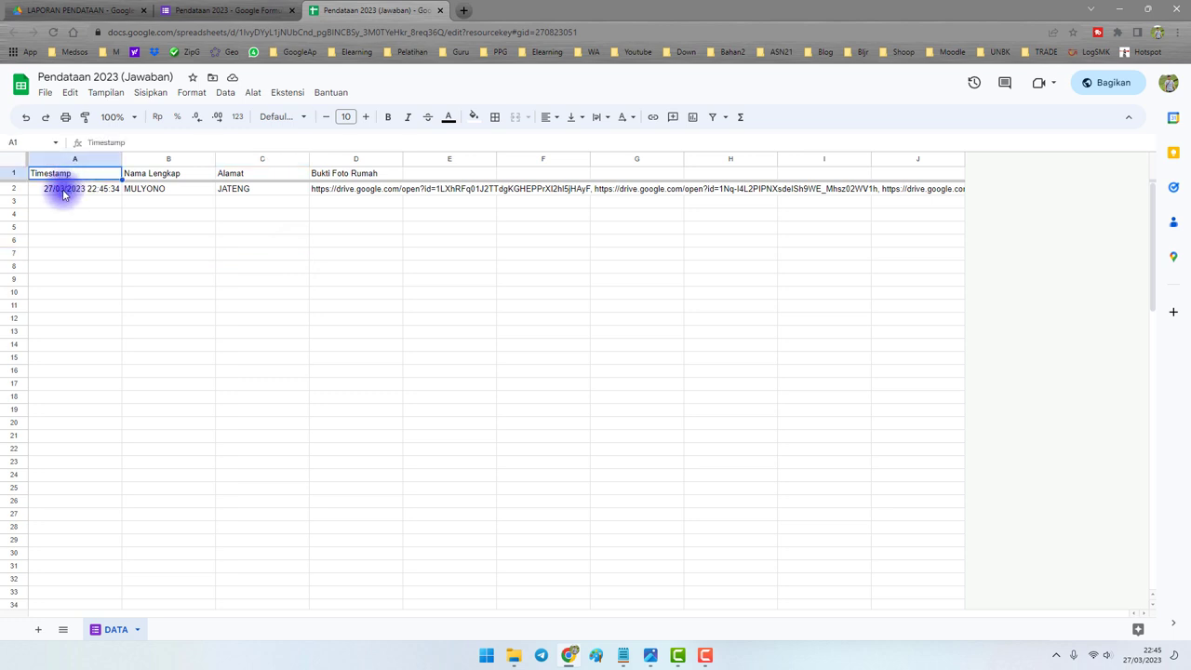
click(64, 192)
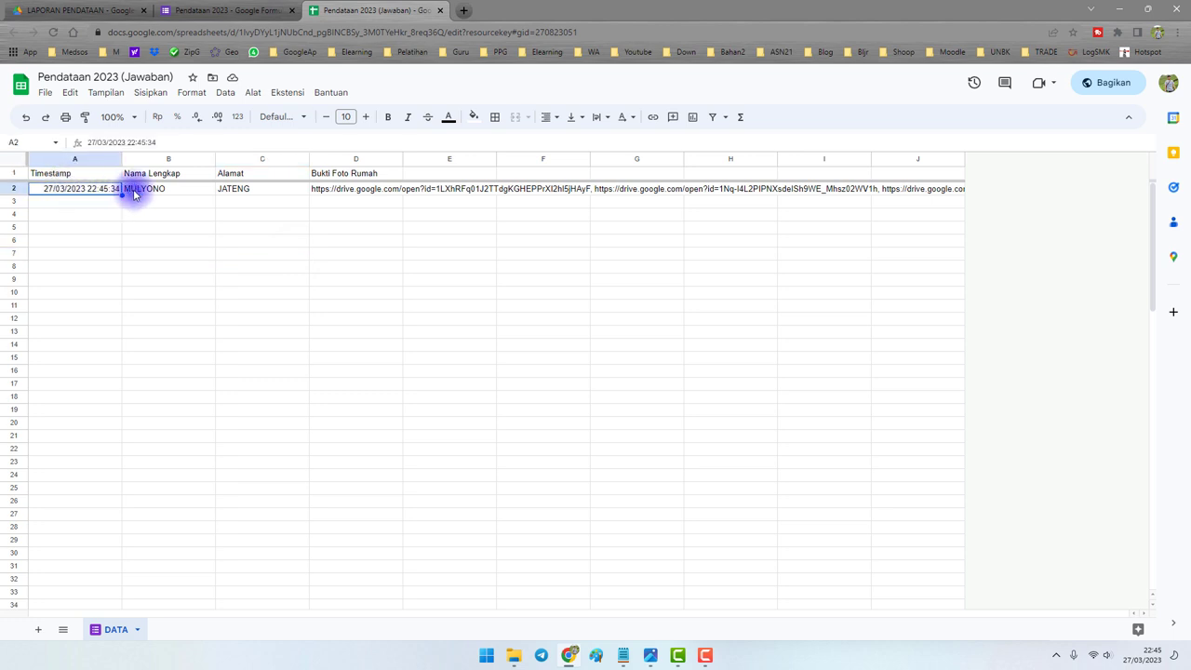
click(269, 194)
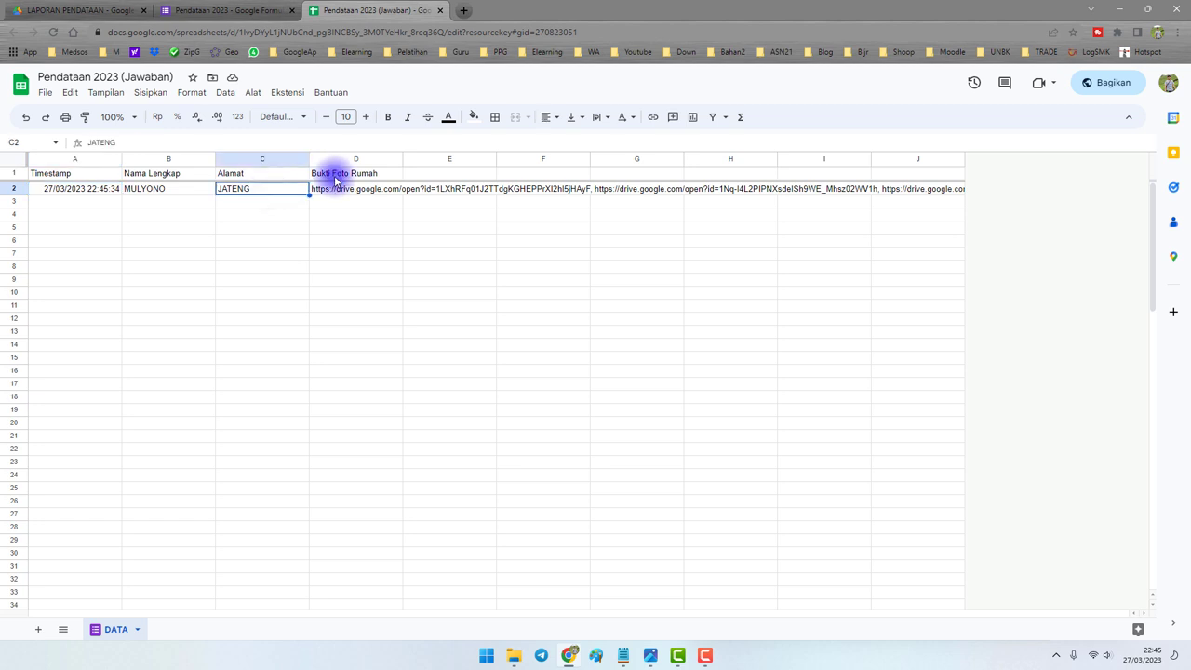
click(338, 177)
click(351, 191)
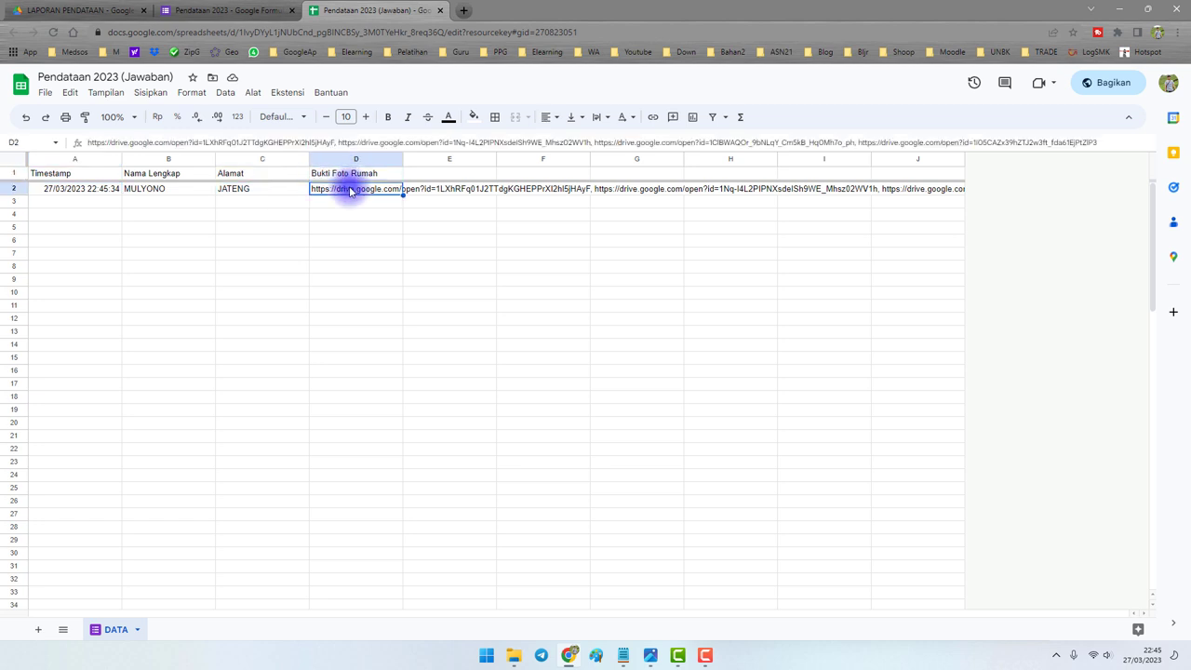
Widen the Bukti Foto Rumah column to fit one Drive link per line and wrap the text in cell D2
drag(402, 160, 633, 160)
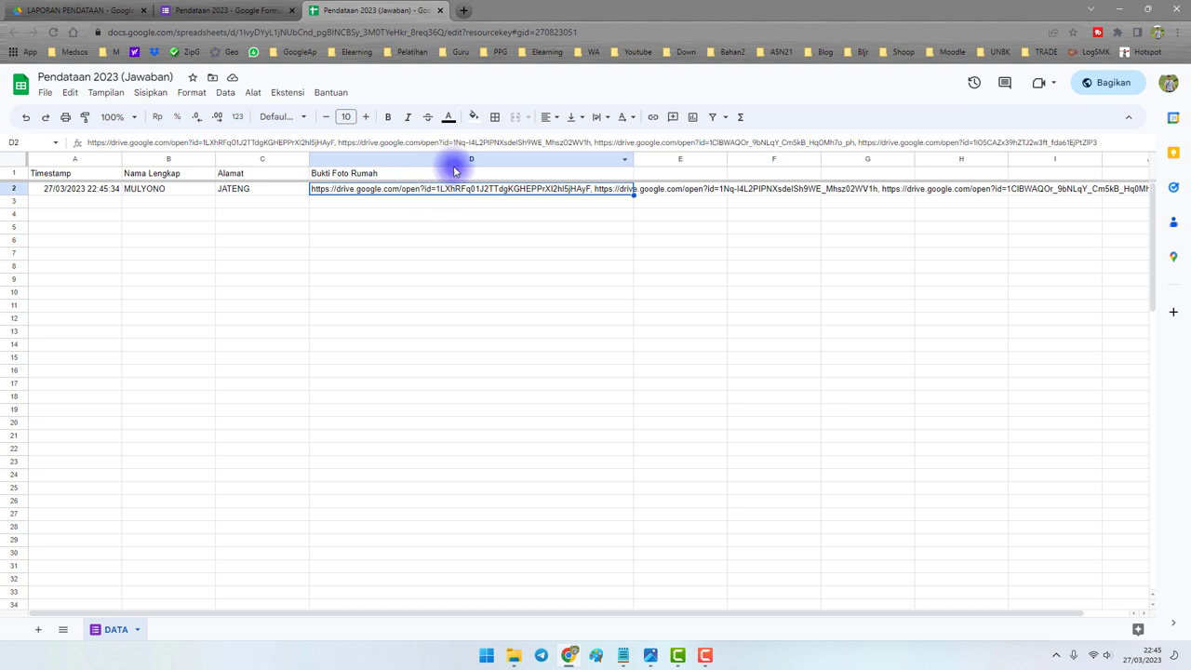
click(599, 119)
click(620, 145)
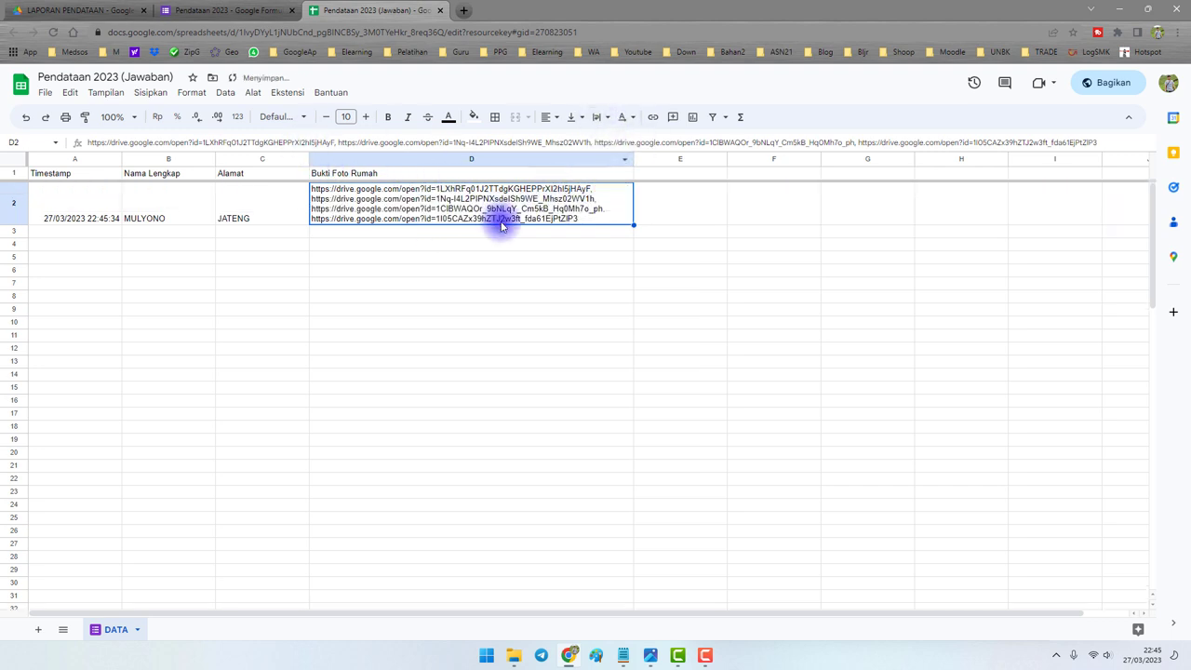
Delete every Drive link after the first one in cell D2, and undo the deletion
click(507, 246)
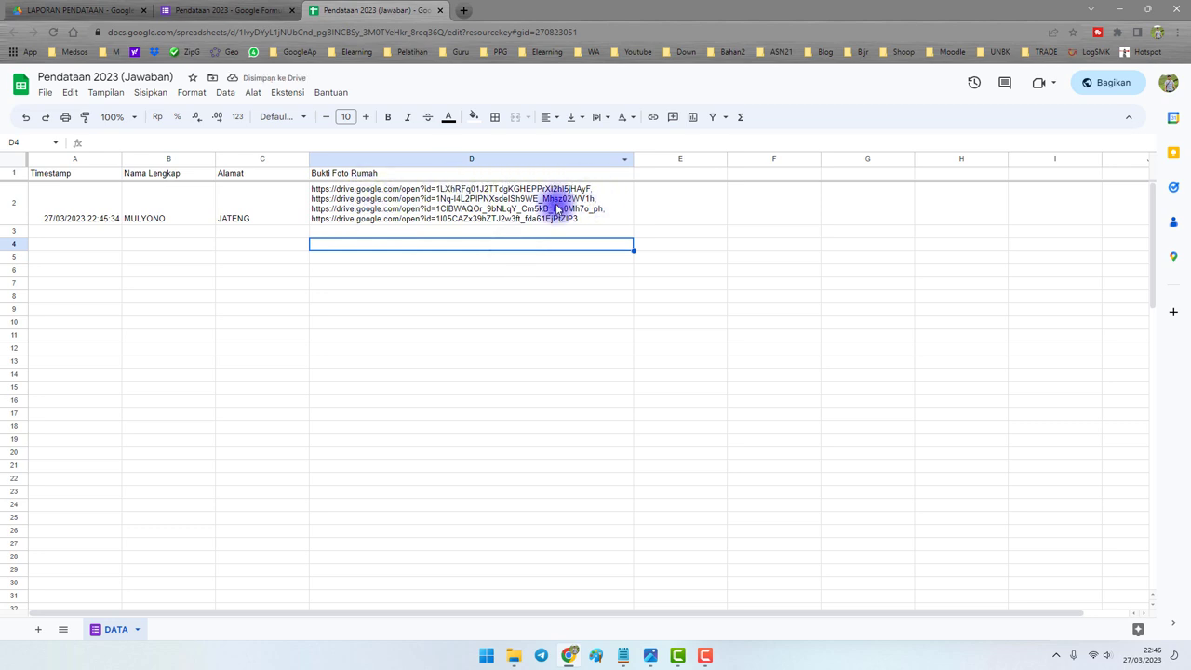
click(573, 208)
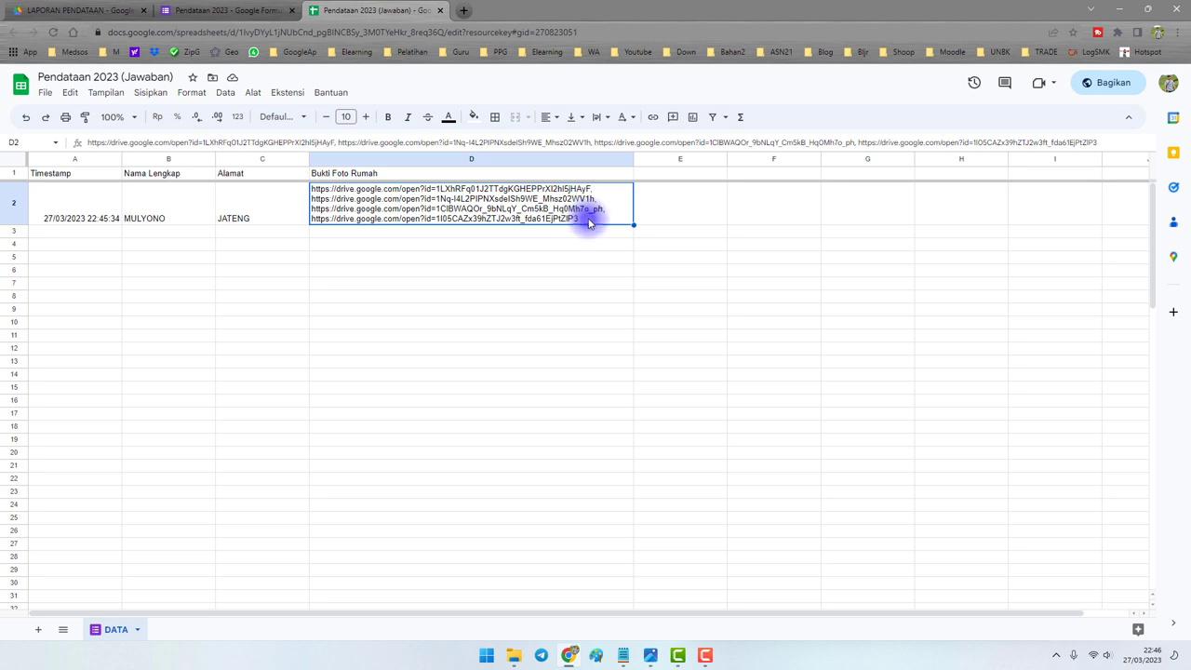
double_click(588, 223)
drag(739, 199, 588, 187)
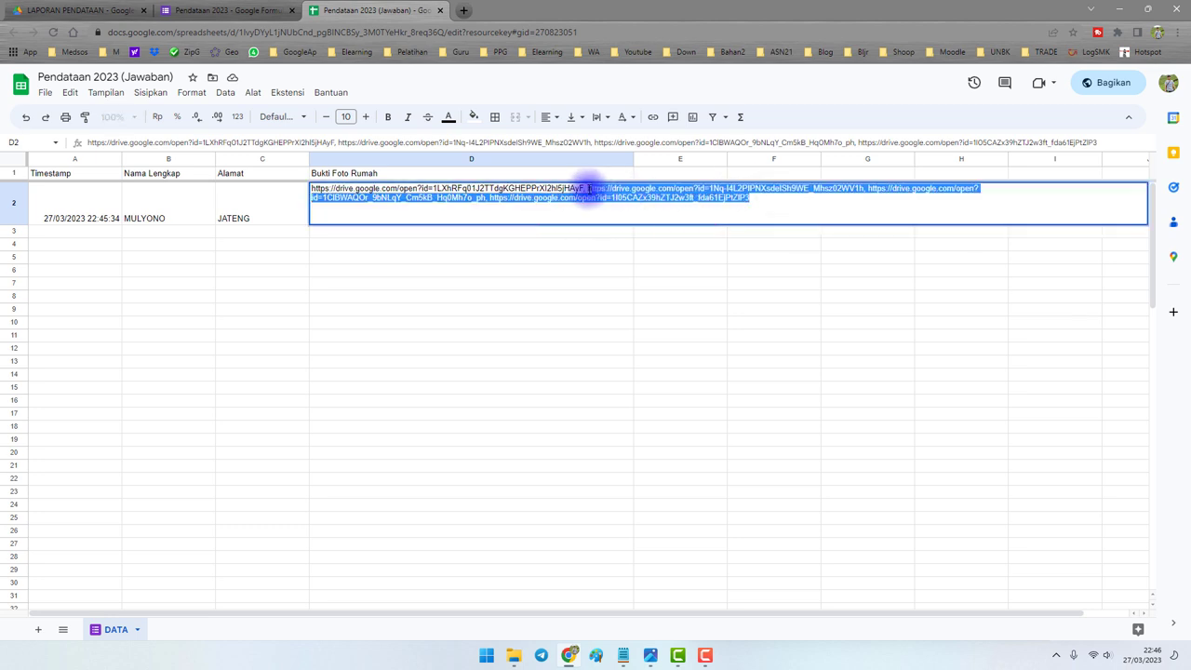
key(BackSpace)
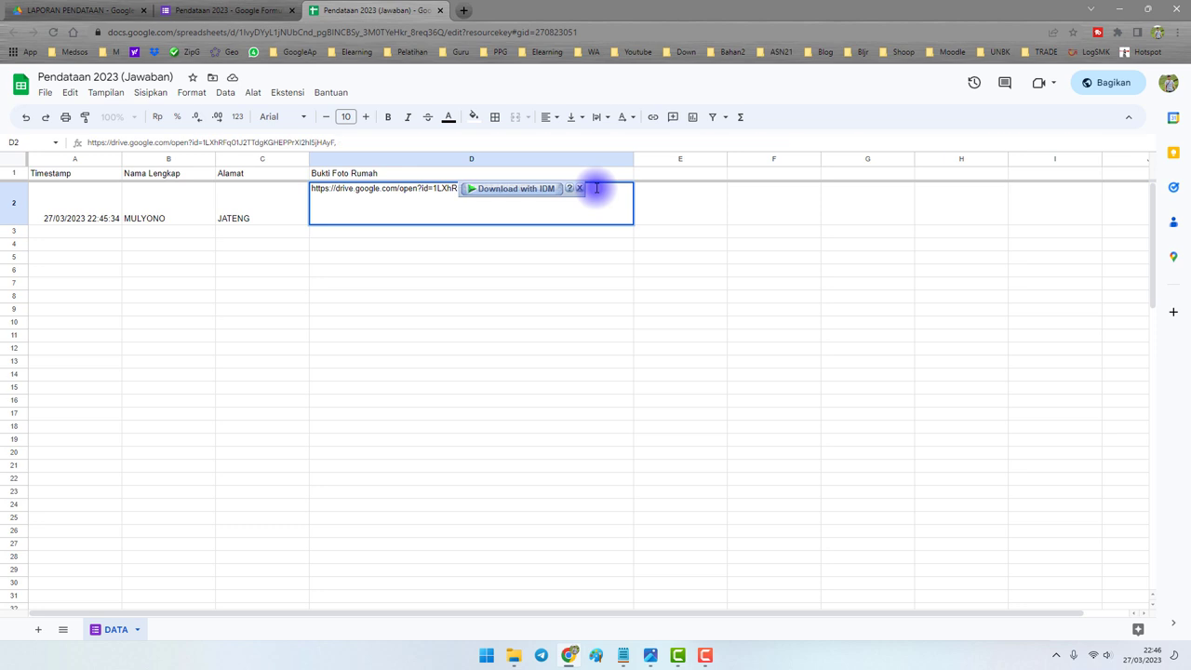
key(ctrl+z)
click(547, 284)
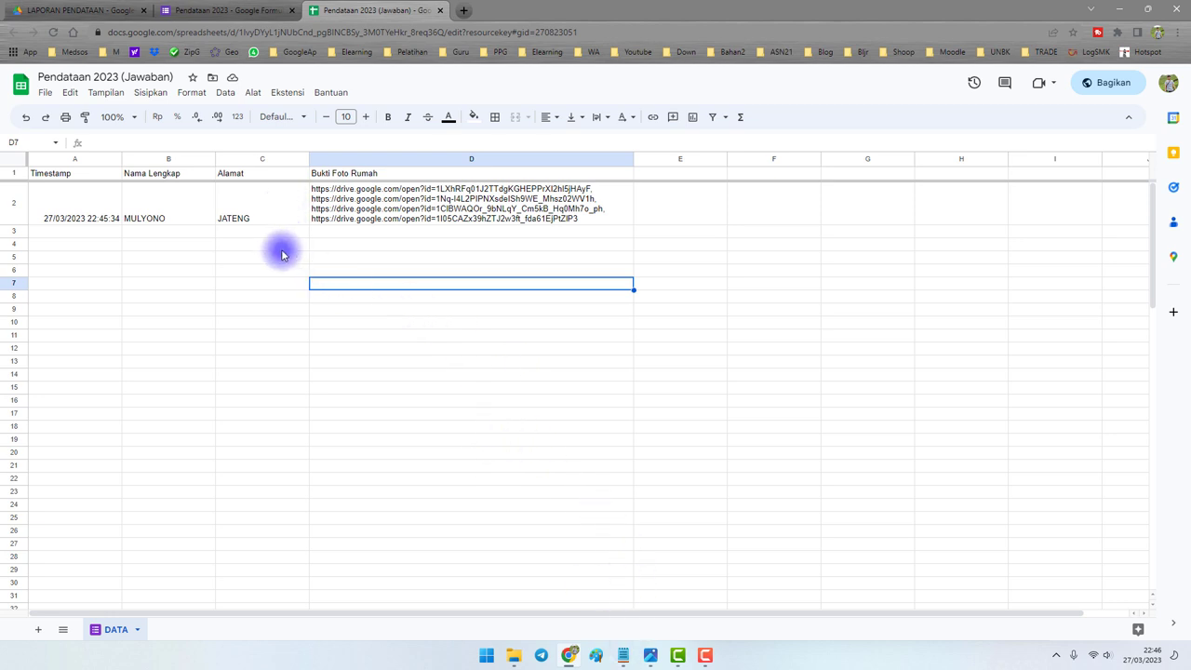
Review the step list and the Formula Nomor Urut entry in the Notepad notes against the response columns in the DATA sheet
click(623, 653)
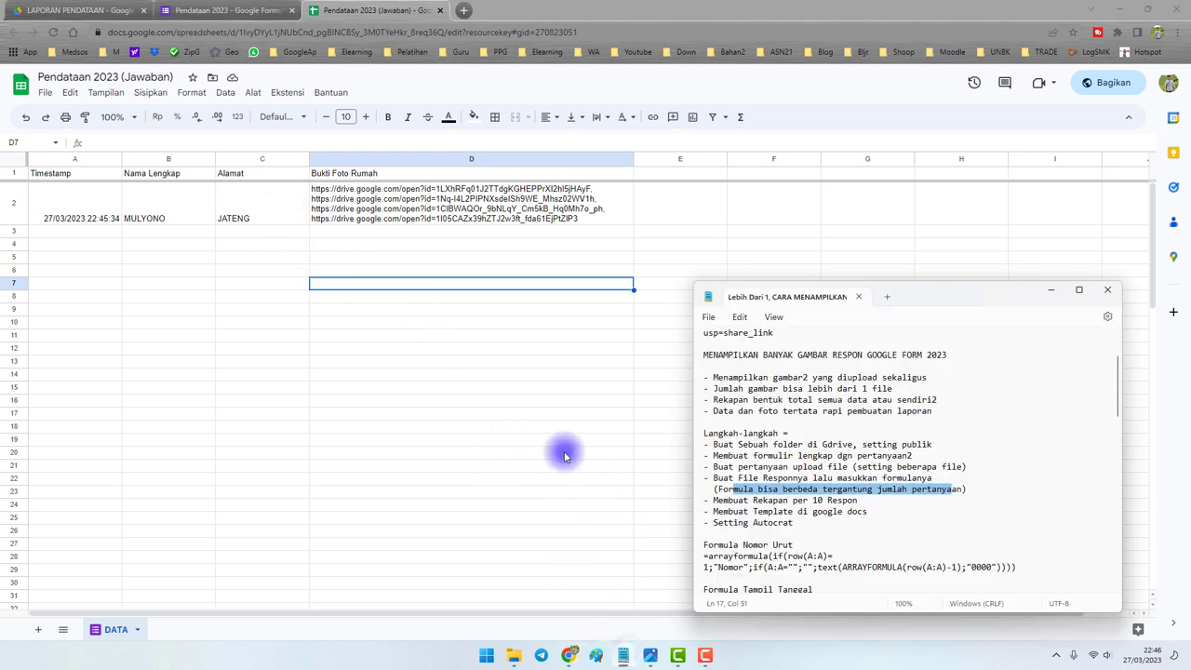
click(799, 454)
scroll(802, 455, down, 3)
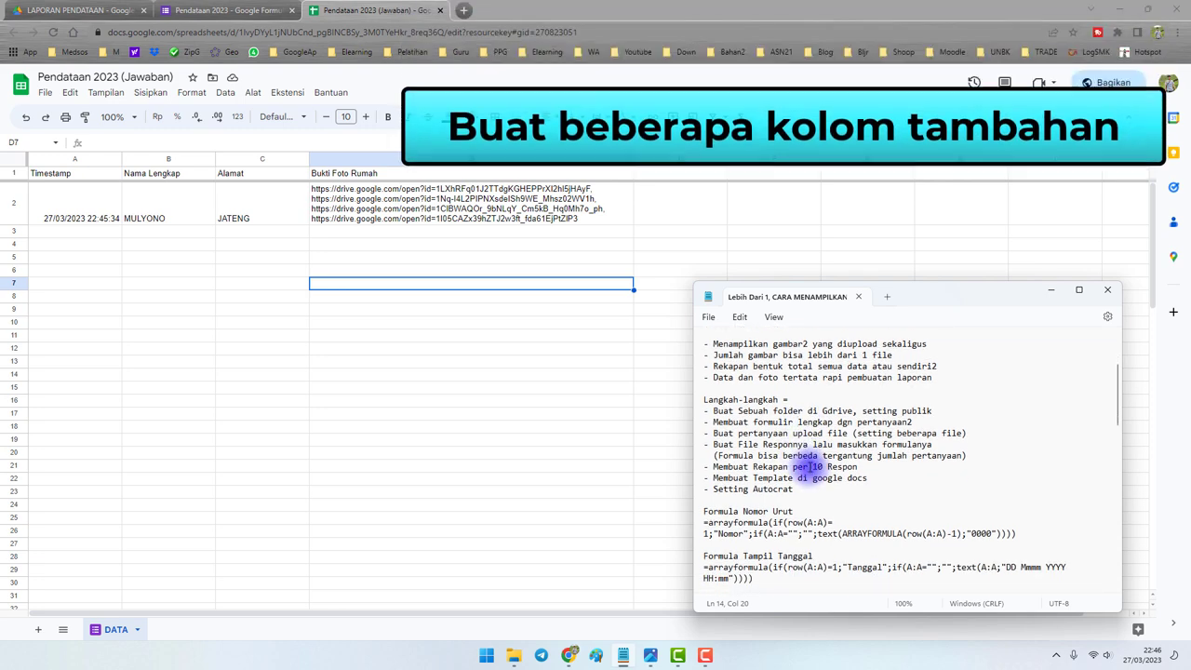
drag(705, 445, 796, 448)
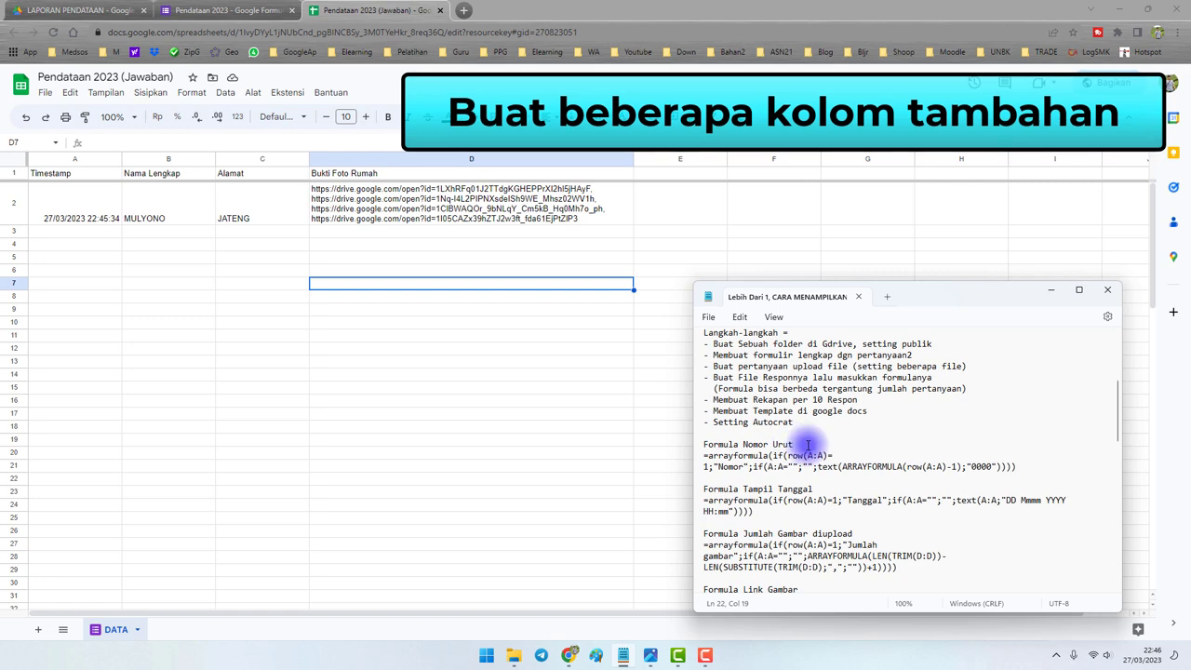
click(813, 446)
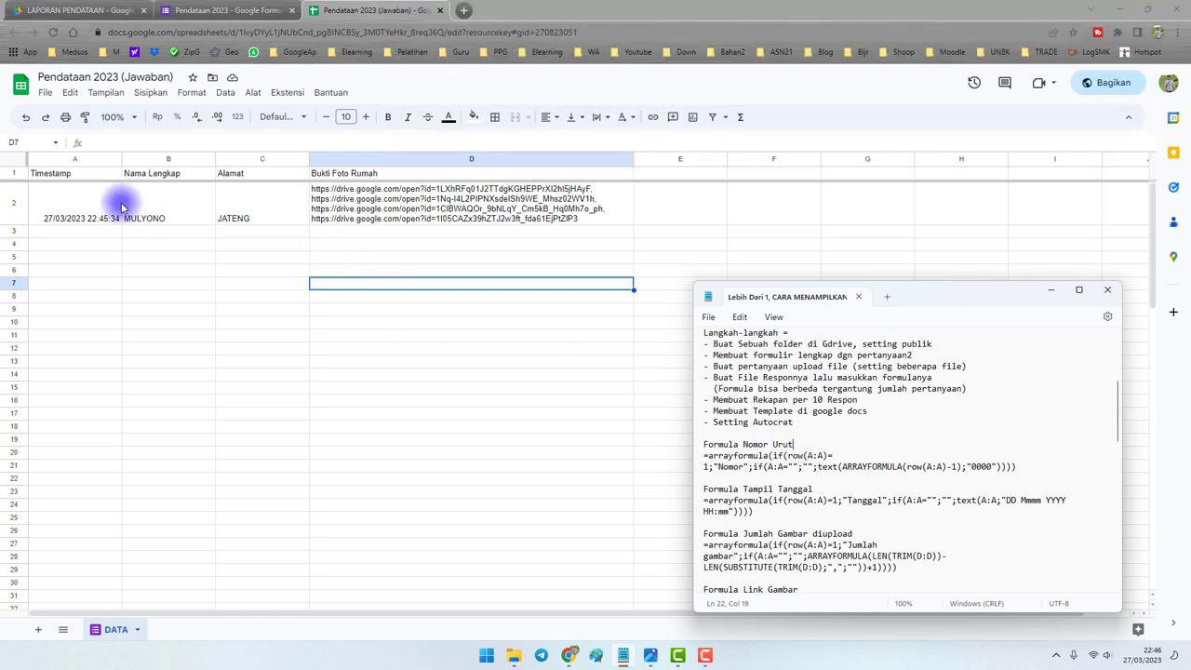
click(90, 205)
click(676, 211)
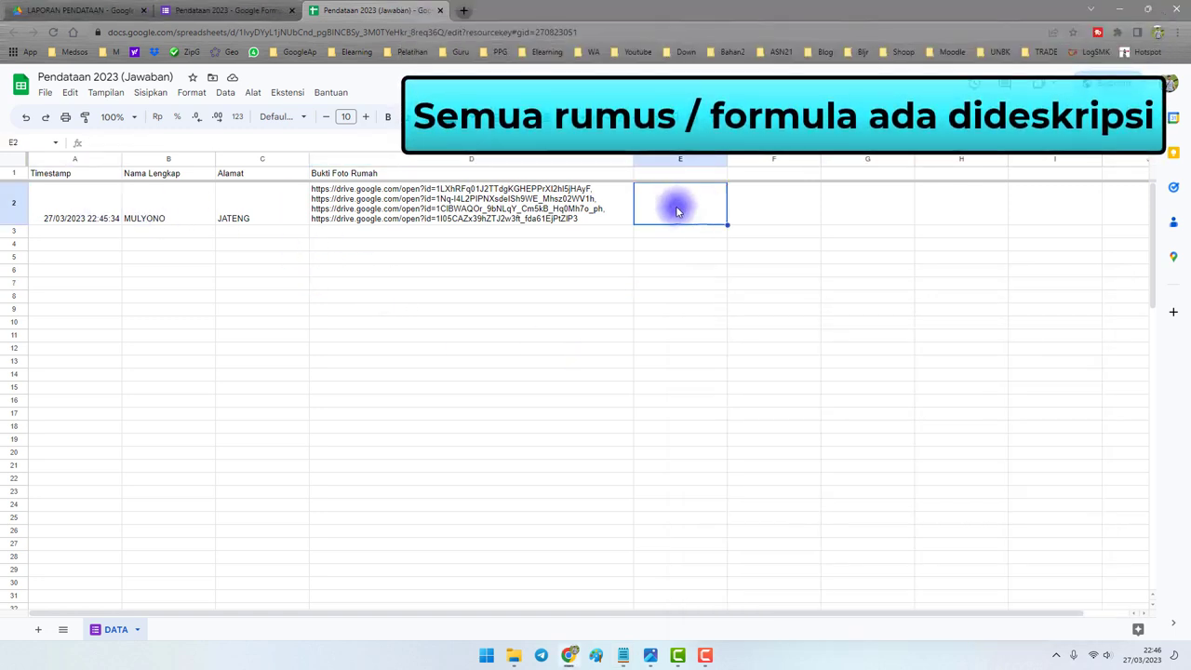
click(653, 230)
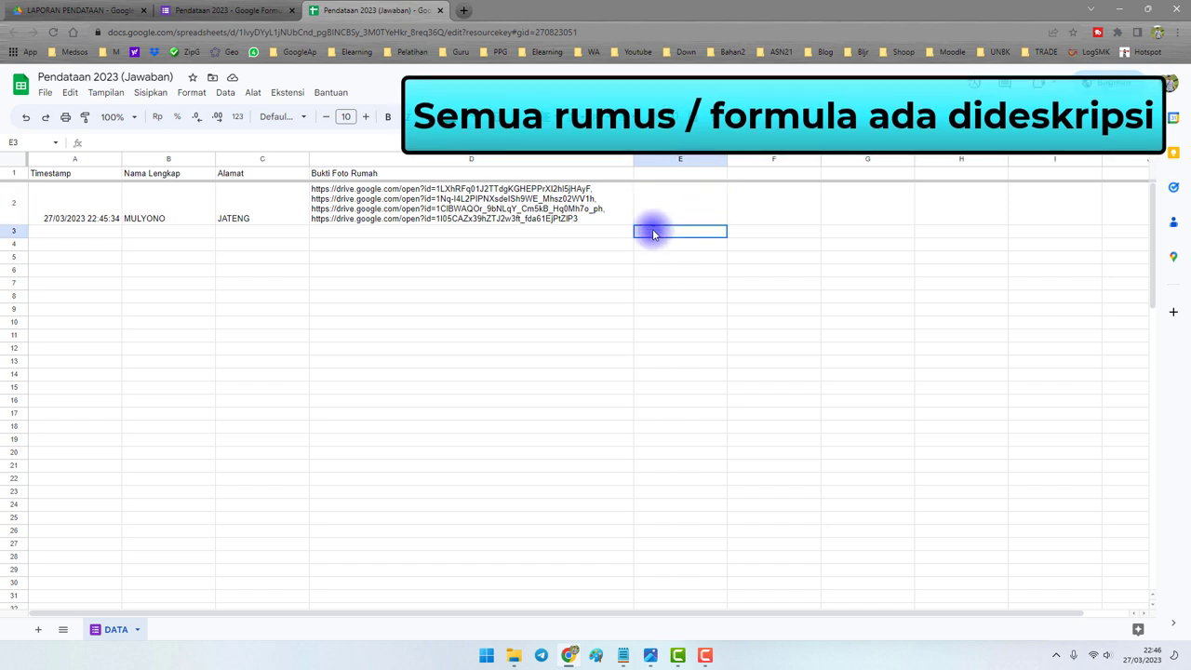
click(658, 247)
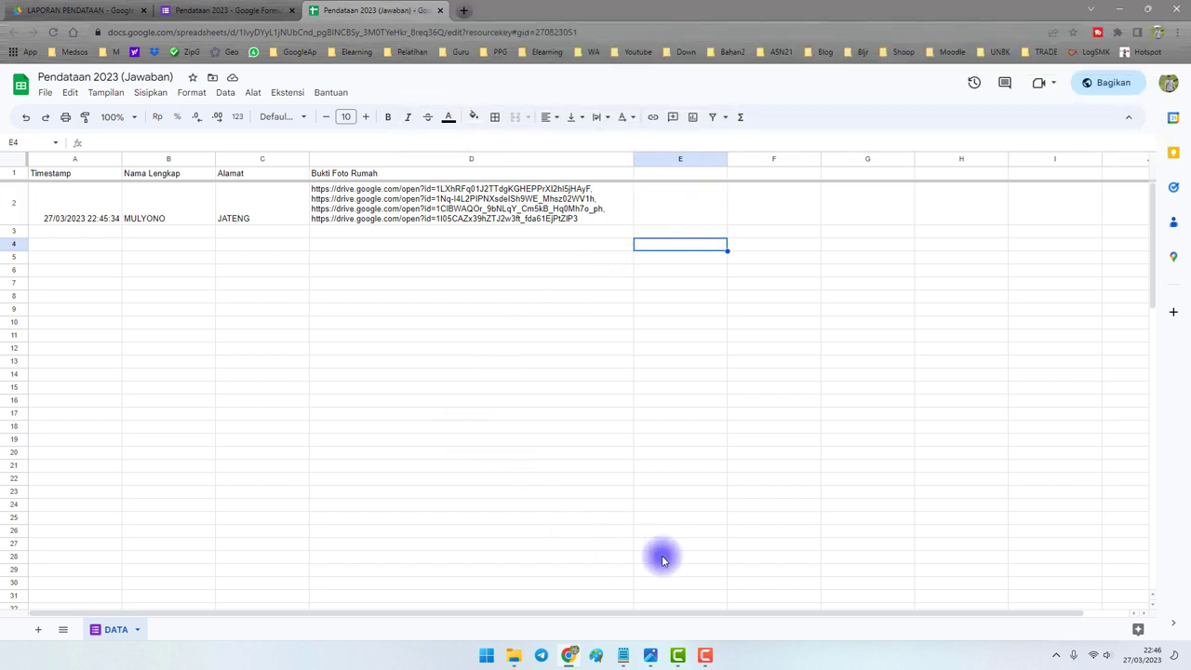
Copy the Formula Nomor Urut from the Notepad notes into cell E1: =arrayformula(if(row(A:A)=1;"Nomor";if(A:A="";"";text(ARRAYFORMULA(row(A:A)-1);"0000"))))
click(622, 655)
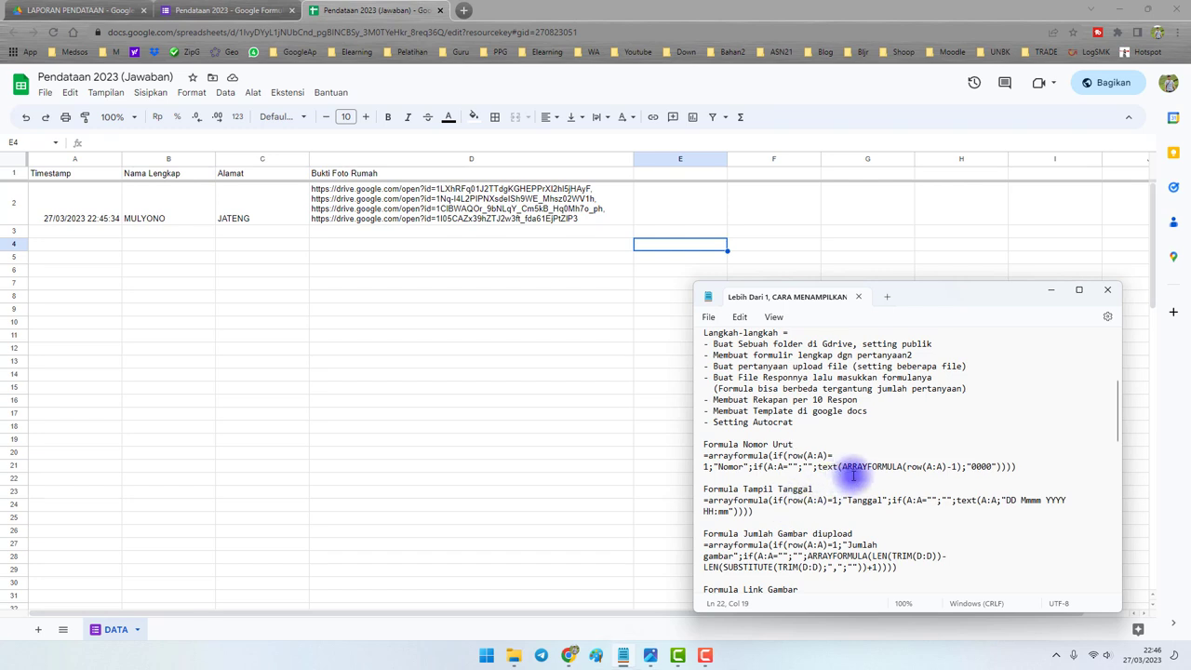
drag(1024, 467, 696, 455)
key(ctrl+c)
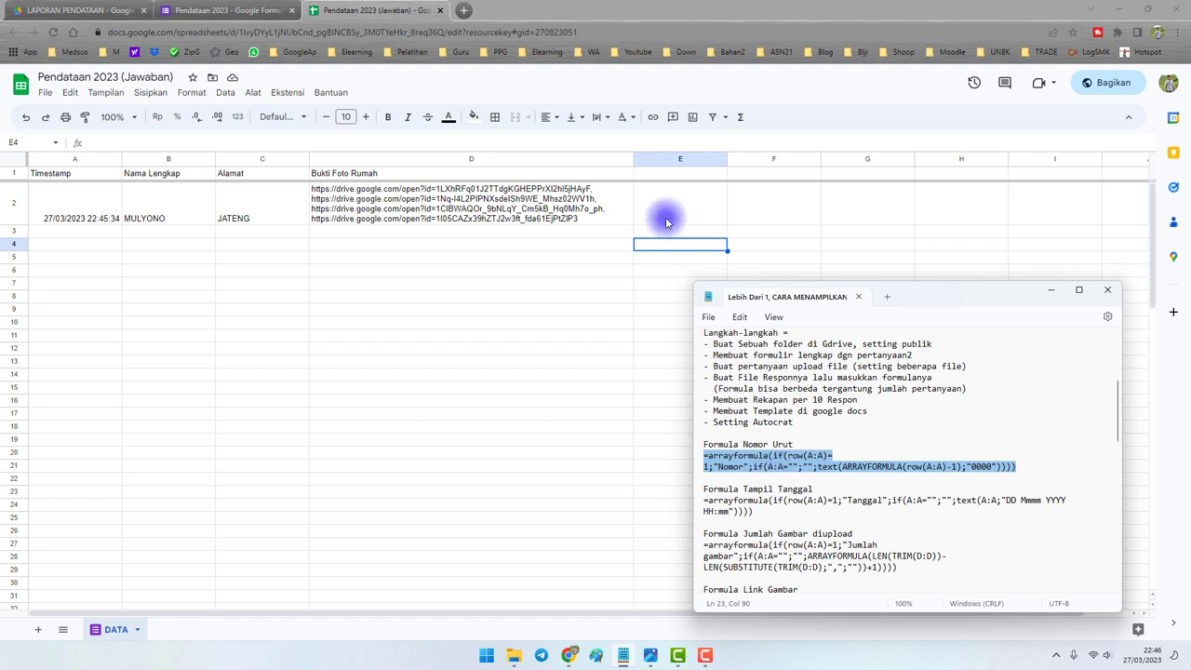
click(660, 173)
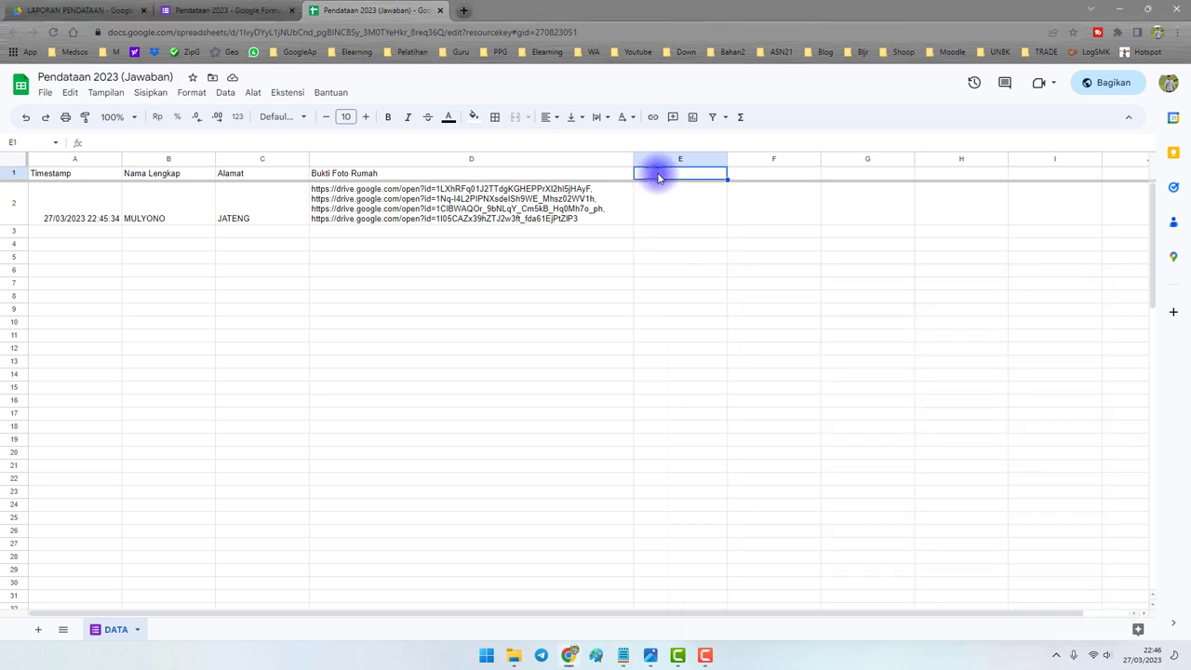
double_click(694, 303)
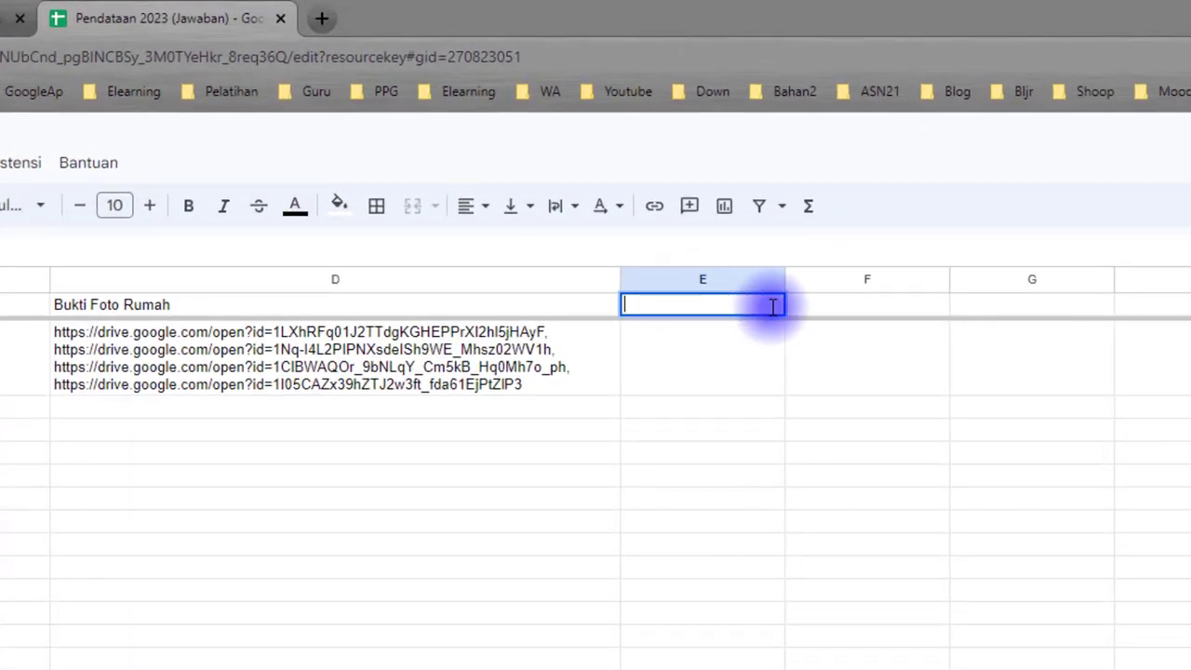
key(ctrl+v)
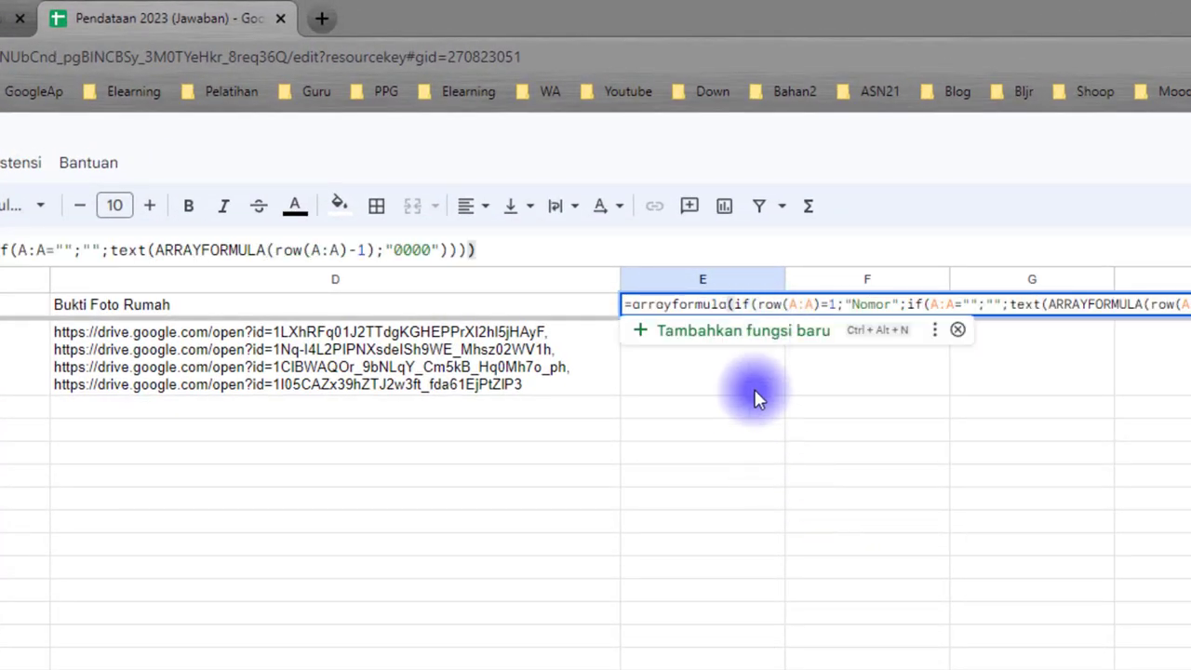
key(Return)
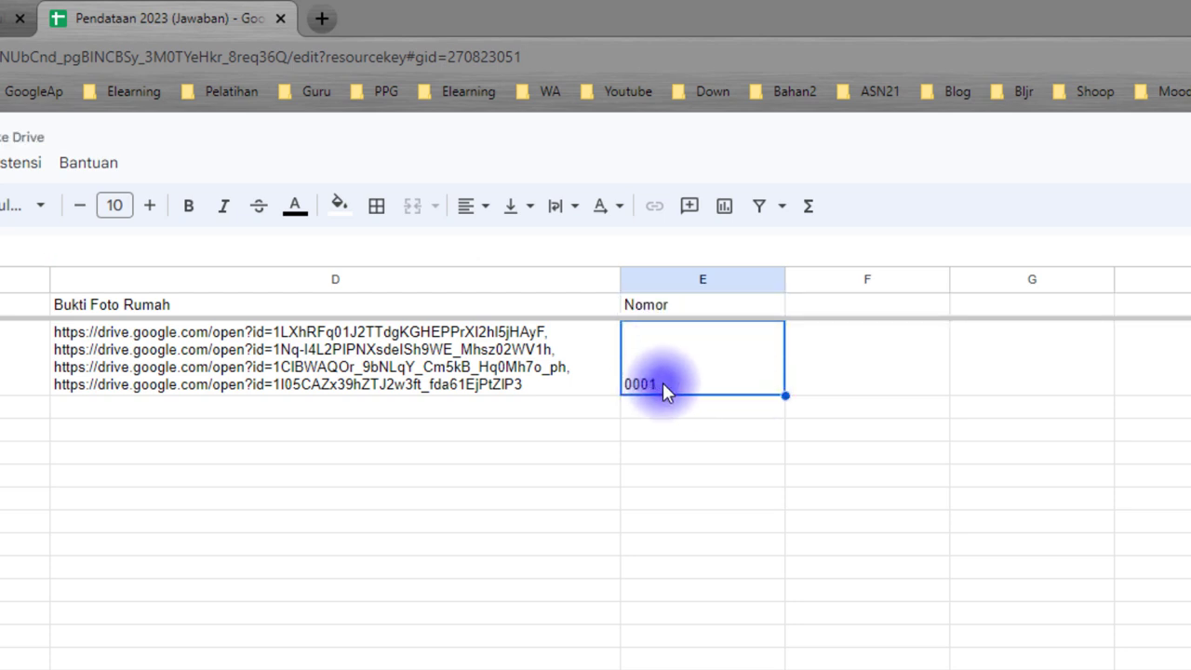
click(395, 361)
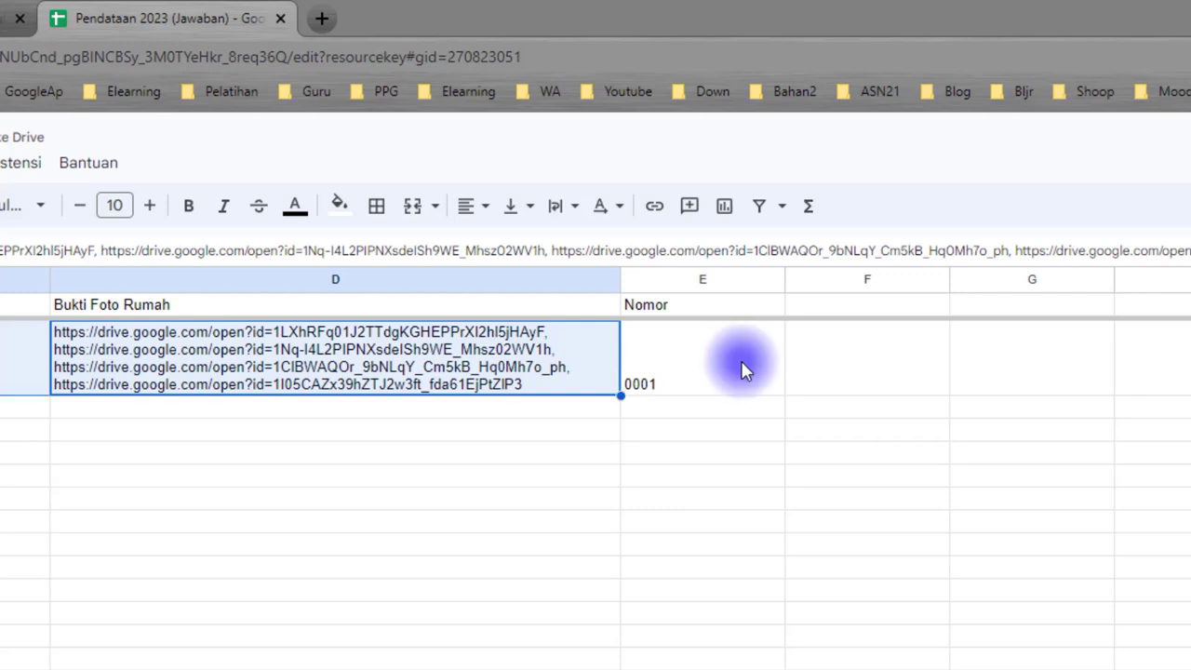
click(45, 412)
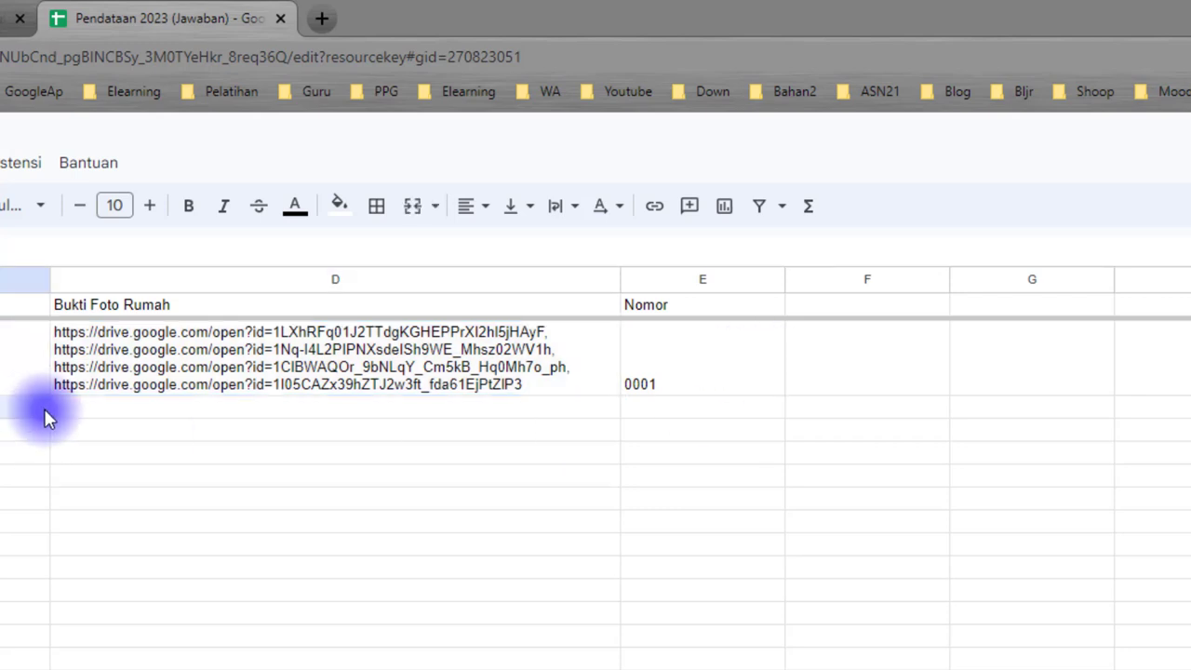
click(677, 404)
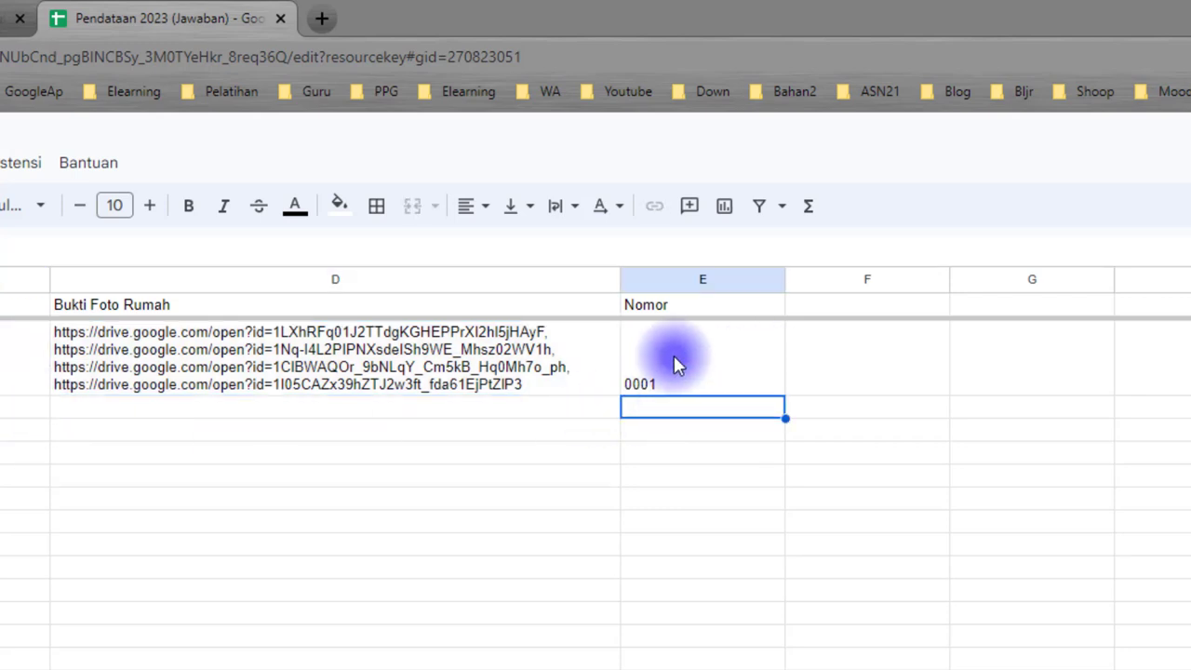
click(684, 305)
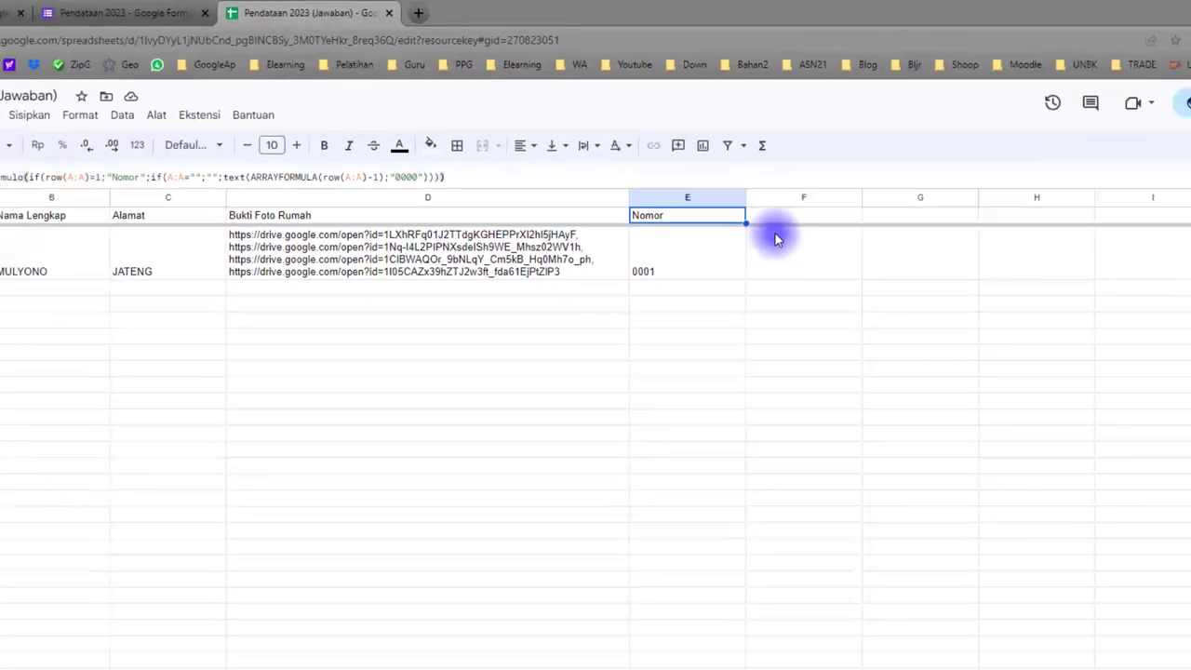
Copy the Formula Tampil Tanggal from the Notepad notes into cell F1: =arrayformula(if(row(A:A)=1;"Tanggal";if(A:A="";"";text(A:A;"DD Mmmm YYYY HH:mm"))))
click(777, 218)
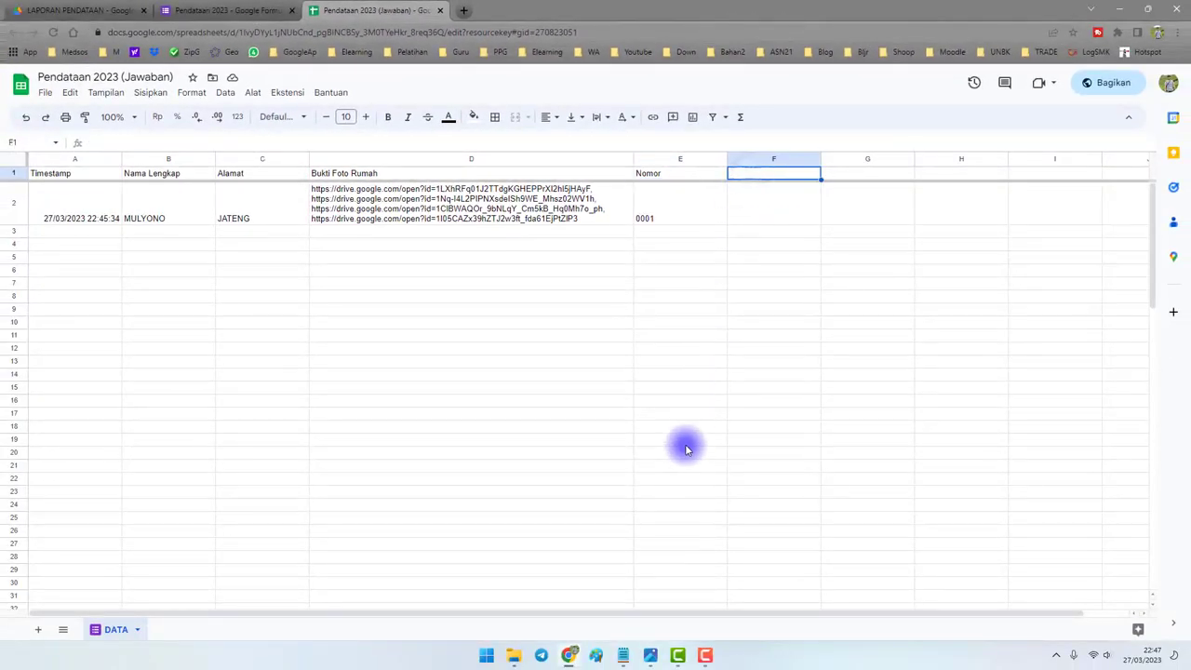
click(622, 656)
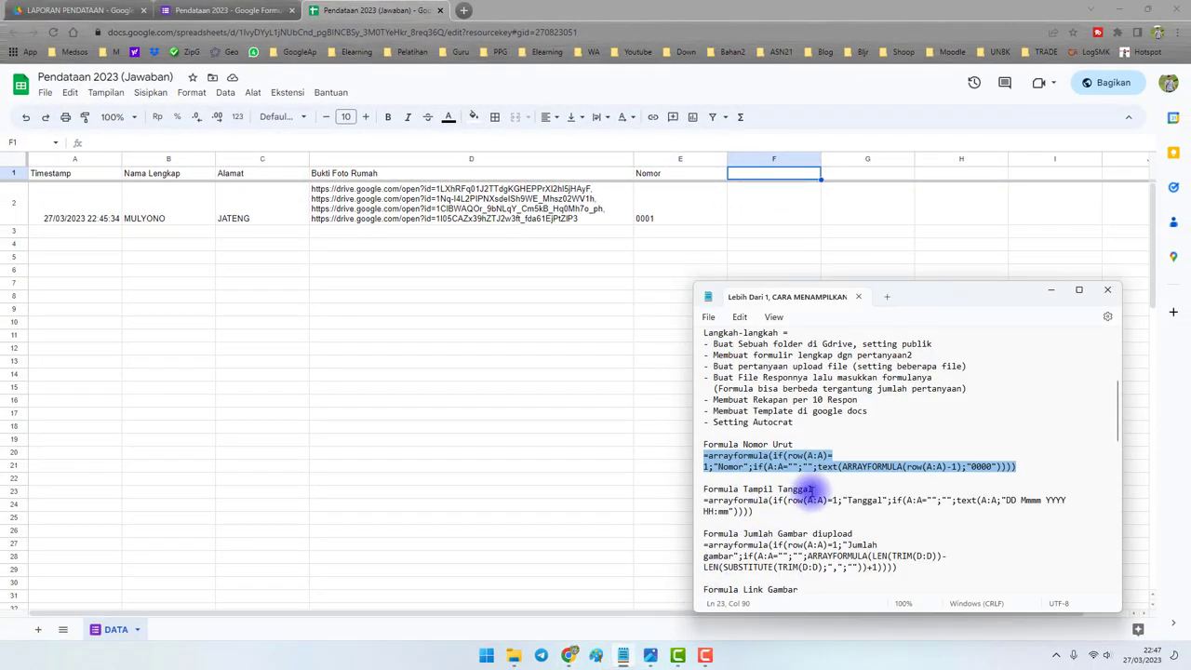
drag(813, 490, 698, 490)
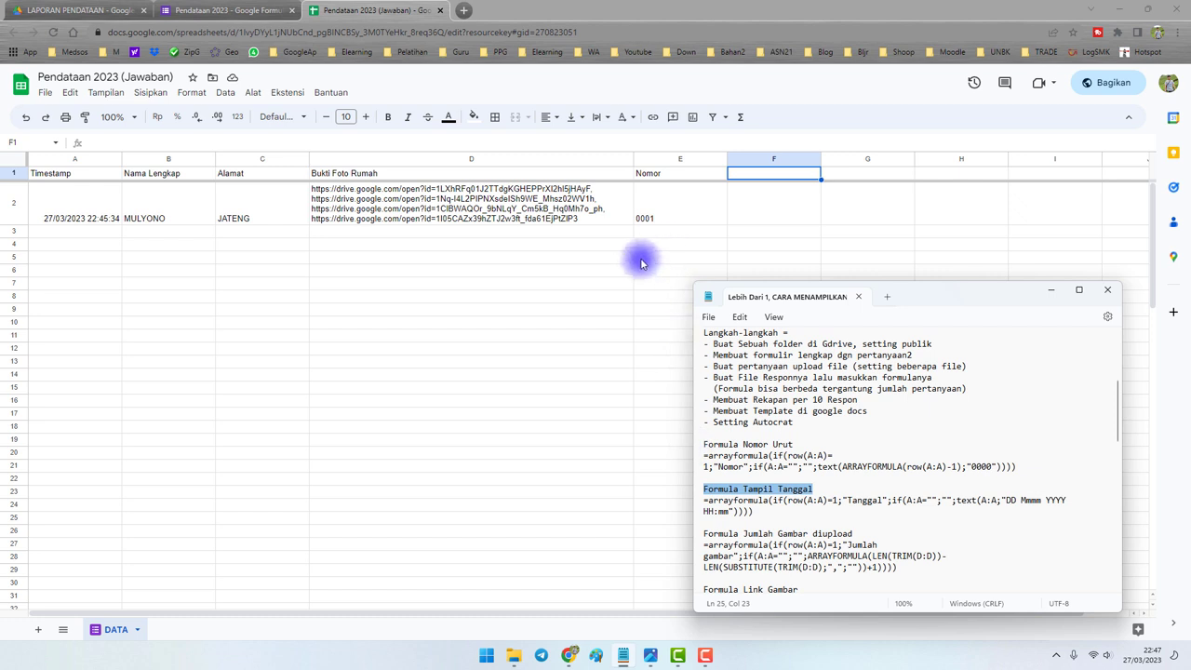
click(750, 205)
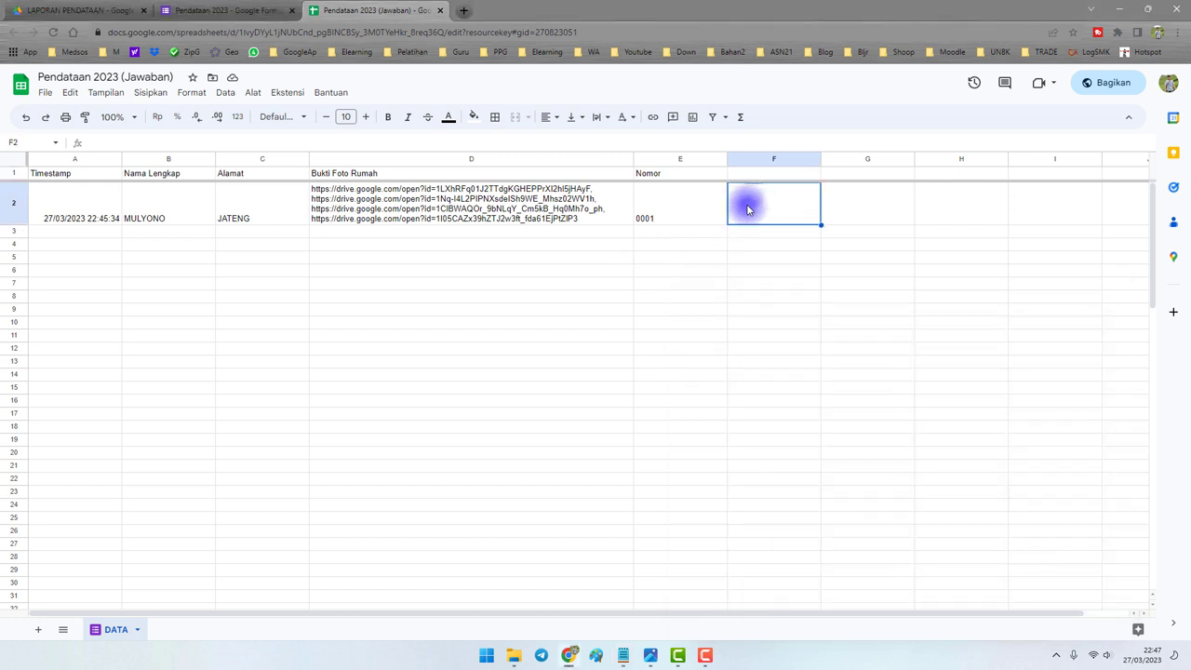
click(57, 219)
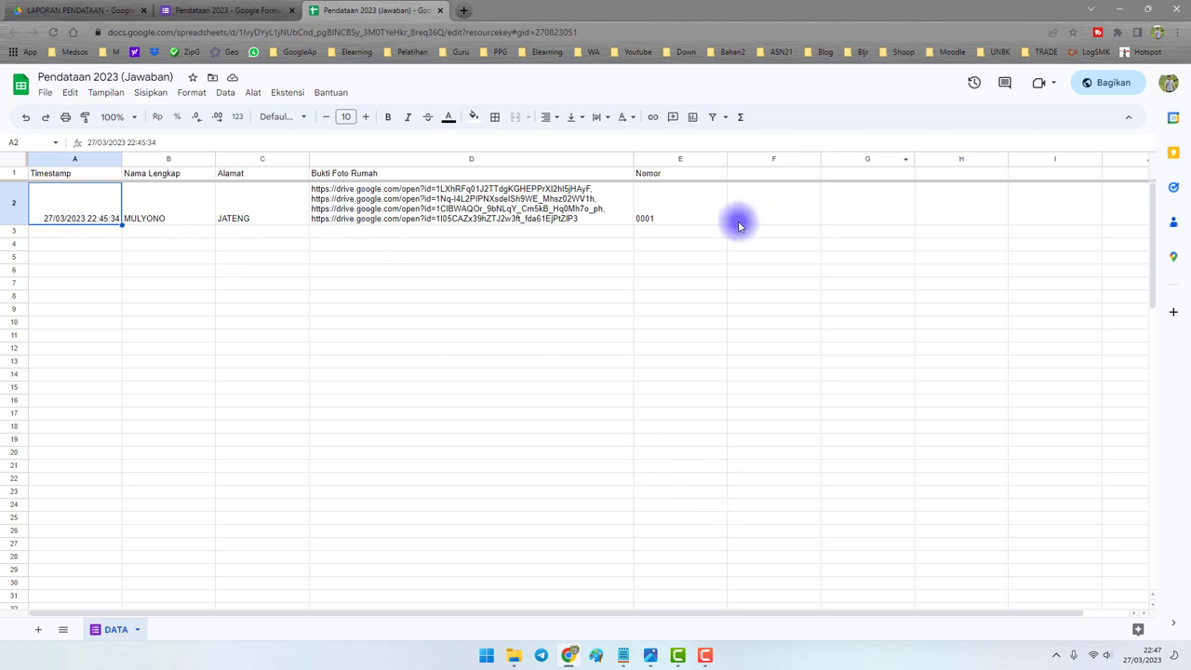
click(623, 654)
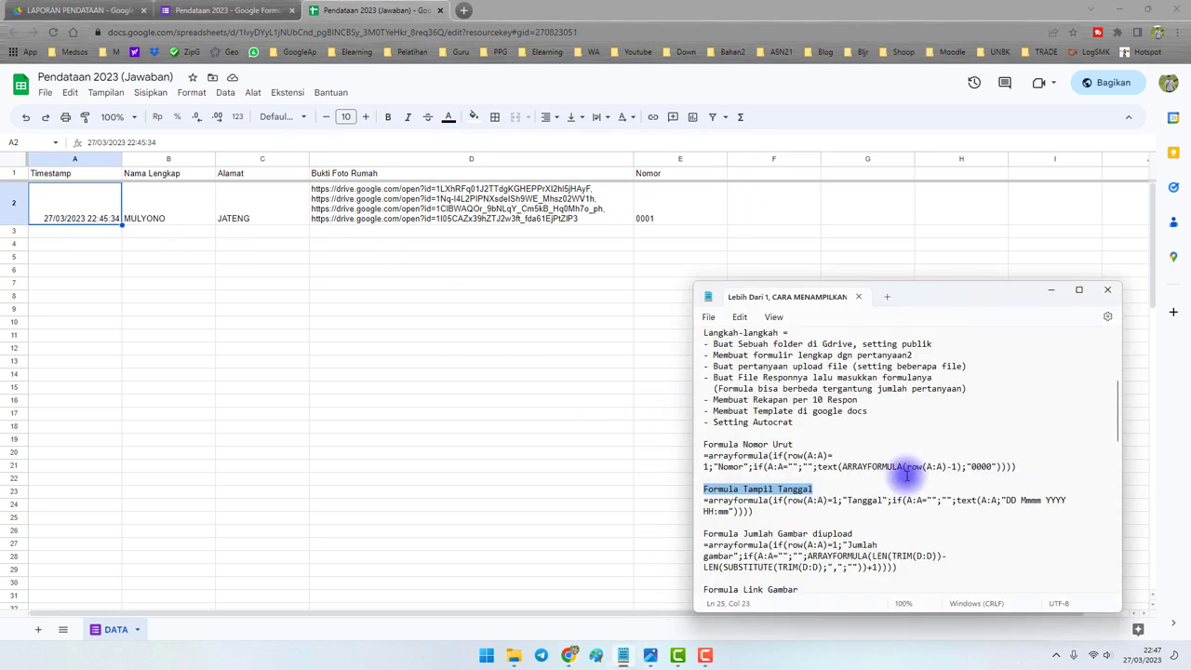
click(752, 511)
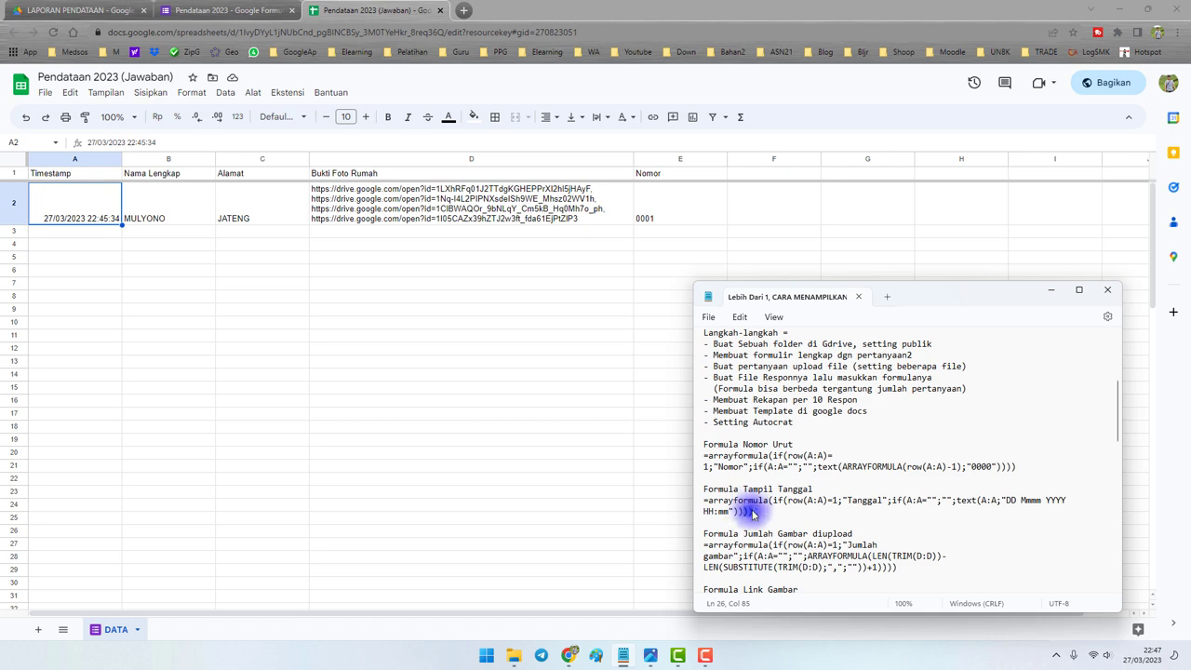
drag(767, 512, 698, 501)
key(ctrl+c)
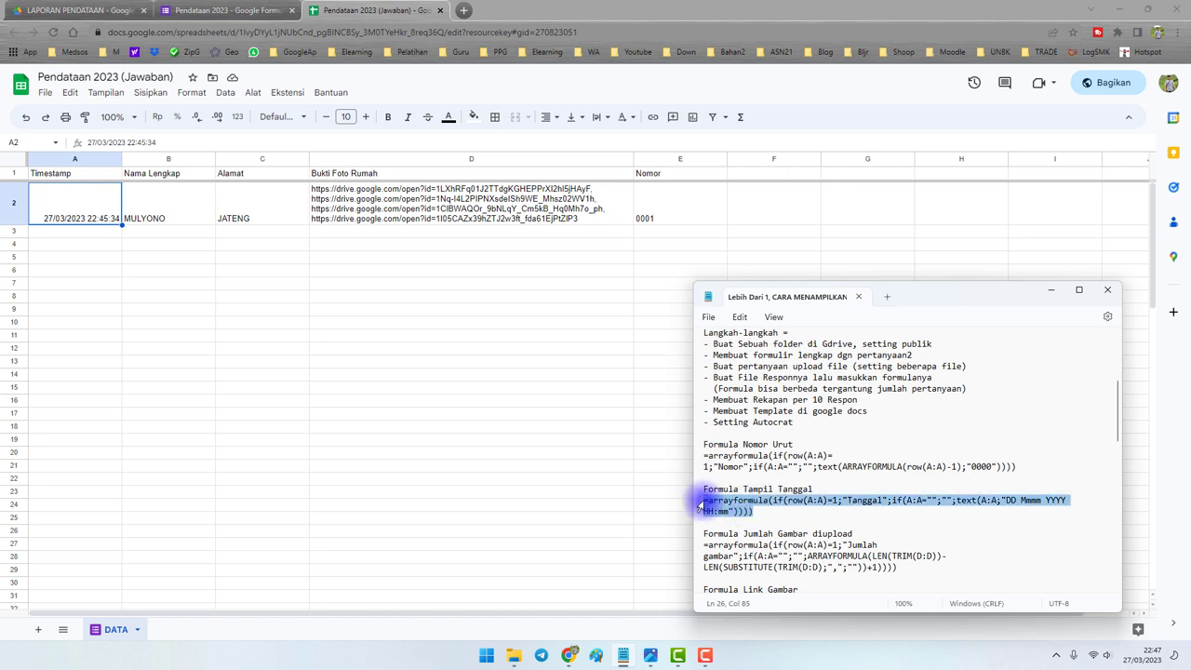
click(758, 174)
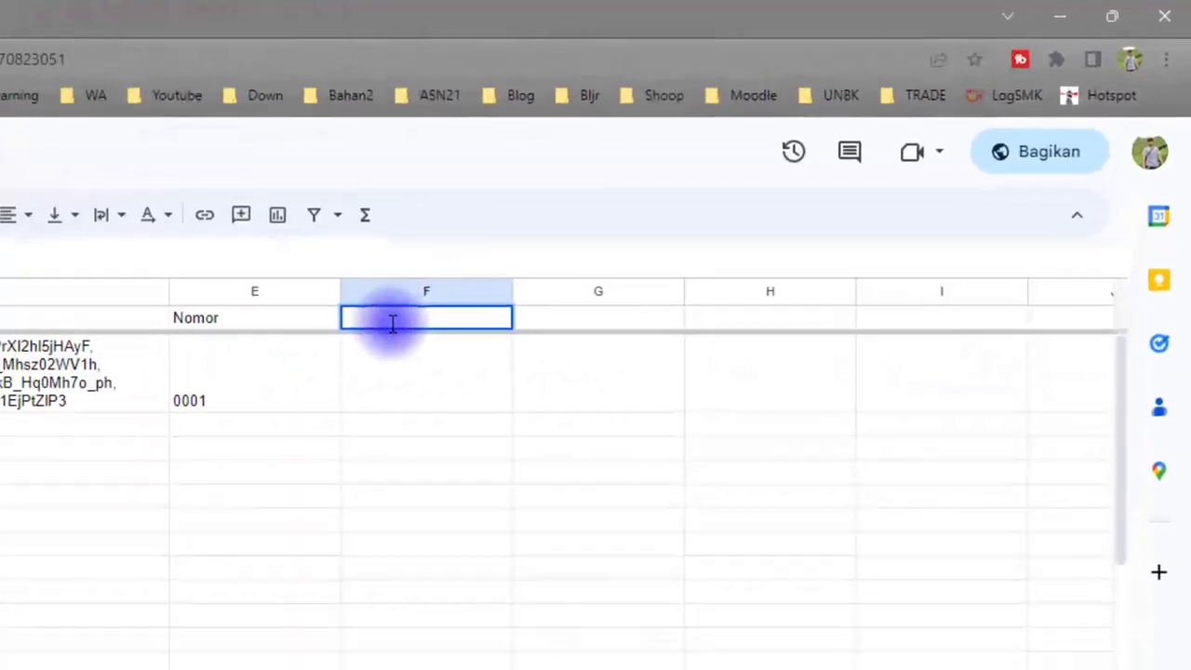
key(ctrl+v)
key(Return)
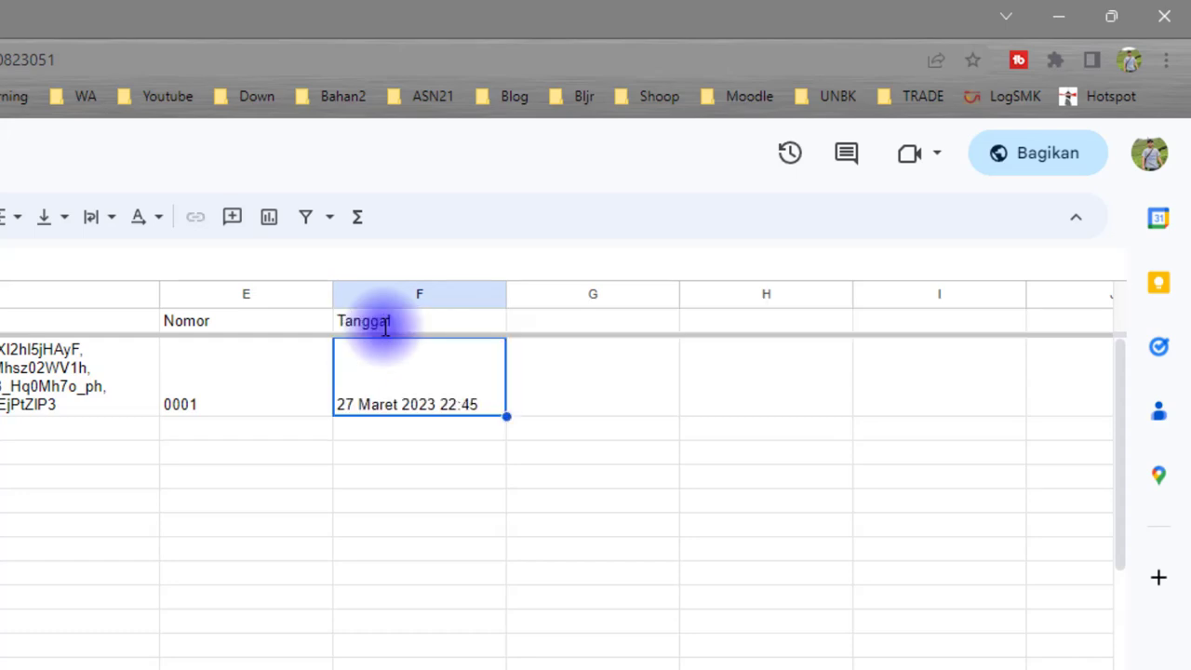
click(380, 451)
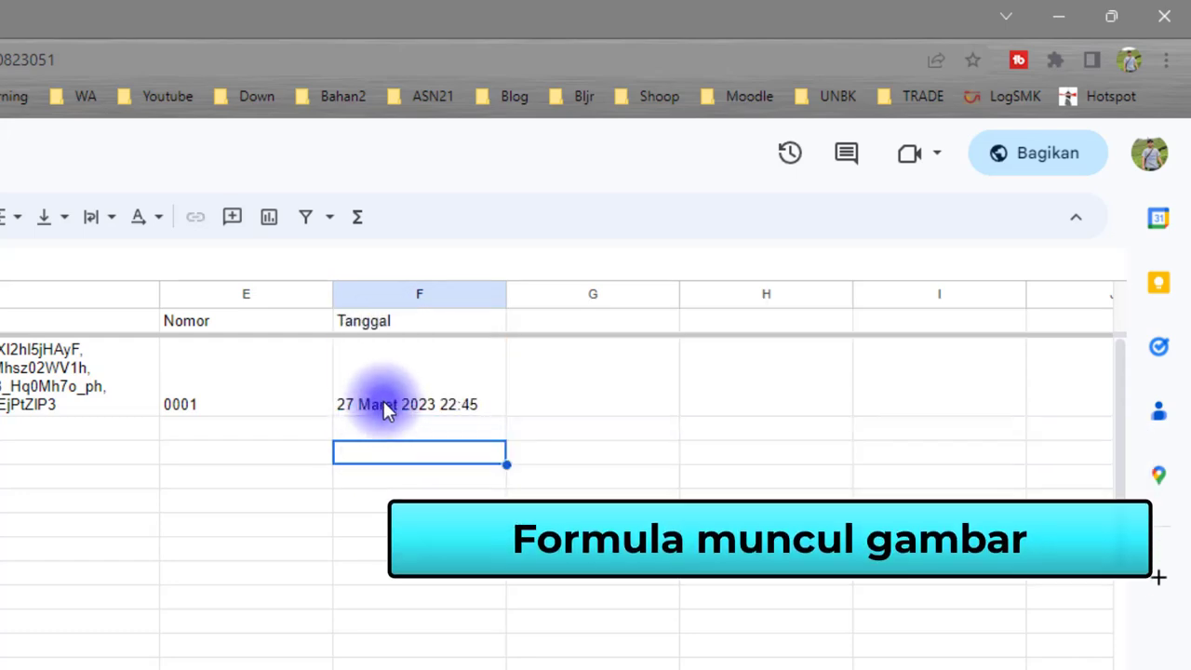
click(361, 409)
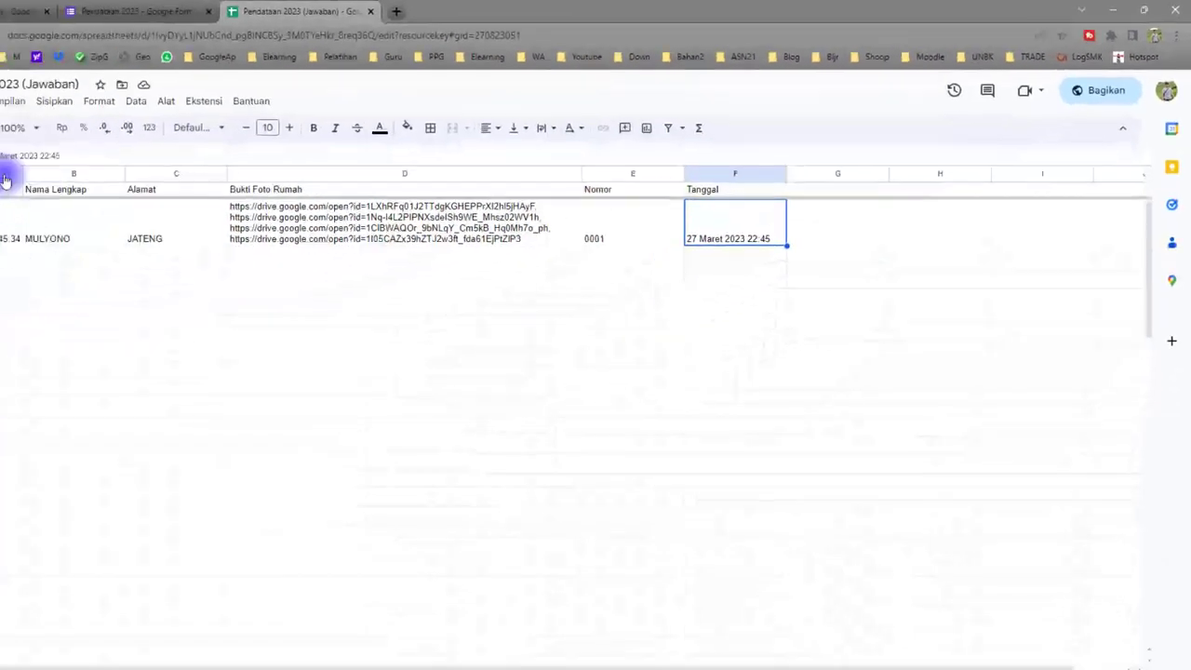
Set the spreadsheet's location to Indonesia in its general settings and save the settings
click(45, 92)
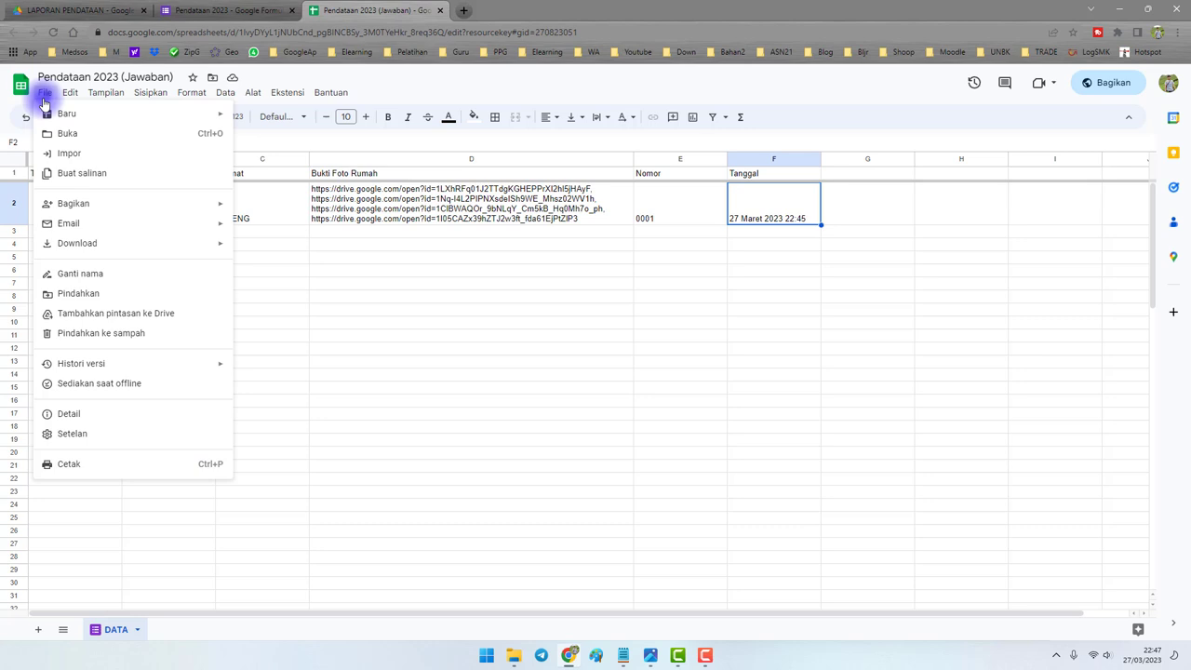
click(92, 441)
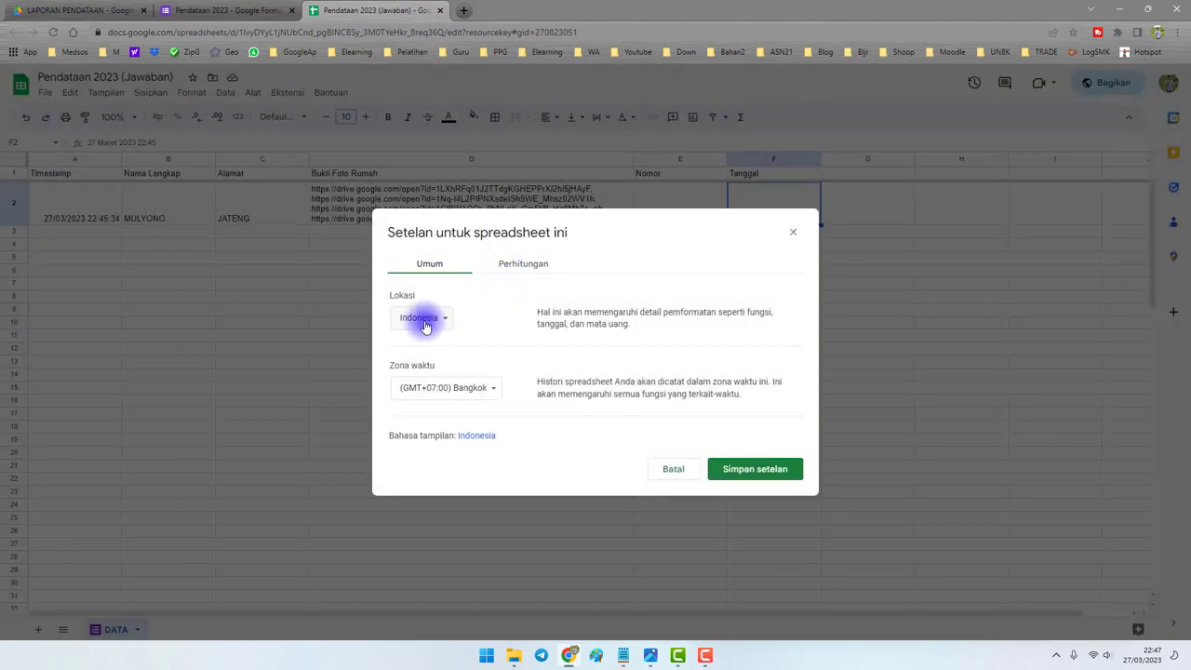
click(439, 321)
click(468, 316)
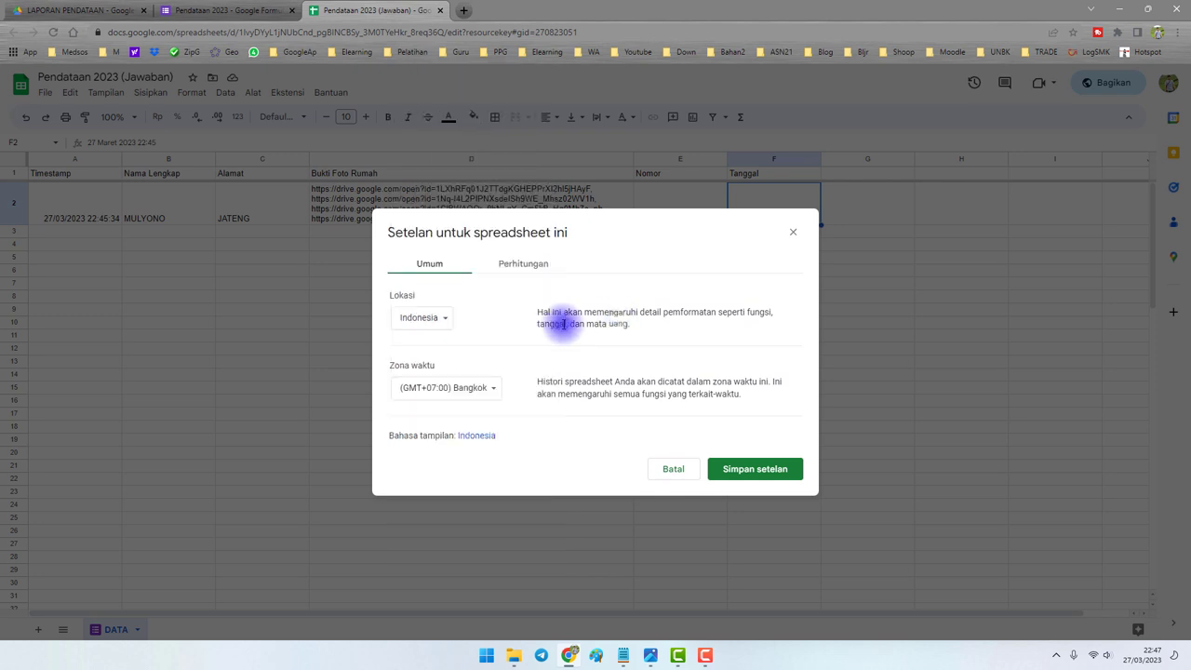
click(759, 471)
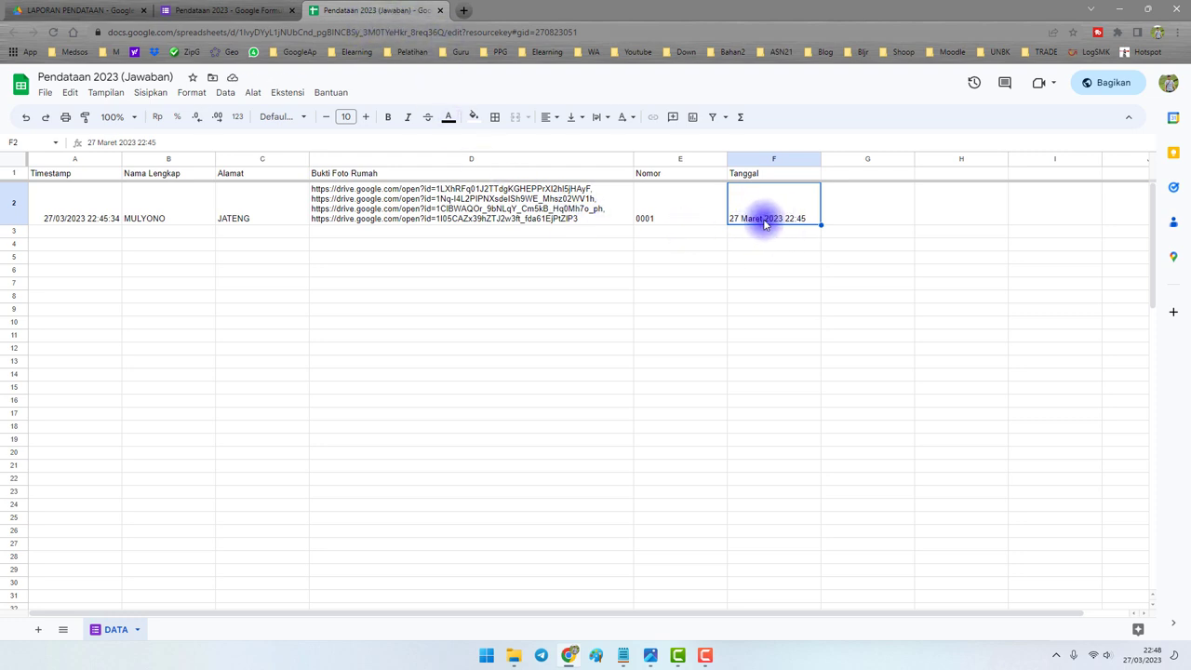
Narrow the Nomor column E slightly
click(776, 174)
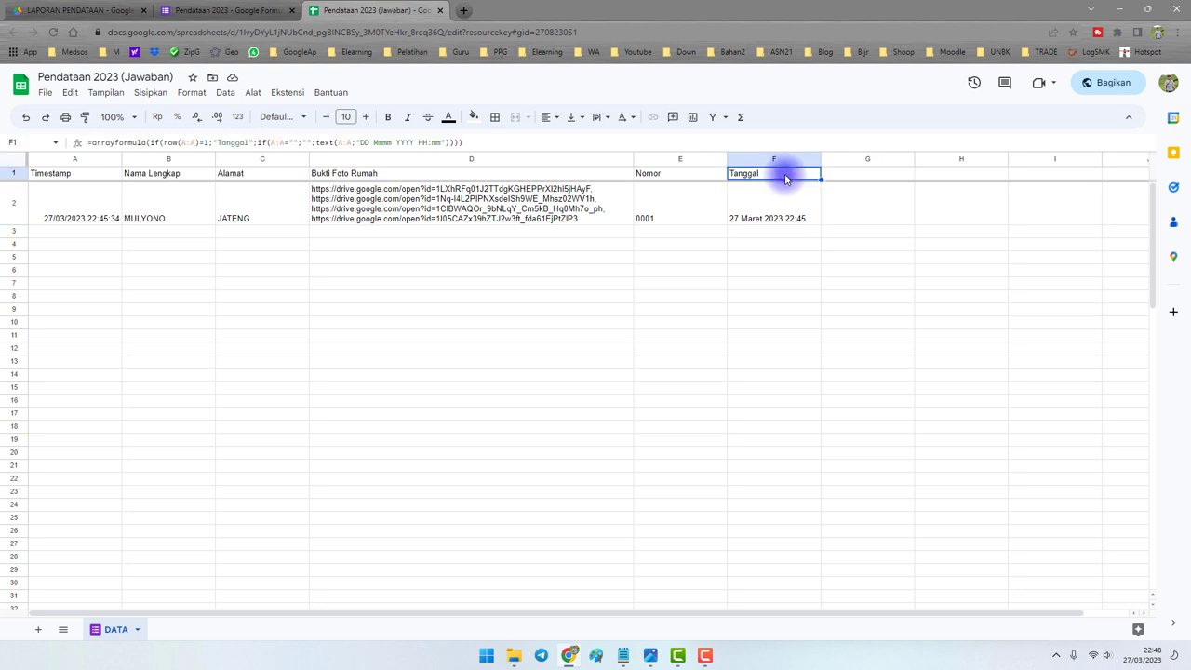
drag(727, 159, 712, 159)
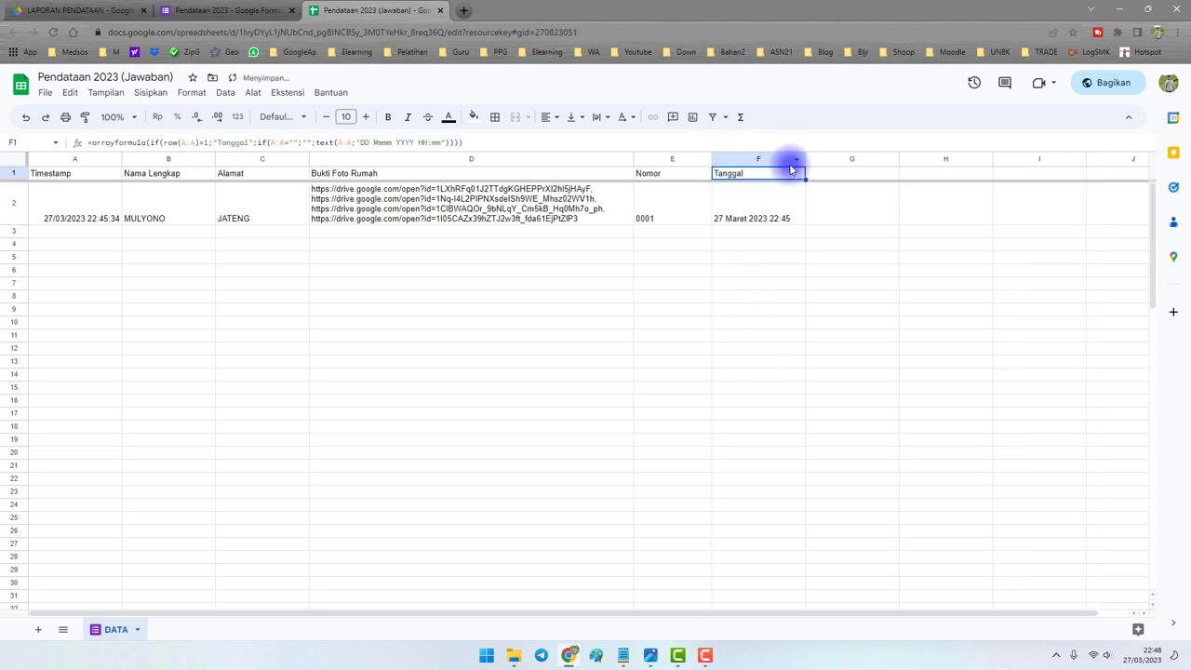
Review the formula entries in the Notepad notes against the Drive links in cell D2 and the empty column G
click(624, 655)
click(785, 500)
scroll(790, 512, down, 1)
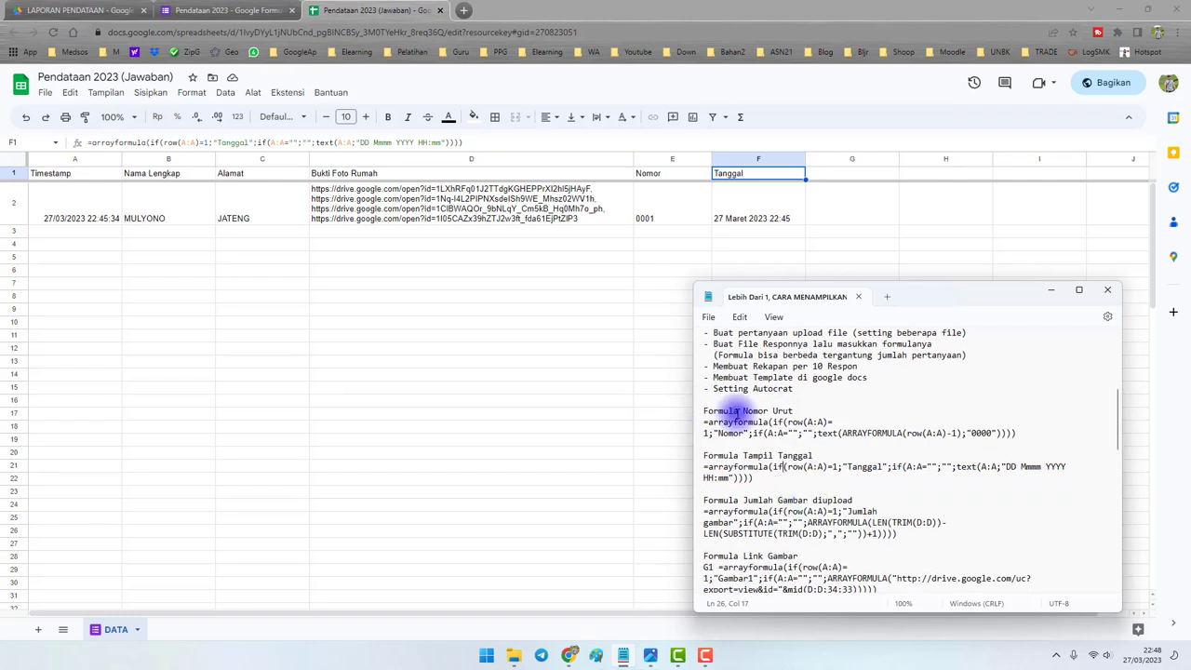
click(824, 200)
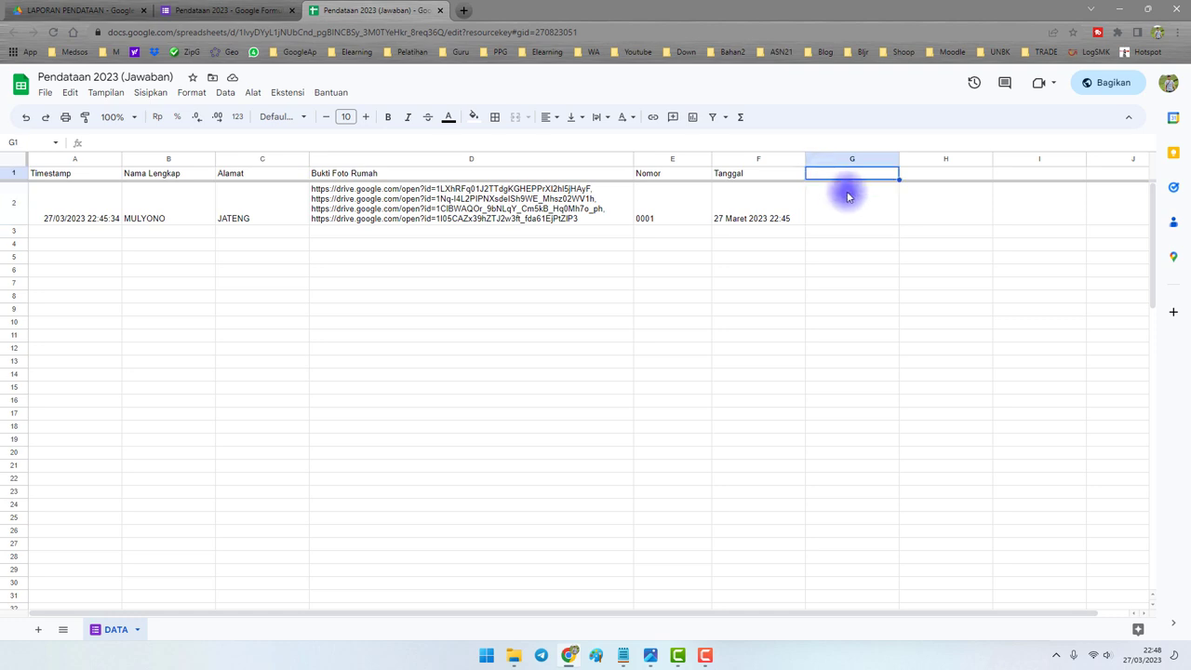
click(595, 212)
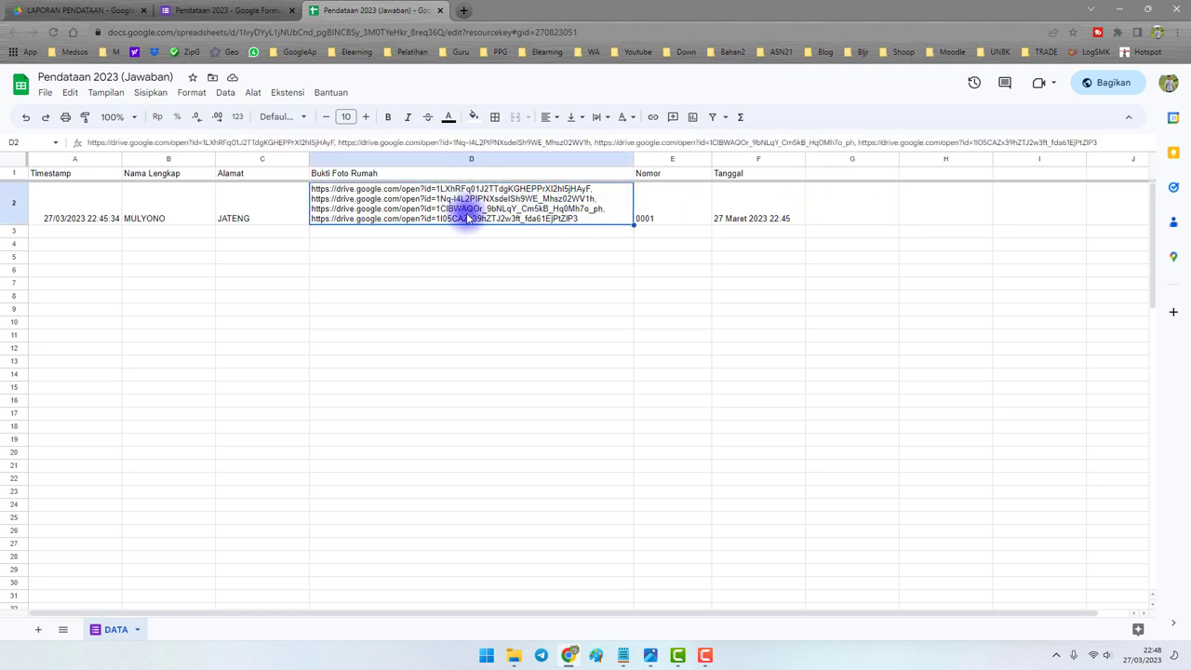
click(832, 207)
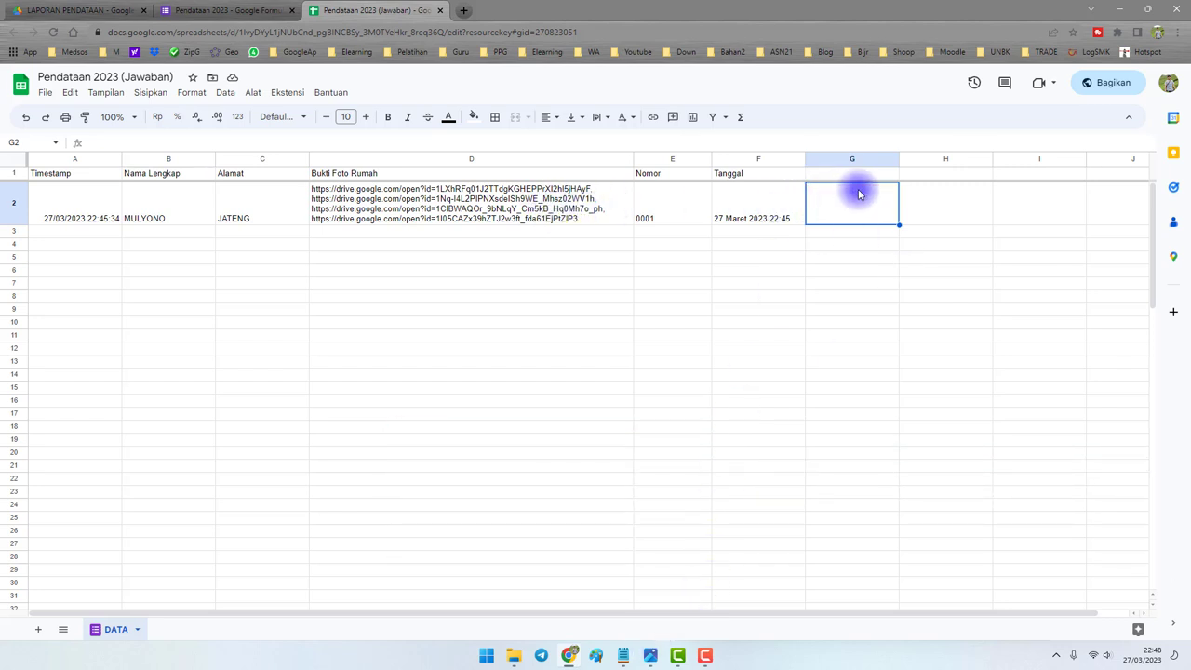
Copy the Formula Jumlah Gambar from the Notepad notes into cell G1: =arrayformula(if(row(A:A)=1;"Jumlah gambar";if(A:A="";"";ARRAYFORMULA(LEN(TRIM(D:D))-LEN(SUBSTITUTE(TRIM(D:D);",";""))+1))))
click(622, 655)
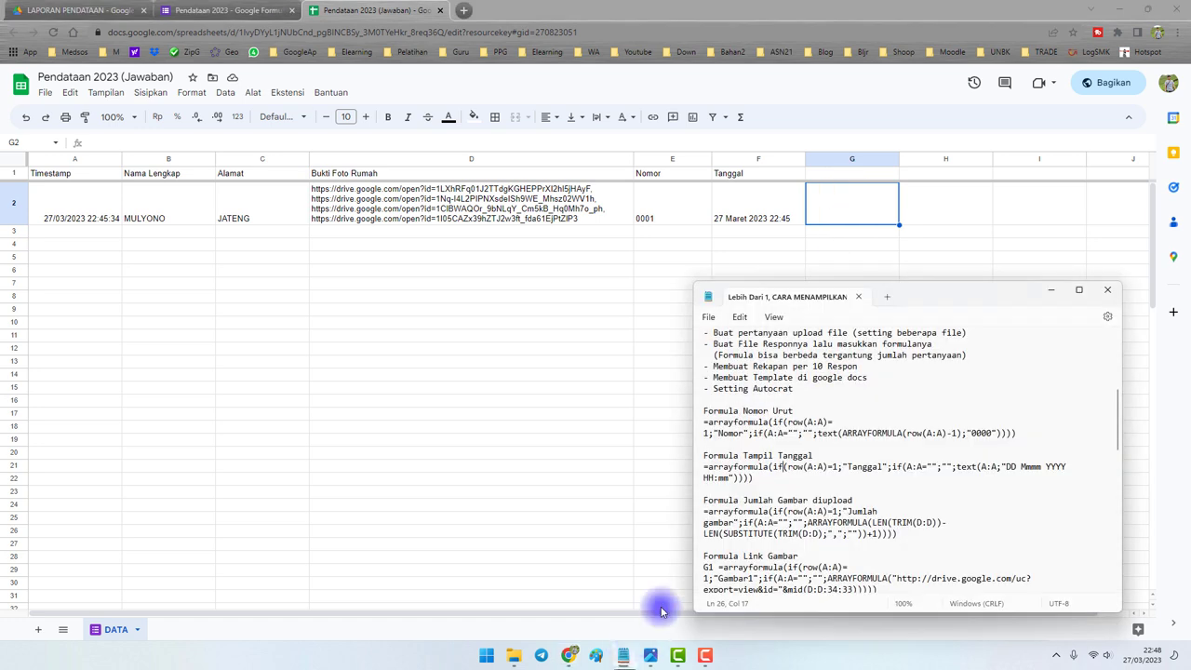
scroll(871, 493, down, 1)
drag(912, 507, 707, 478)
key(ctrl+c)
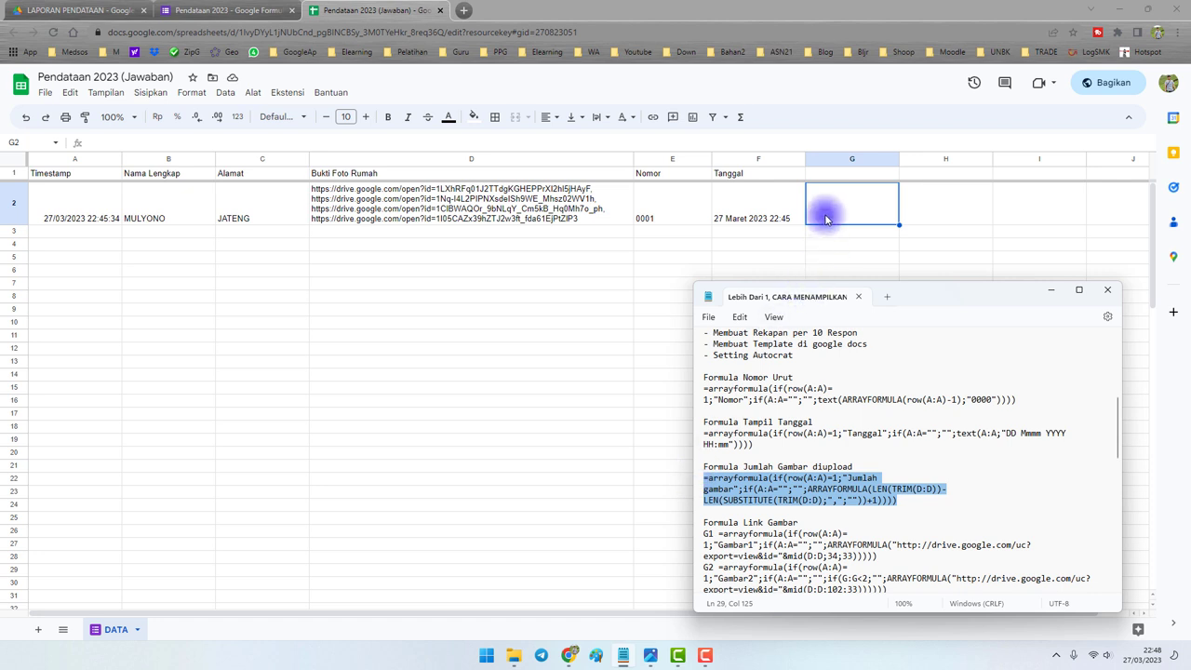
click(828, 179)
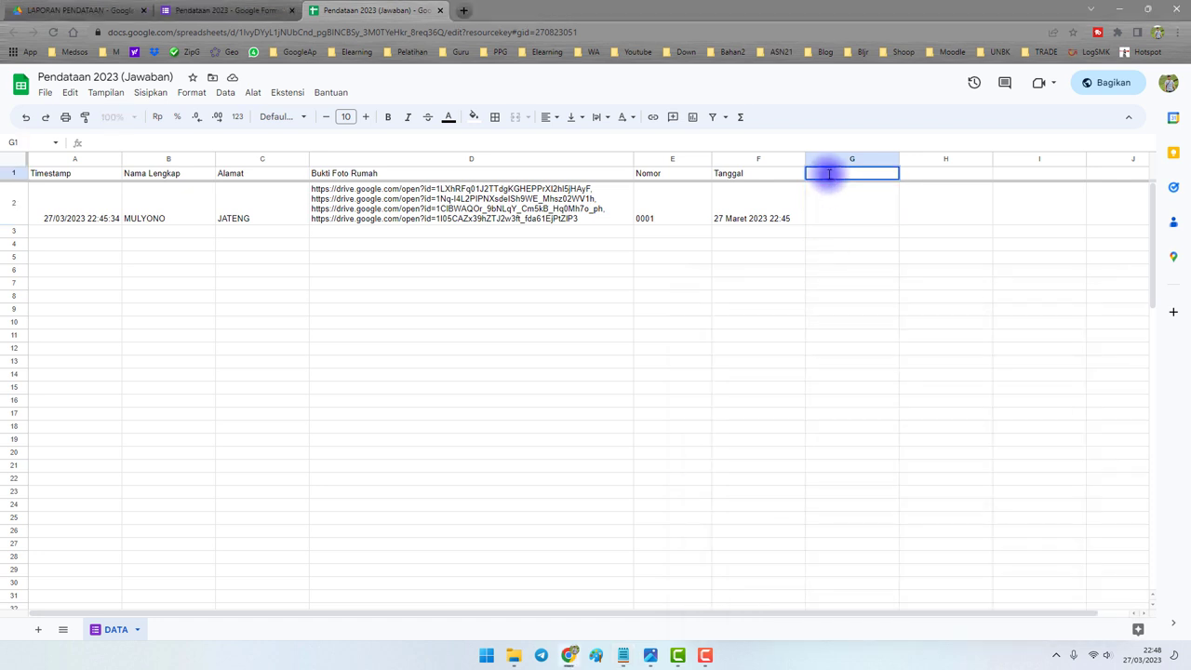
key(ctrl+v)
key(Return)
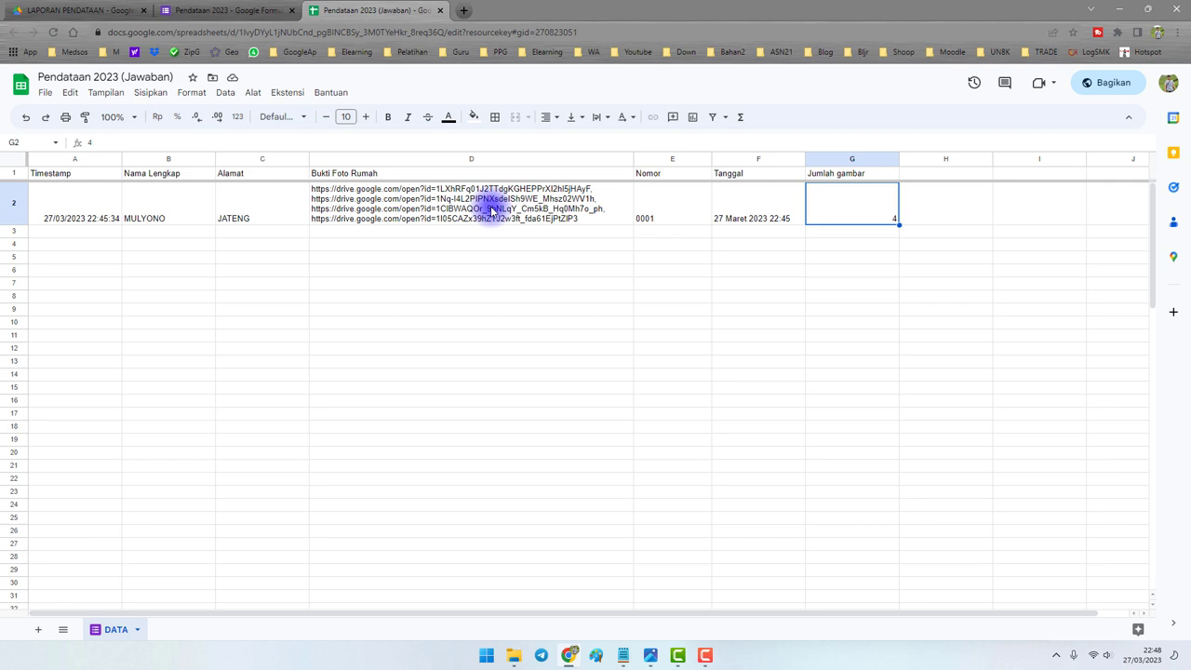
Examine the D:D column reference in the Jumlah gambar formula of cell G1, keeping the formula as it is
double_click(856, 175)
key(Escape)
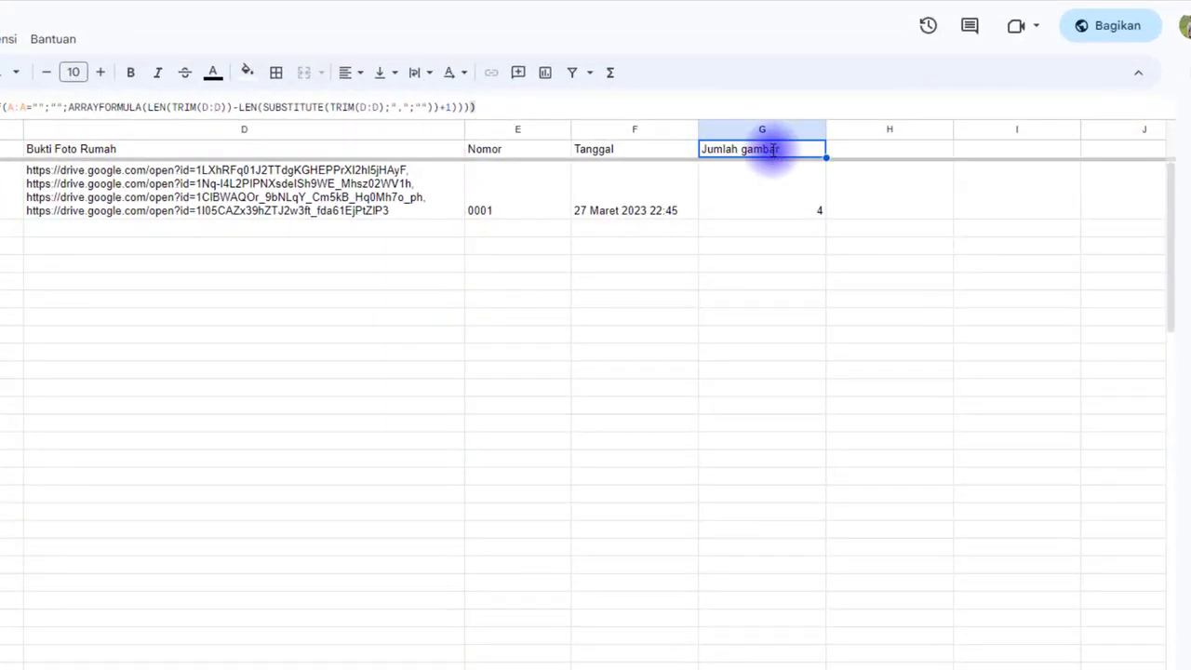
double_click(778, 153)
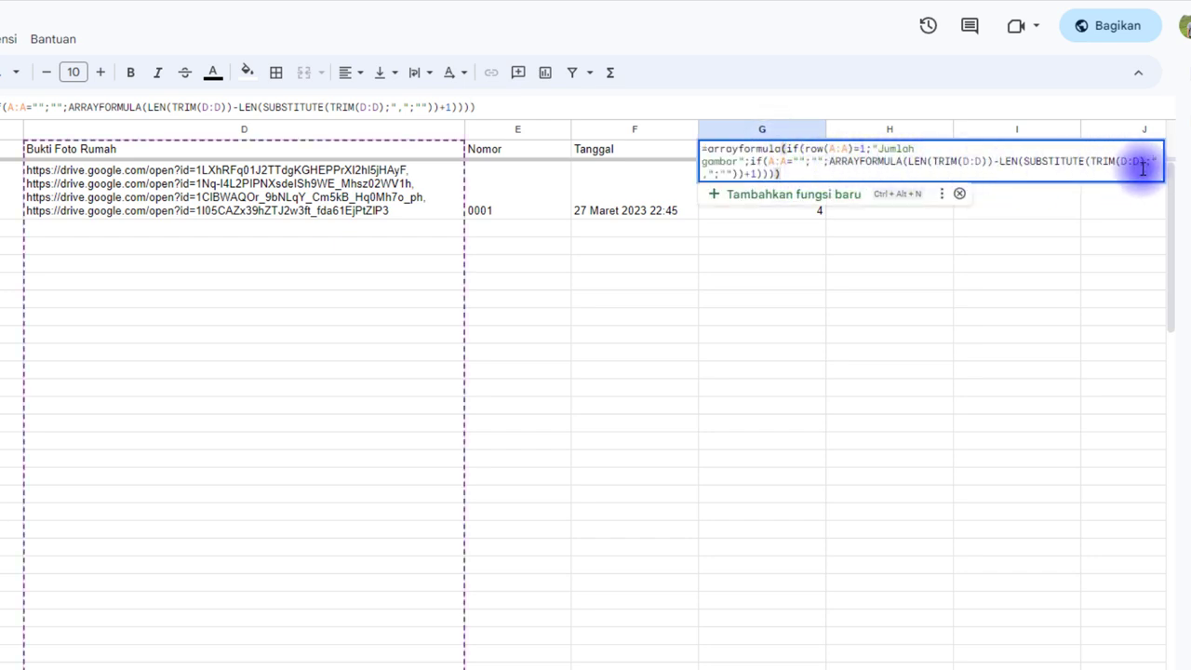
drag(1119, 161, 1136, 161)
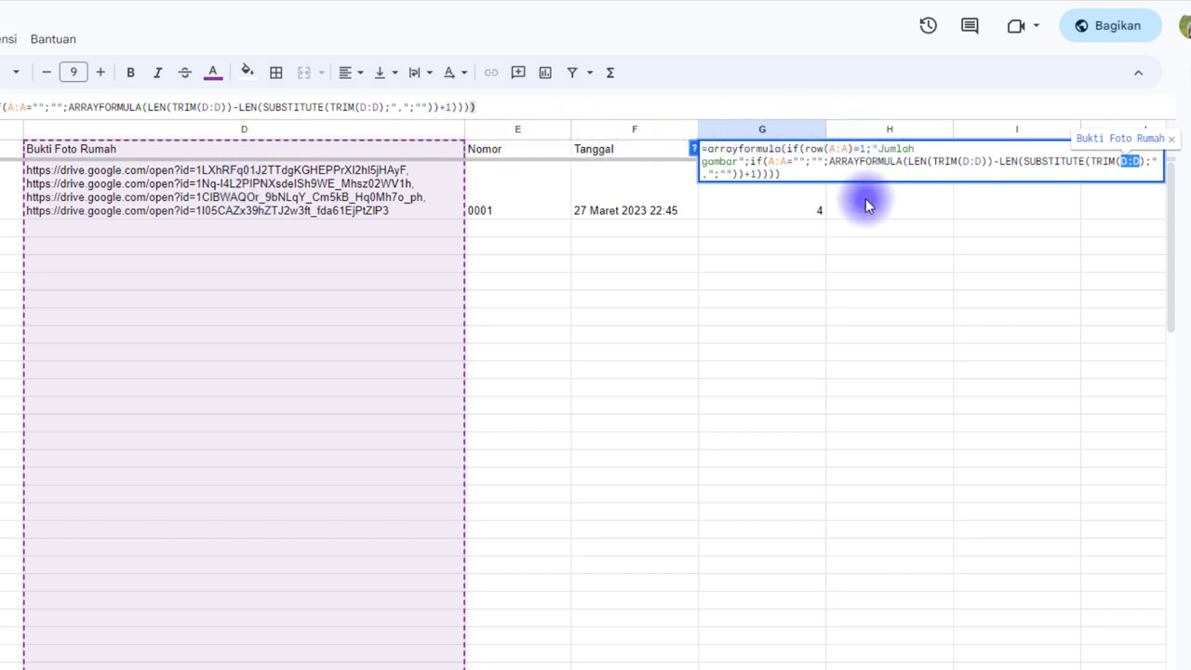
double_click(1130, 163)
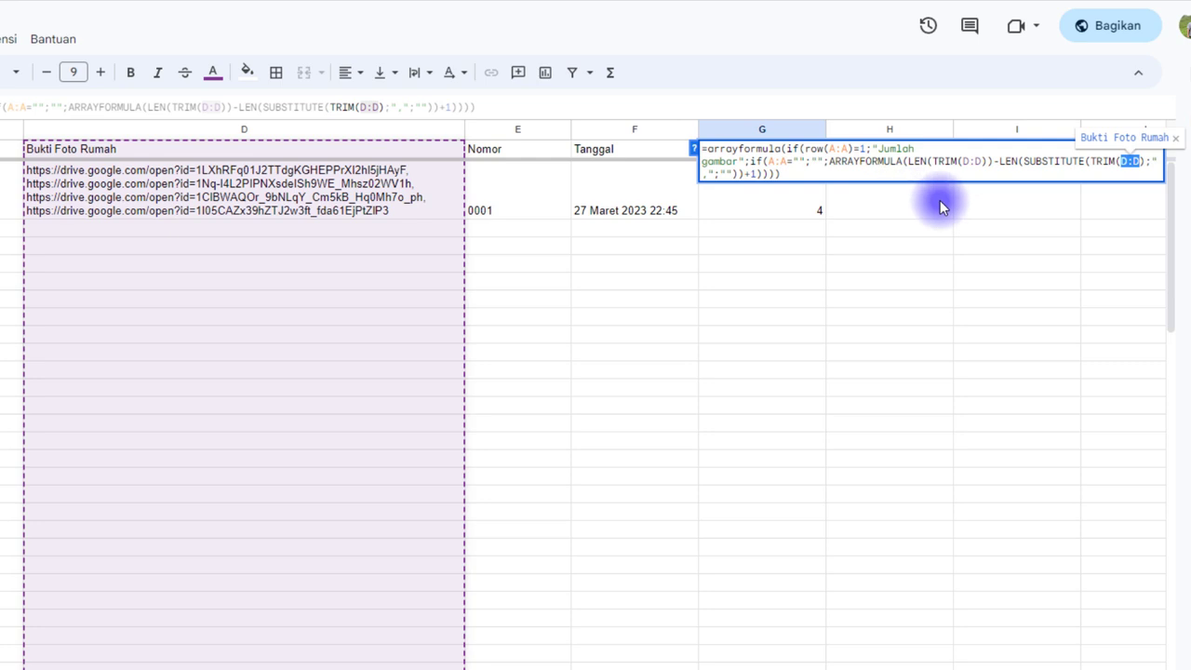
key(Return)
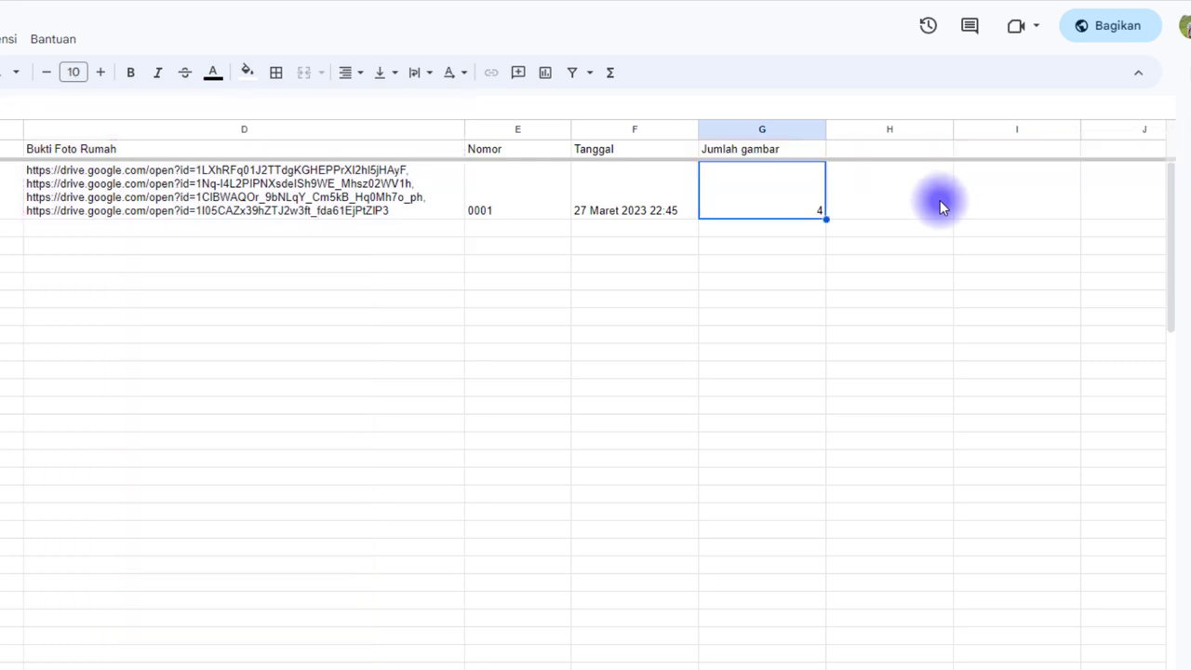
Review the Formula Link Gambar entries in the Notepad notes against the Drive links and the empty column H
click(762, 151)
click(514, 666)
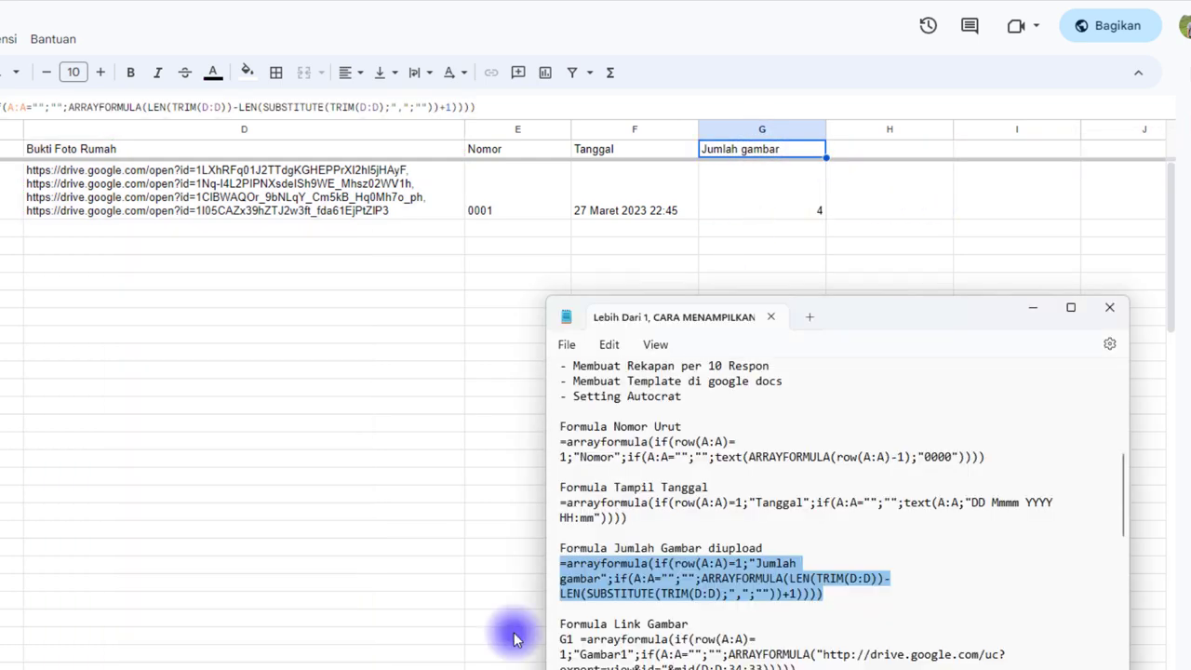
scroll(748, 586, down, 1)
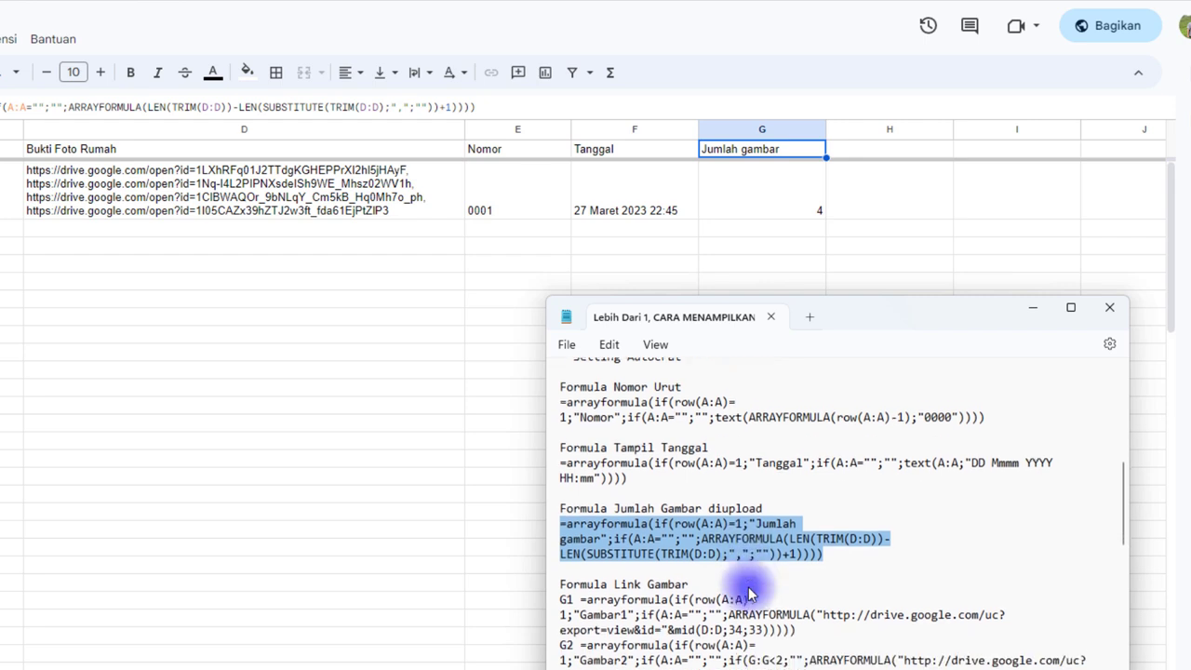
click(699, 578)
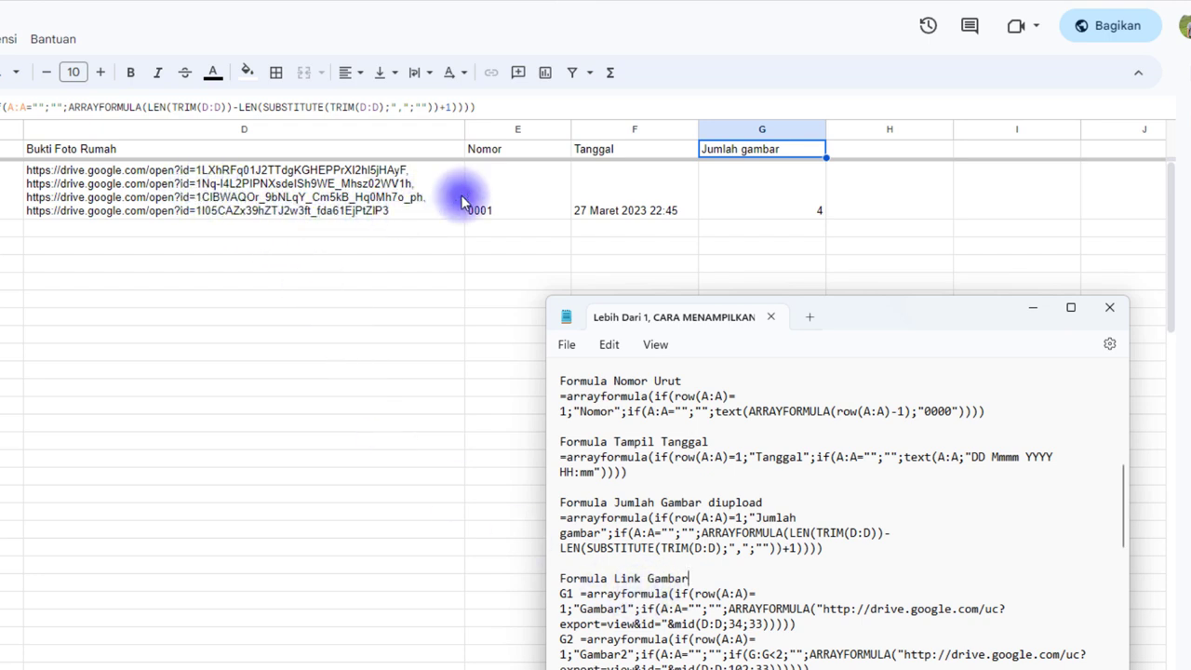
click(887, 155)
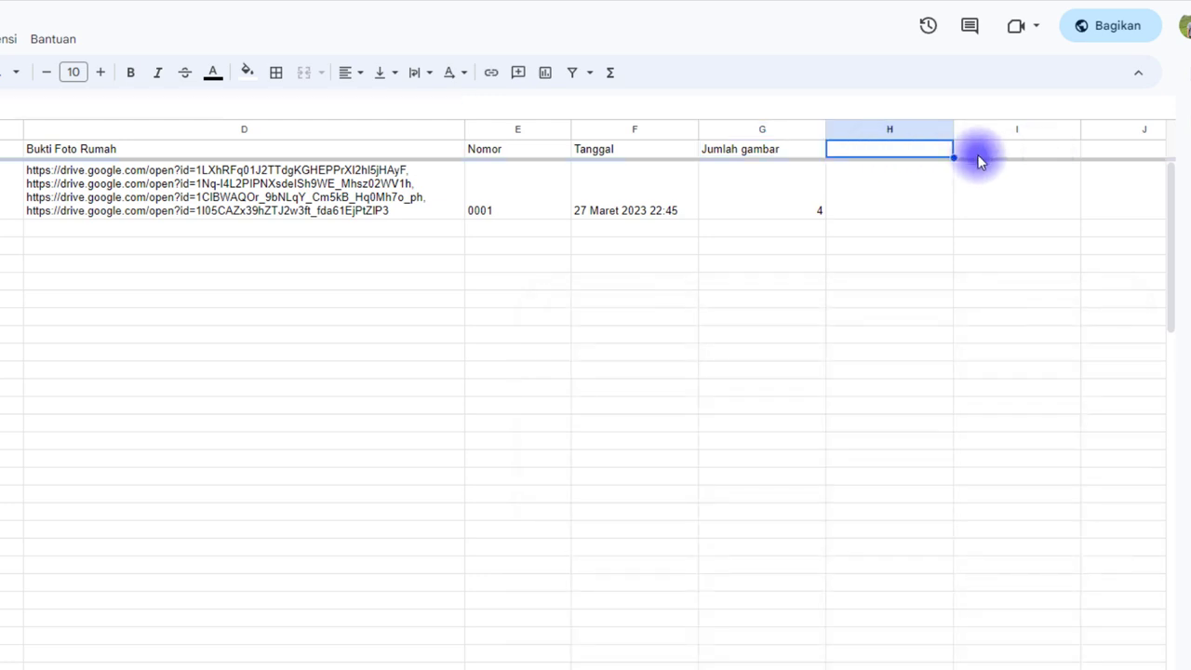
Insert two empty columns after column J, at the end of the DATA sheet
click(1115, 152)
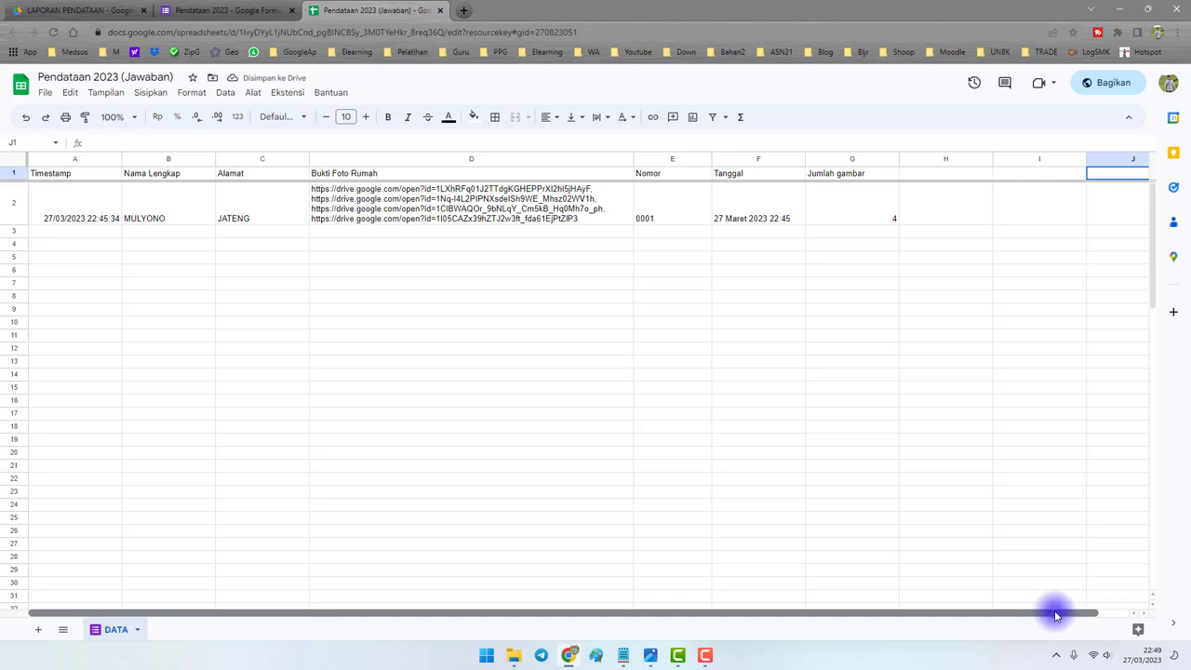
drag(1056, 615, 1111, 607)
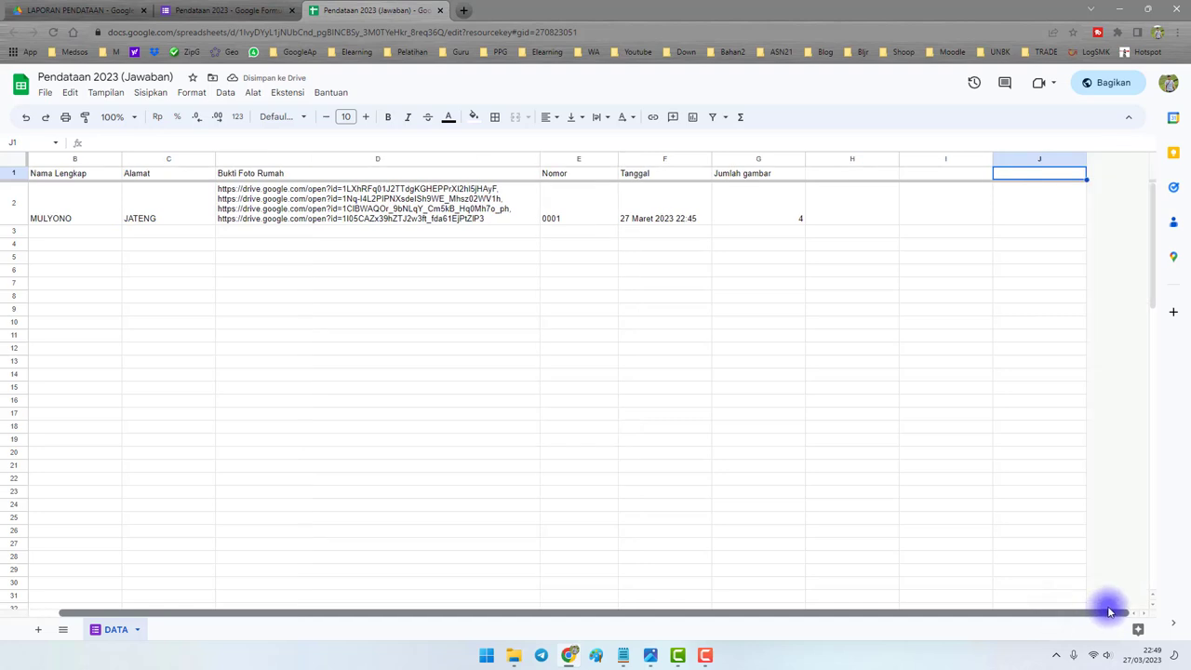
right_click(1031, 160)
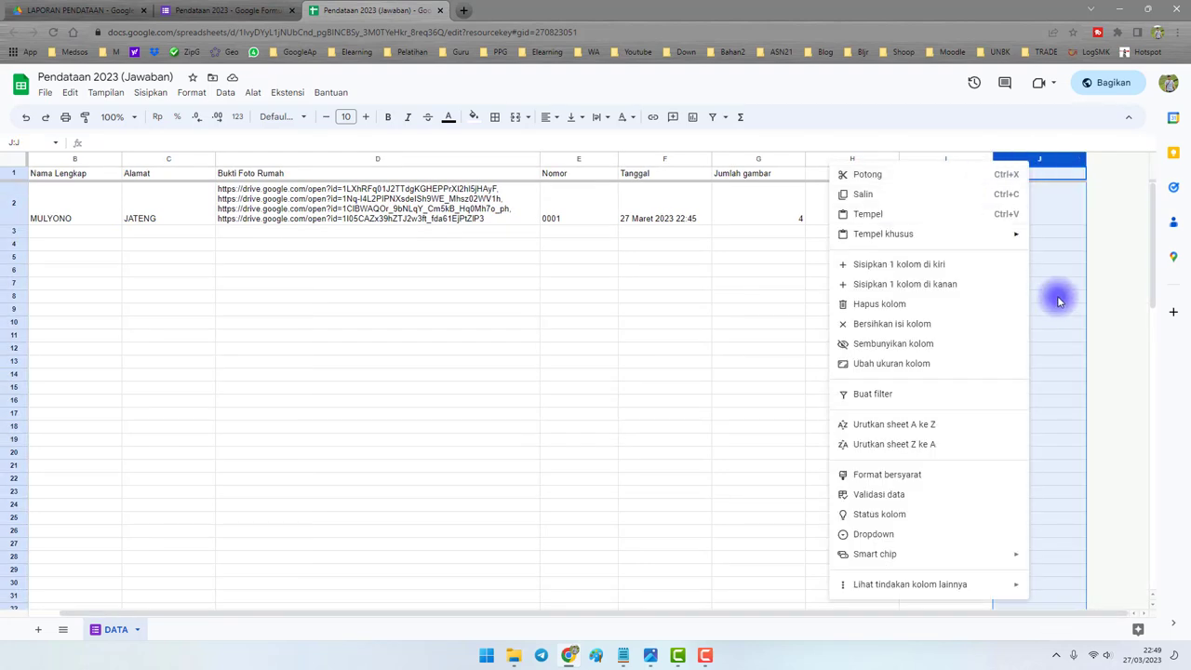
click(1042, 271)
click(1011, 163)
right_click(1011, 163)
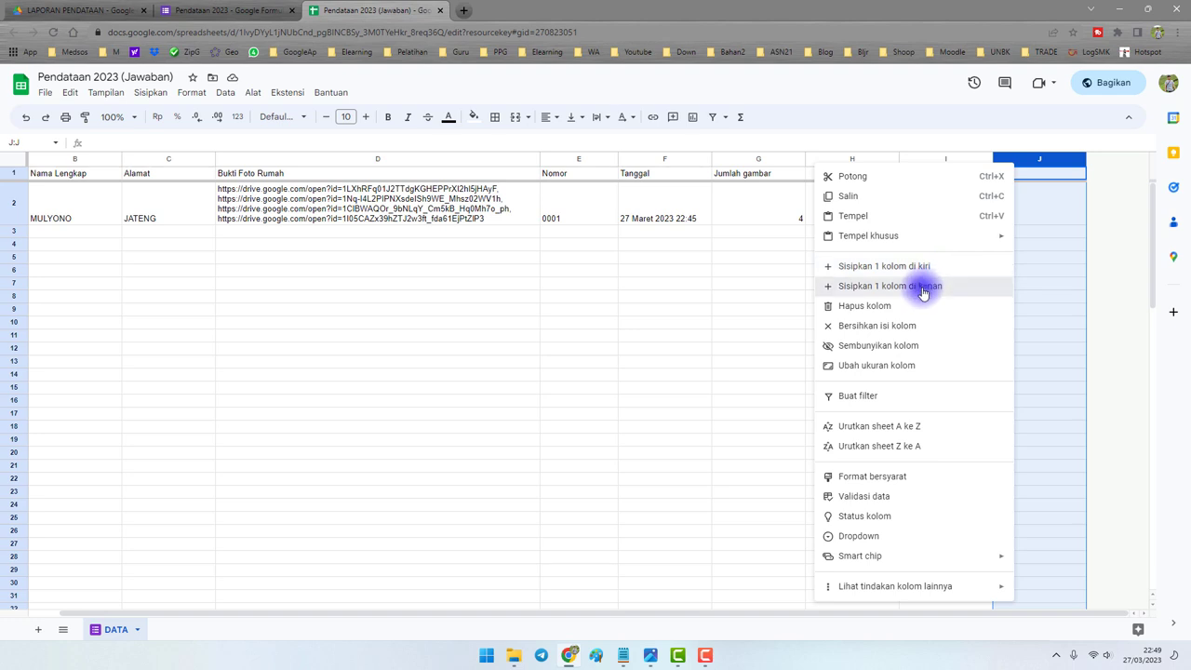
click(922, 288)
right_click(1012, 160)
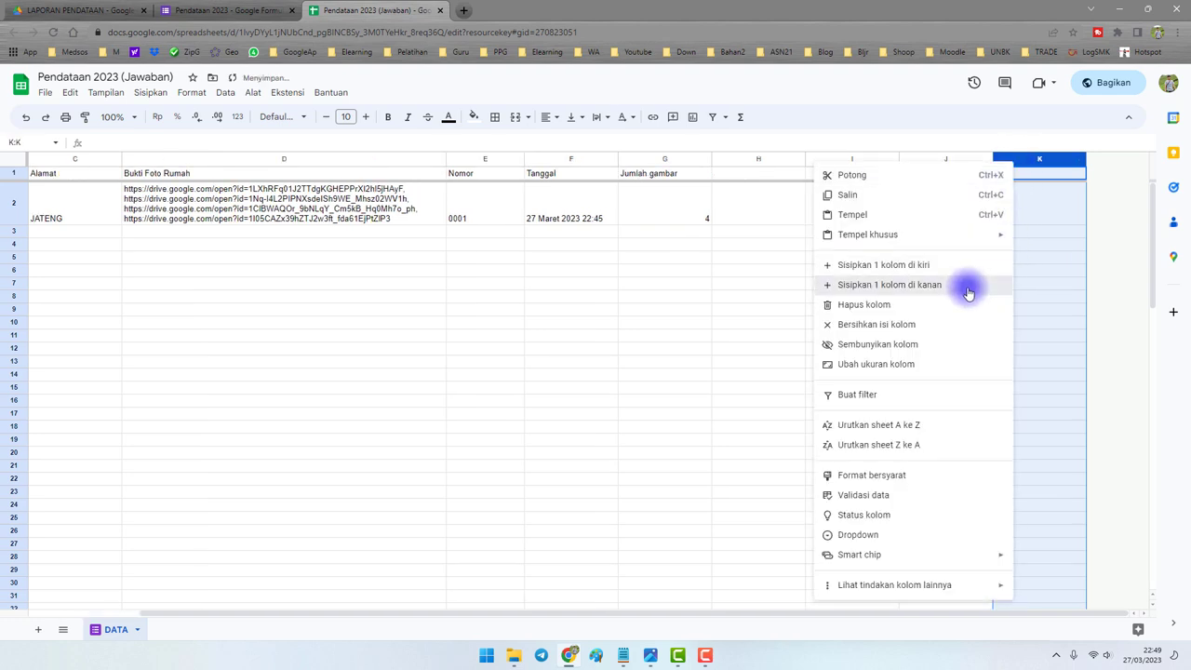
click(968, 288)
click(663, 175)
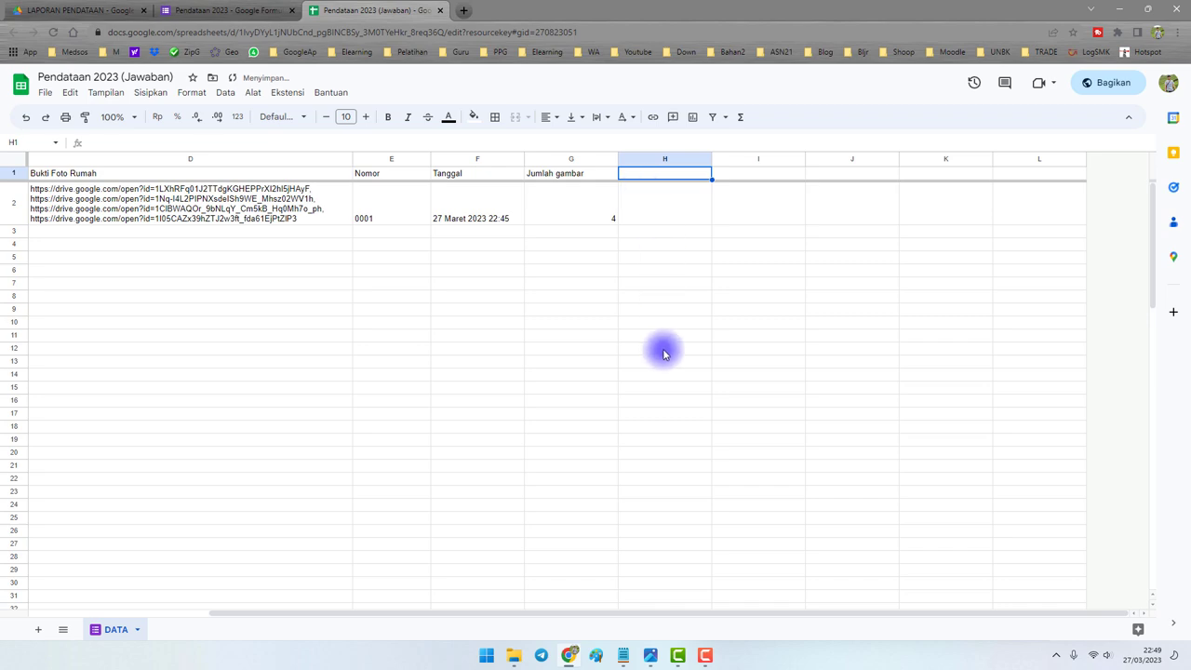
click(625, 654)
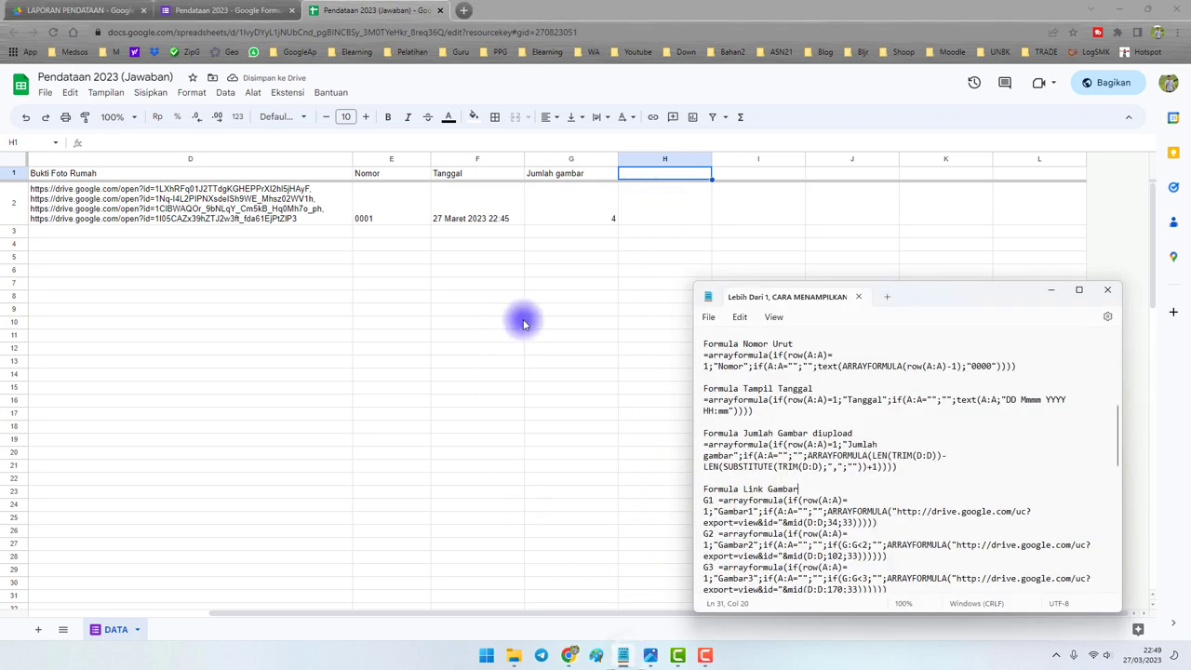
double_click(920, 294)
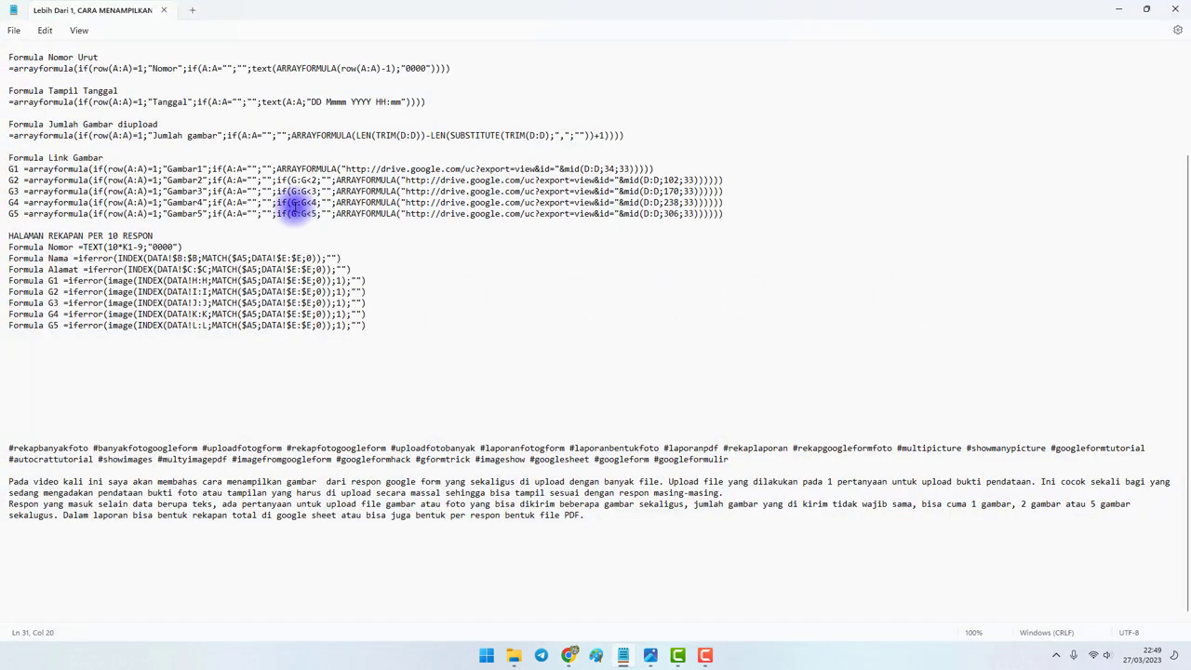
scroll(279, 205, up, 6)
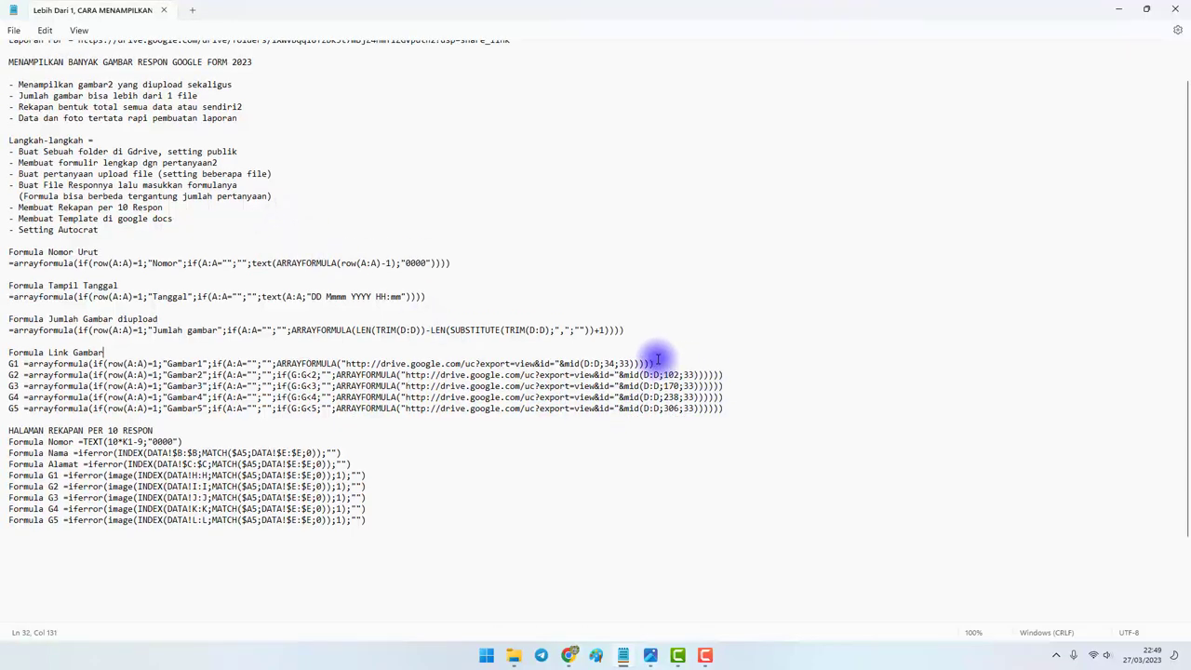
drag(655, 364, 28, 356)
key(ctrl+c)
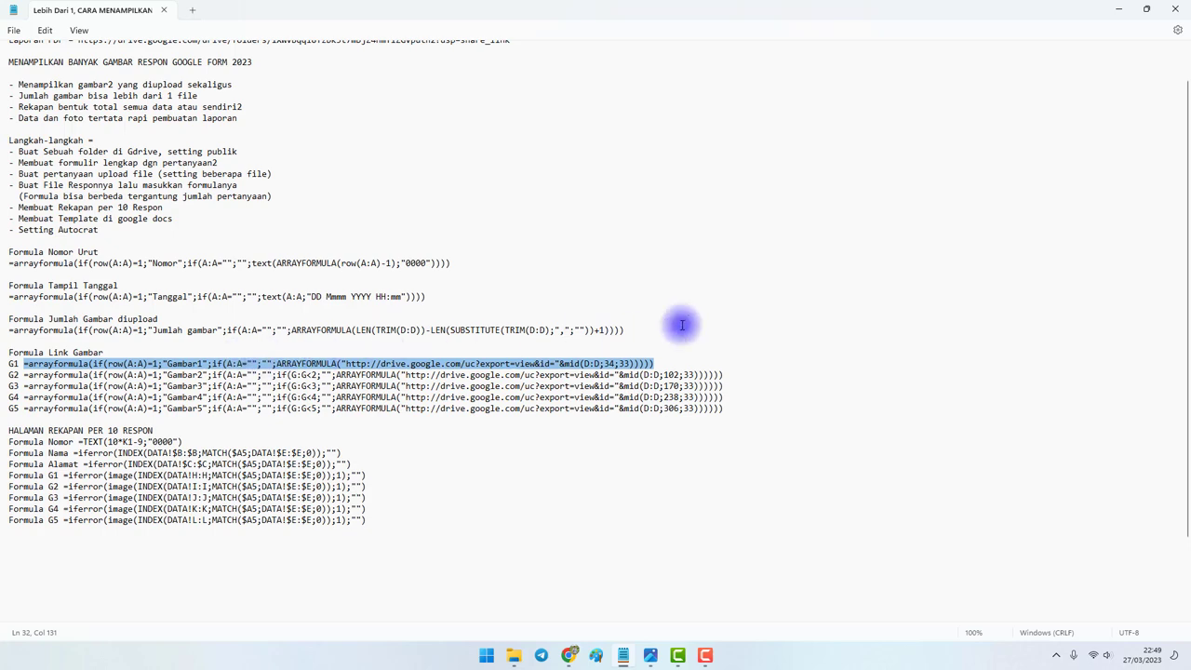
key(super+Down)
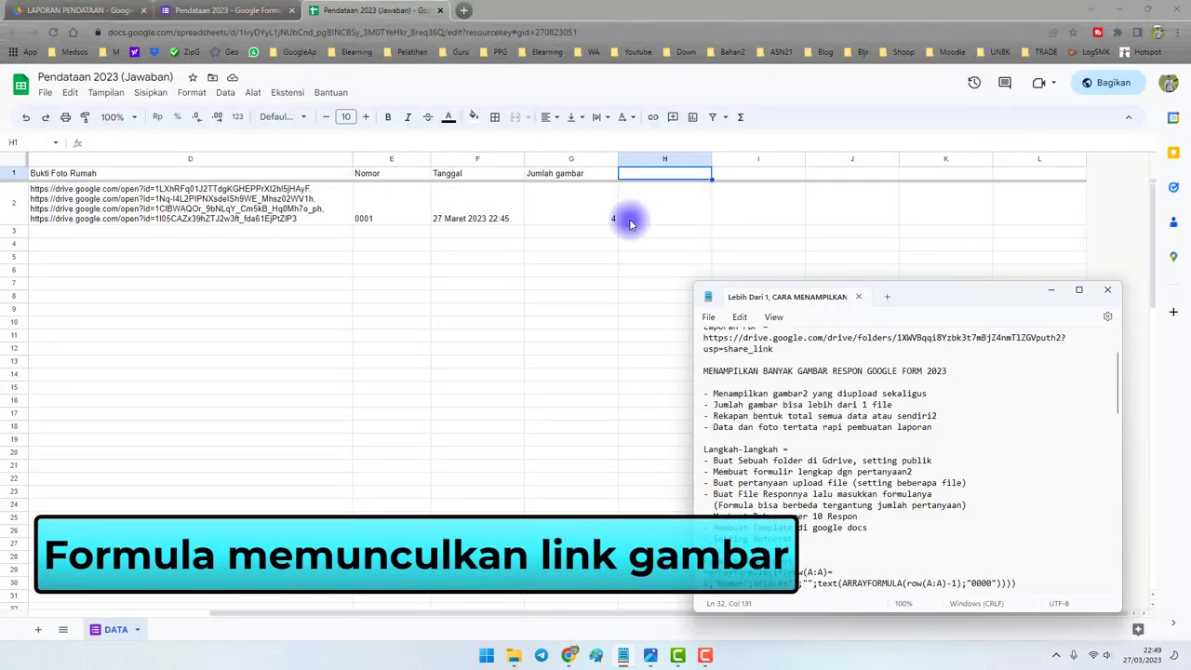
double_click(644, 176)
key(ctrl+v)
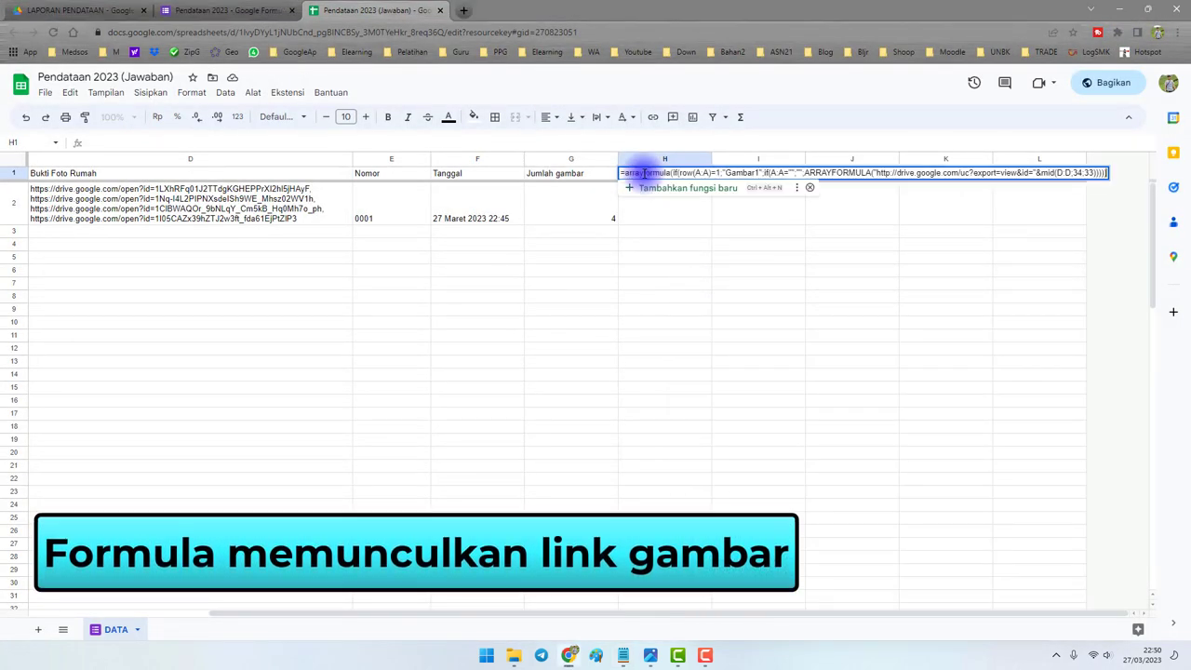
key(Return)
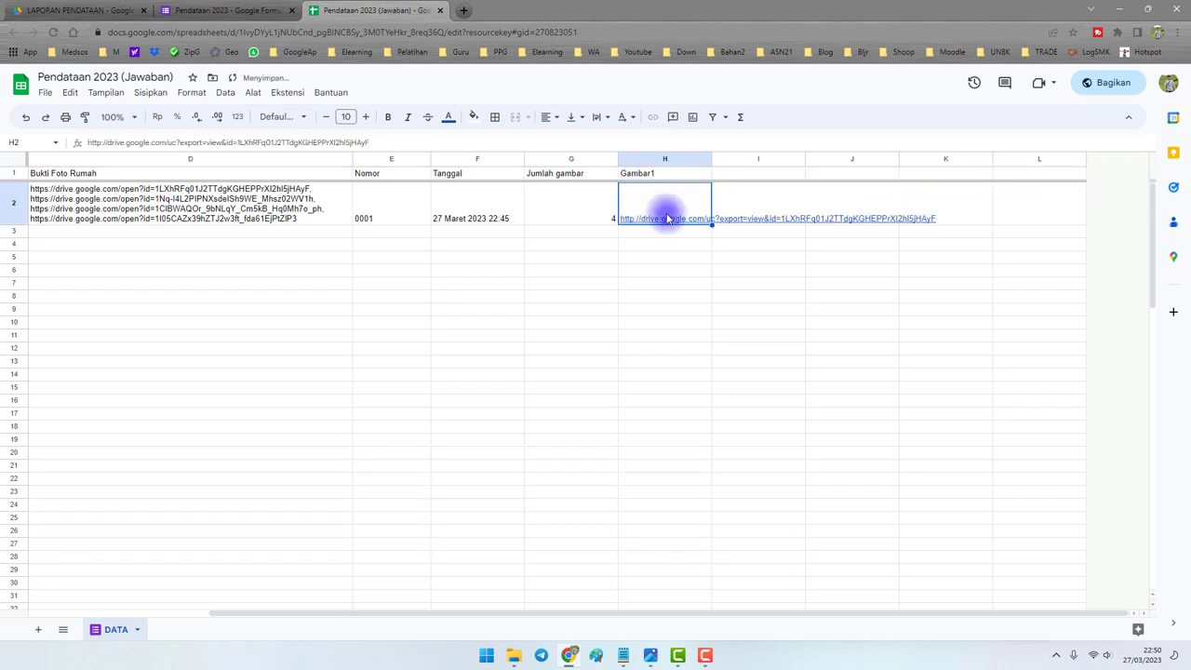
Examine the Gambar1 formula in H1 against the links in D2, checking the mid arguments D:D, 34 and 33 and keeping the formula as it is
click(307, 195)
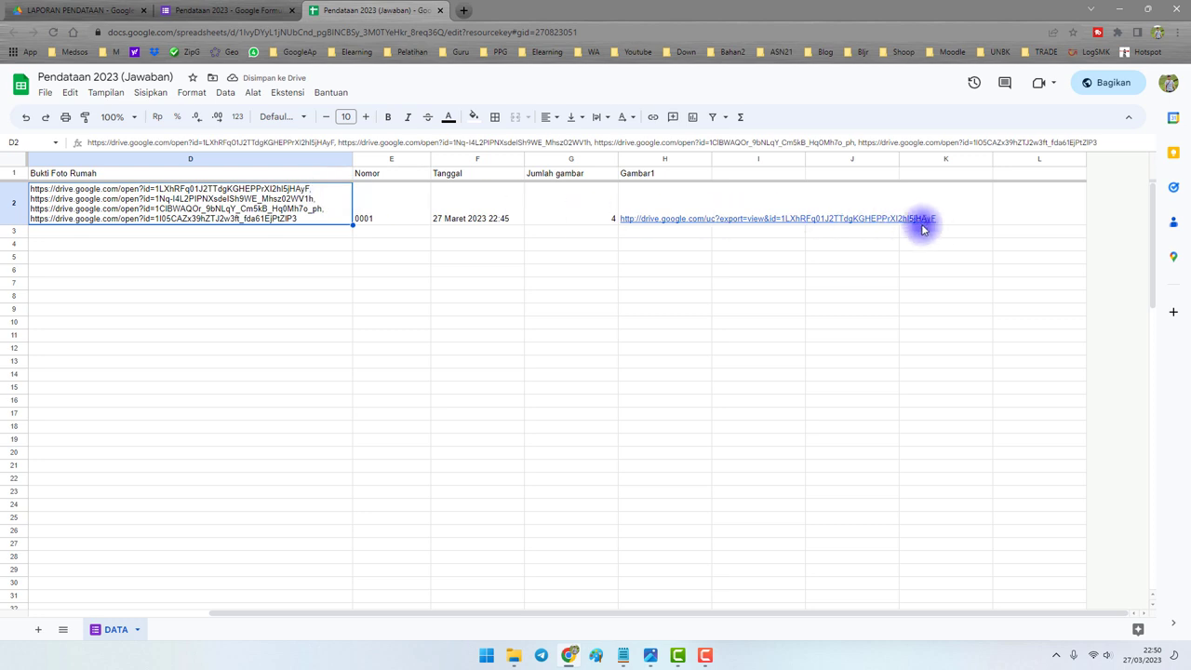
click(640, 170)
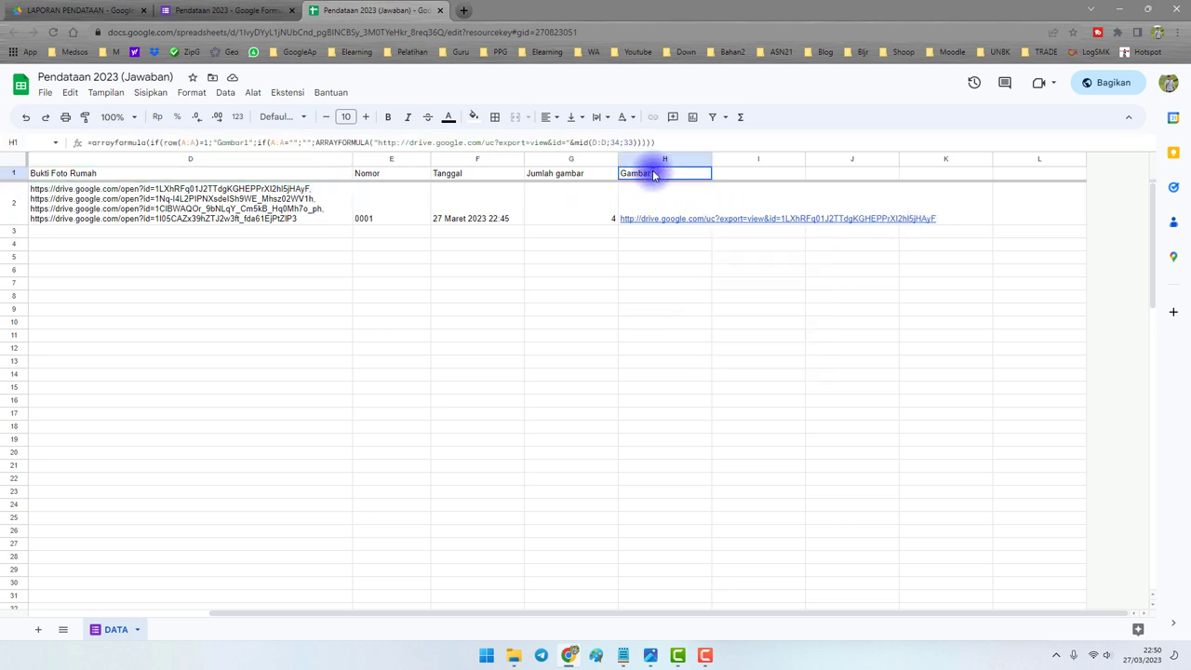
mouse_move(667, 202)
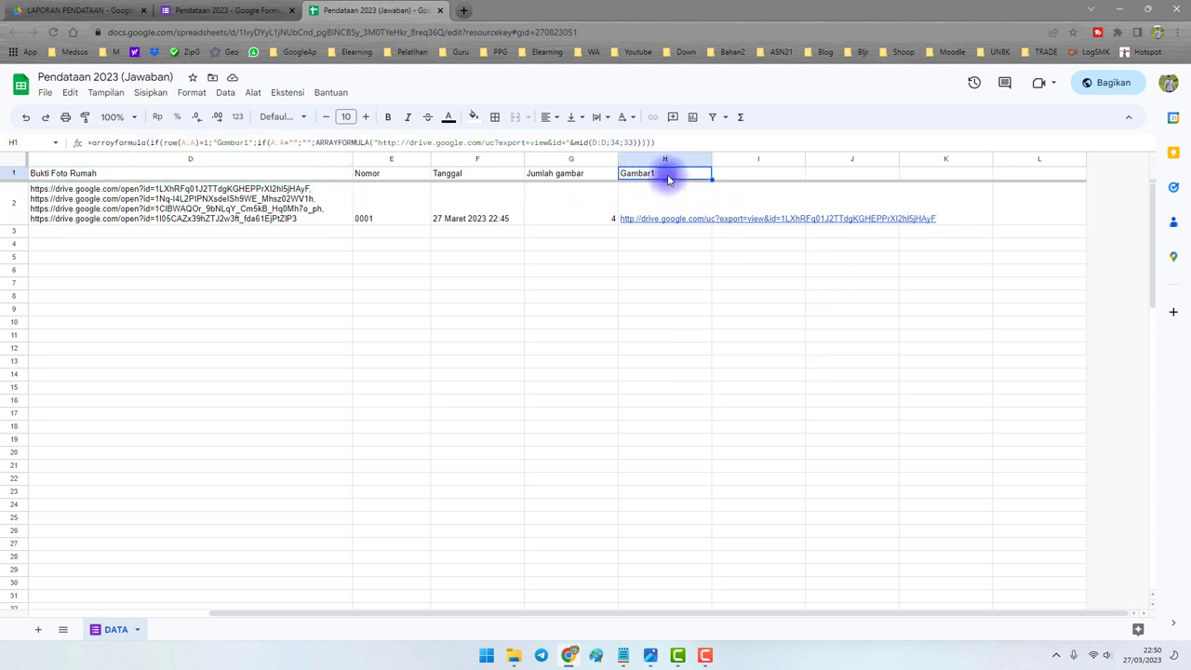
double_click(664, 172)
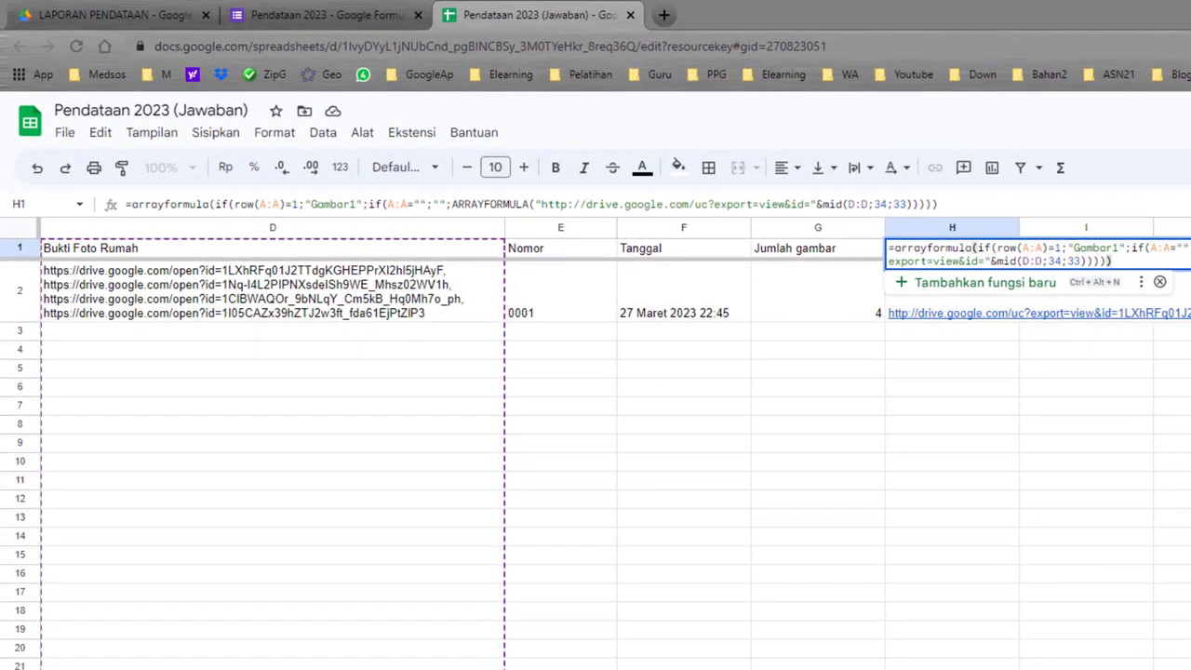
drag(1022, 261, 1036, 260)
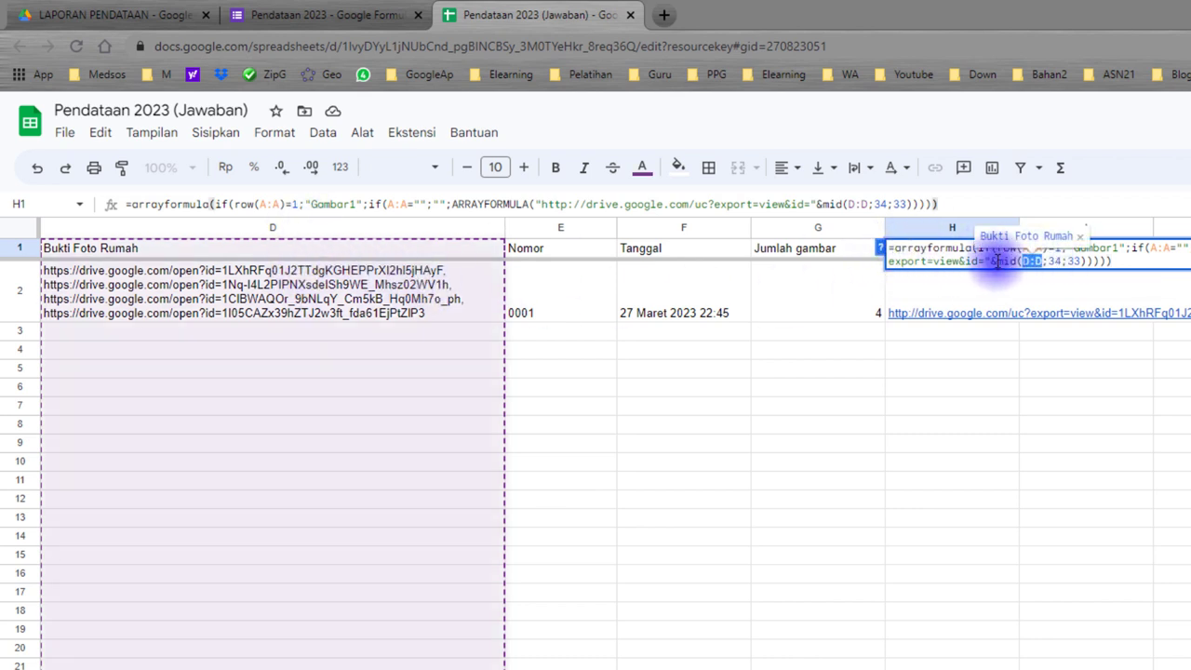
double_click(1056, 261)
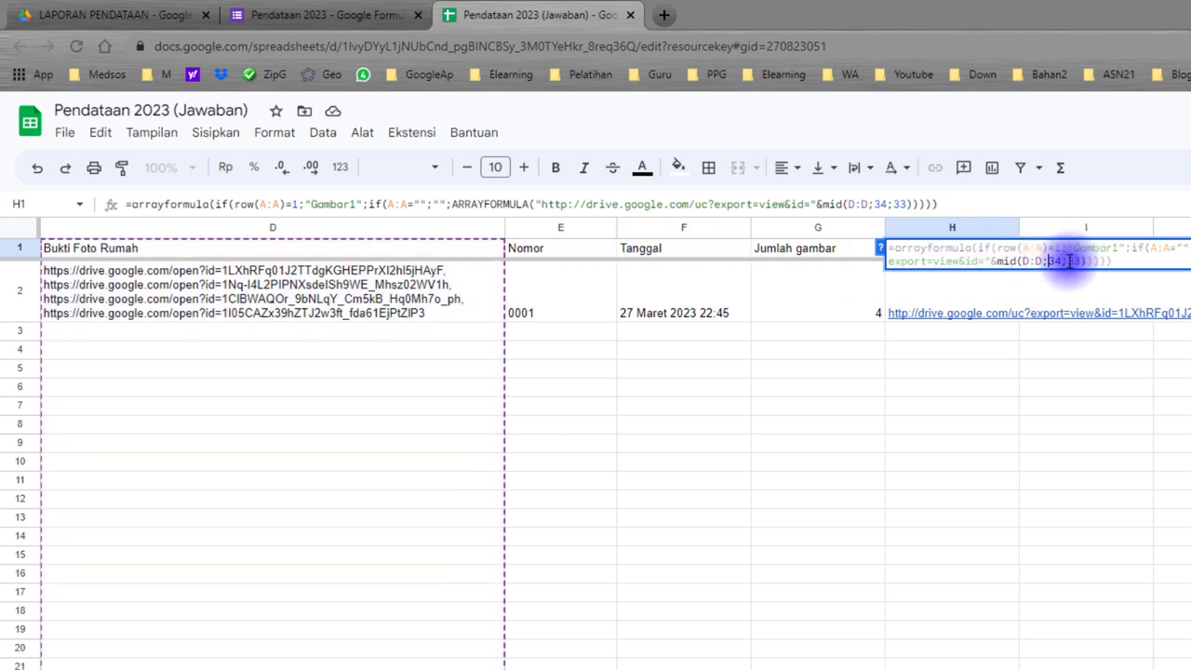
double_click(1075, 260)
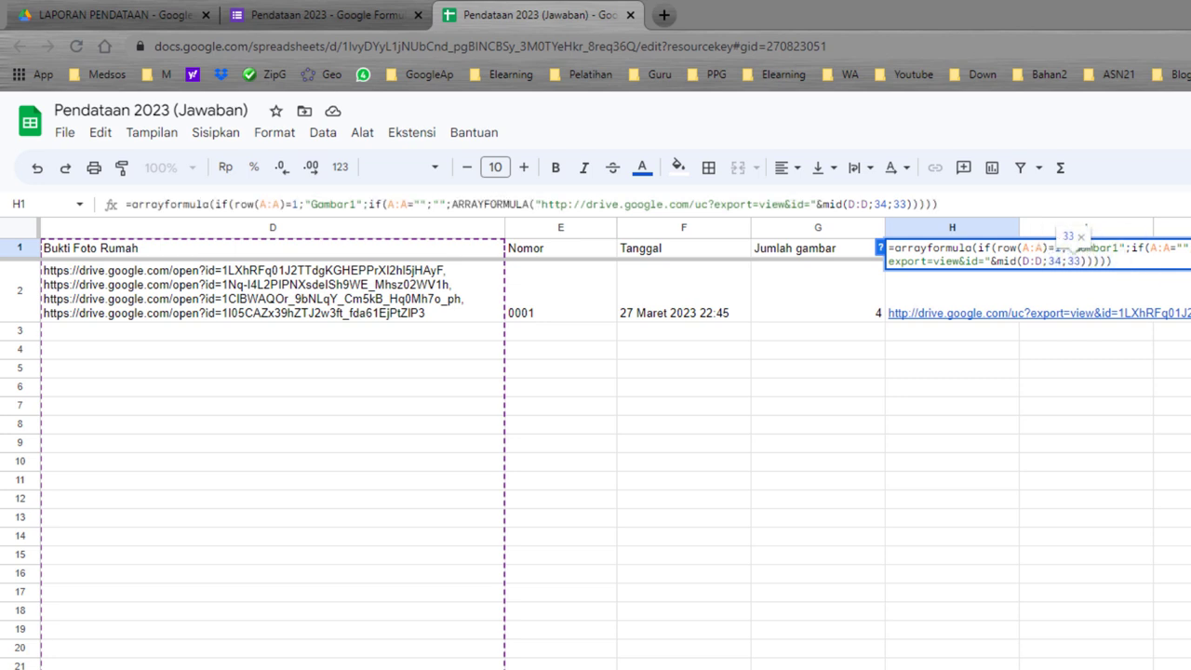
double_click(1031, 261)
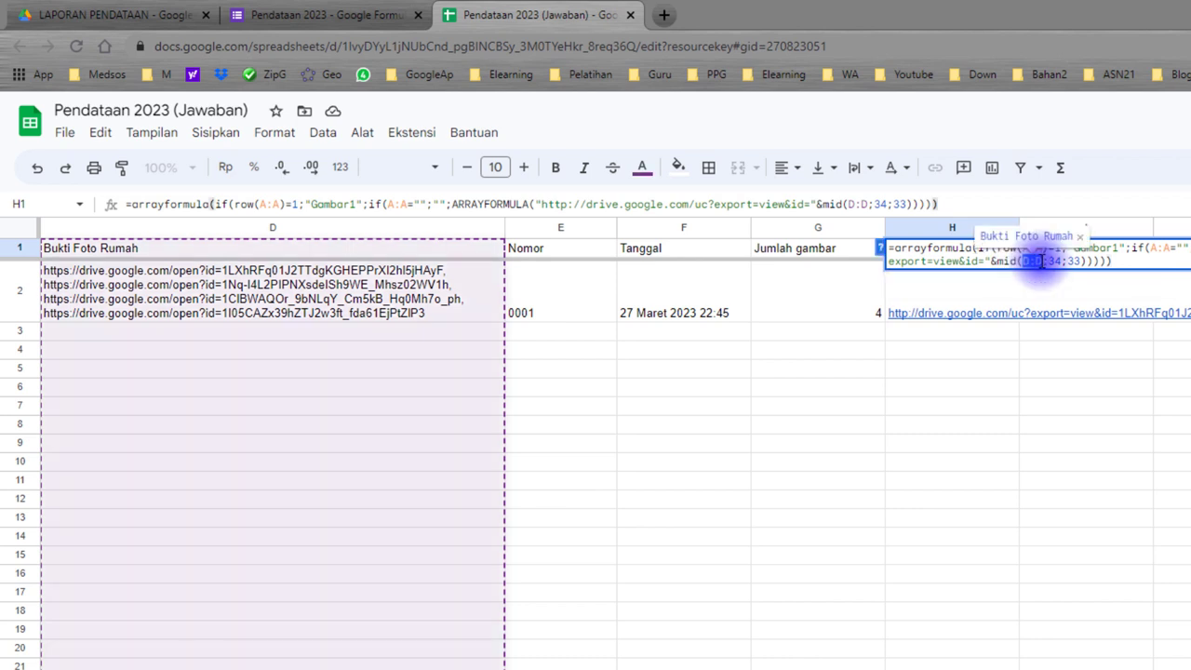
key(Return)
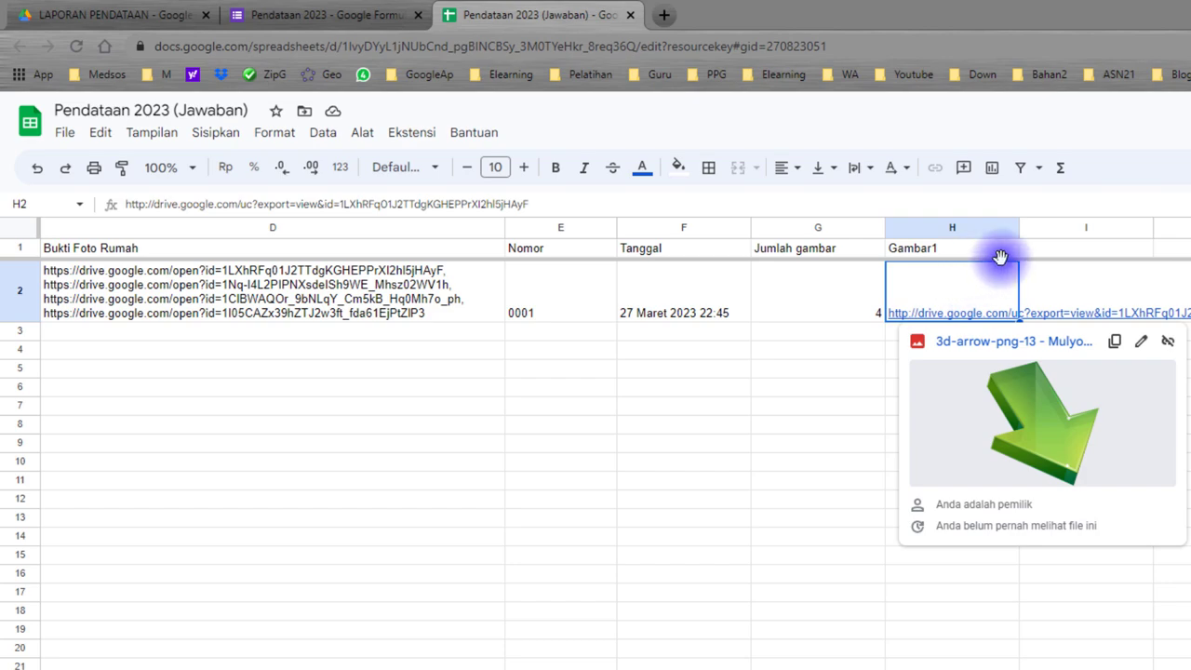
click(1070, 247)
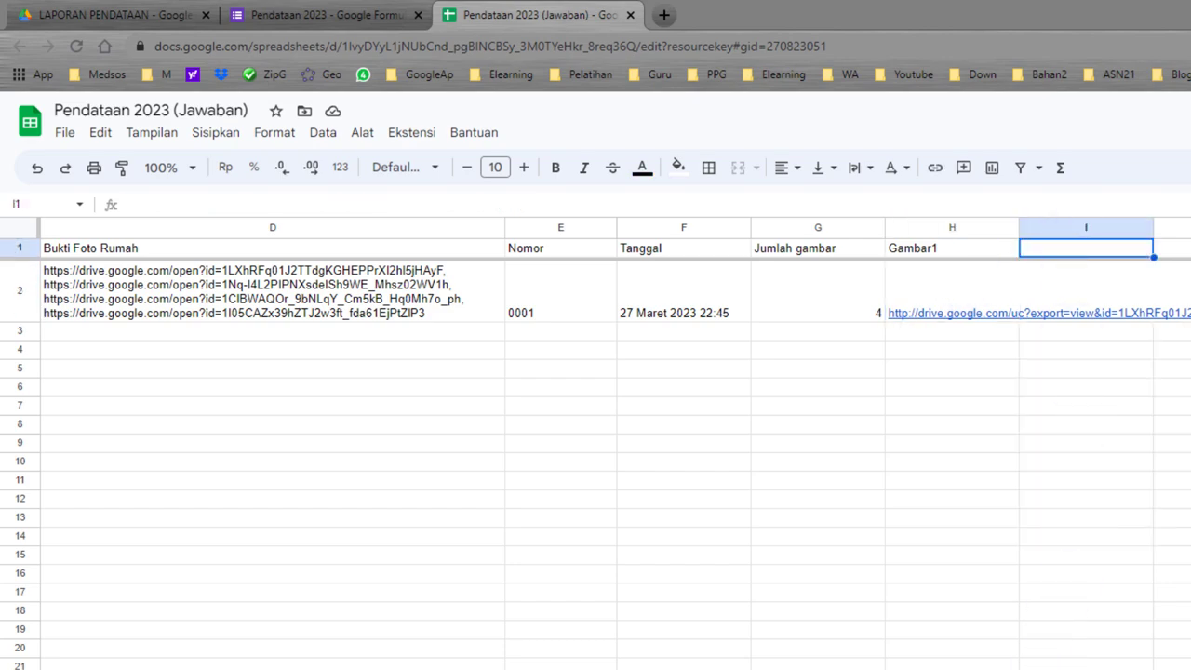
key(alt+Tab)
double_click(943, 288)
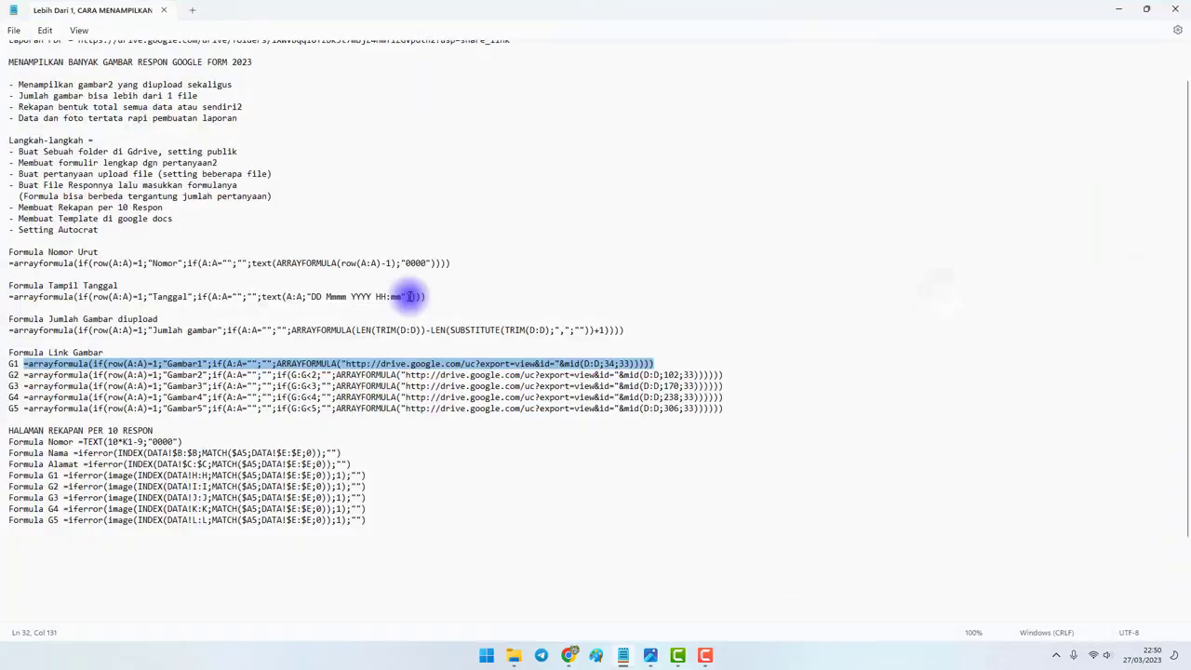
drag(737, 375, 23, 375)
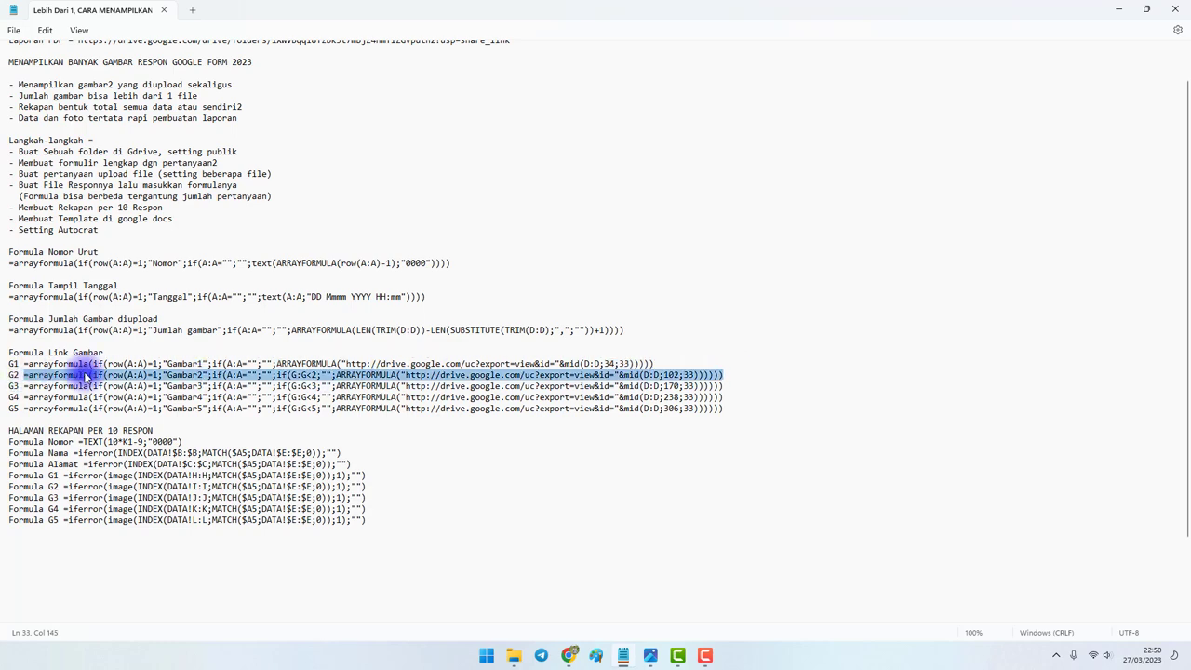
click(1147, 10)
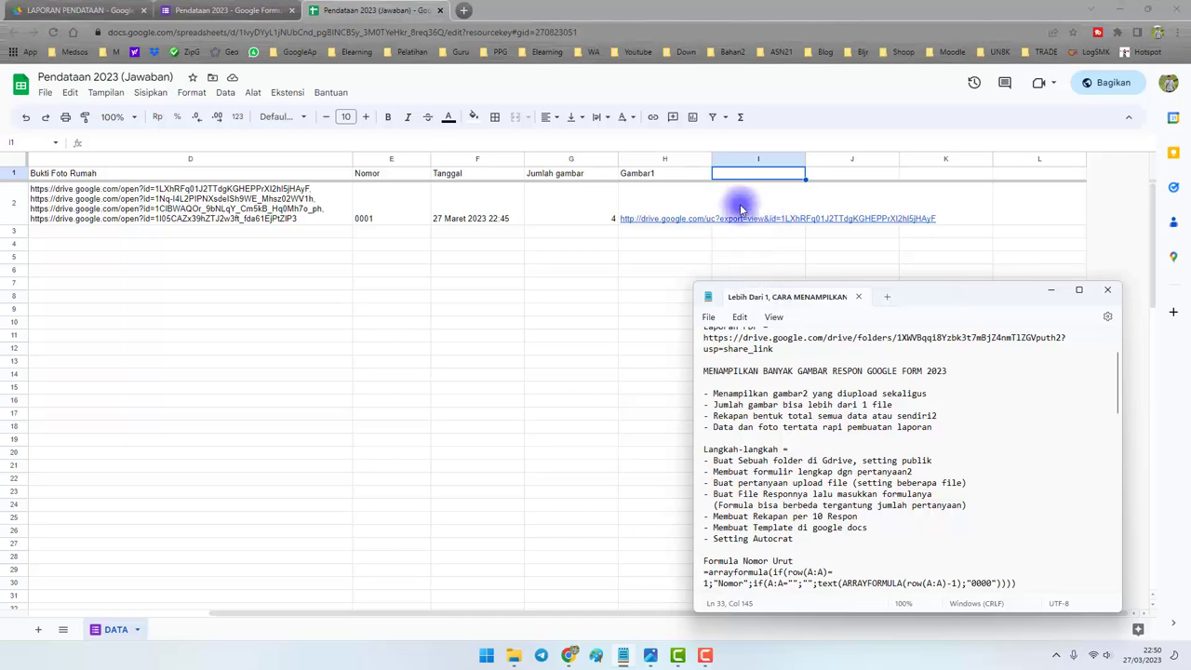
double_click(751, 179)
key(ctrl+v)
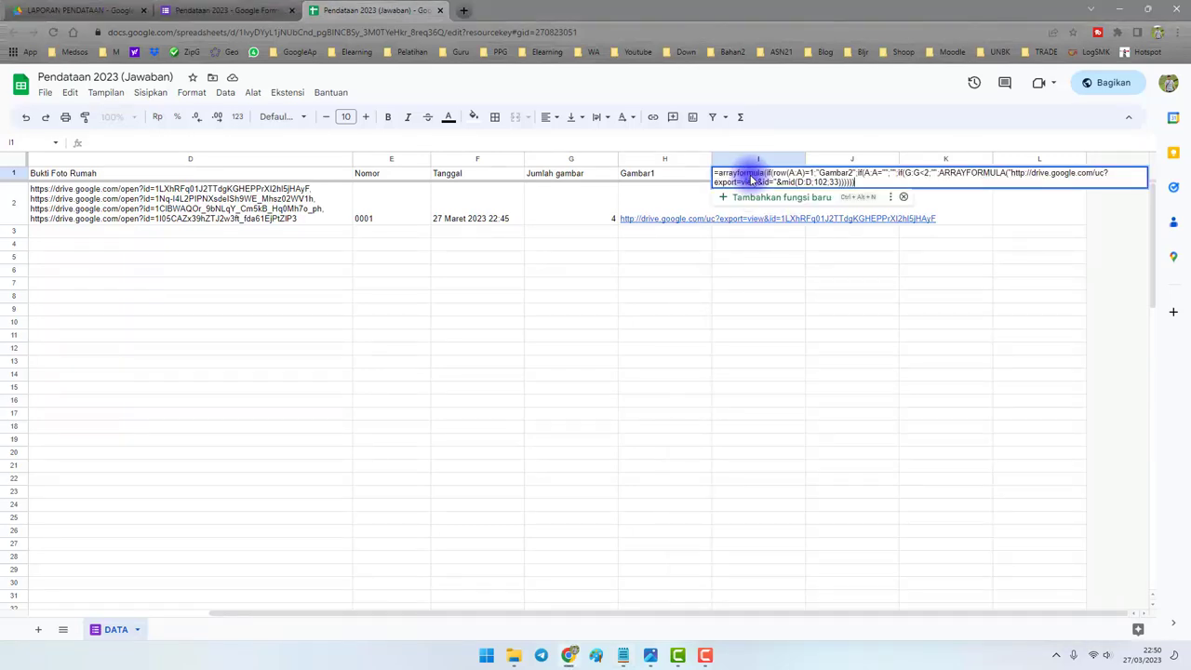
key(Return)
Enter the Gambar3, Gambar4 and Gambar5 link formulas from the notes in J1, K1 and L1, and wrap the link text in row 2
double_click(890, 173)
key(ctrl+v)
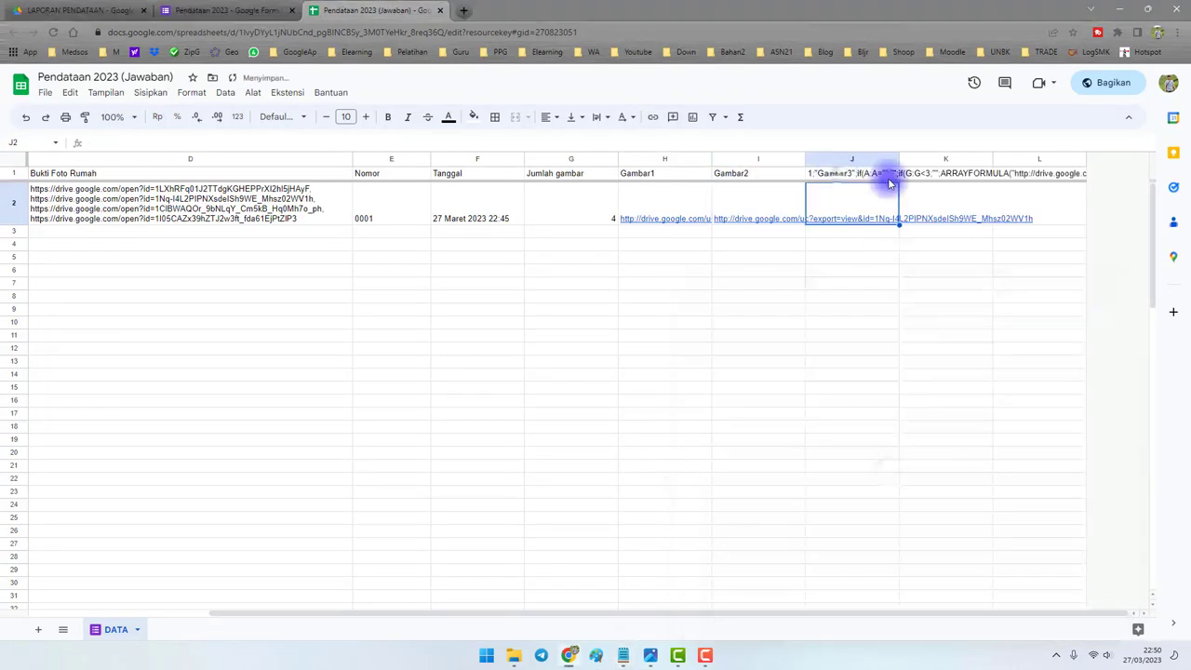
key(Tab)
key(ctrl+v)
key(Tab)
key(ctrl+v)
drag(664, 201, 992, 201)
click(802, 284)
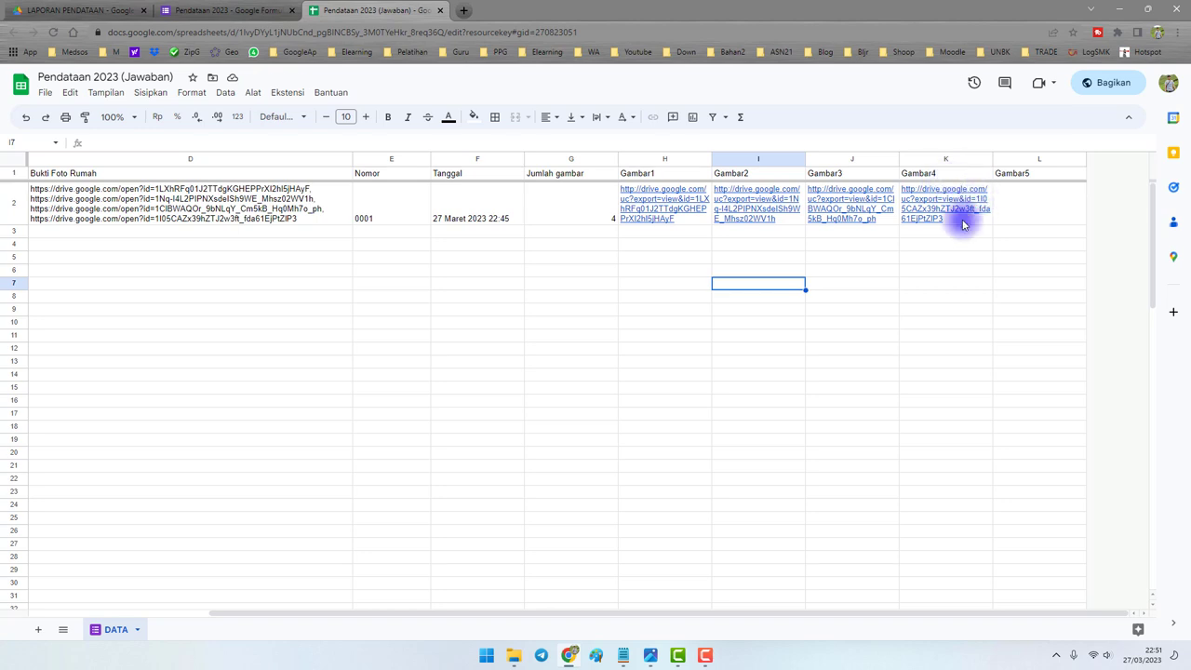
Open the image behind the Gambar1 link in H2 to check it, and return to the DATA sheet
drag(962, 220, 716, 219)
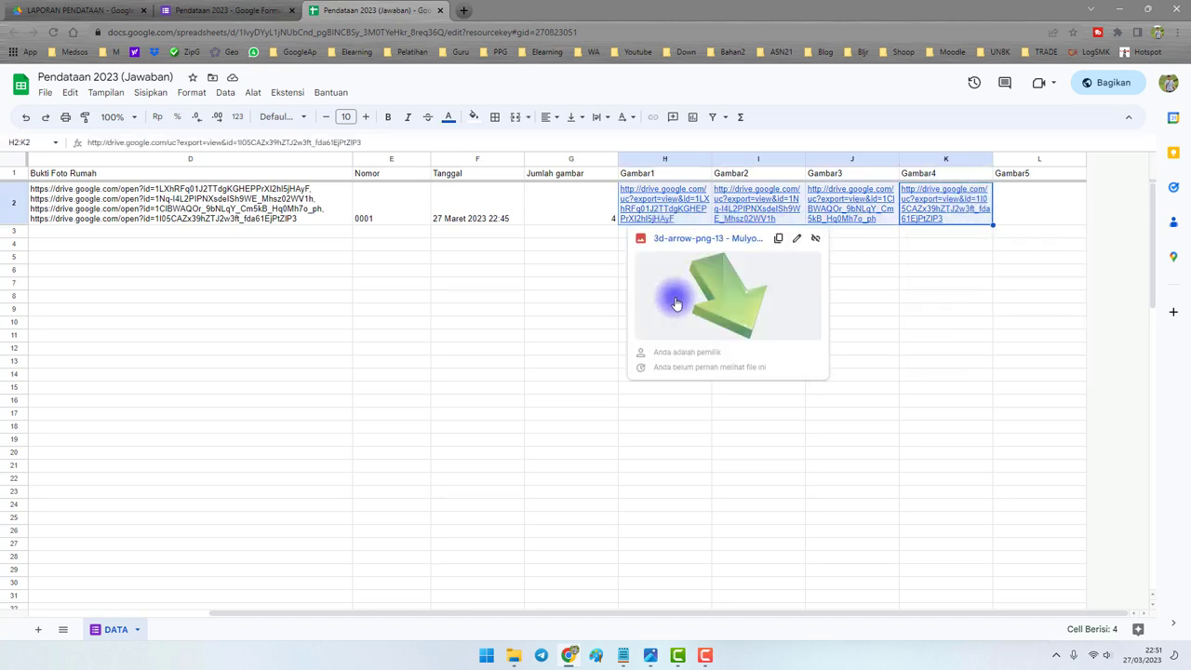
click(686, 285)
click(589, 11)
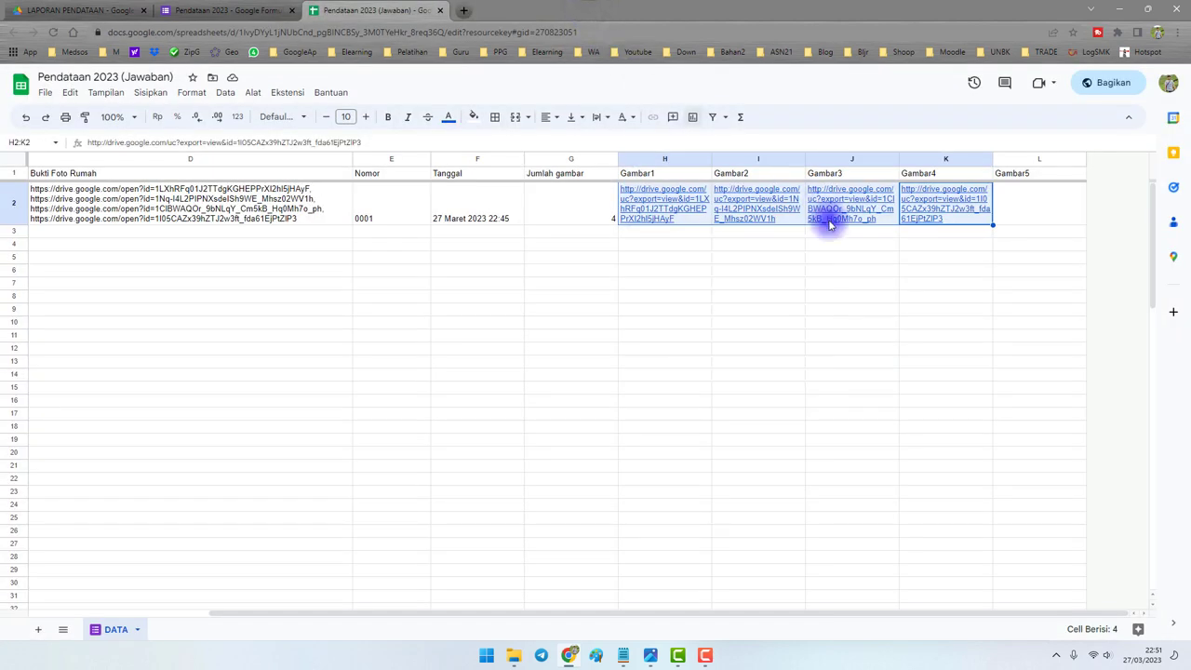
click(853, 264)
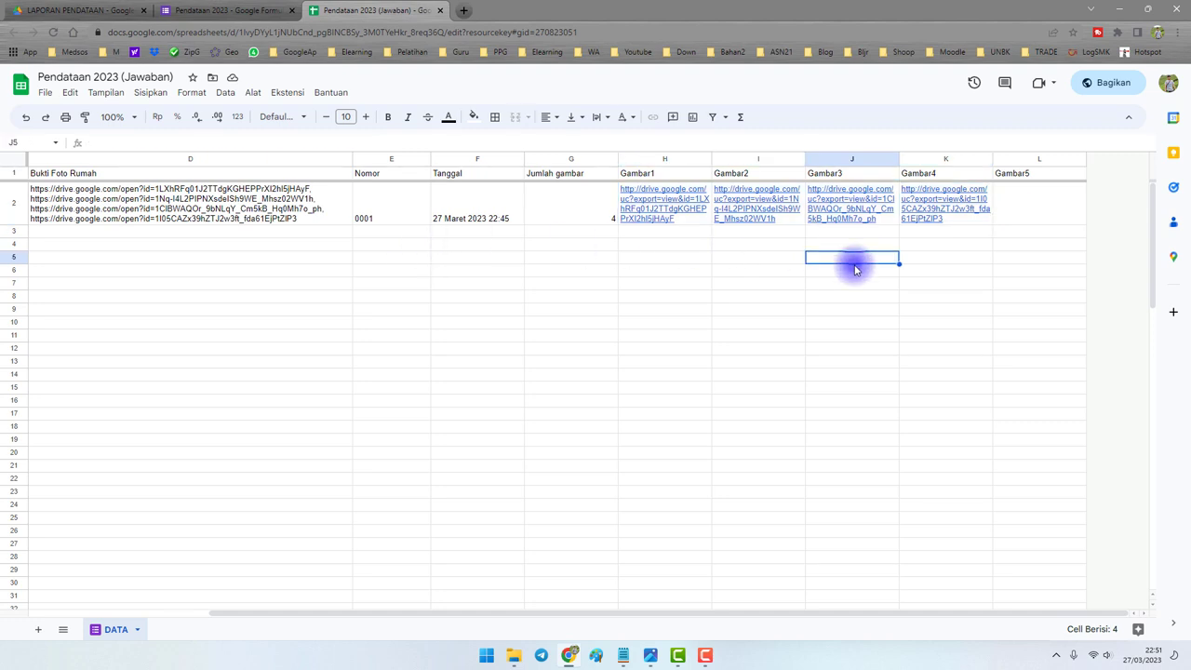
Compare the Gambar5 cell L2 with the uploaded links in D2, and review the formula in L1 without changing it
click(1024, 201)
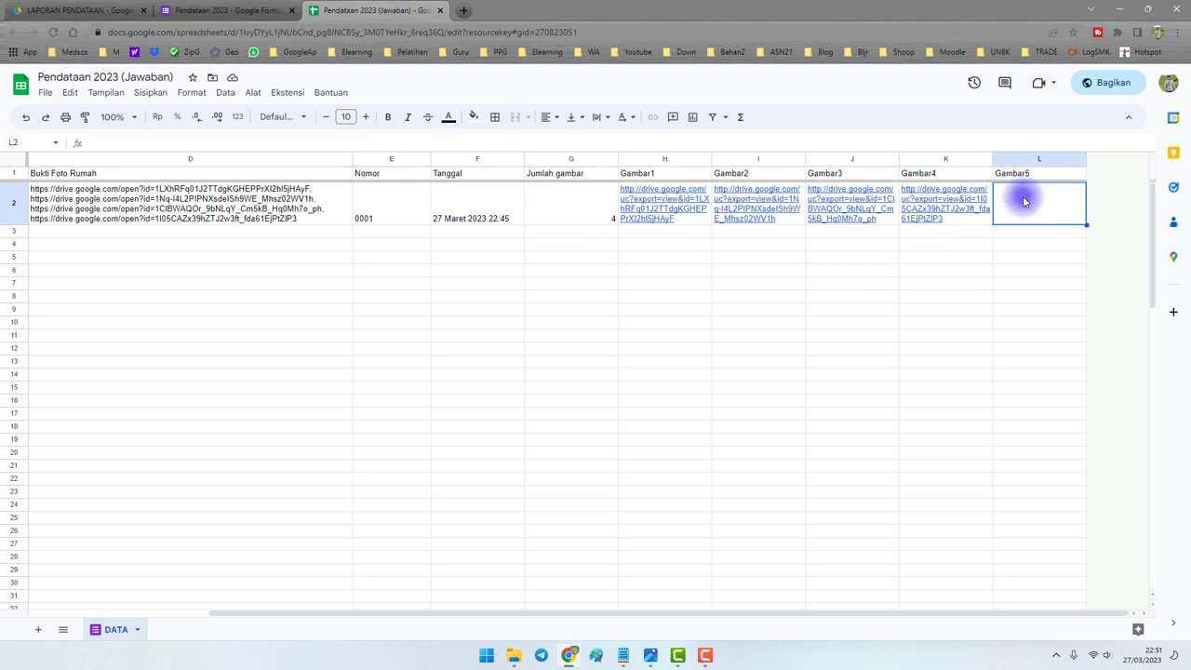
click(285, 214)
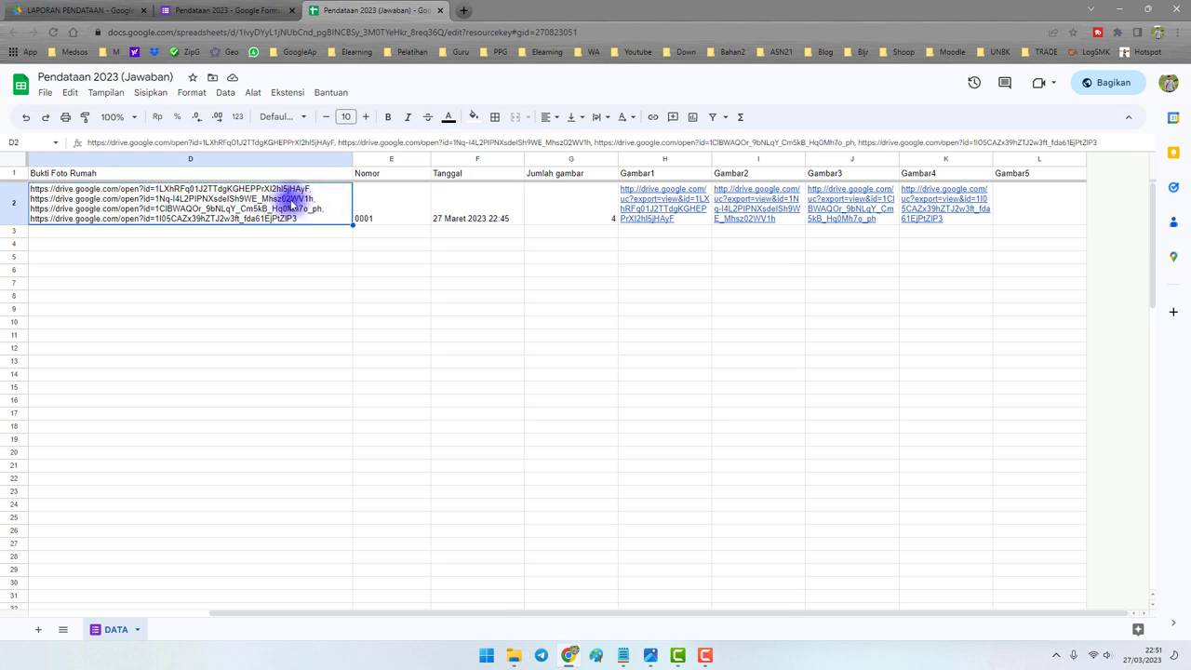
click(1030, 203)
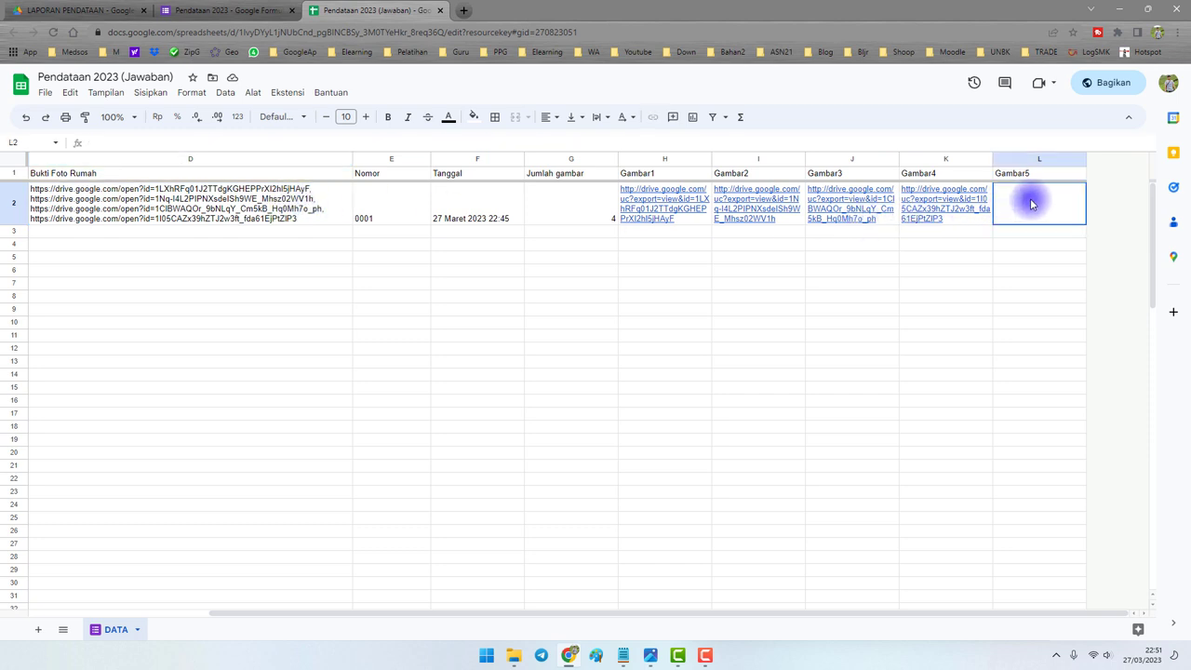
click(267, 210)
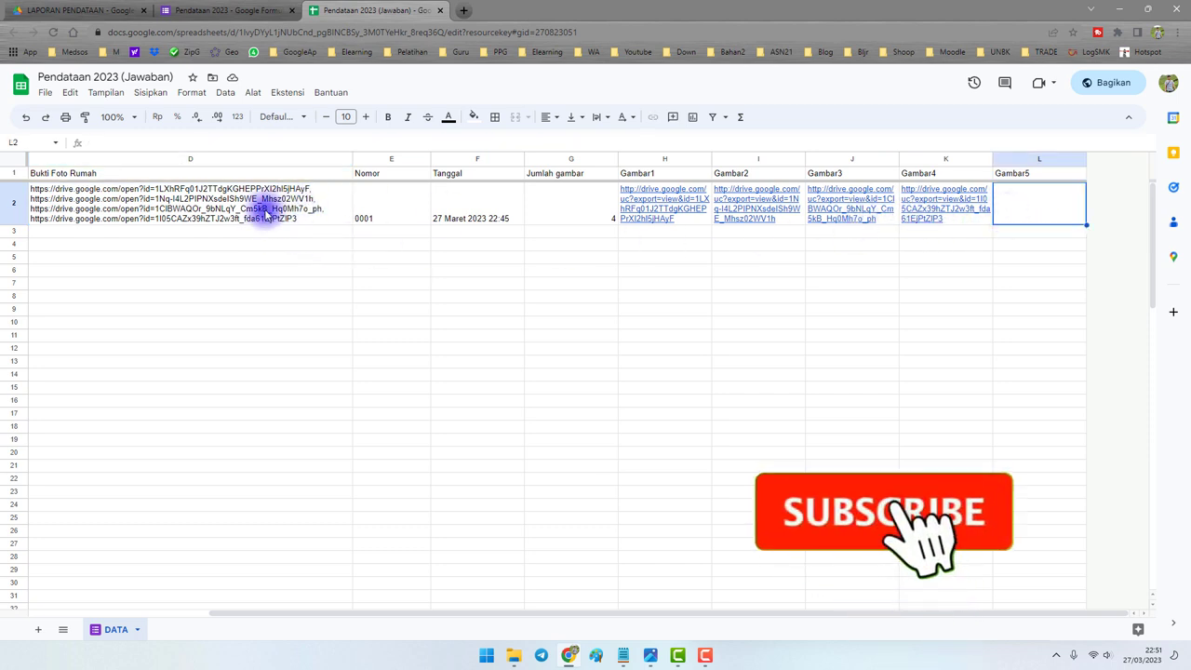
click(1031, 204)
click(1024, 173)
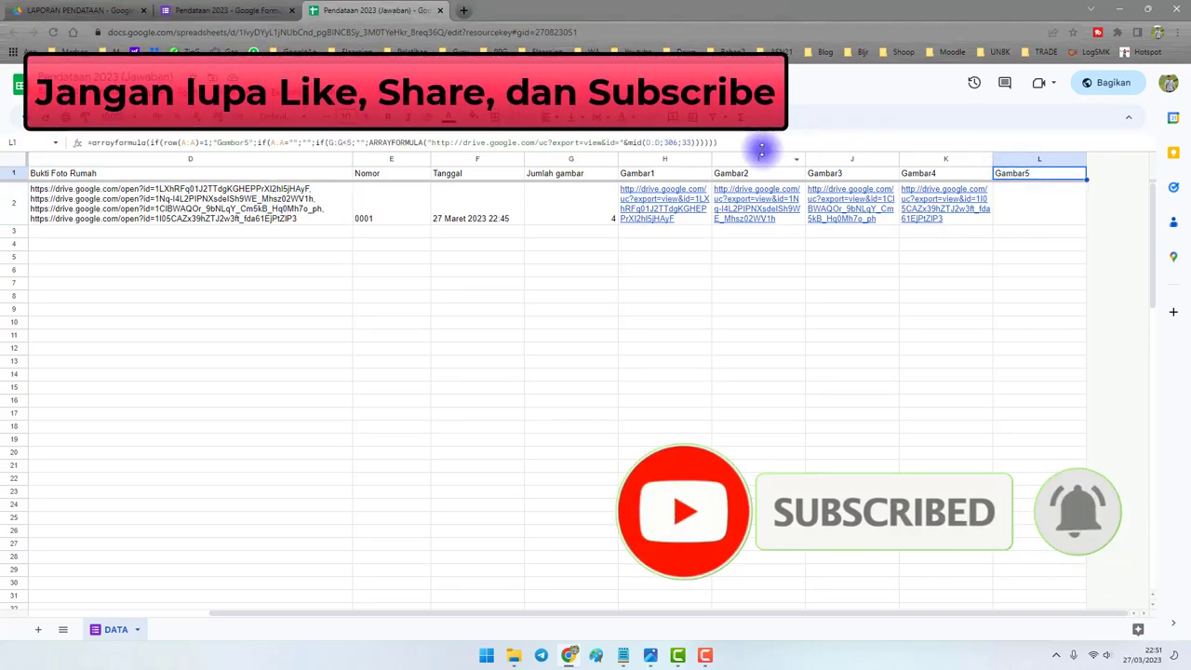
drag(716, 143, 535, 143)
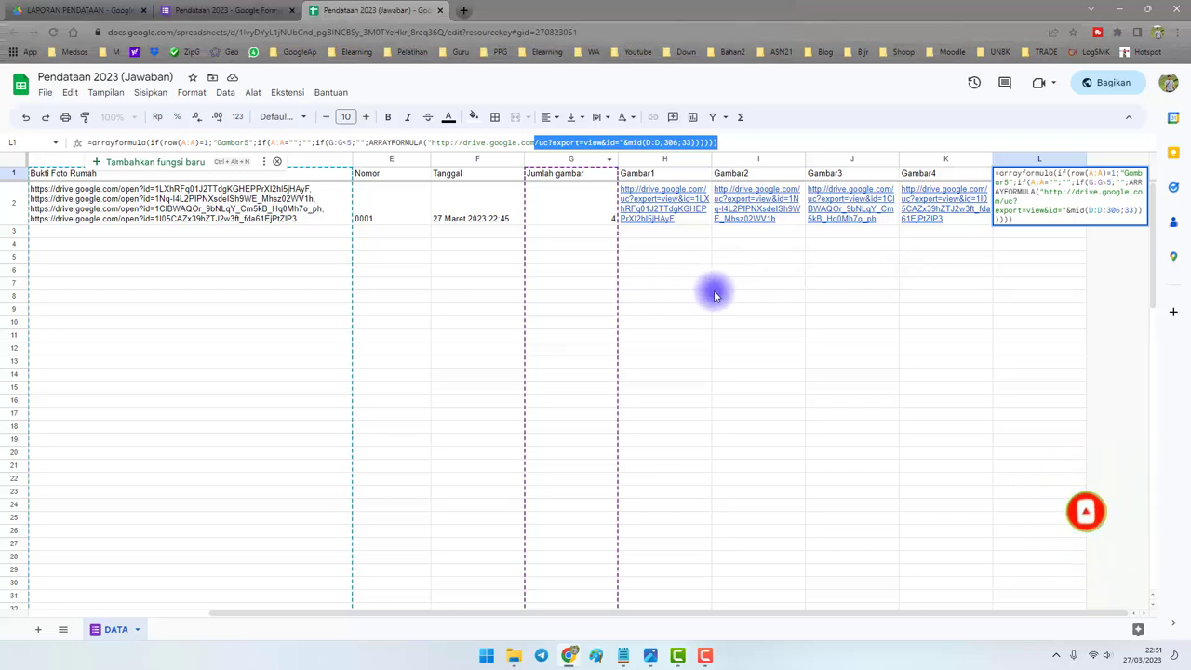
key(Escape)
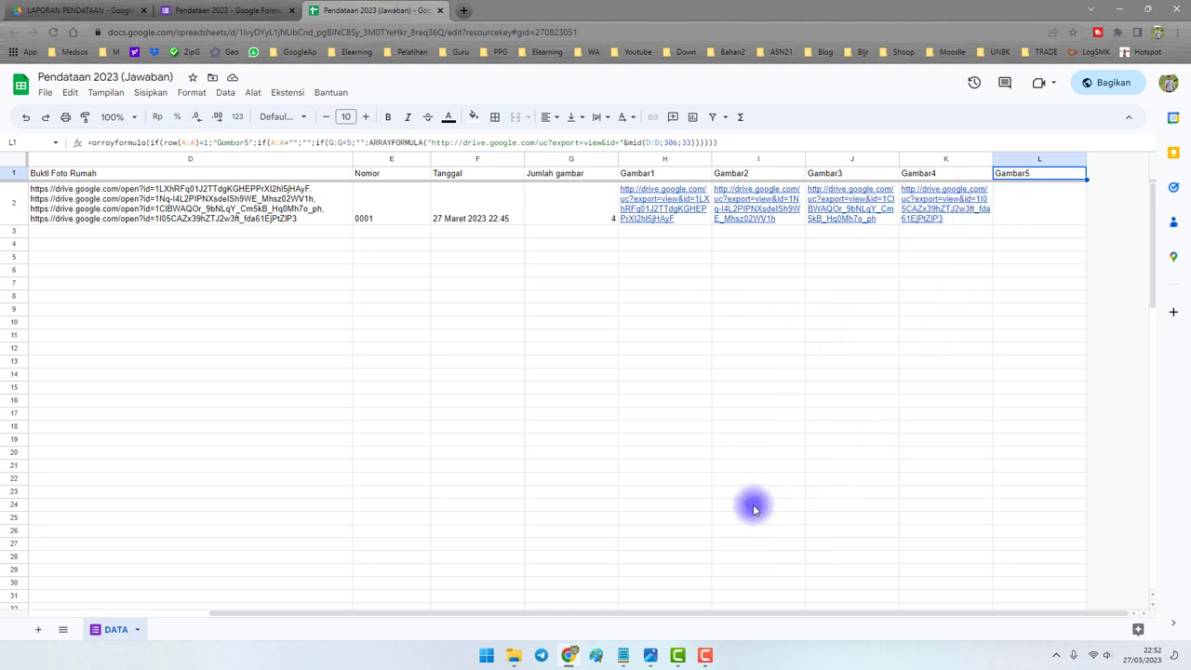
Find the HALAMAN REKAPAN PER 10 RESPON section with the recap page formulas in the notes
click(622, 655)
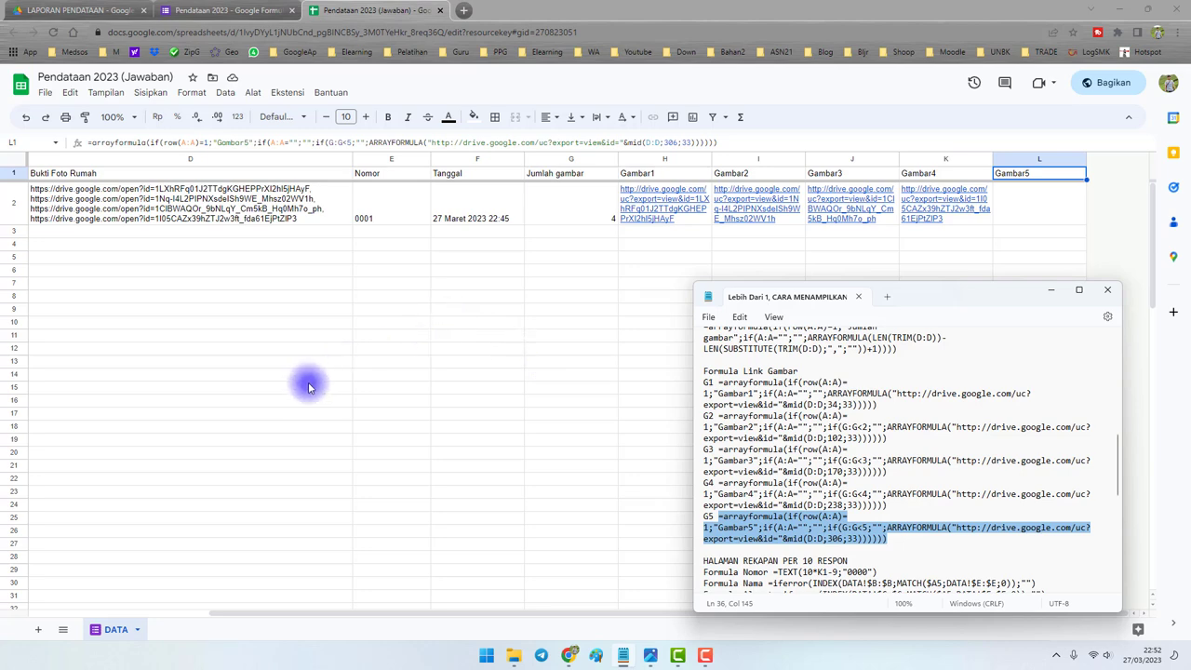
scroll(865, 511, down, 3)
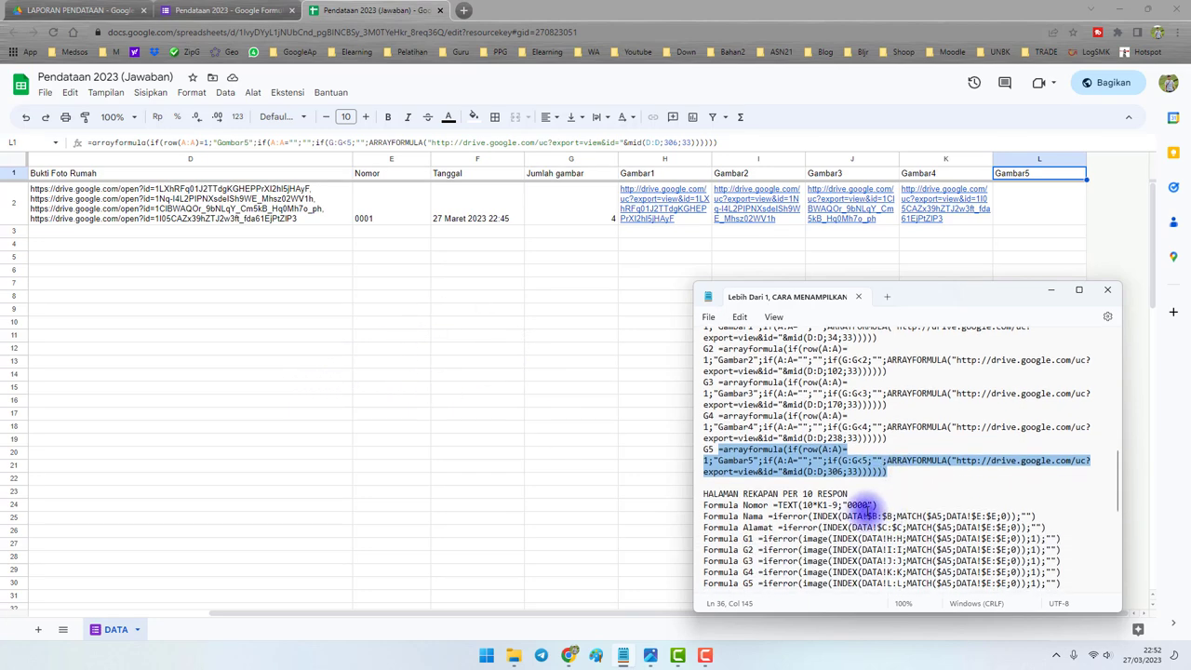
scroll(865, 510, down, 1)
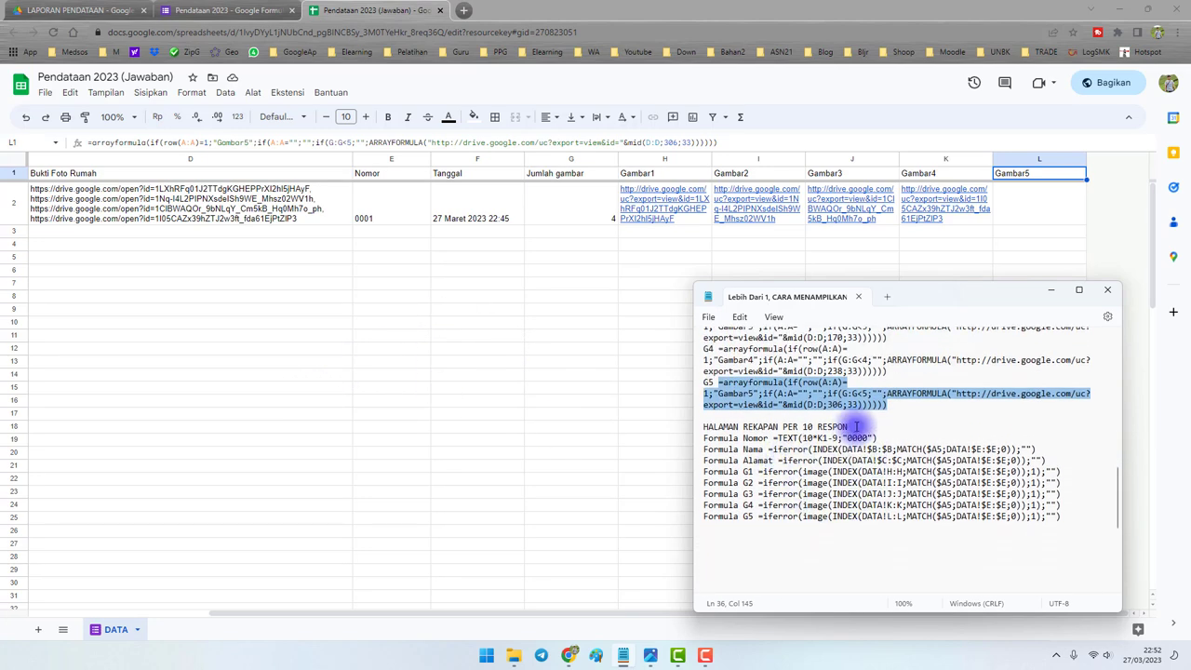
drag(704, 426, 848, 426)
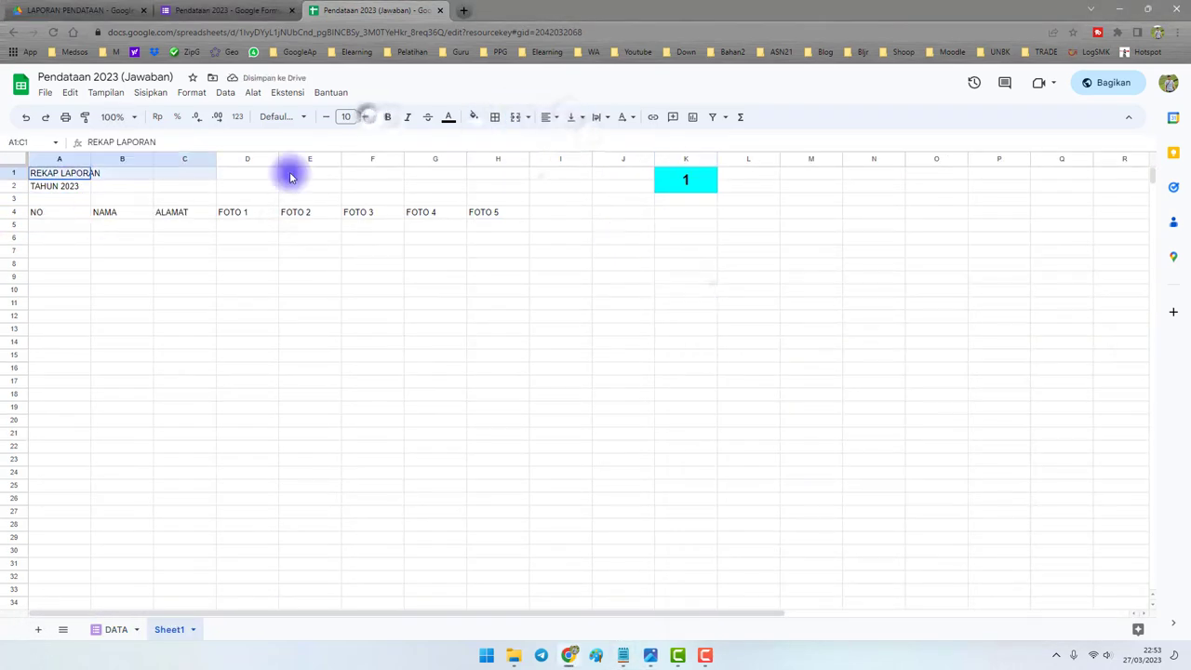
Increase the height of rows 5 to 14 in the Sheet1 recap table and align their contents to the top centre
drag(59, 225, 623, 341)
drag(13, 347, 14, 391)
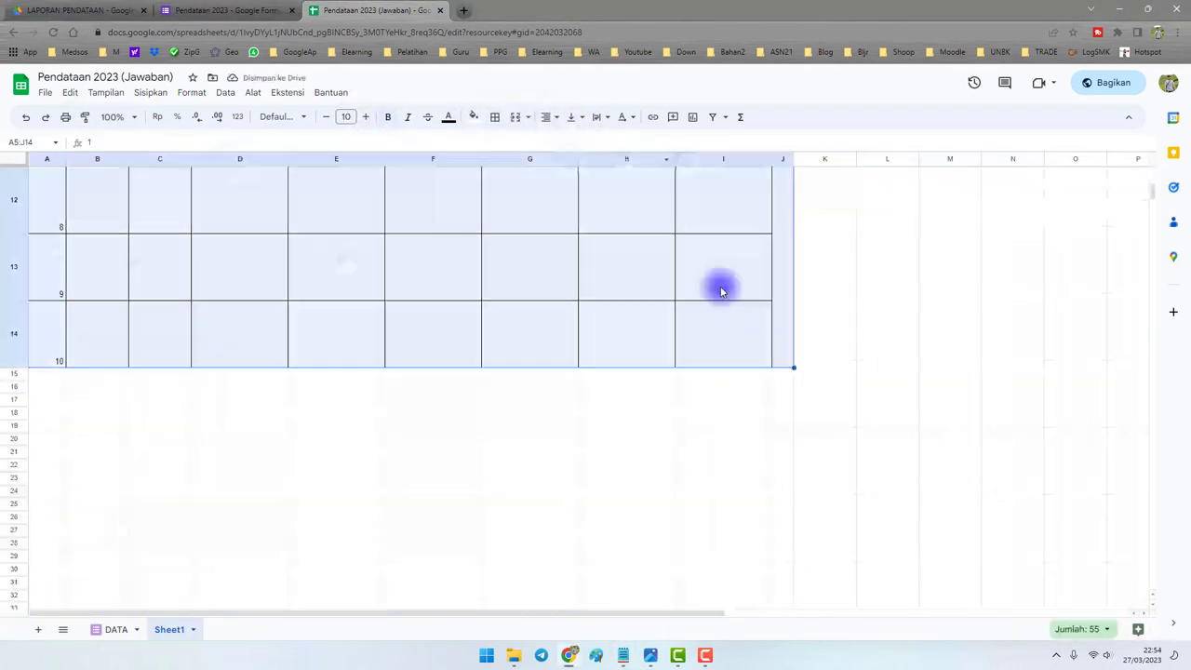
scroll(720, 292, up, 5)
click(529, 270)
Review the ten numbered rows of the recap table on Sheet1 and the page number cell K1
scroll(416, 316, down, 3)
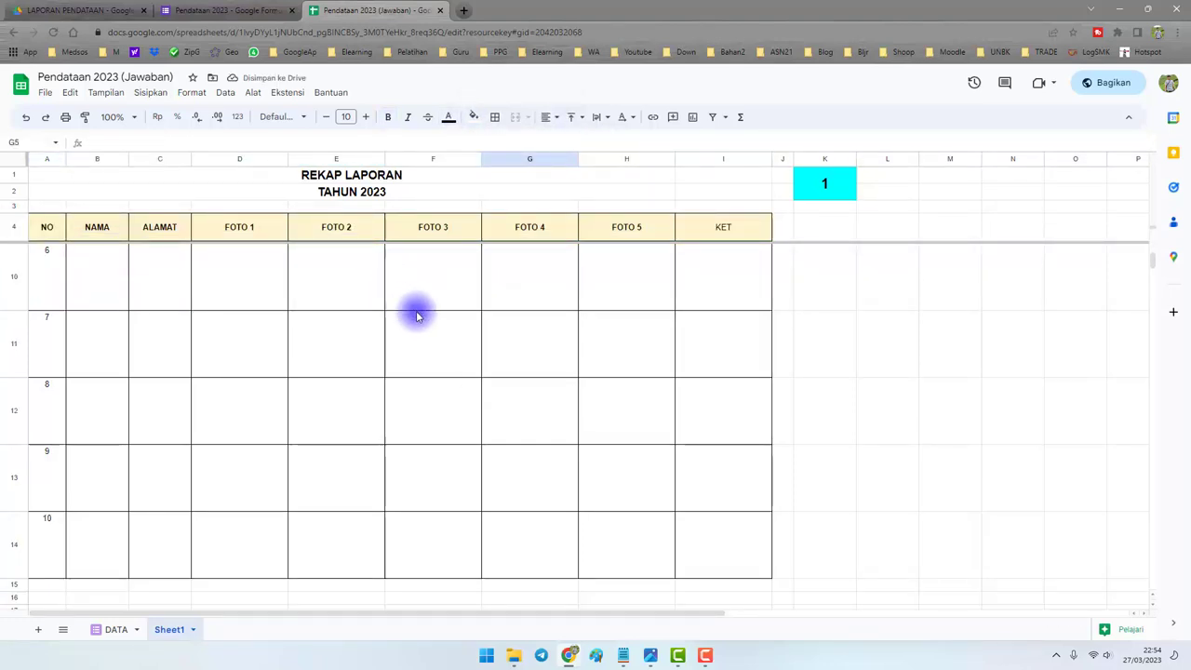
scroll(415, 316, up, 3)
scroll(81, 293, down, 2)
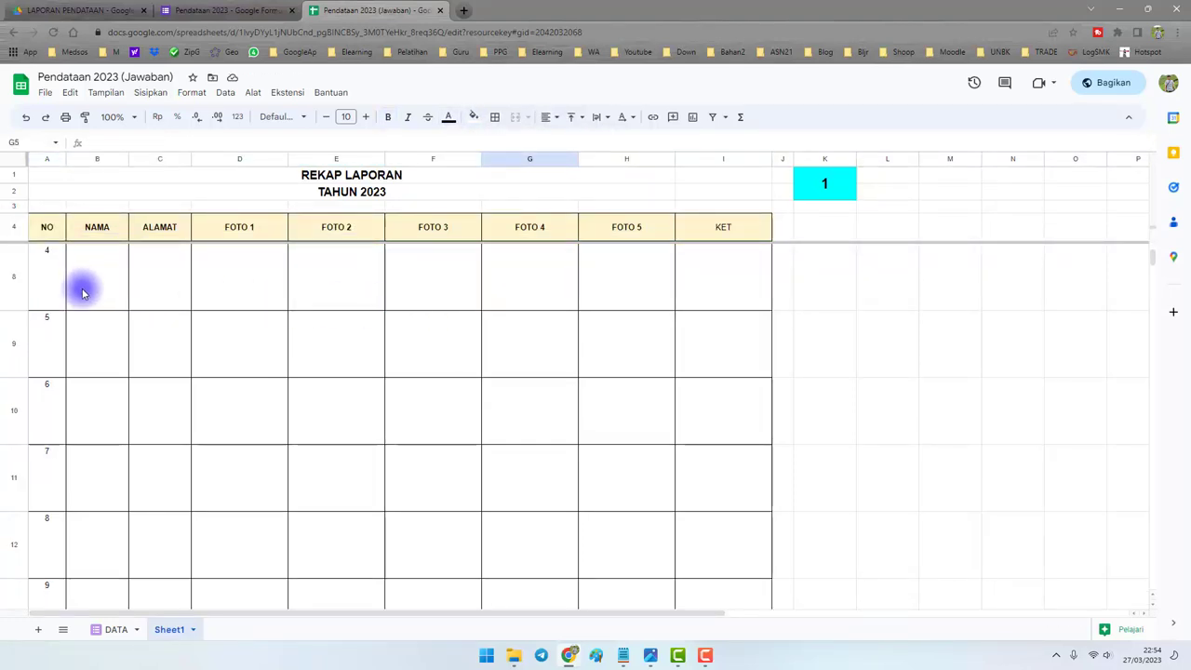
scroll(81, 293, down, 3)
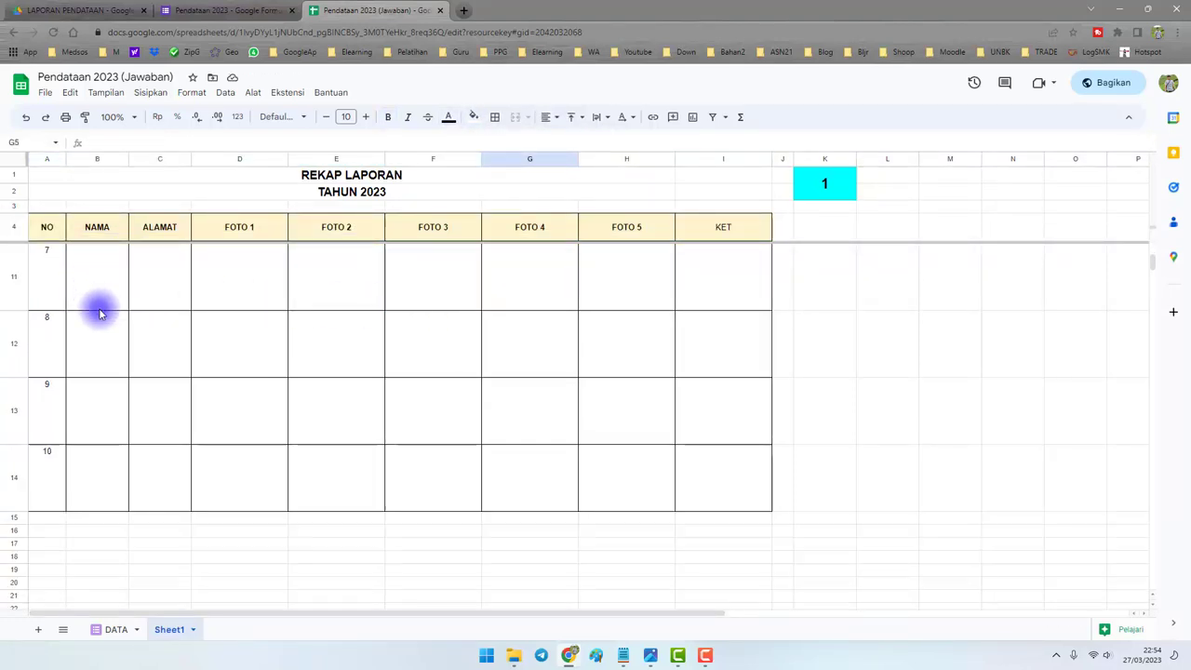
click(43, 457)
scroll(277, 347, up, 1)
scroll(279, 348, up, 5)
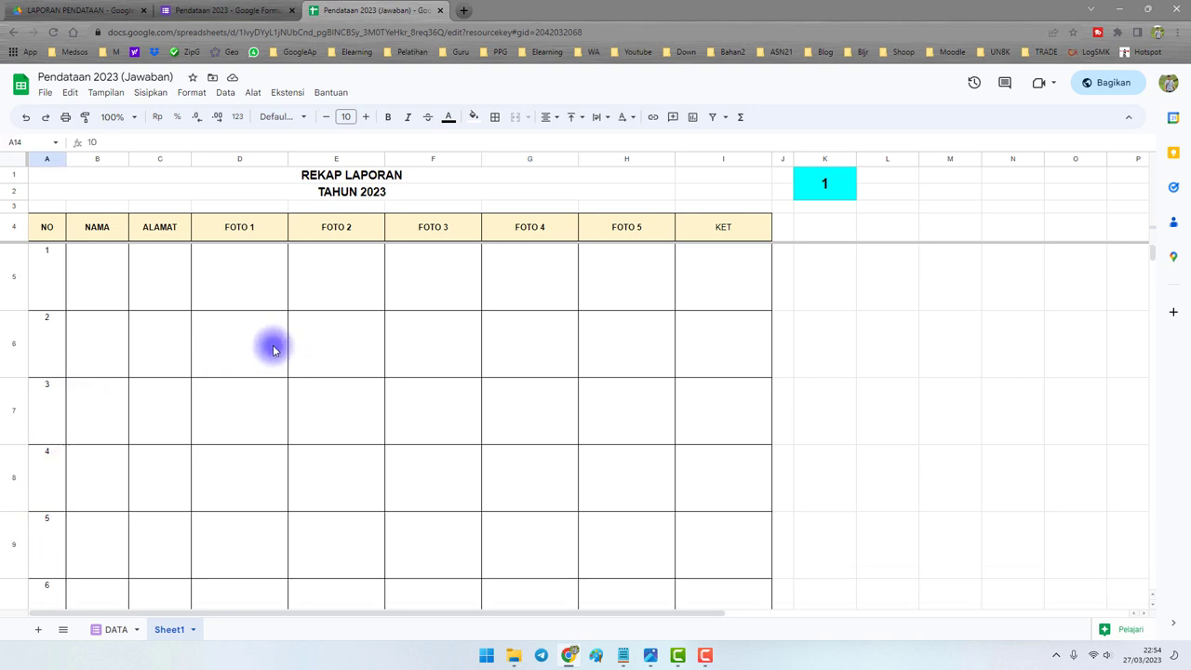
scroll(162, 401, down, 6)
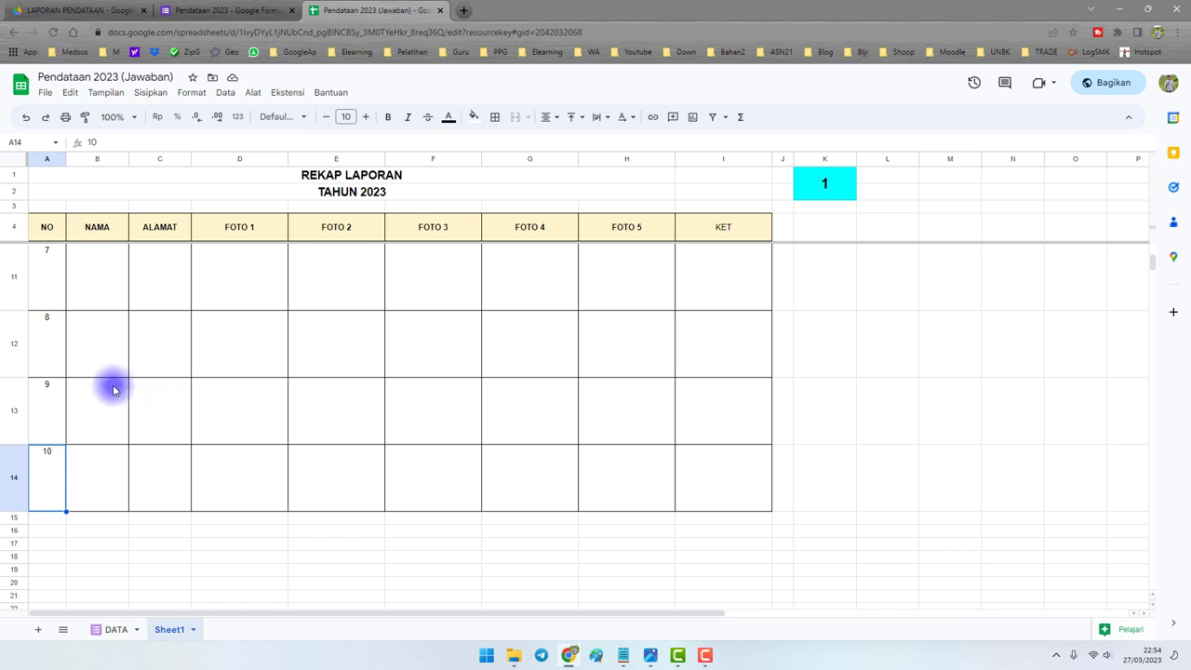
scroll(113, 389, up, 5)
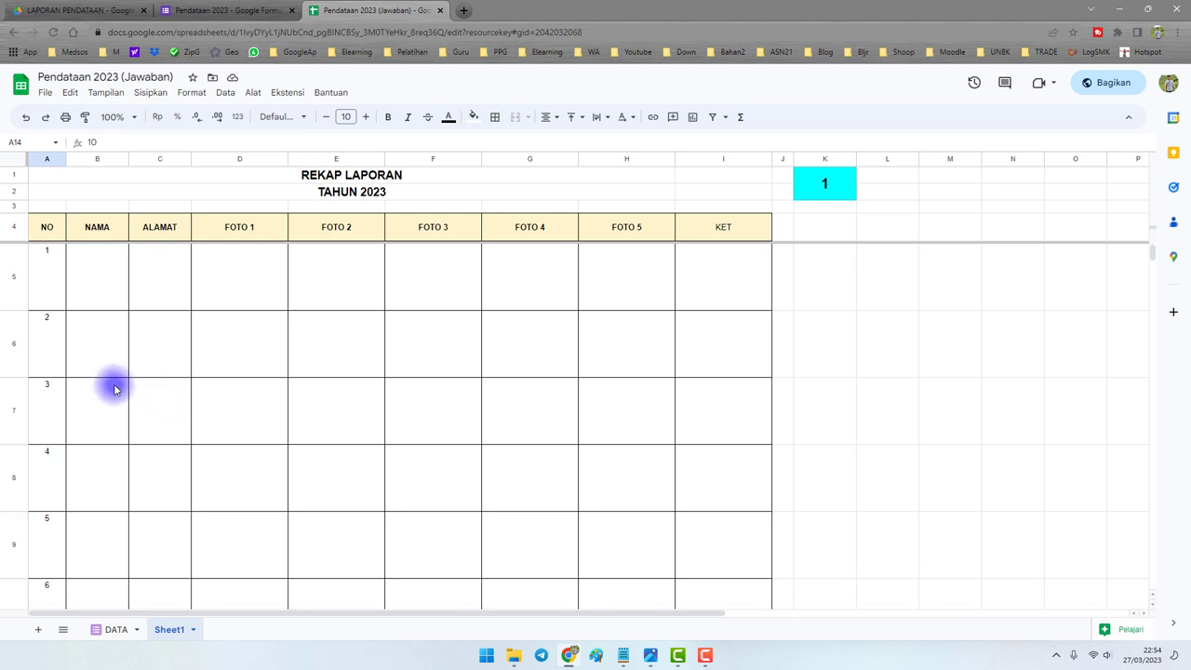
click(822, 191)
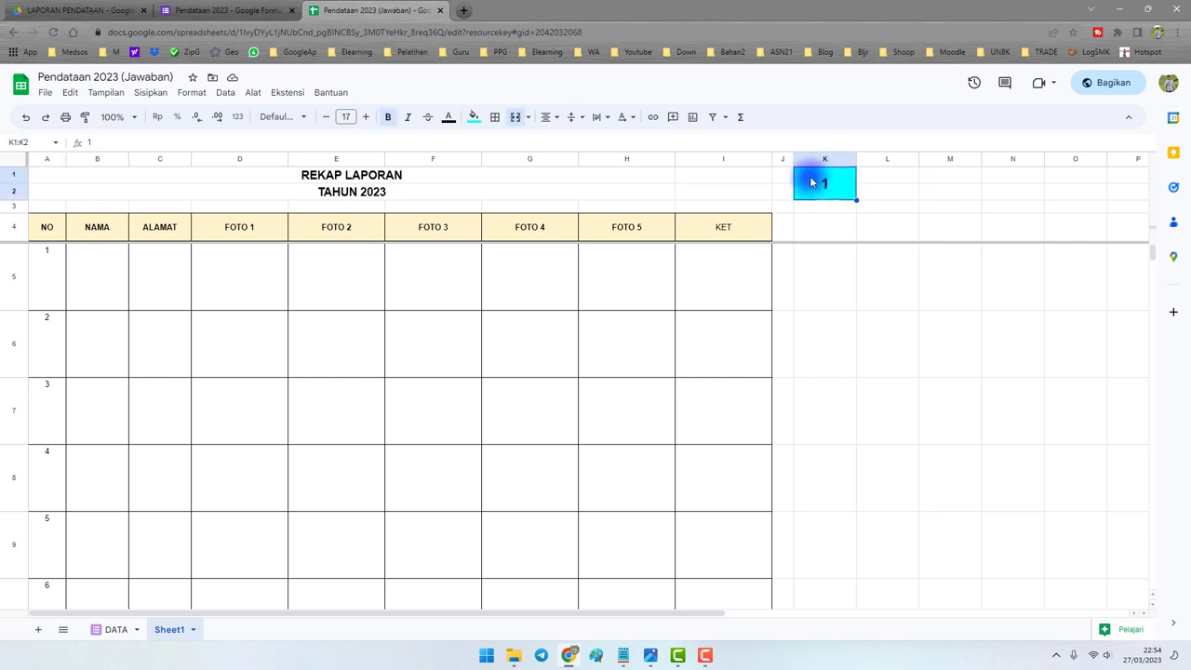
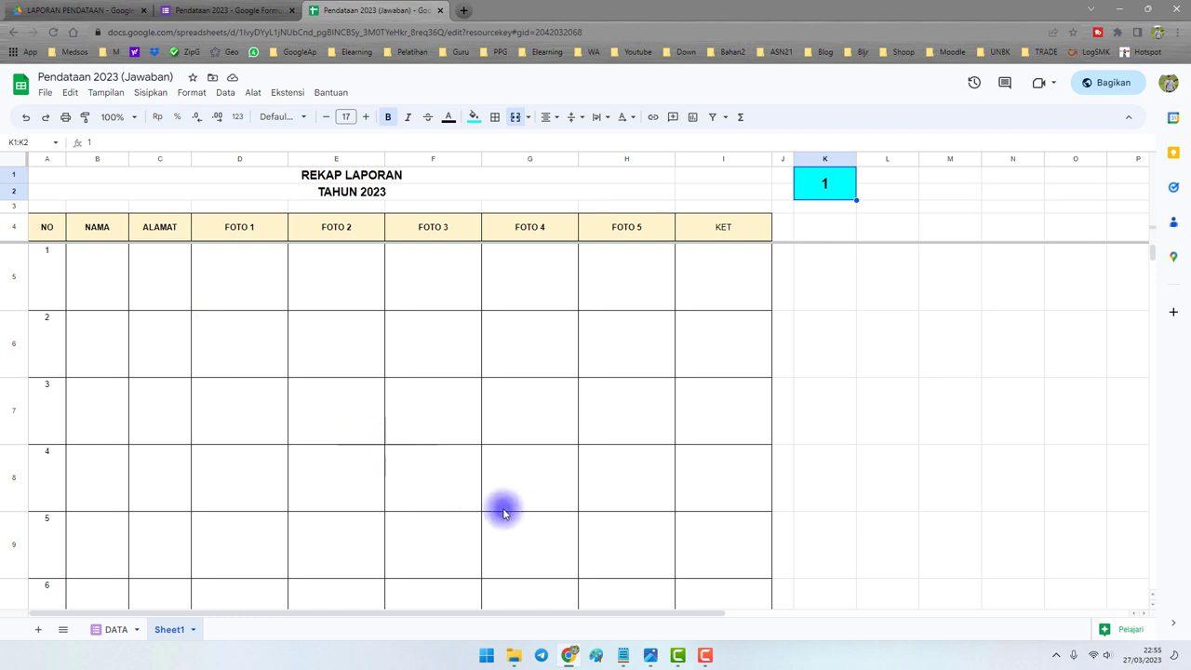
Copy the Formula Nomor from the notes into cell A5: =TEXT(10*K1-9;"0000")
click(619, 653)
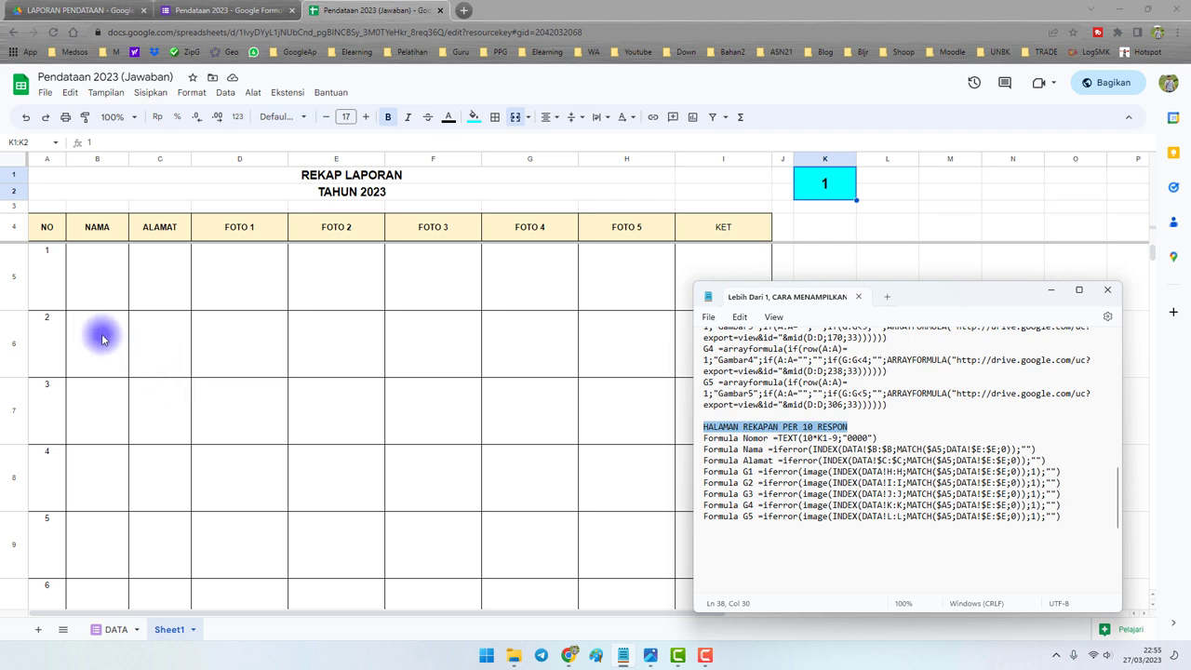
drag(877, 437, 774, 437)
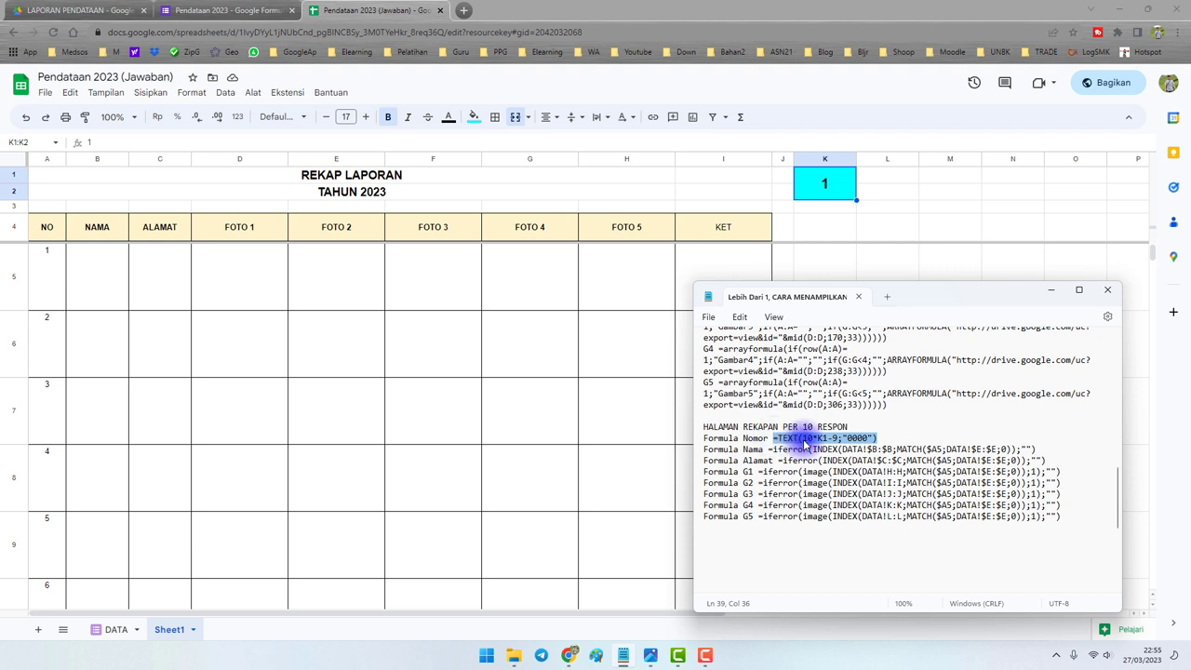
click(47, 263)
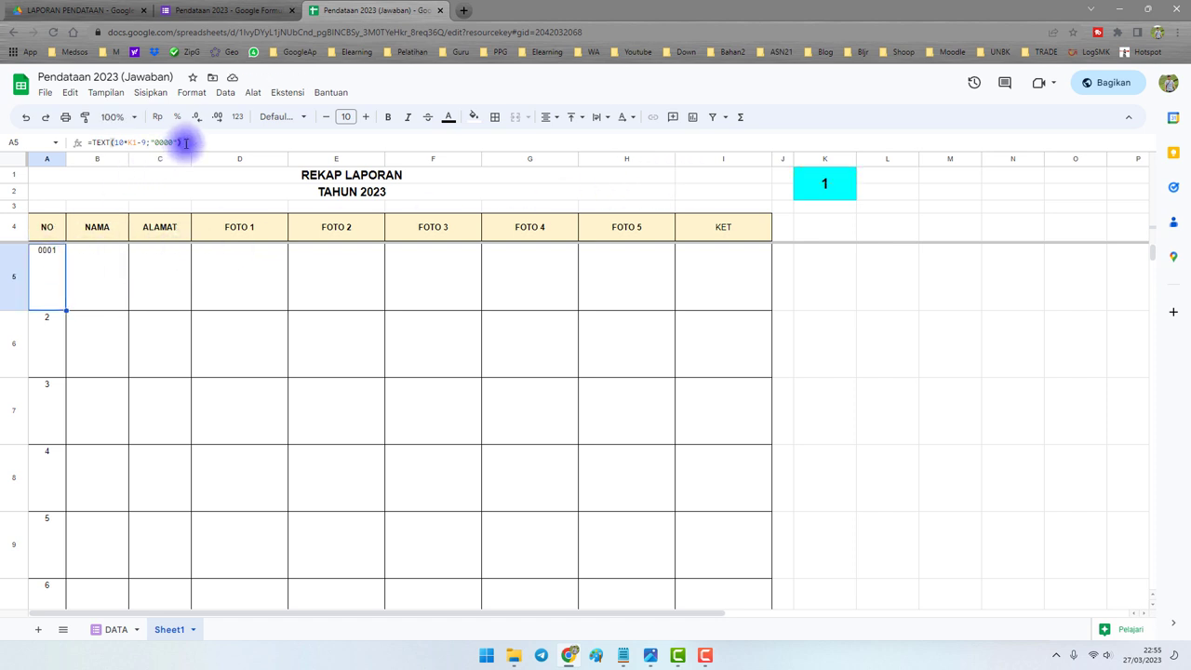
Inspect the K1 reference in the A5 formula and the cell it points to, without changing anything
double_click(131, 142)
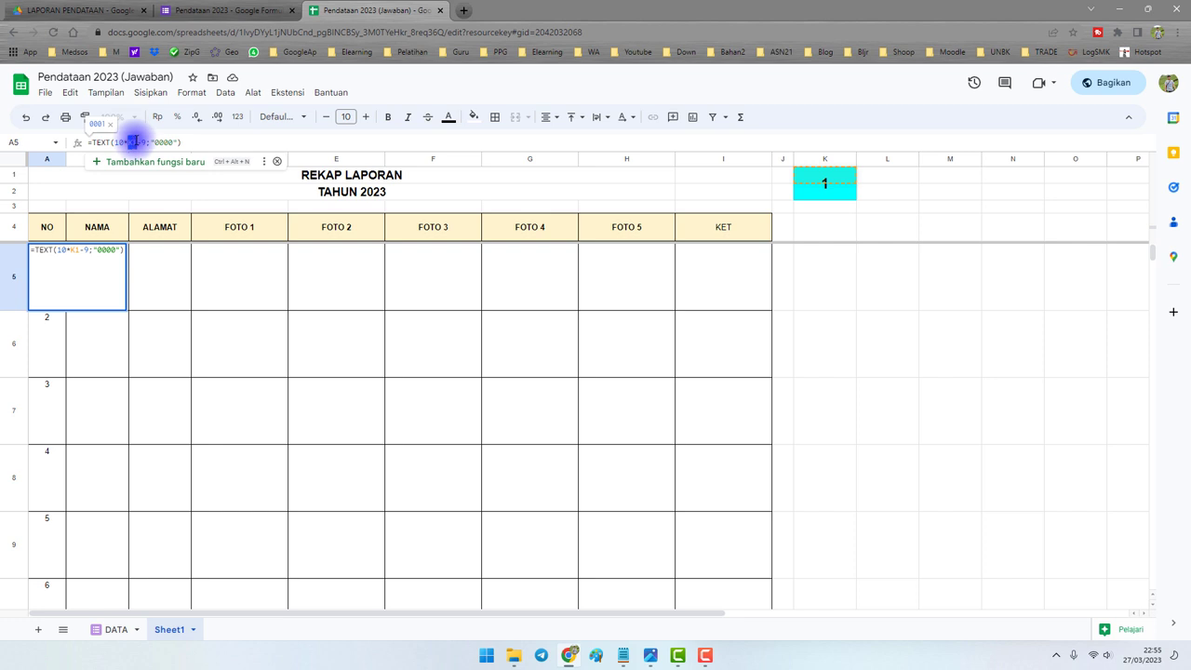
key(Escape)
click(823, 181)
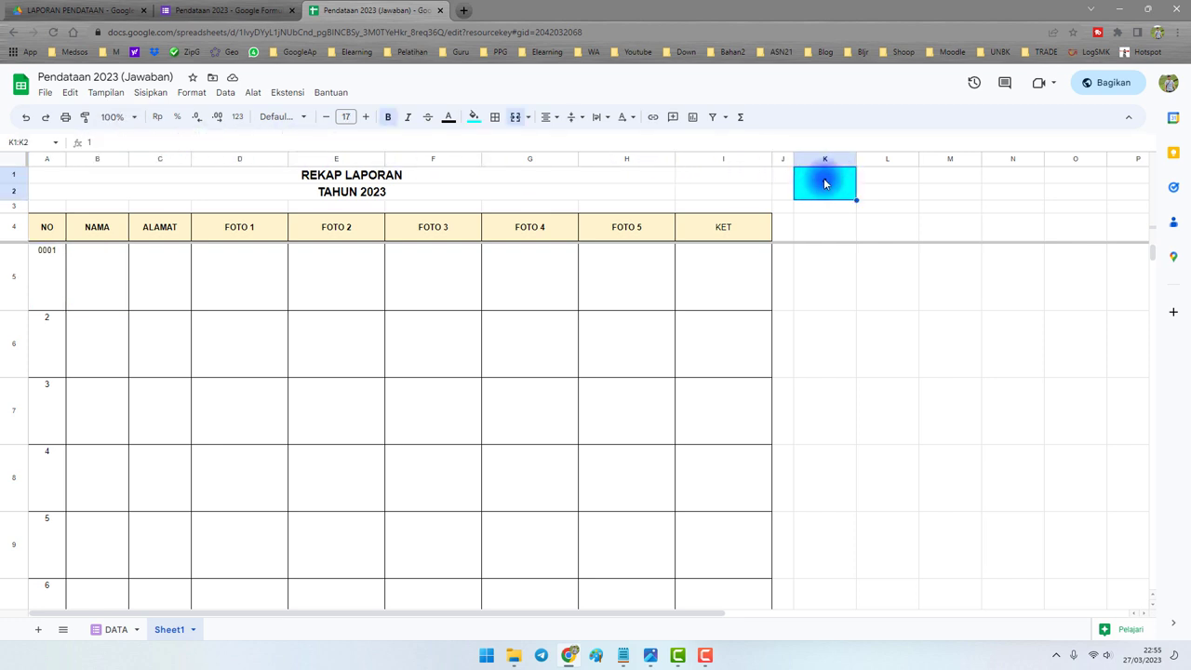
Enter =A5+1 in cell A6 and fill it down through A14
click(41, 335)
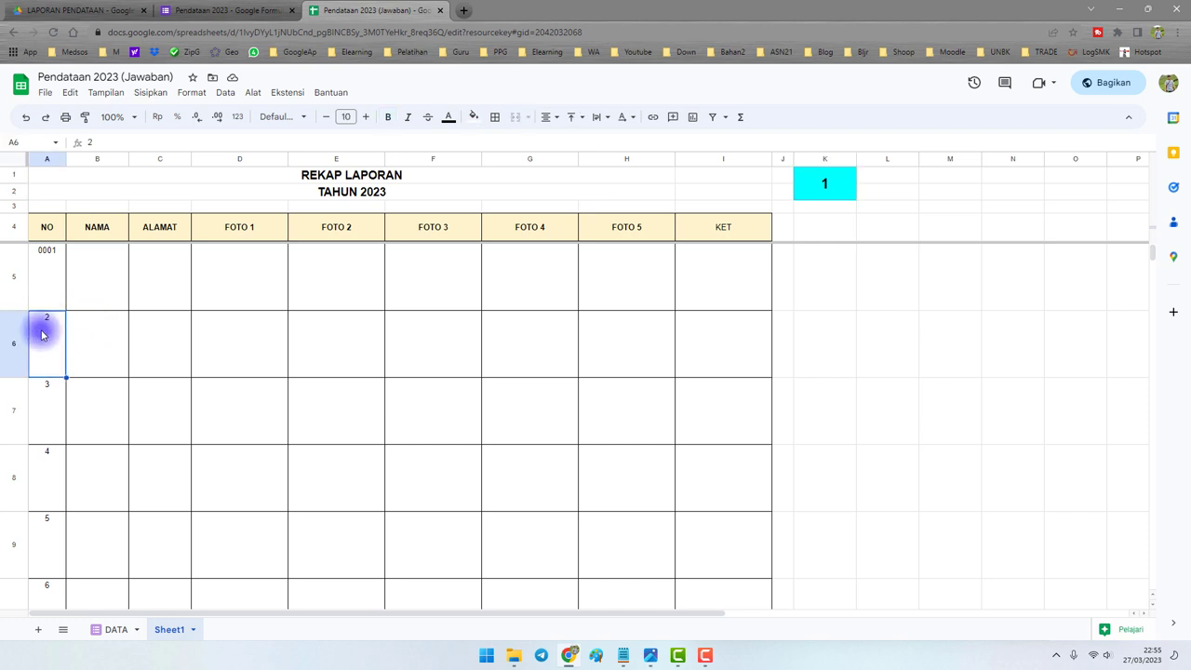
text(=A5)
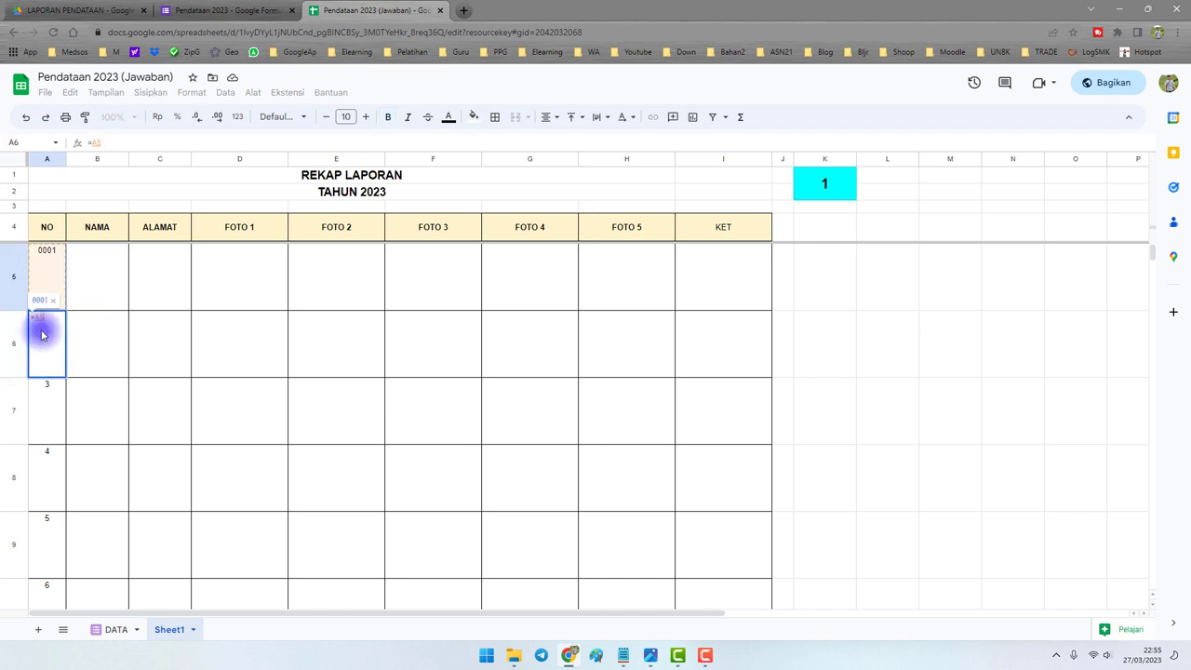
text(+1)
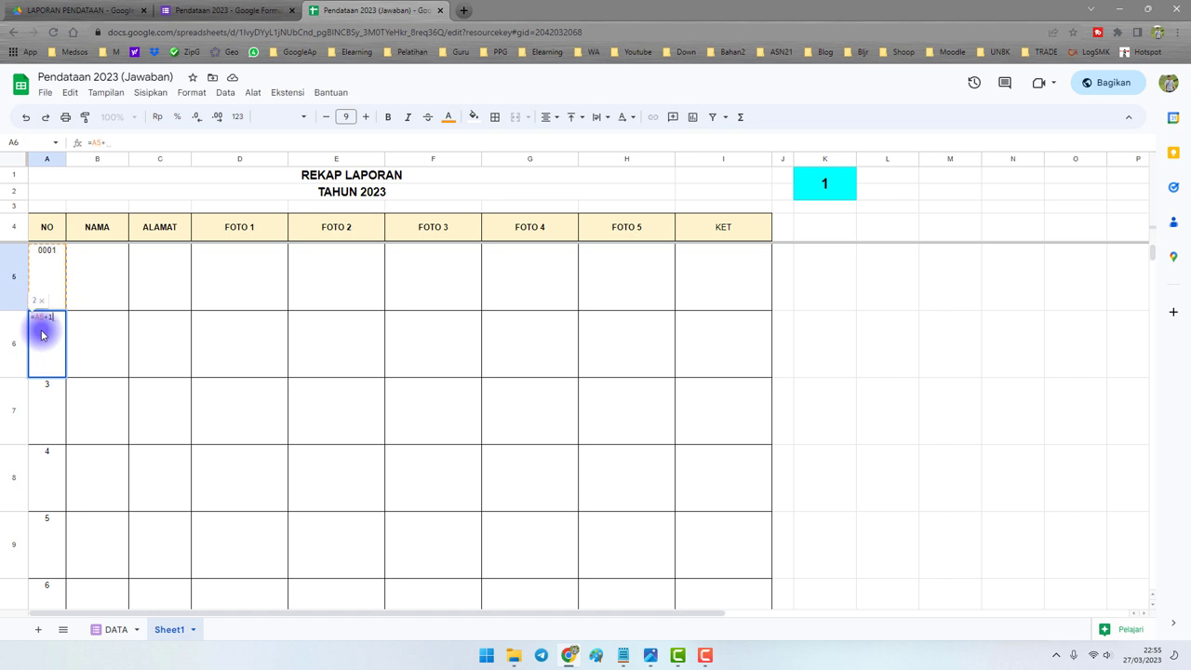
key(Return)
click(61, 322)
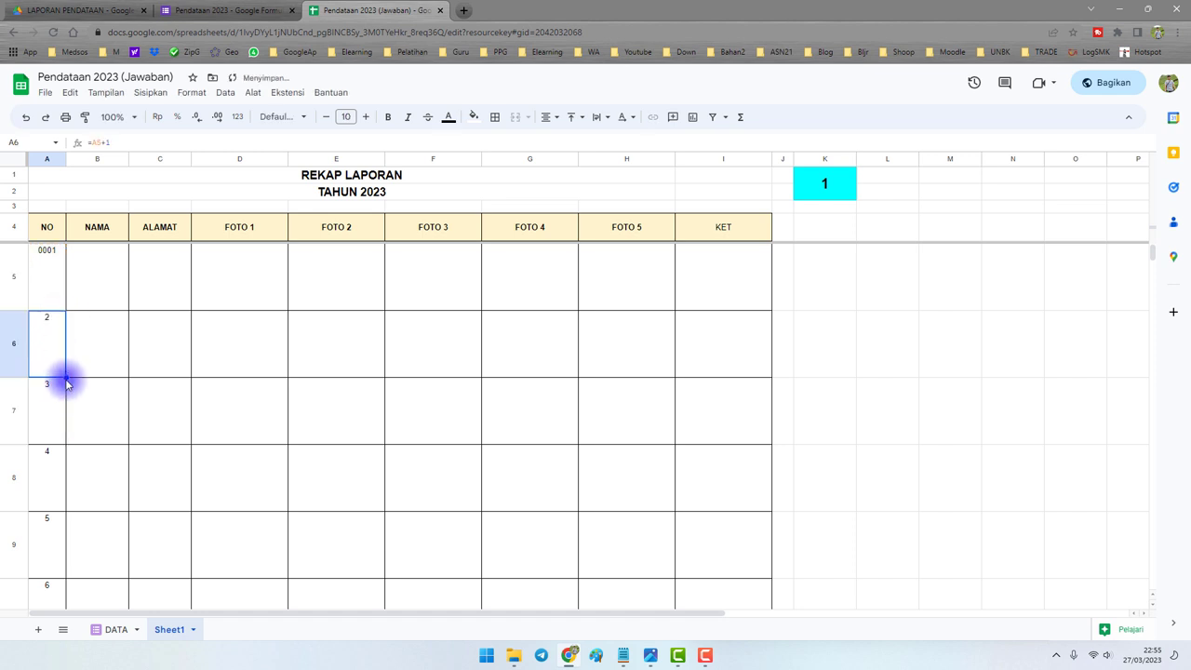
drag(65, 377, 67, 314)
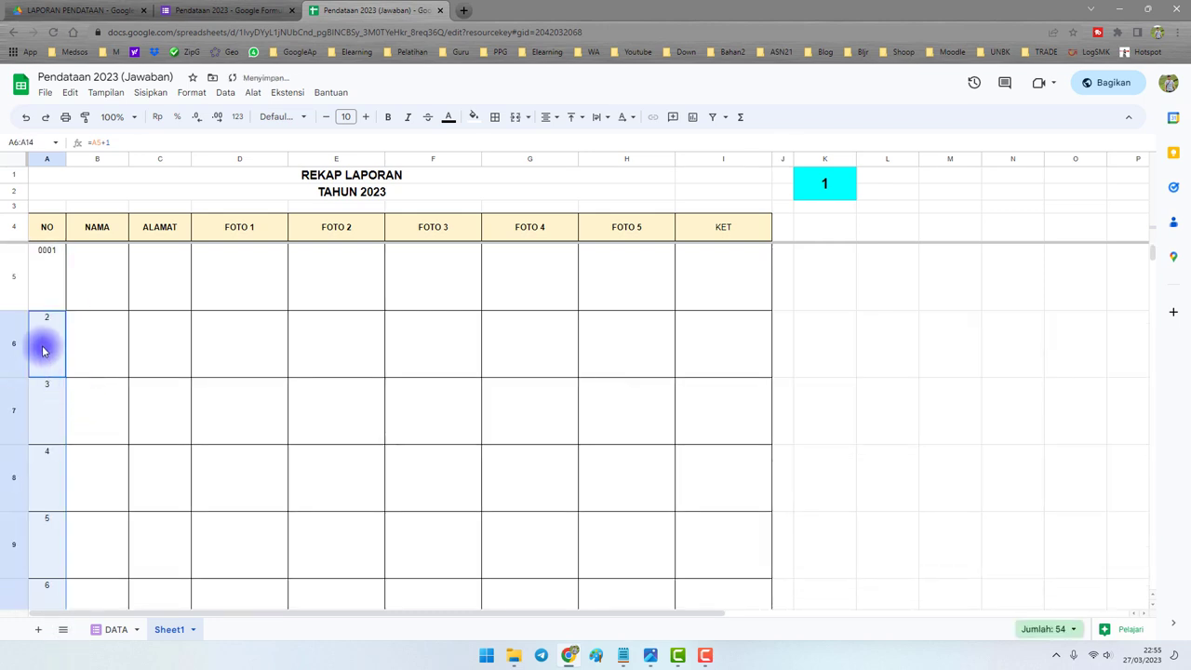
Change the formula in A6 to =TEXT(A5+1;"0000") for four-digit numbering
double_click(43, 339)
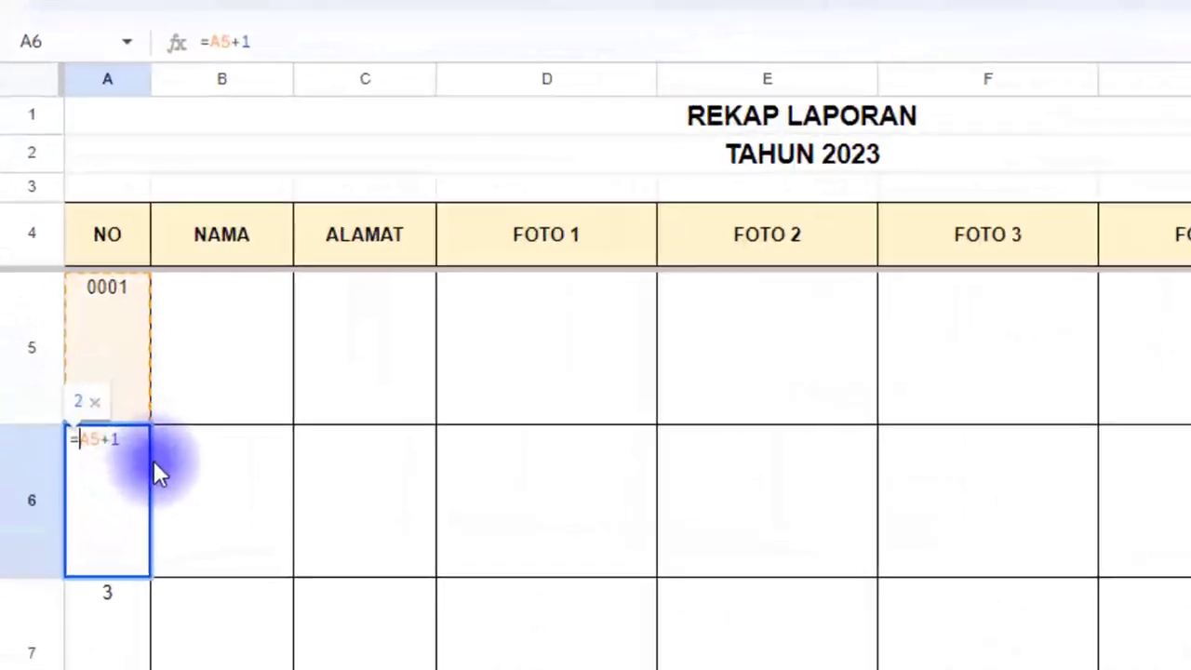
text(F)
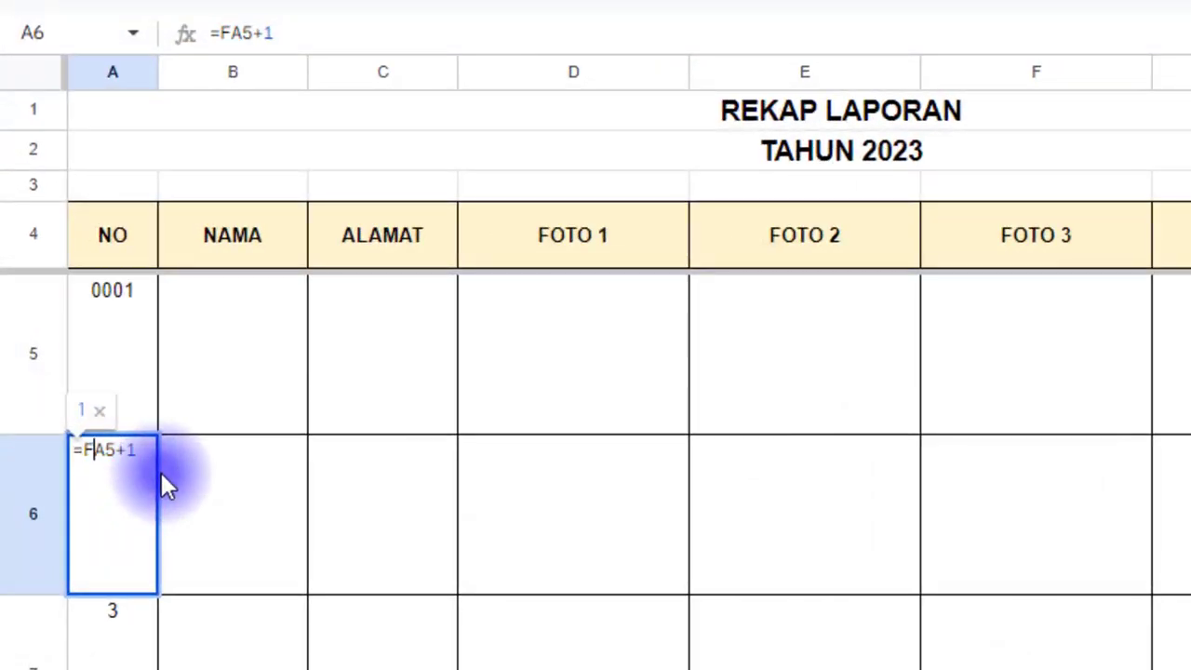
key(BackSpace)
text(TEXT)
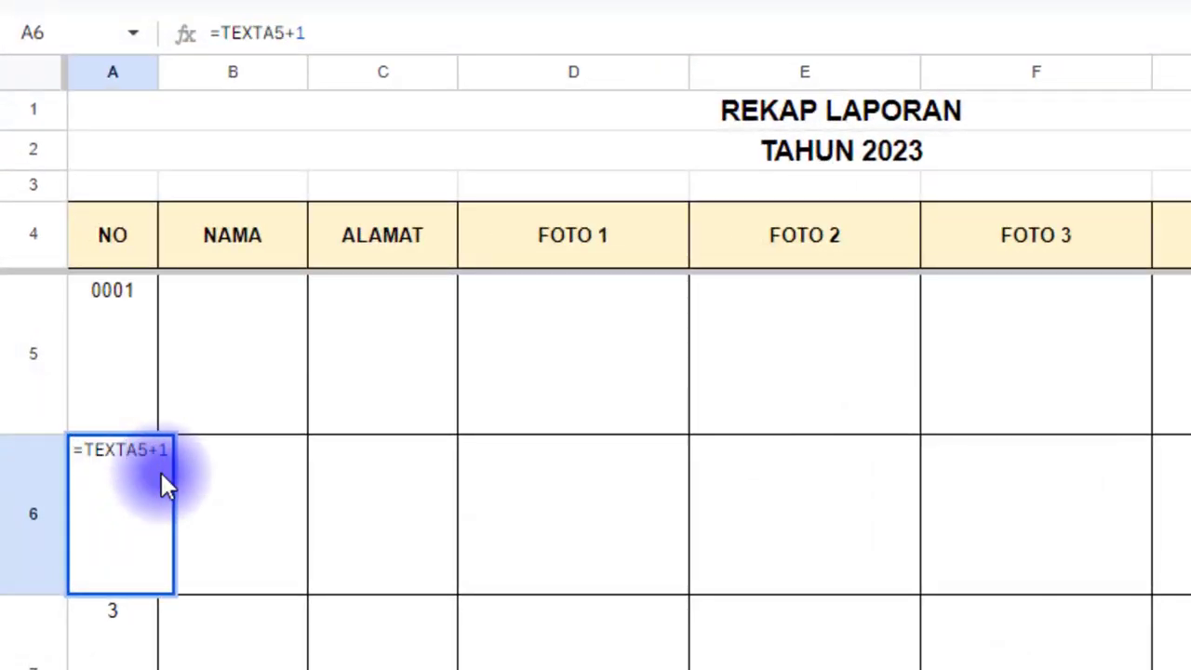
text(()
key(End)
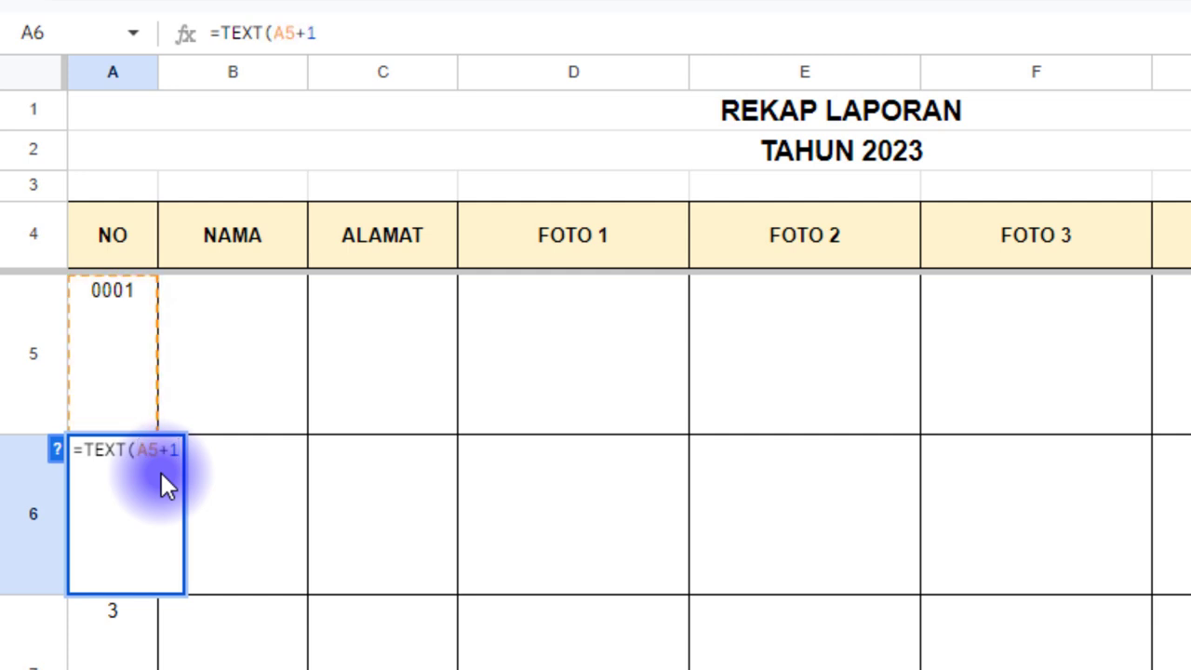
text(;"00)
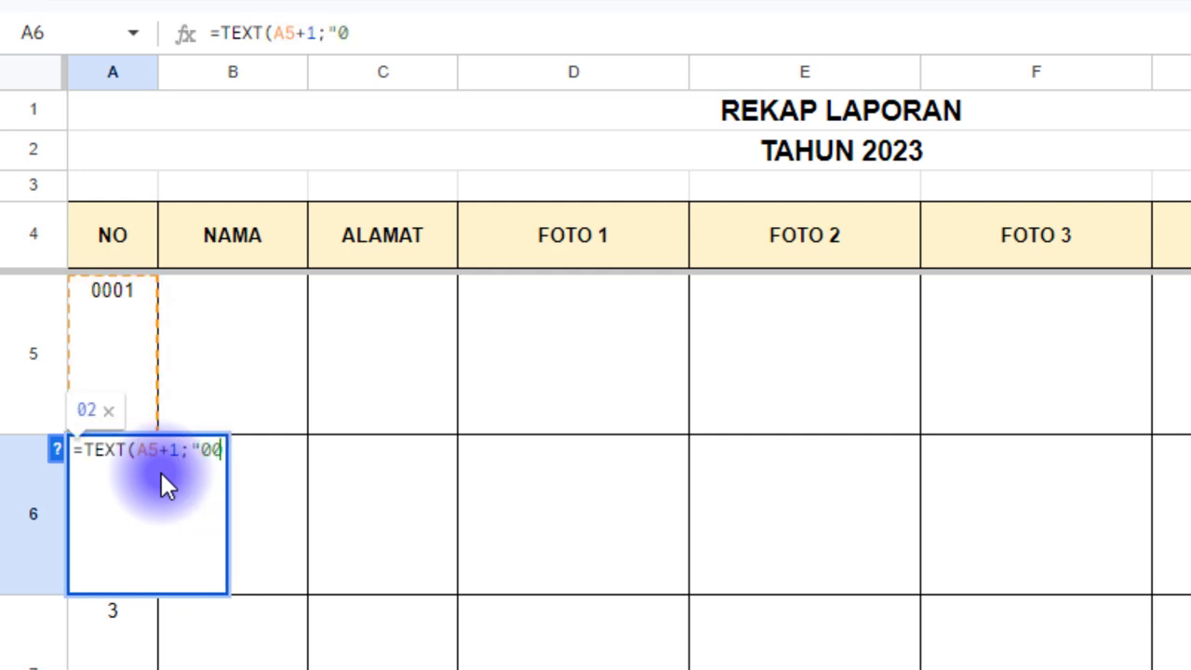
text(00")
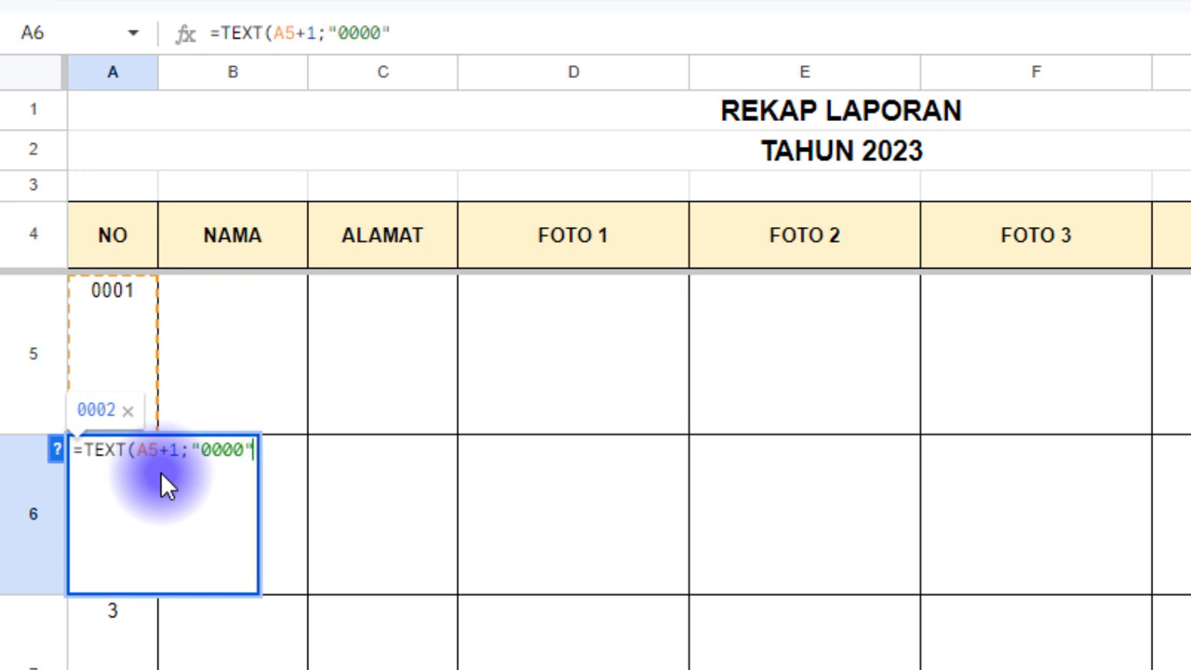
key(Return)
key(Up)
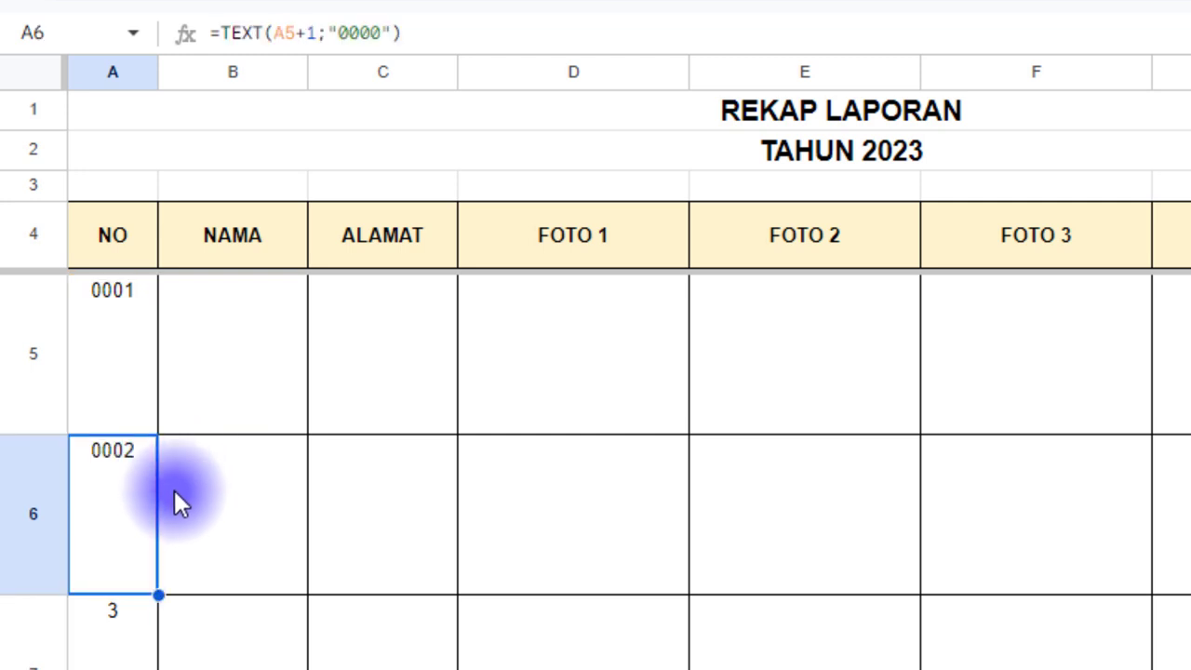
Copy the A6 numbering formula down to A14 and check the numbers in the NO column
key(ctrl+c)
scroll(181, 605, down, 4)
scroll(177, 642, down, 2)
key(ctrl+shift+Down)
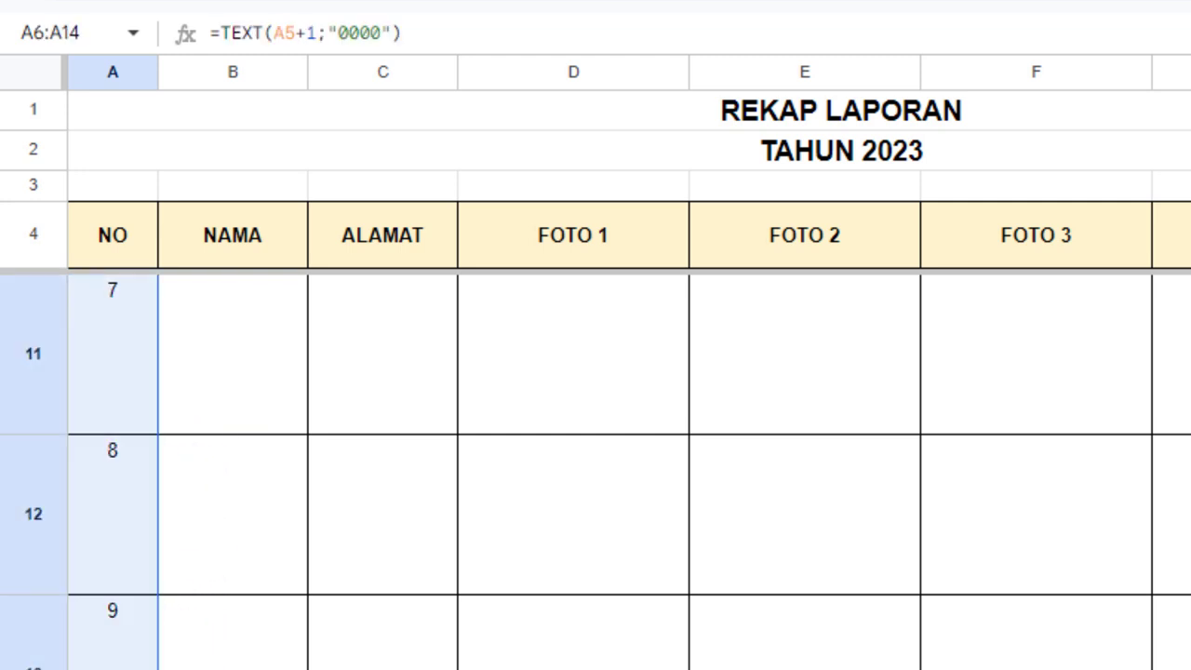
key(ctrl+v)
scroll(176, 465, up, 6)
click(195, 511)
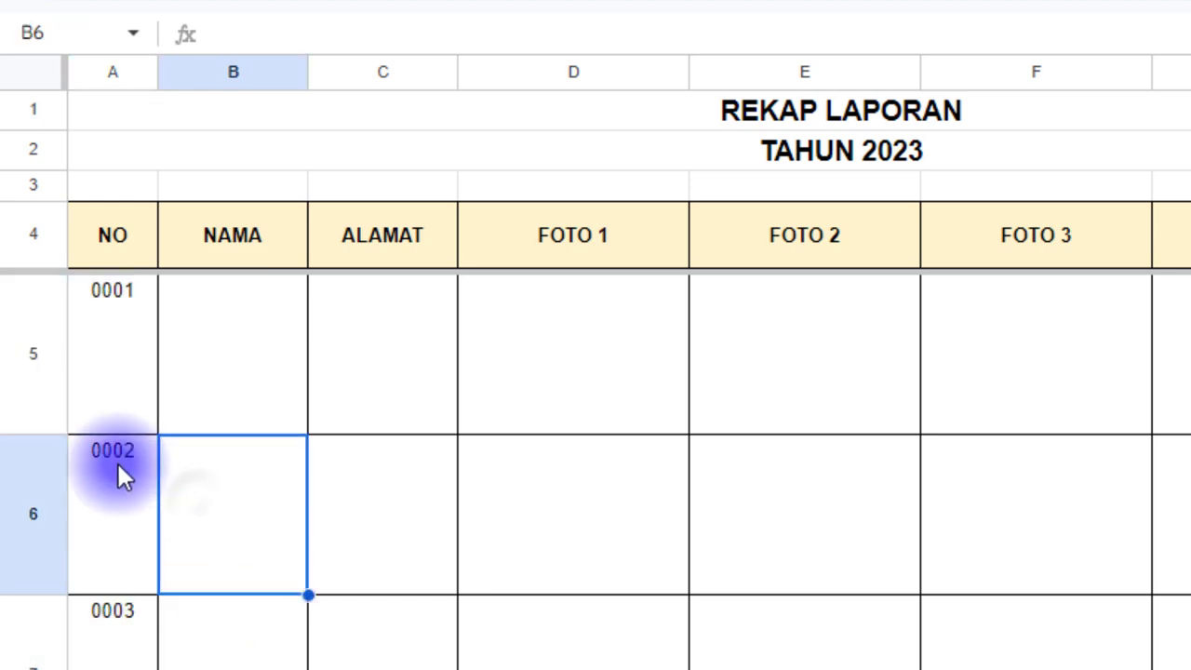
click(112, 353)
Set the page number in K1 to 2 and check the numbering in the NO column against it
click(826, 188)
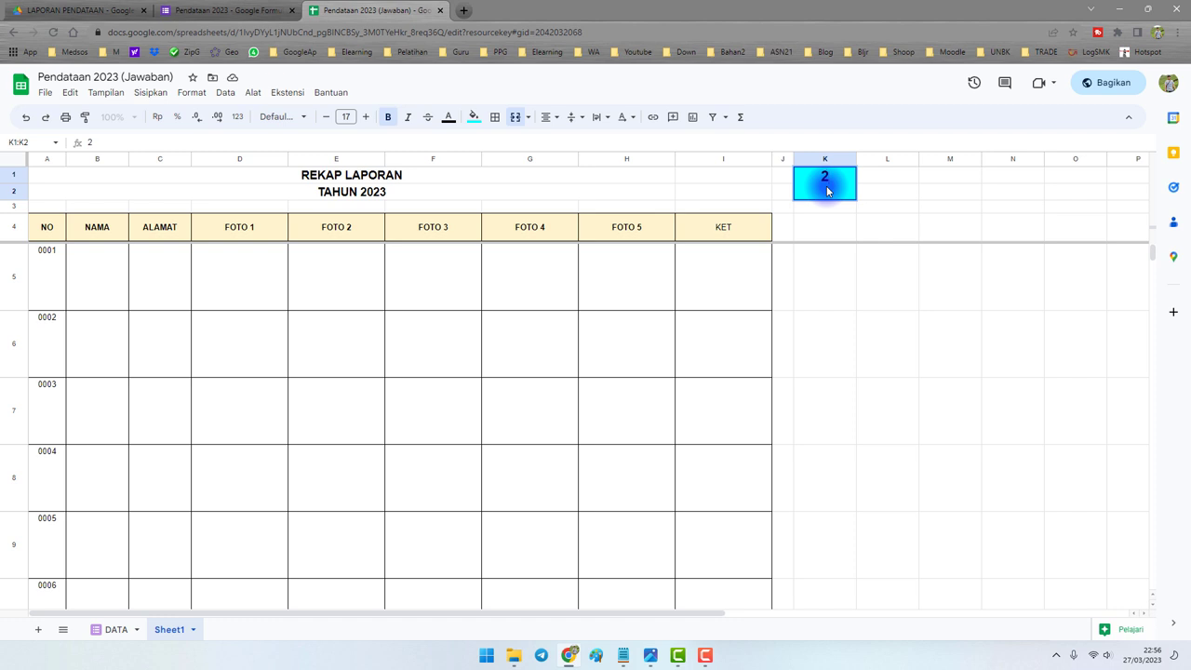
click(42, 257)
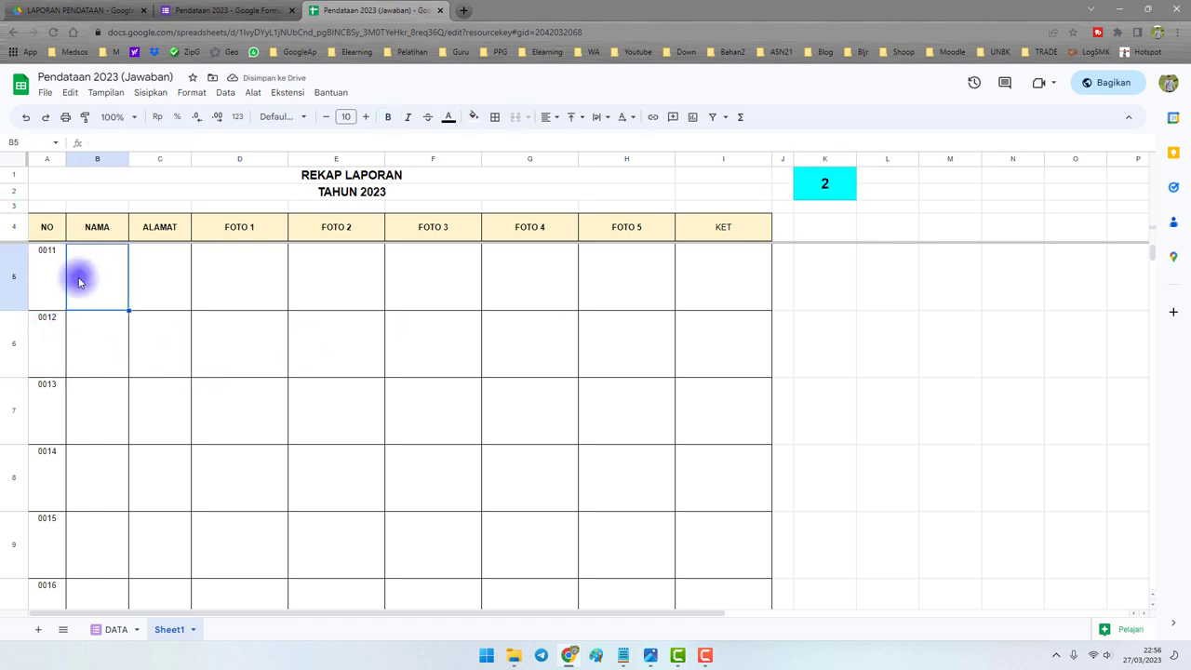
click(822, 191)
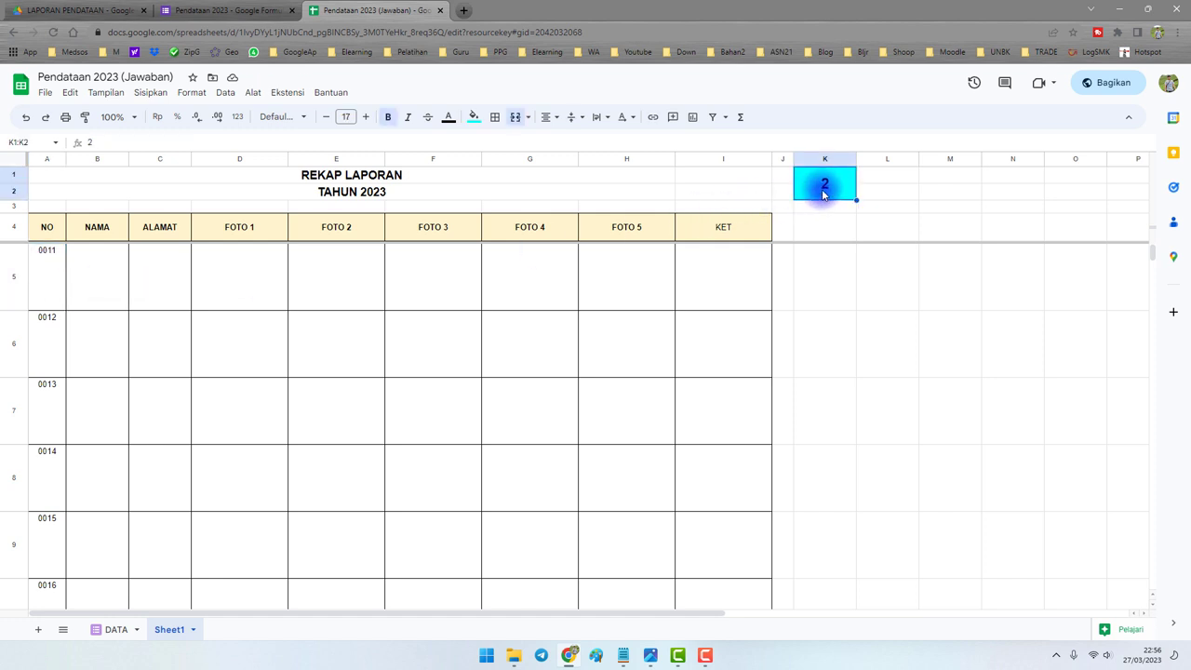
Enter the name lookup formula =iferror(INDEX(DATA!$B:$B;MATCH($A5;DATA!$E:$E;0));"") from the formula notes in cell B5
click(98, 272)
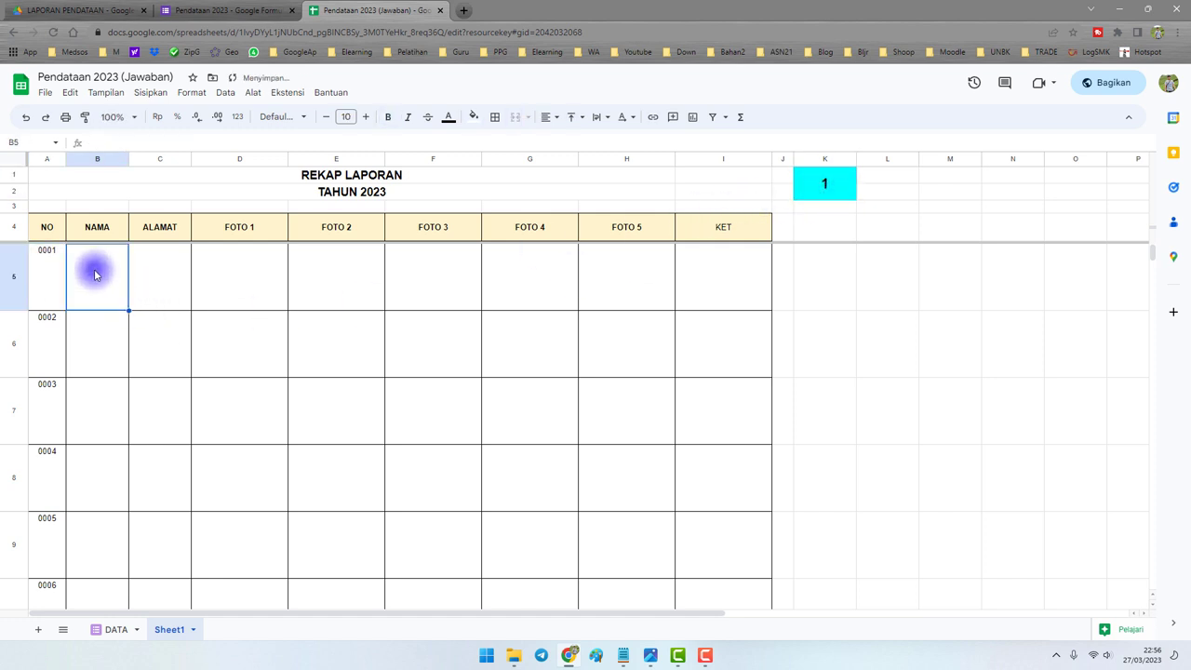
click(622, 655)
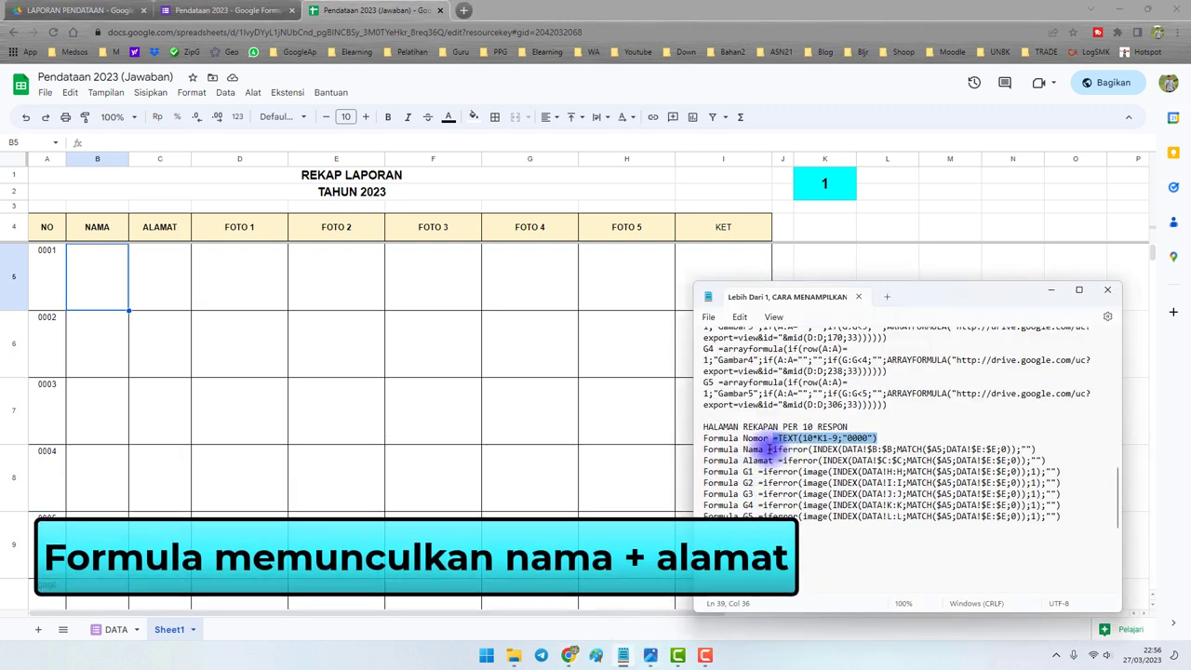
drag(769, 449, 1049, 450)
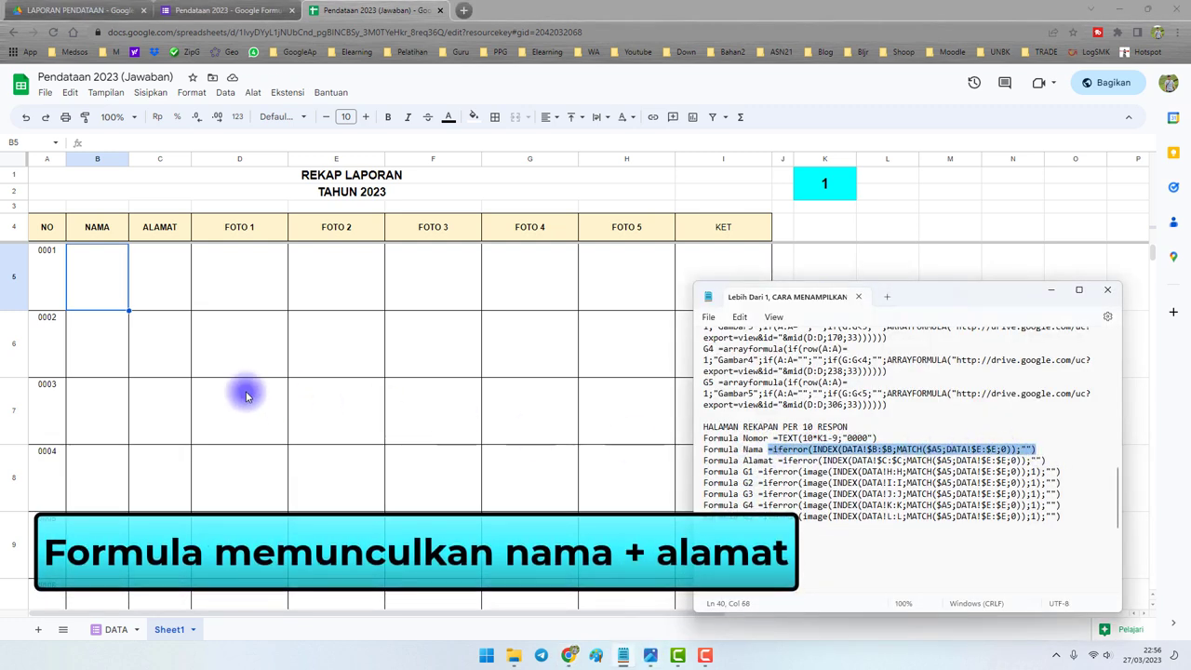
click(107, 259)
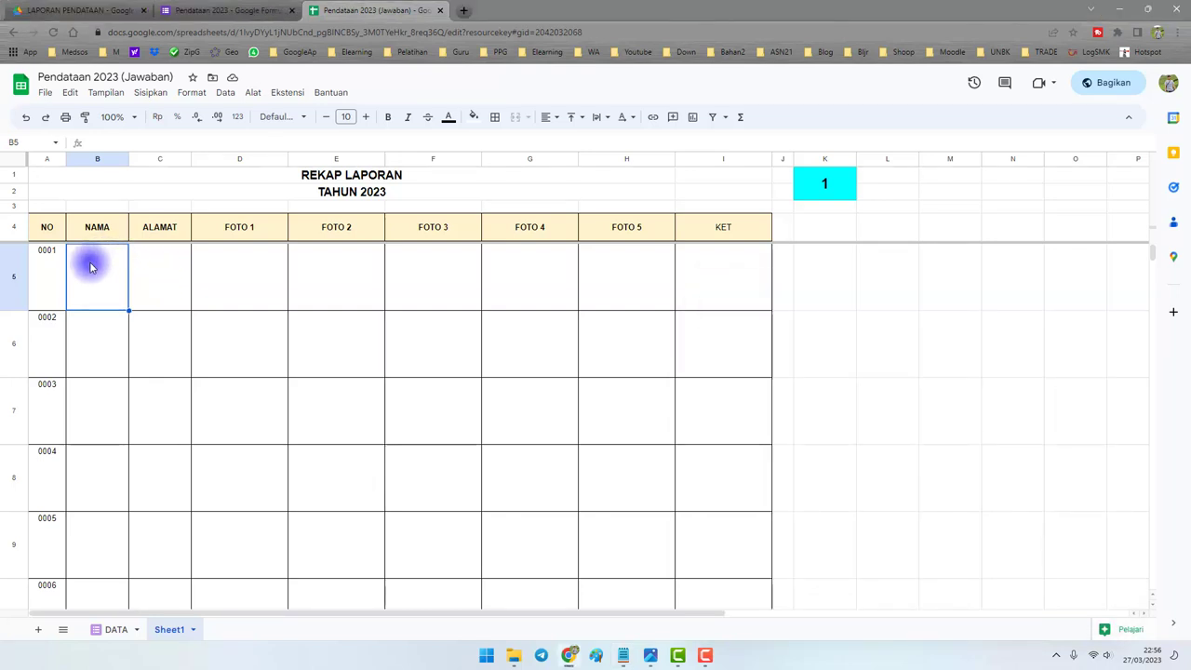
key(ctrl+v)
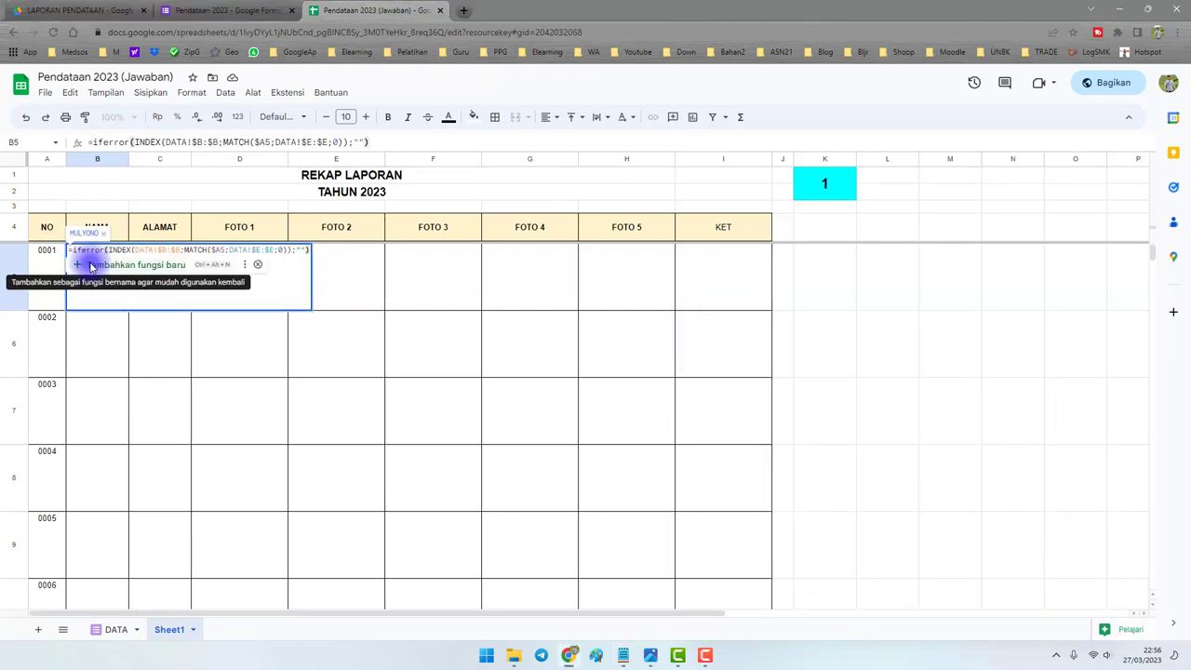
key(Return)
click(90, 266)
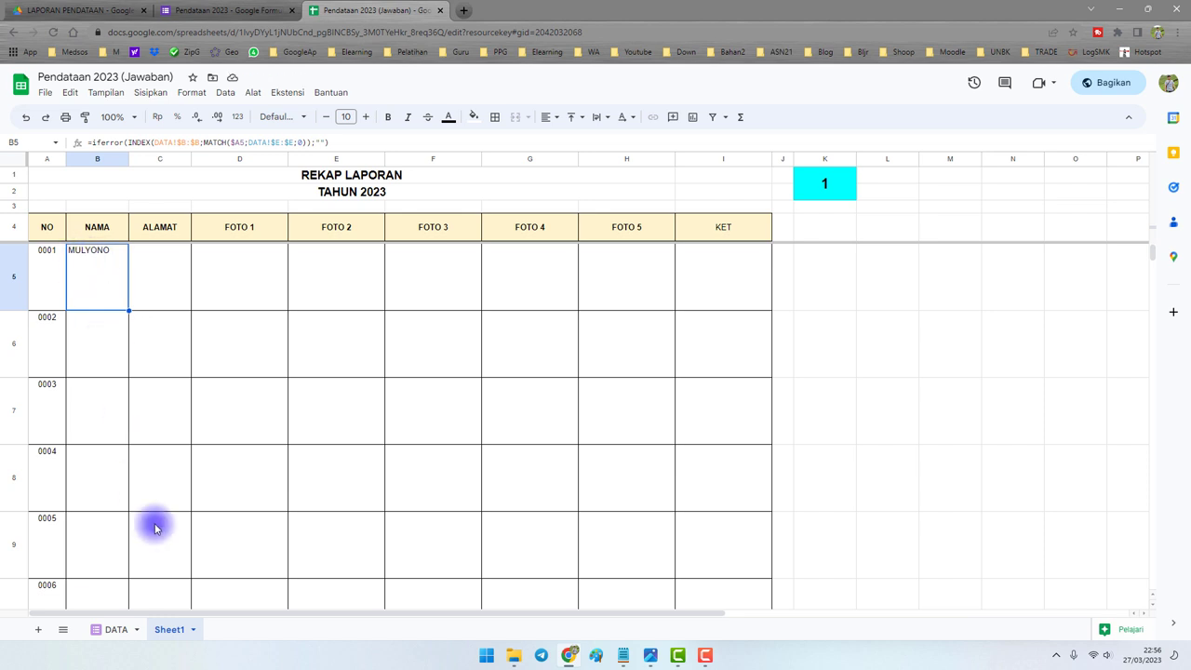
Look over the response row and its Nomor value in the DATA sheet, and return to Sheet1
click(111, 627)
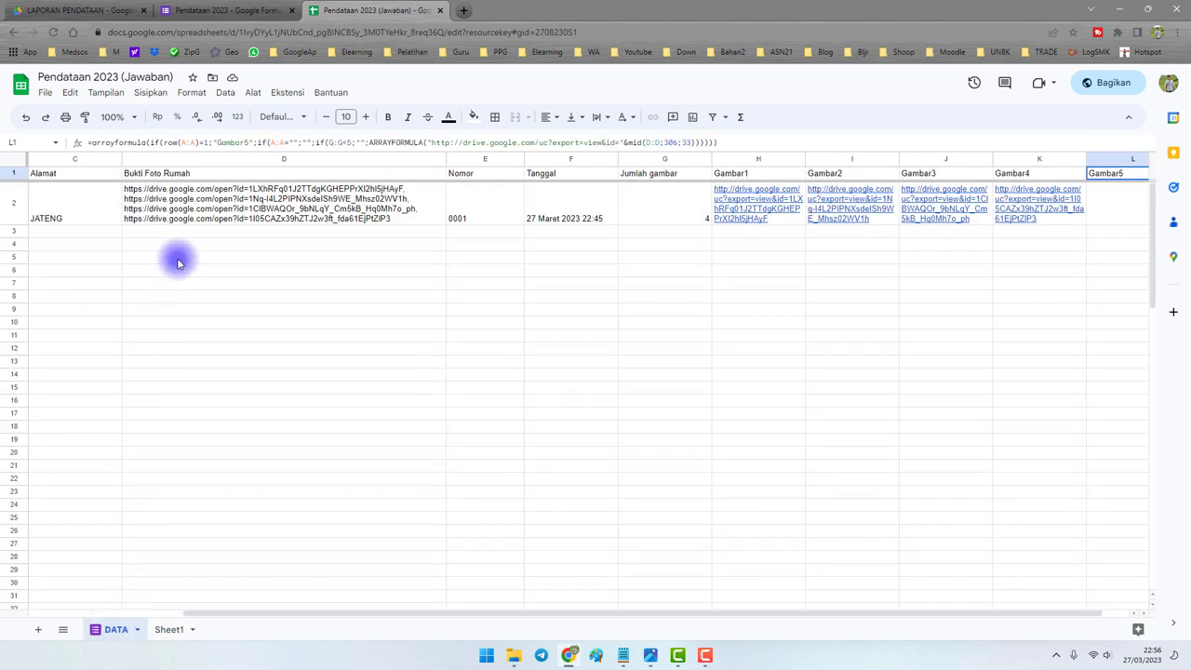
drag(177, 258, 56, 204)
click(544, 327)
click(663, 205)
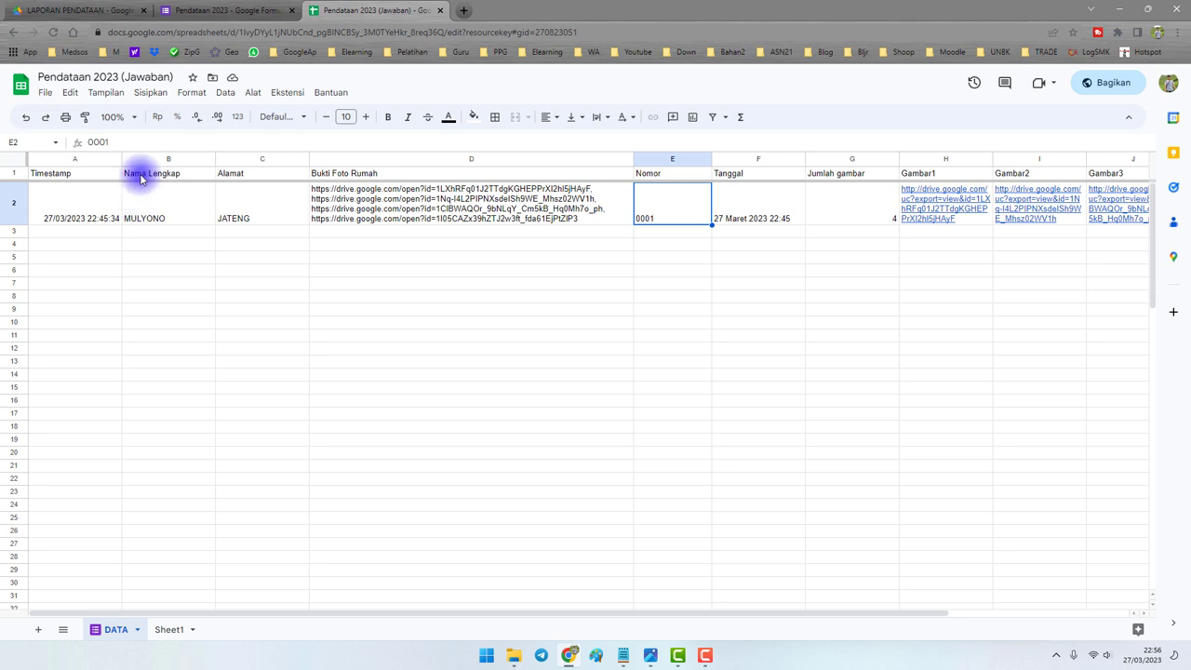
click(168, 629)
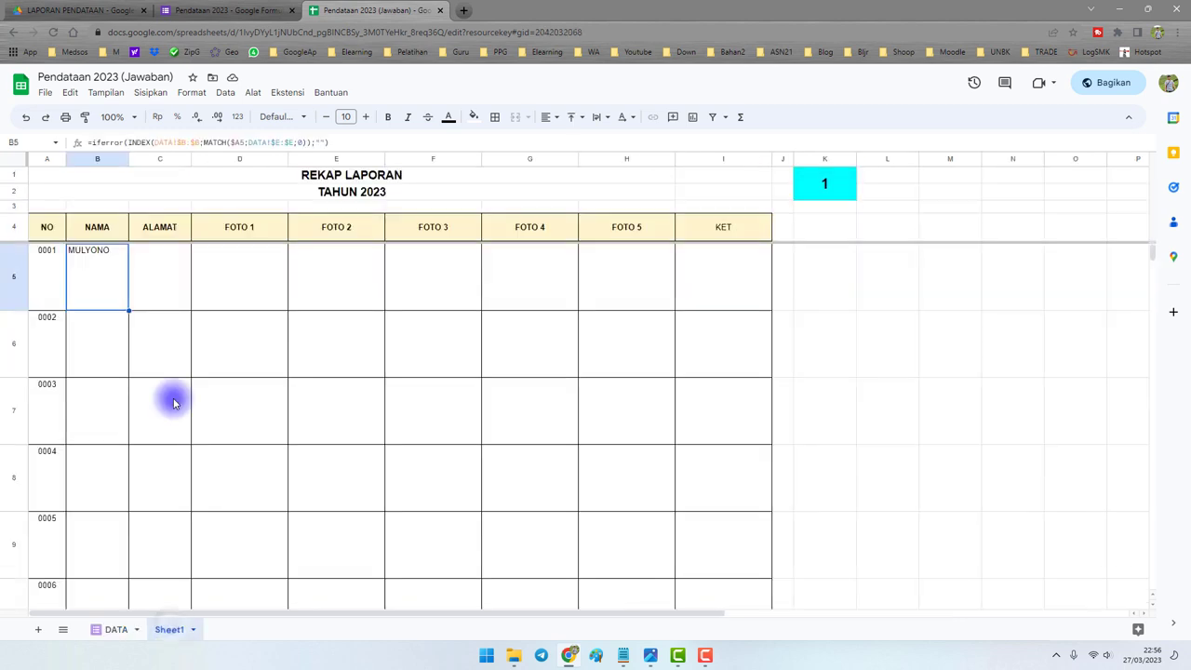
Examine the DATA!$B:$B reference in B5's formula and compare it with the Nama Lengkap column in DATA
double_click(108, 276)
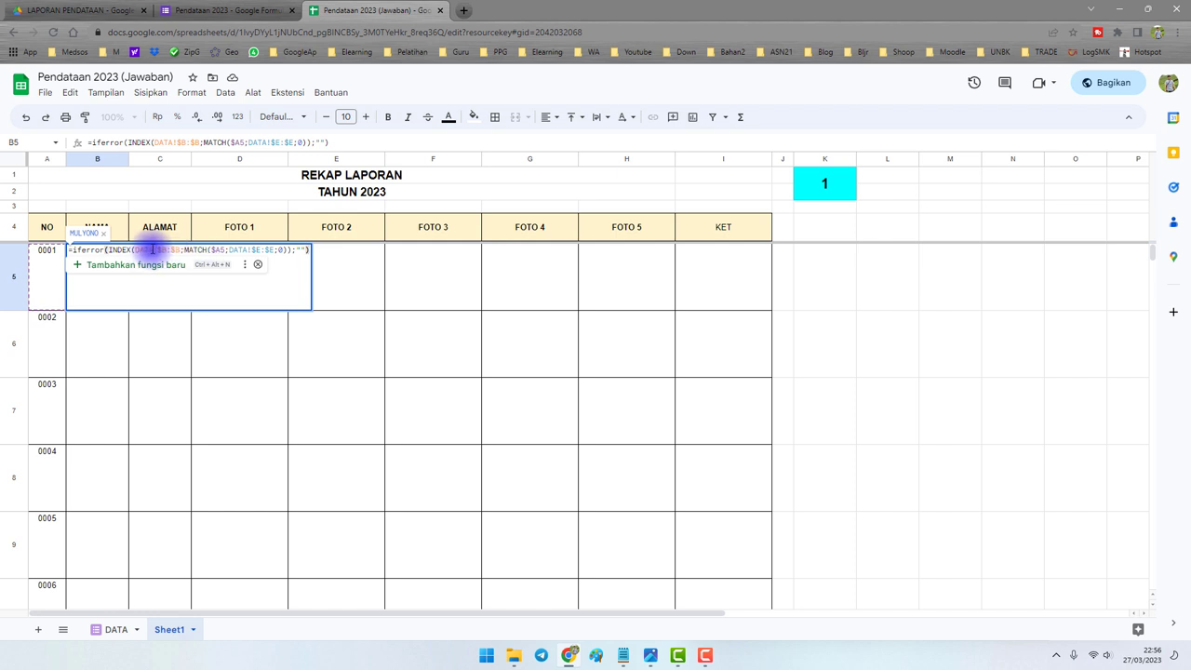
double_click(144, 250)
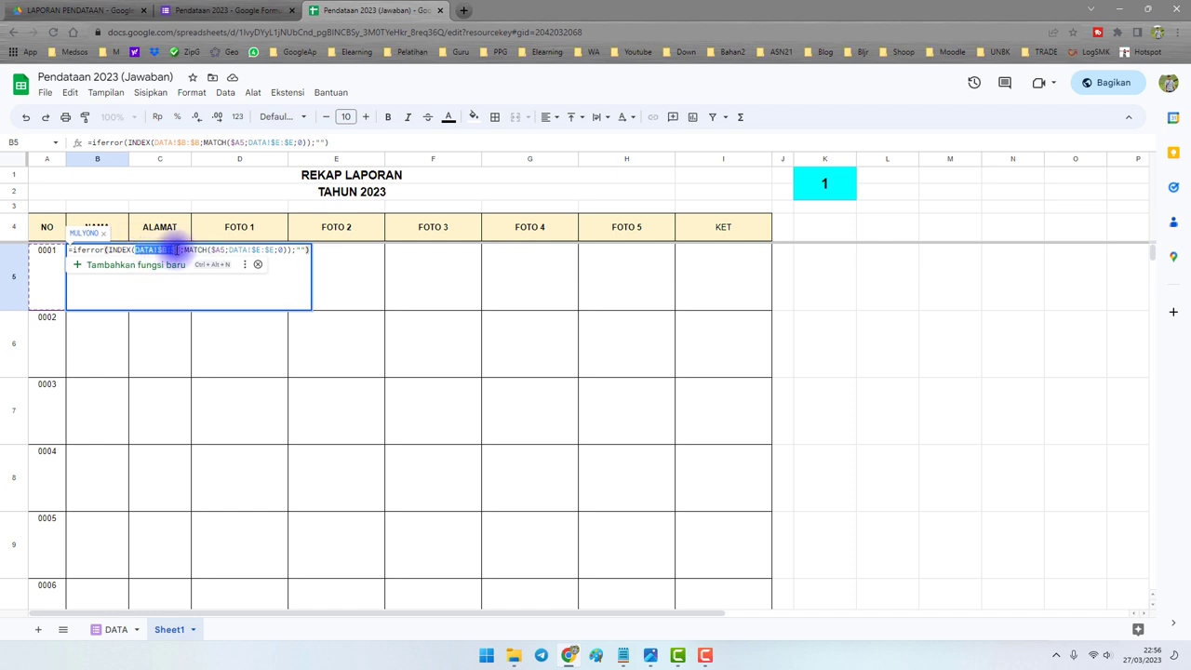
key(Escape)
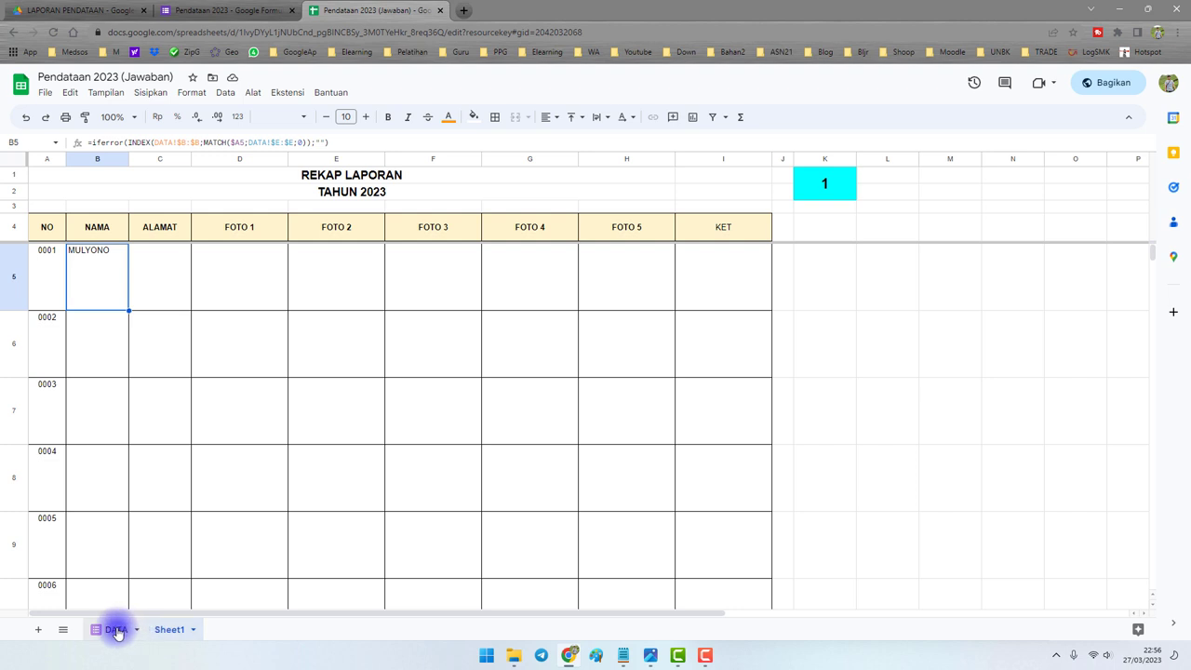
click(111, 631)
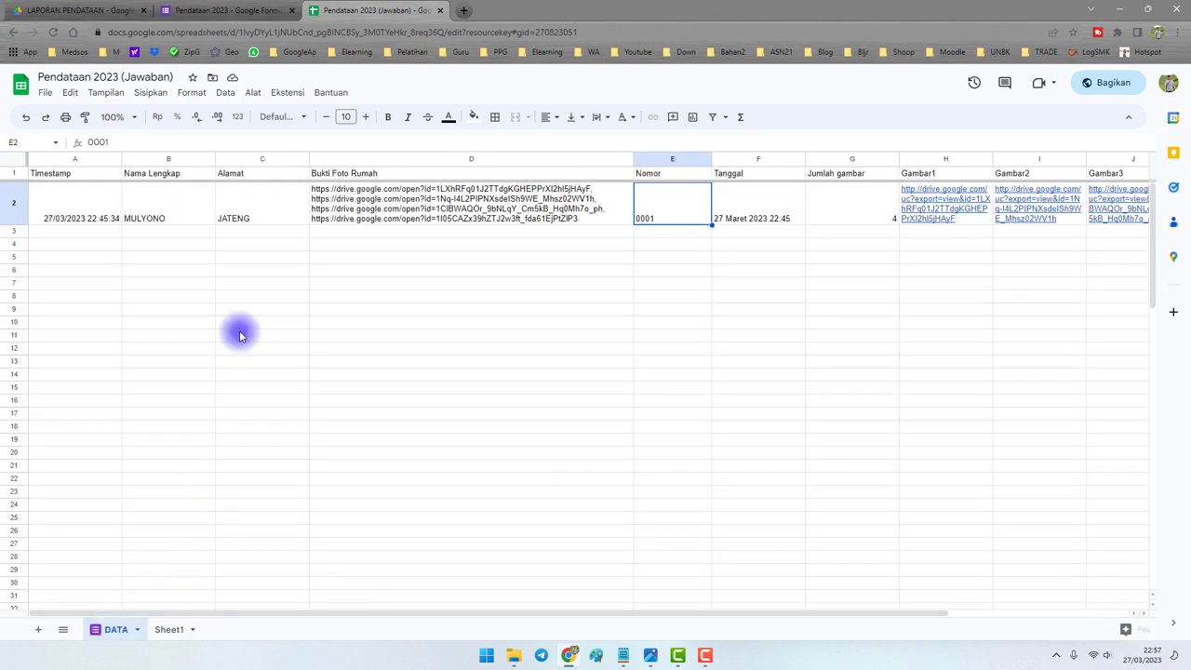
click(169, 160)
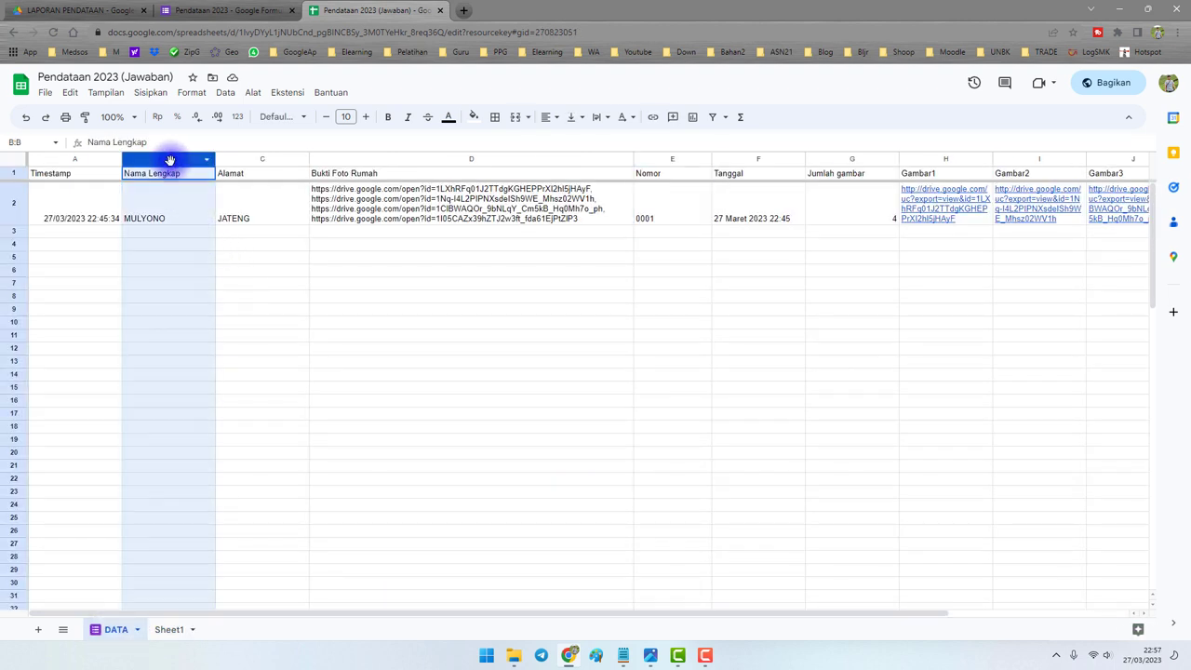
click(168, 629)
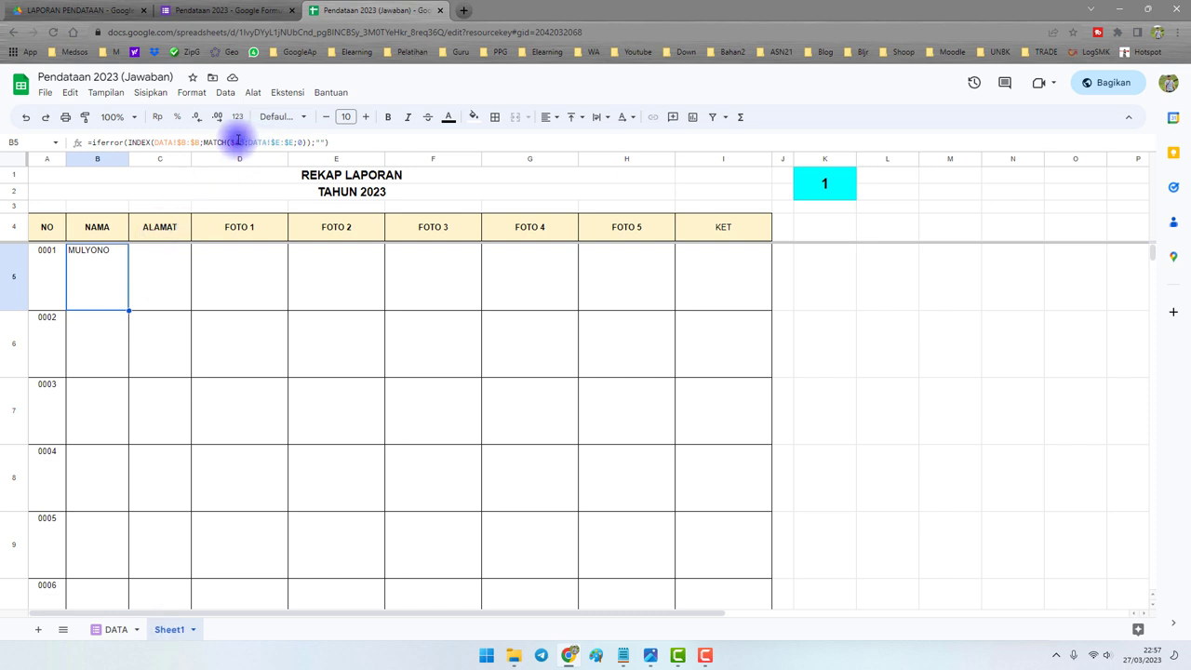
Trace the $A5 lookup in B5's formula from the NO cell to the Nomor and Nama Lengkap entries in DATA
click(236, 143)
key(Escape)
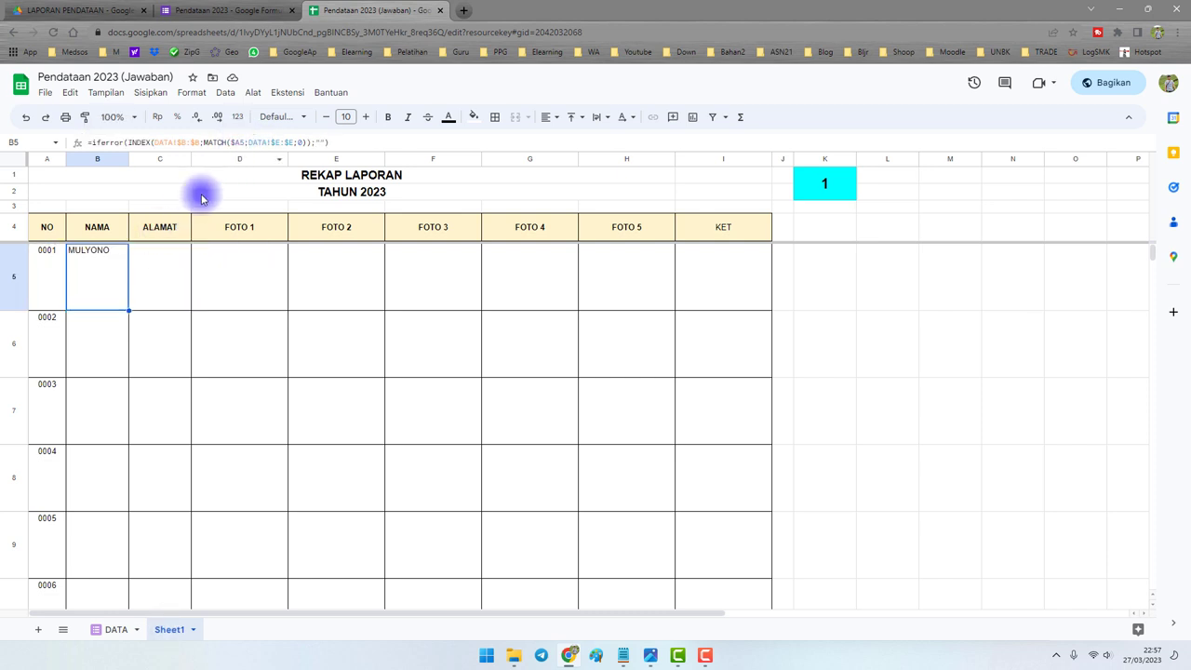
click(51, 256)
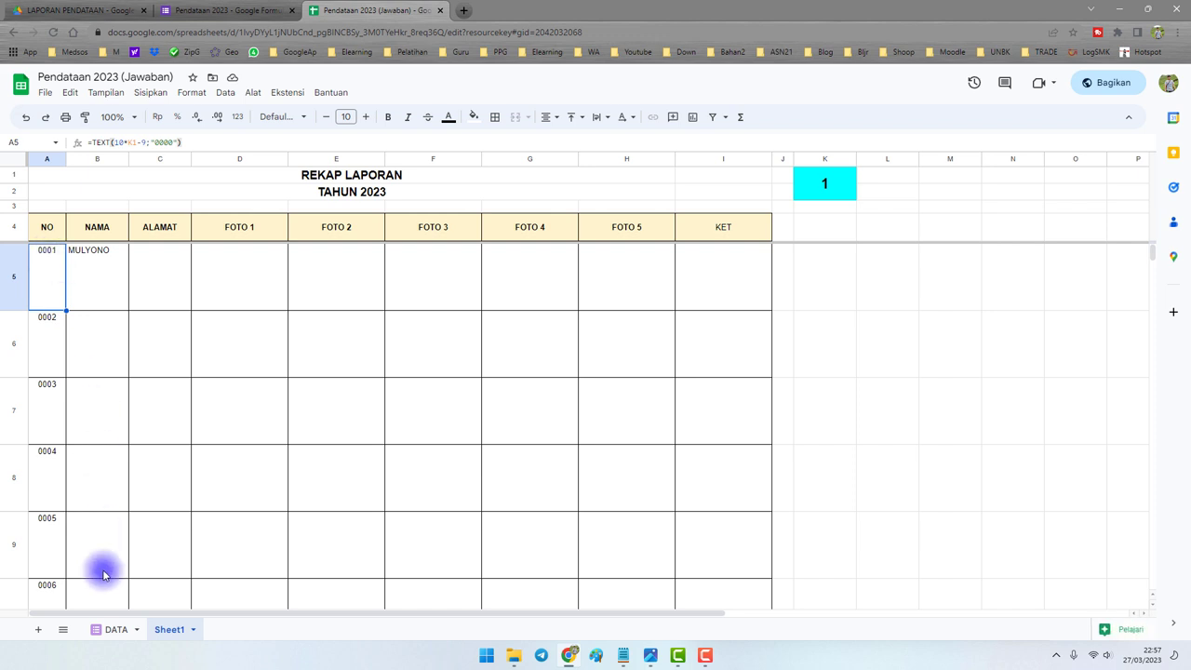
click(102, 629)
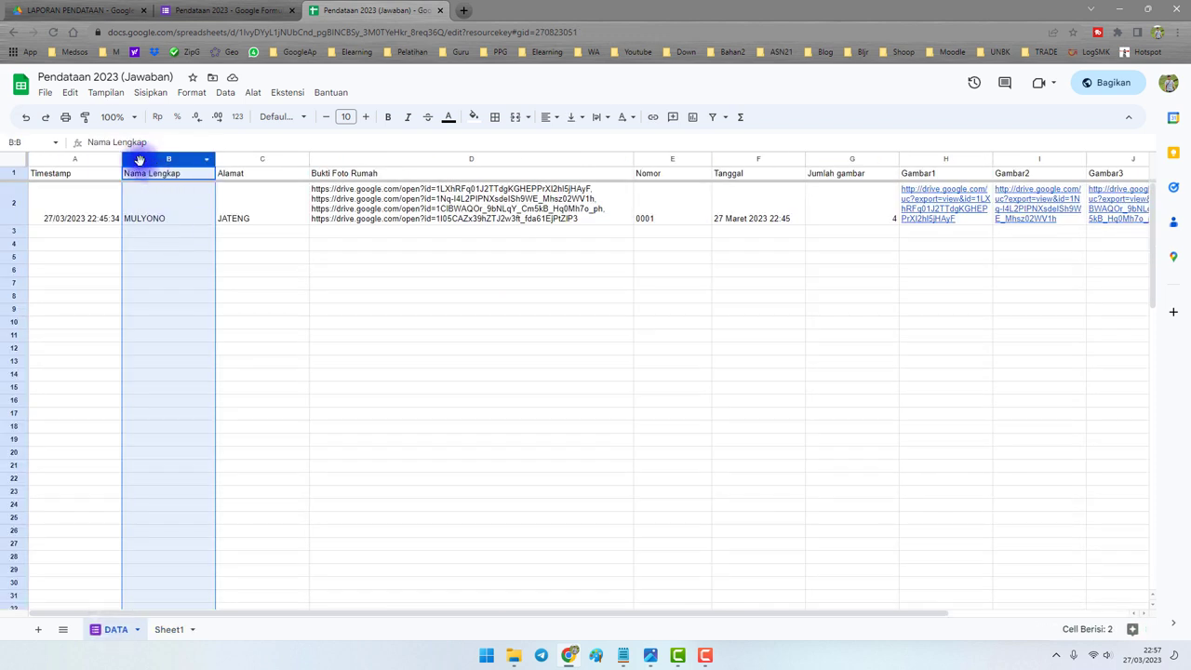
click(676, 209)
click(177, 195)
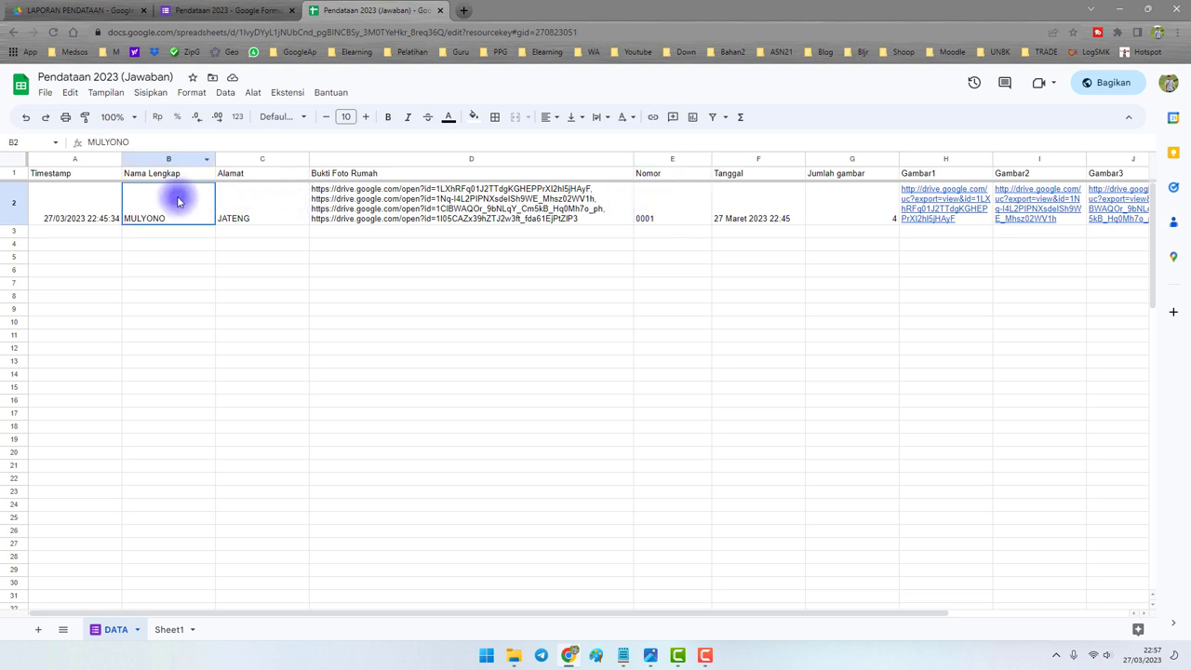
click(169, 629)
Enter the address lookup formula =iferror(INDEX(DATA!$C:$C;MATCH($A5;DATA!$E:$E;0));"") from the formula notes in cell C5
click(159, 270)
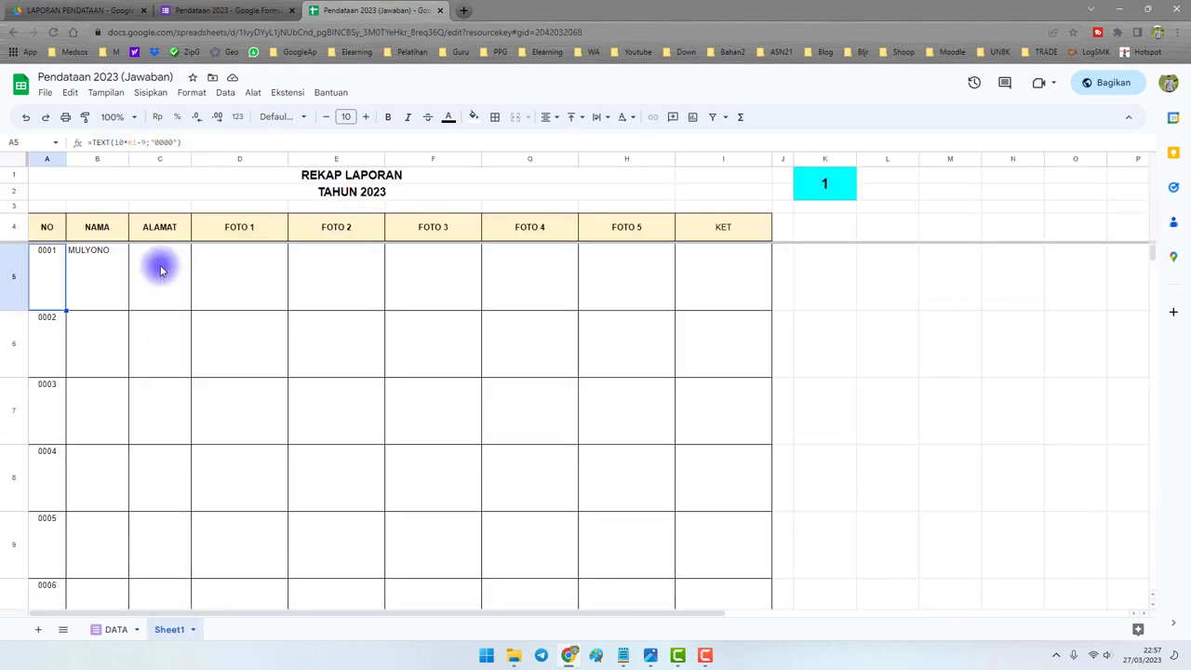
click(623, 655)
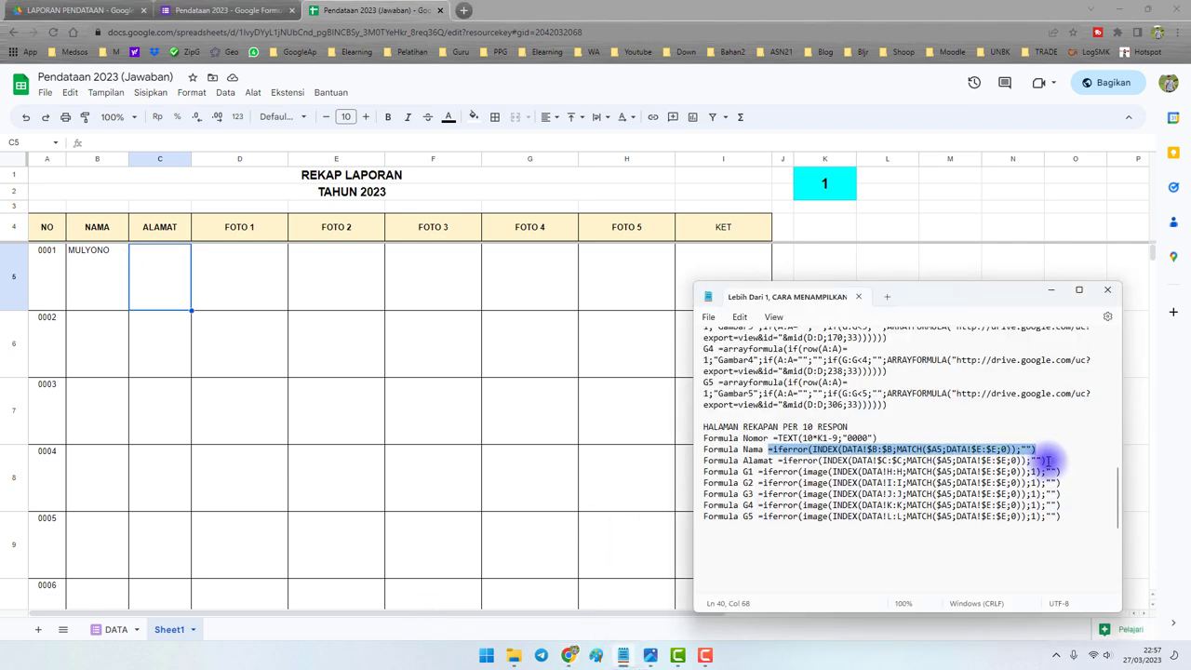
drag(1044, 459, 776, 459)
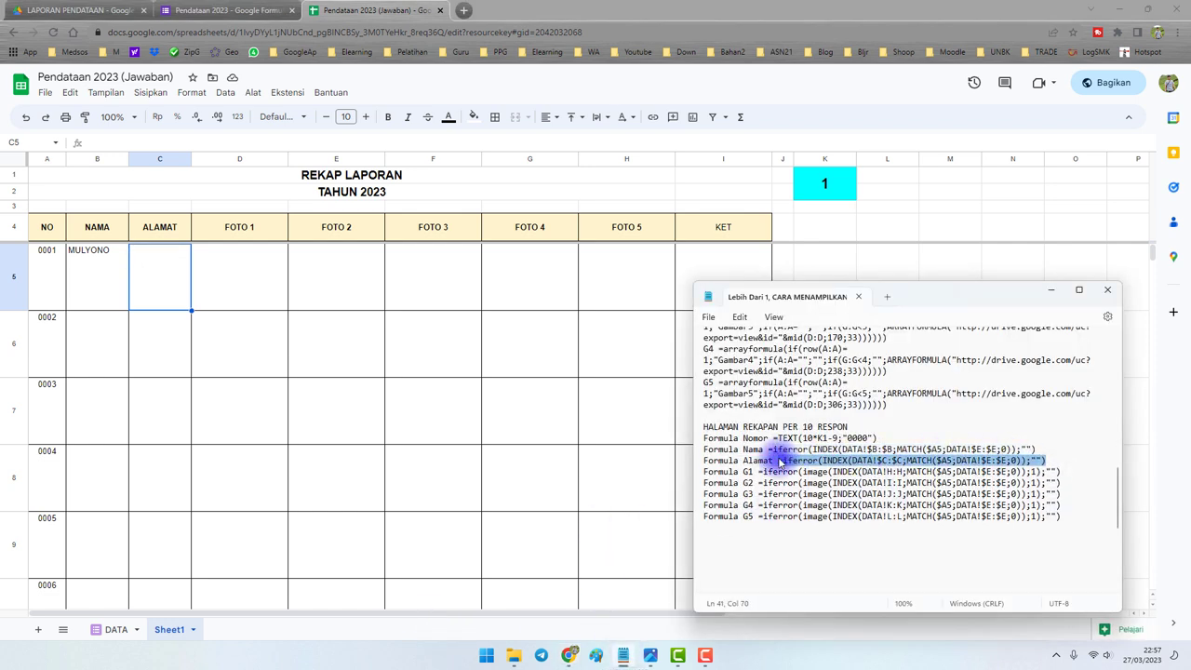
click(172, 283)
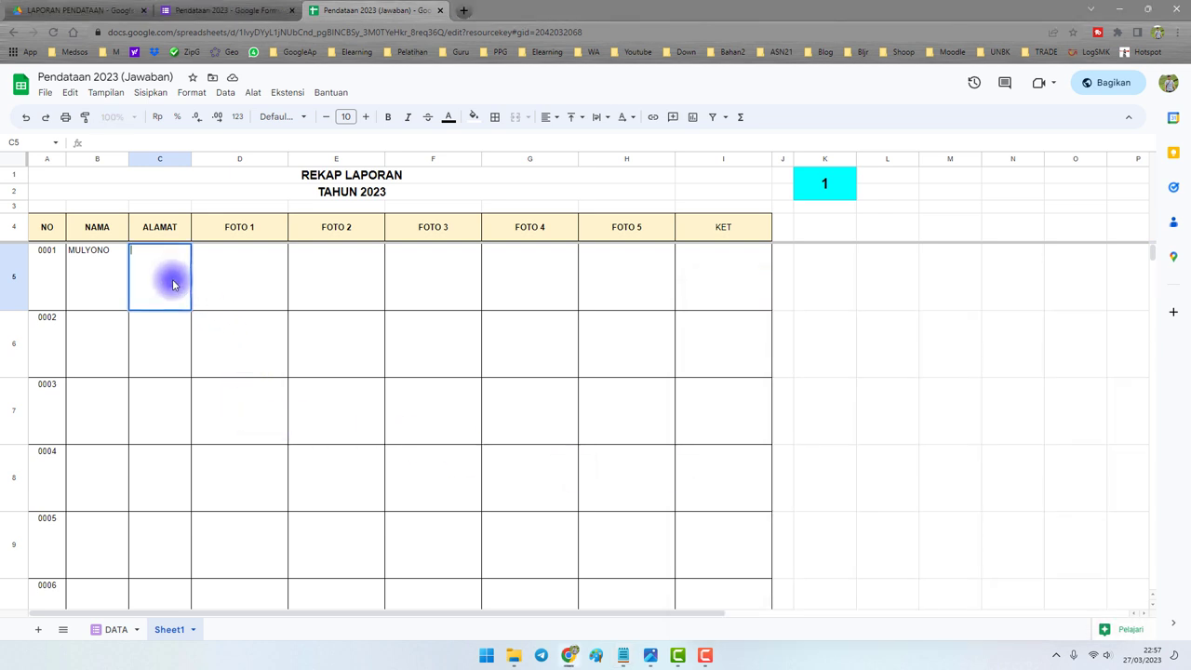
key(ctrl+v)
key(Return)
click(172, 284)
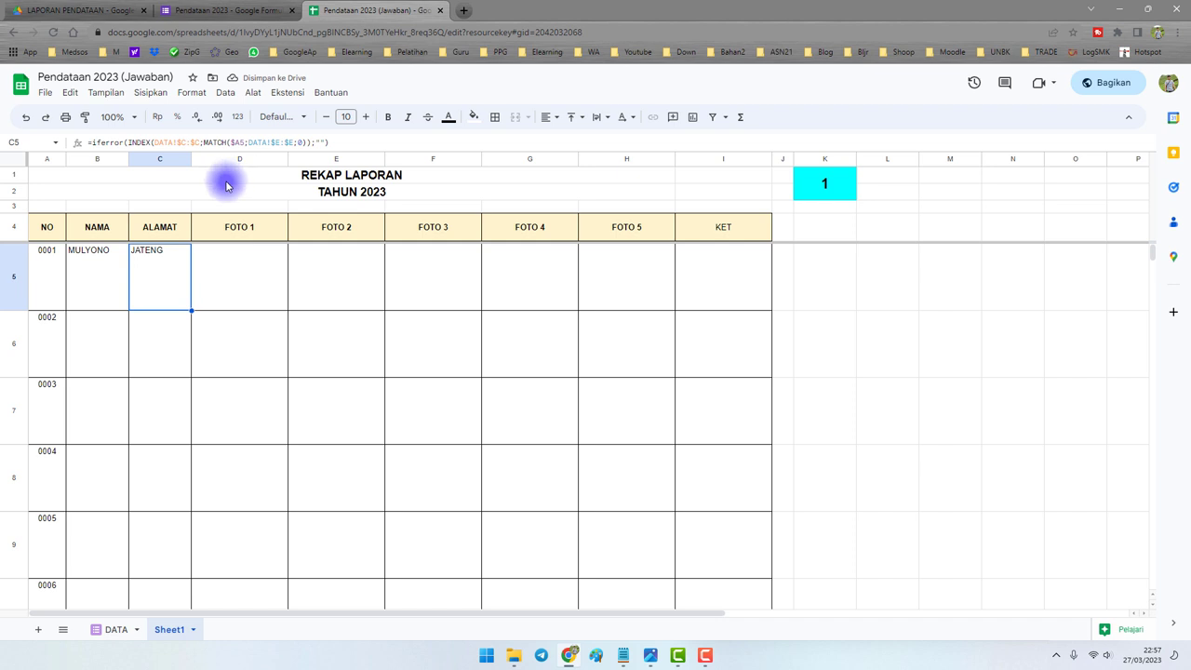
Examine the DATA!$C:$C and DATA!$E:$E references in C5's formula without changing it
drag(155, 142, 196, 141)
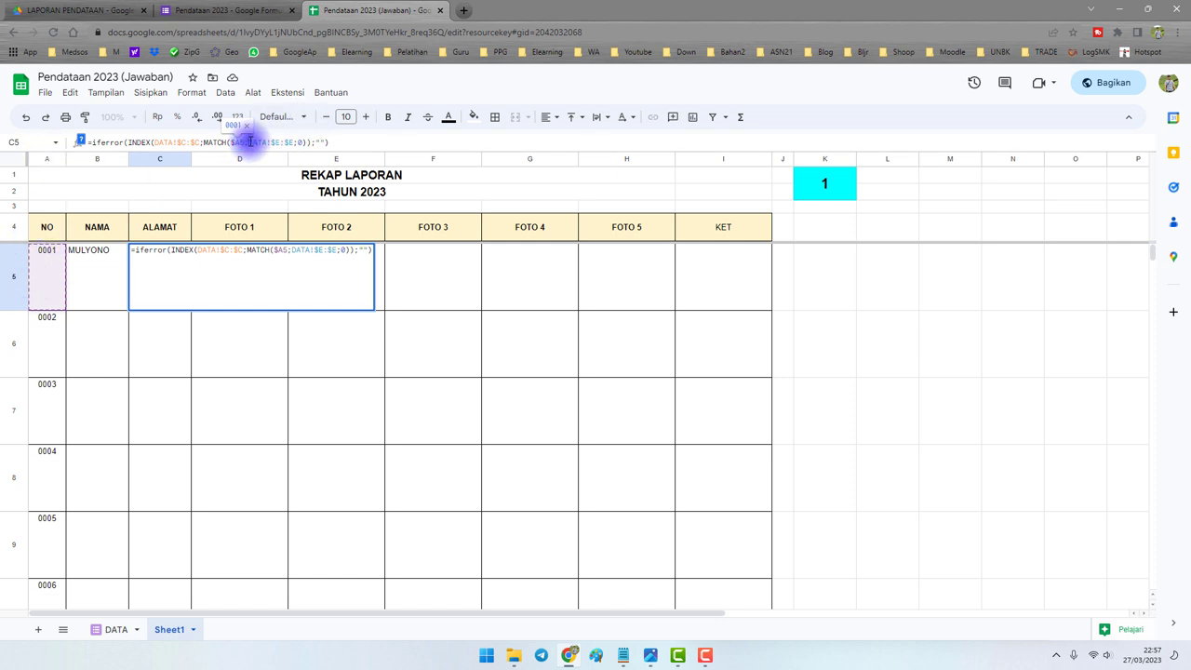
drag(250, 141, 288, 141)
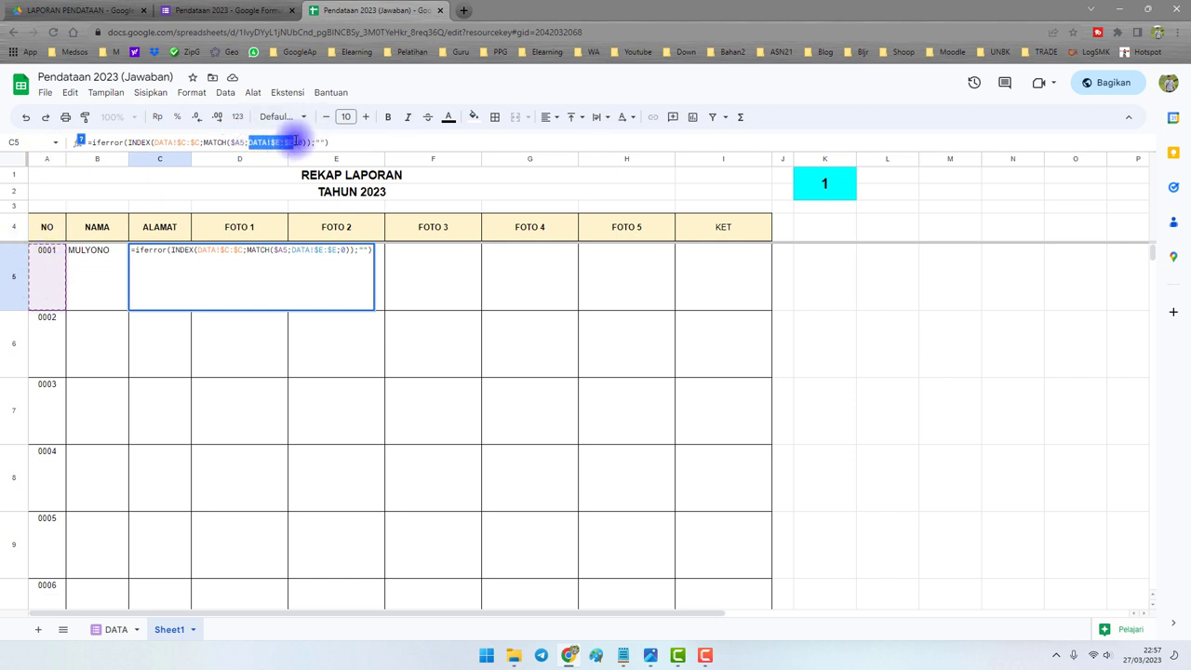
key(Escape)
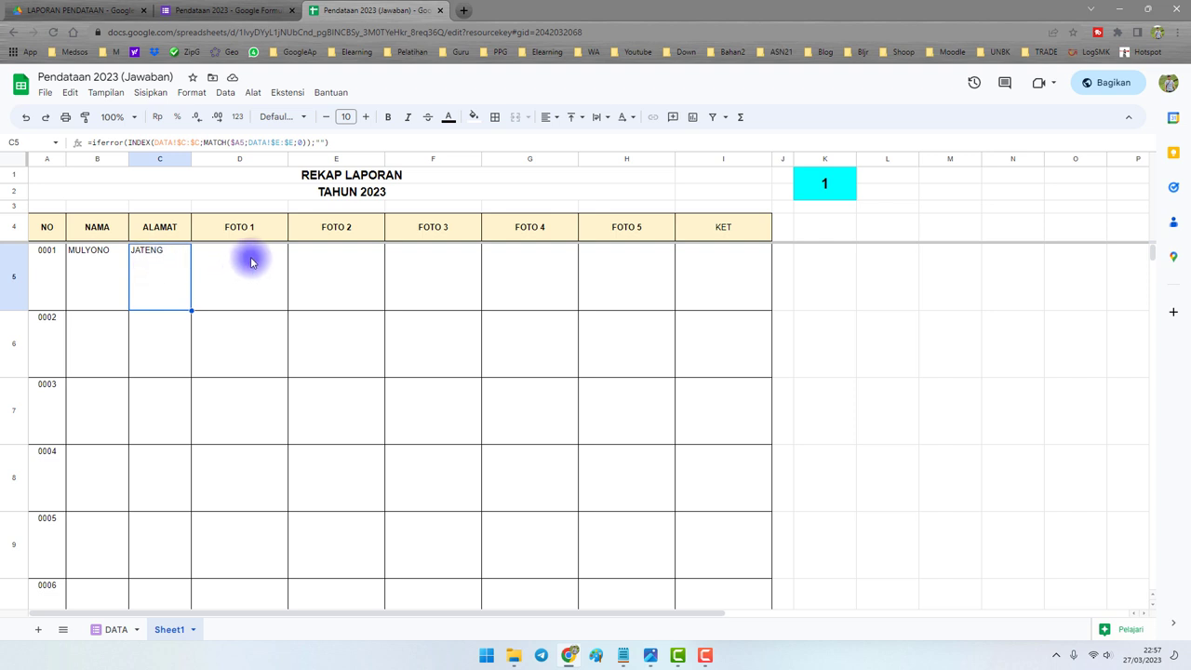
Enter the image formula =iferror(image(INDEX(DATA!H:H;MATCH($A5;DATA!$E:$E;0));1);"") from the formula notes in FOTO 1 cell D5
drag(245, 266, 608, 261)
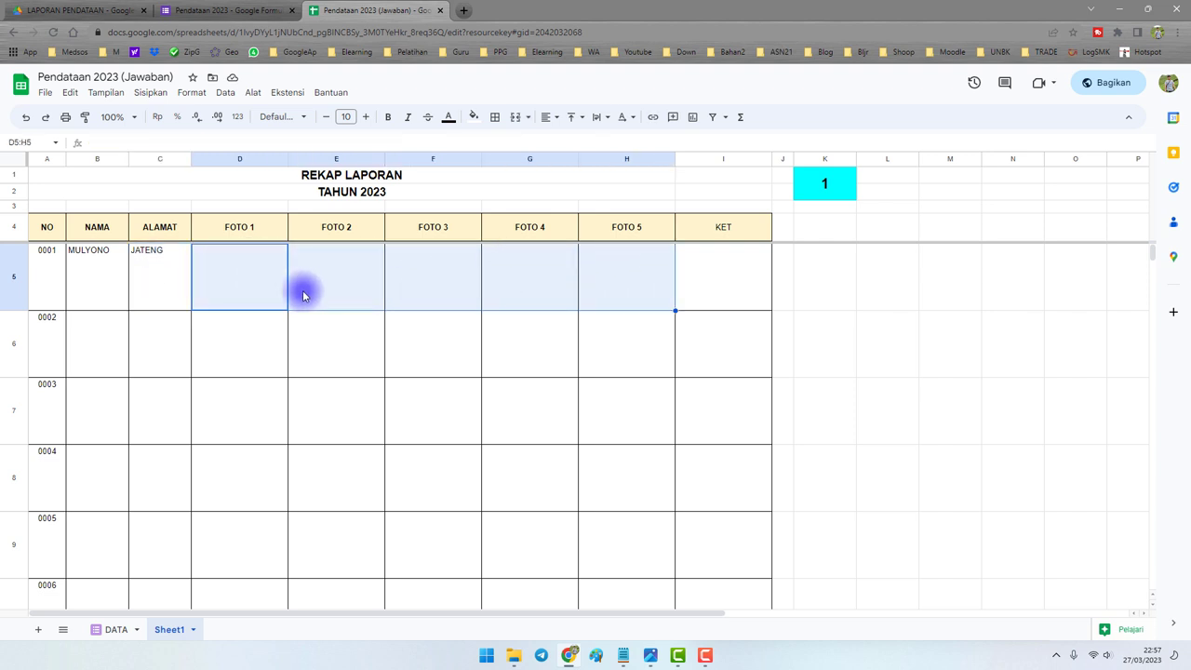
drag(245, 276, 639, 271)
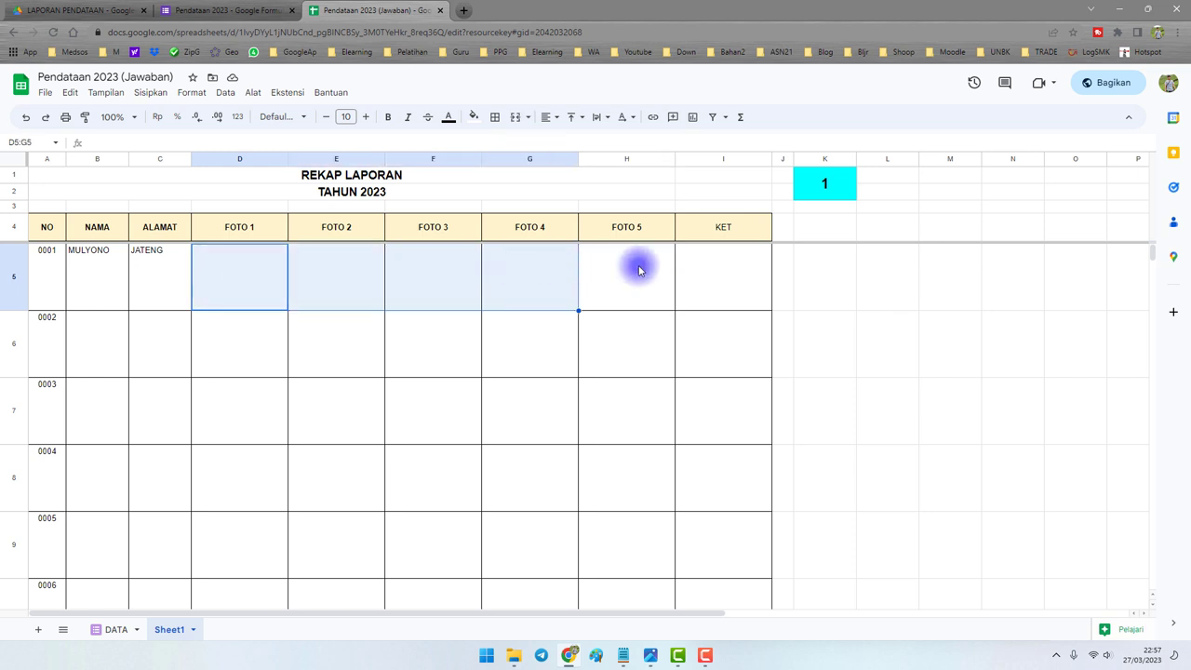
click(640, 269)
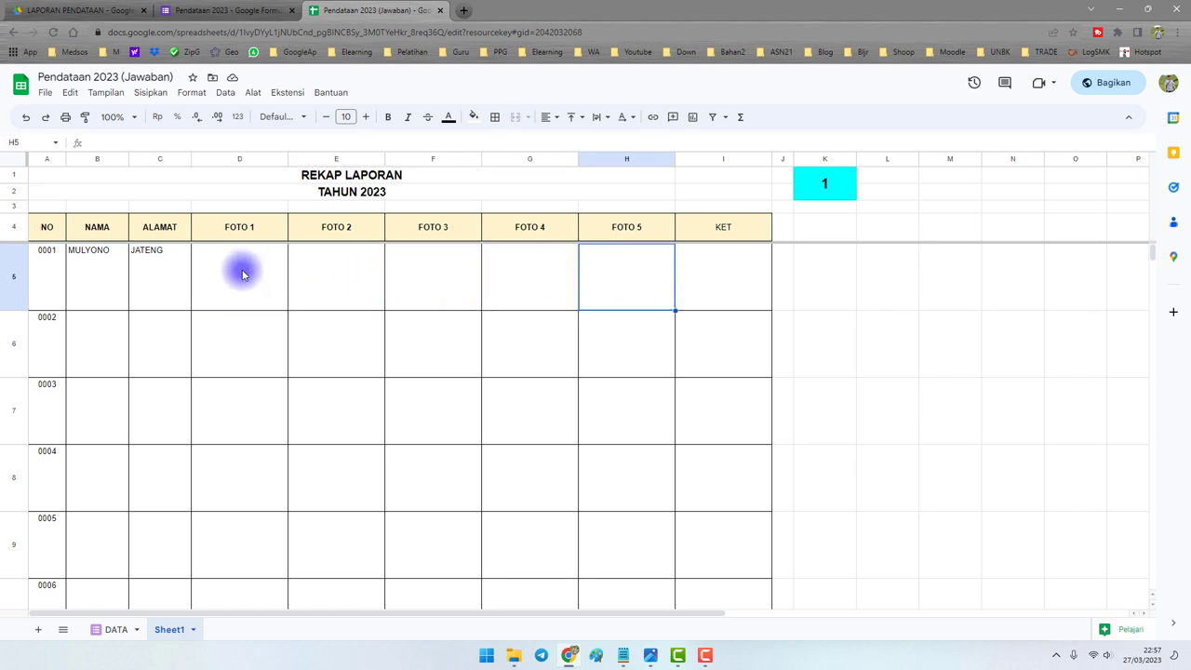
drag(241, 274, 614, 279)
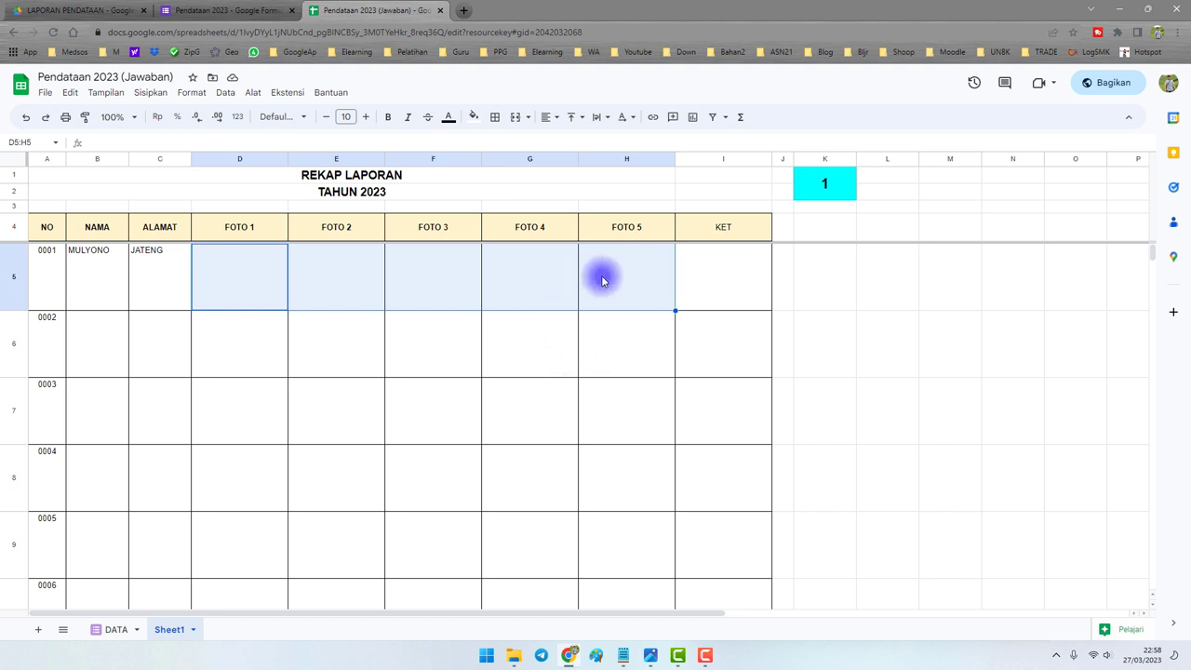
click(622, 655)
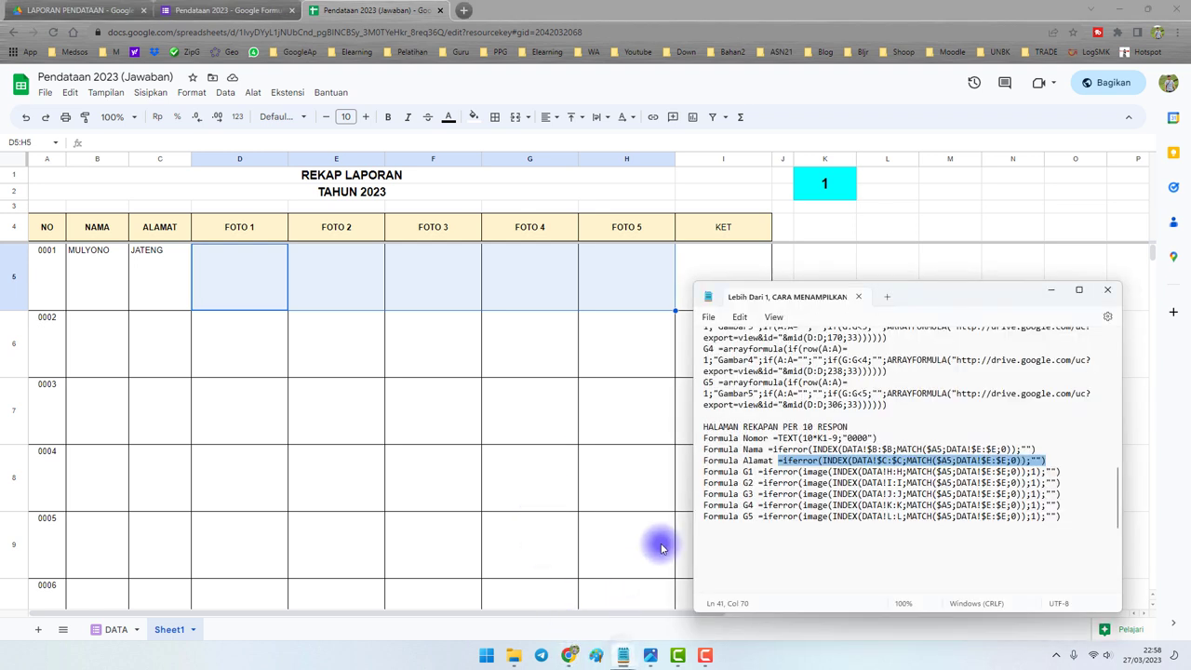
scroll(878, 506, down, 2)
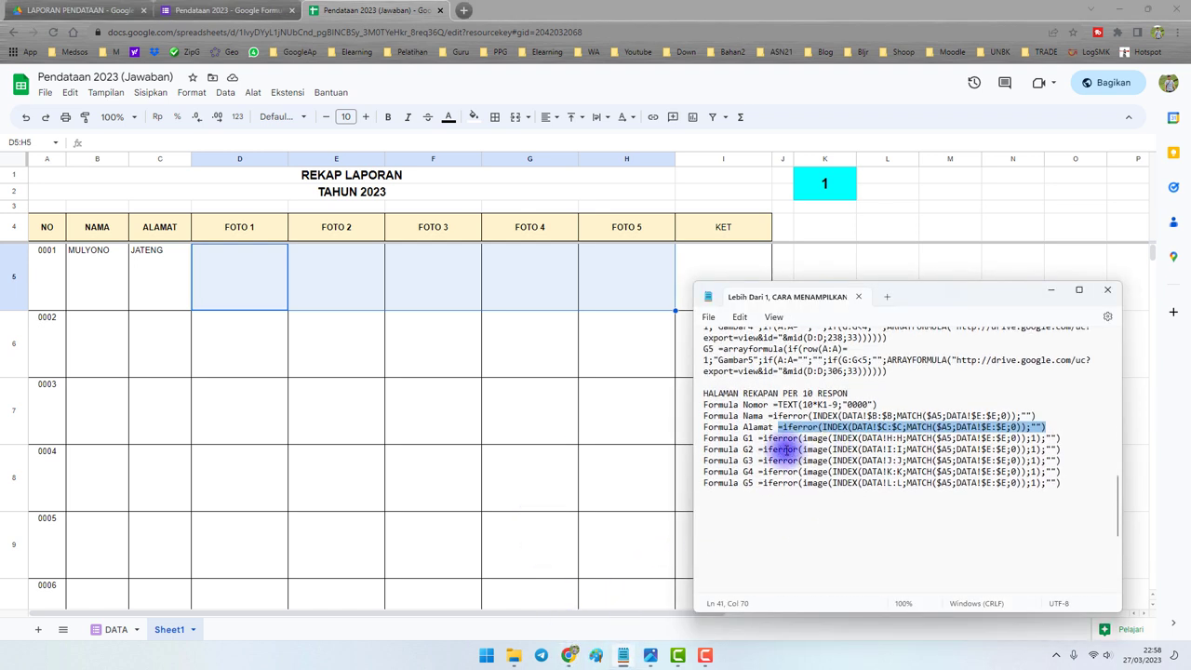
drag(758, 438, 1062, 440)
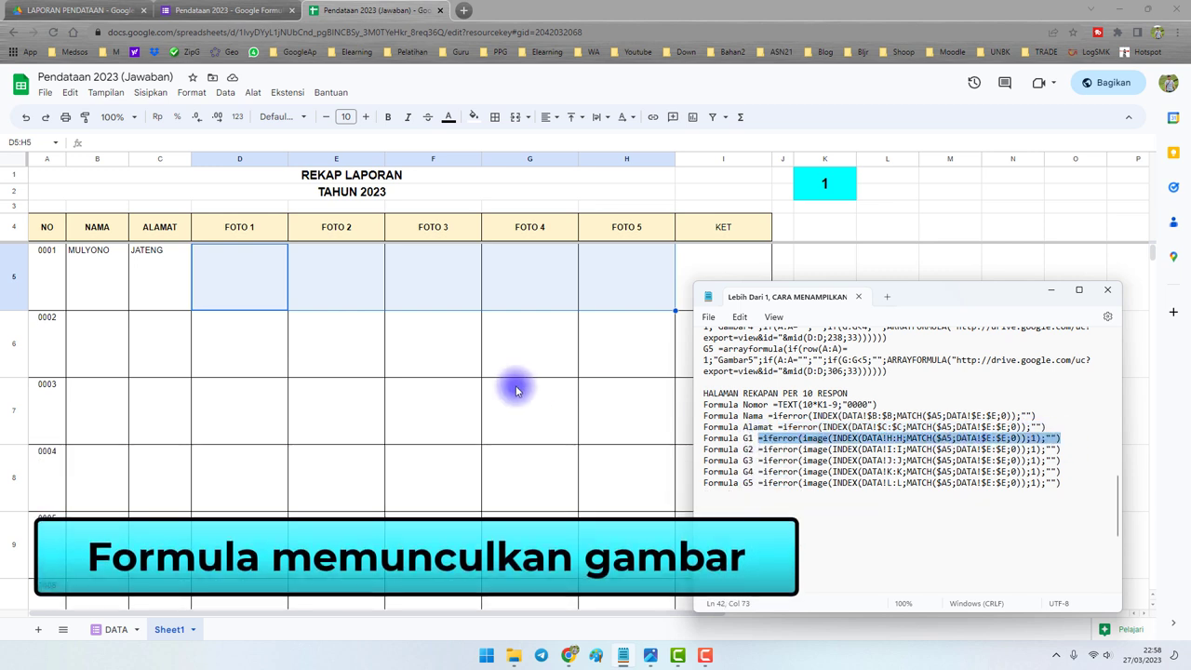
click(251, 286)
key(ctrl+v)
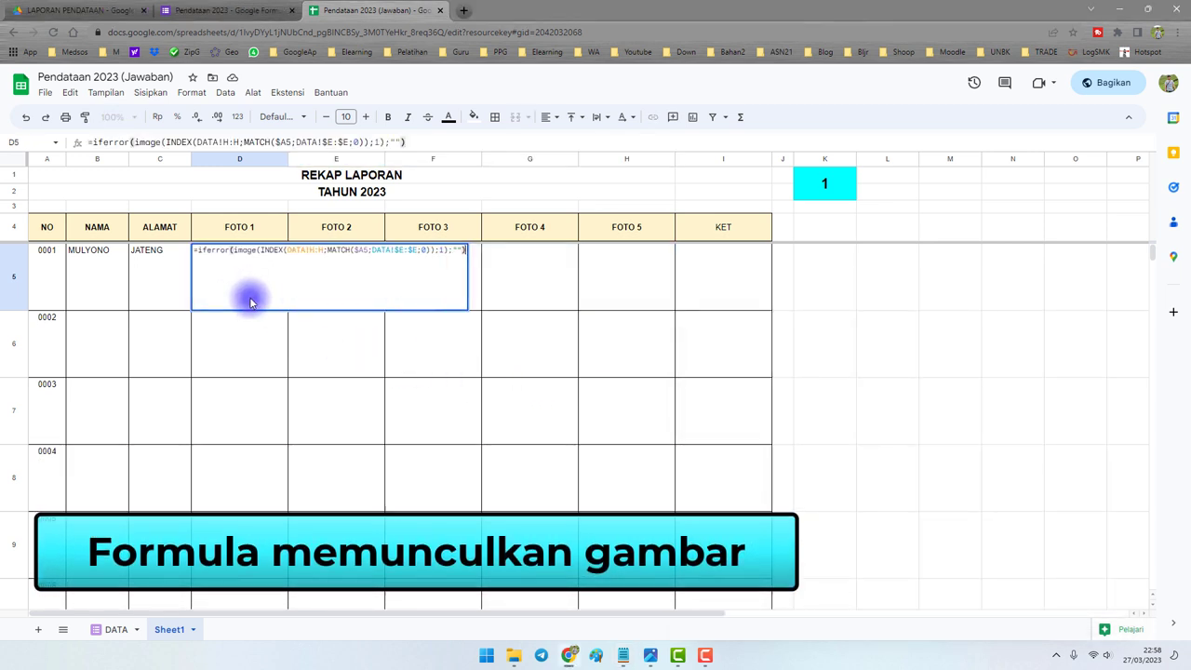
key(Tab)
Enter the G2 to G5 image formulas from the notes in cells E5 to H5, referencing DATA columns I, J, K and L respectively
key(Down)
key(ctrl+v)
key(Tab)
click(626, 657)
drag(777, 478, 1043, 479)
key(ctrl+c)
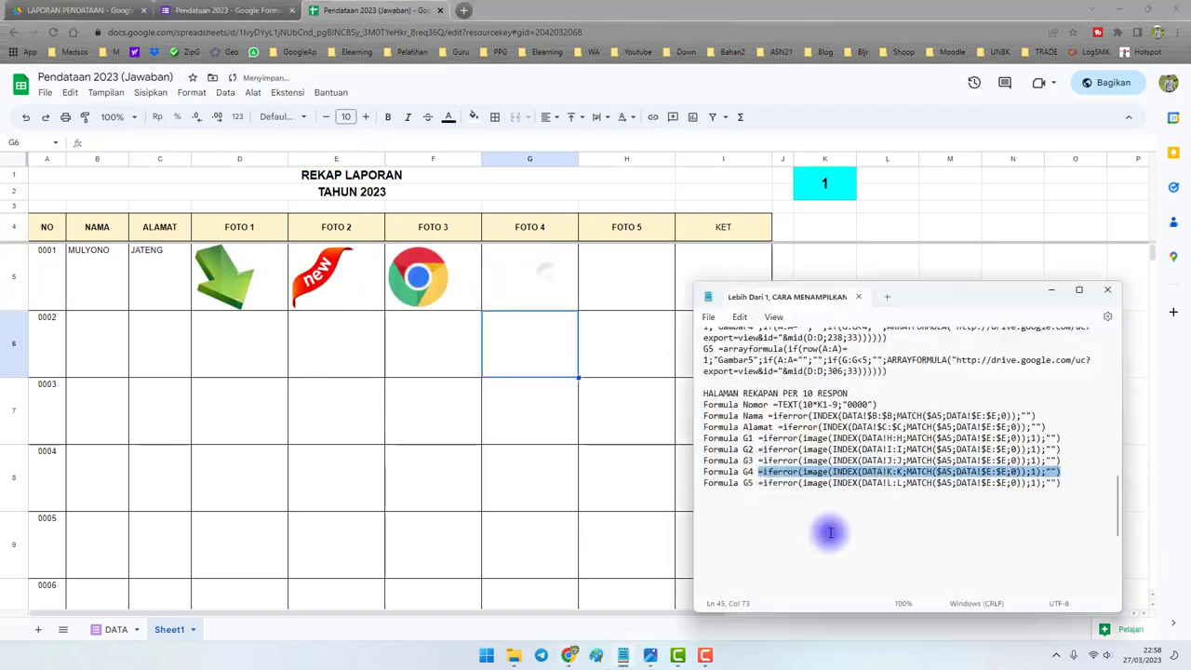
key(alt+Tab)
key(ctrl+v)
key(Tab)
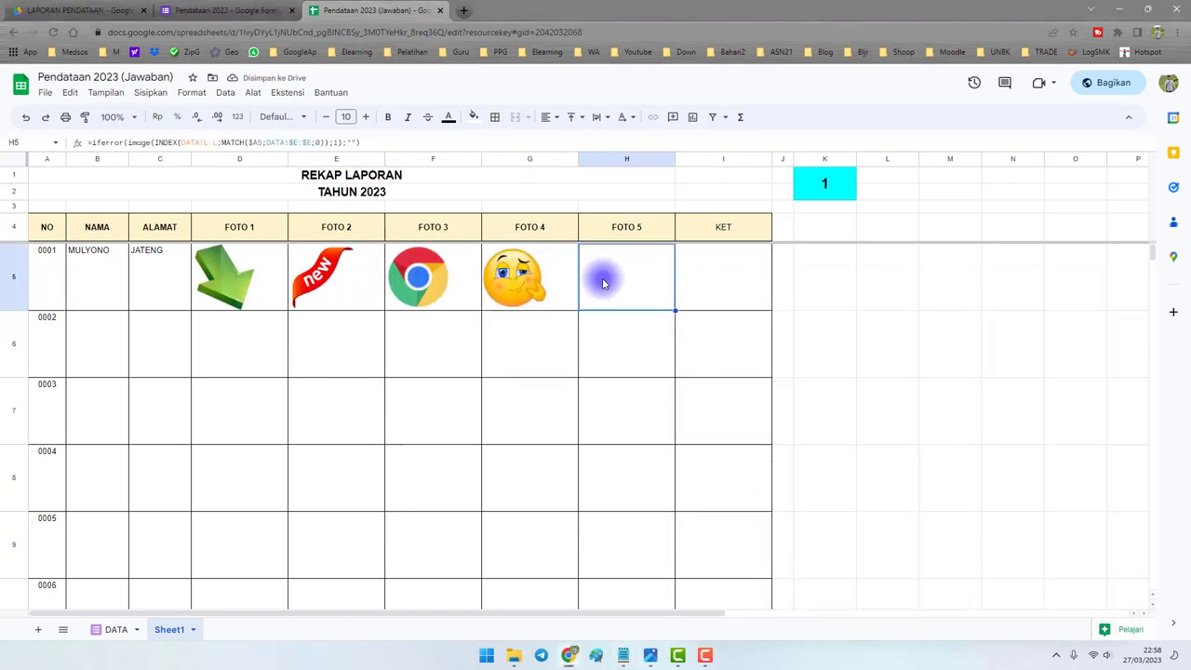
Examine the image formulas in row 5, checking H5's DATA!L:L reference and the image mode argument in D5, without changing them
drag(236, 274, 531, 275)
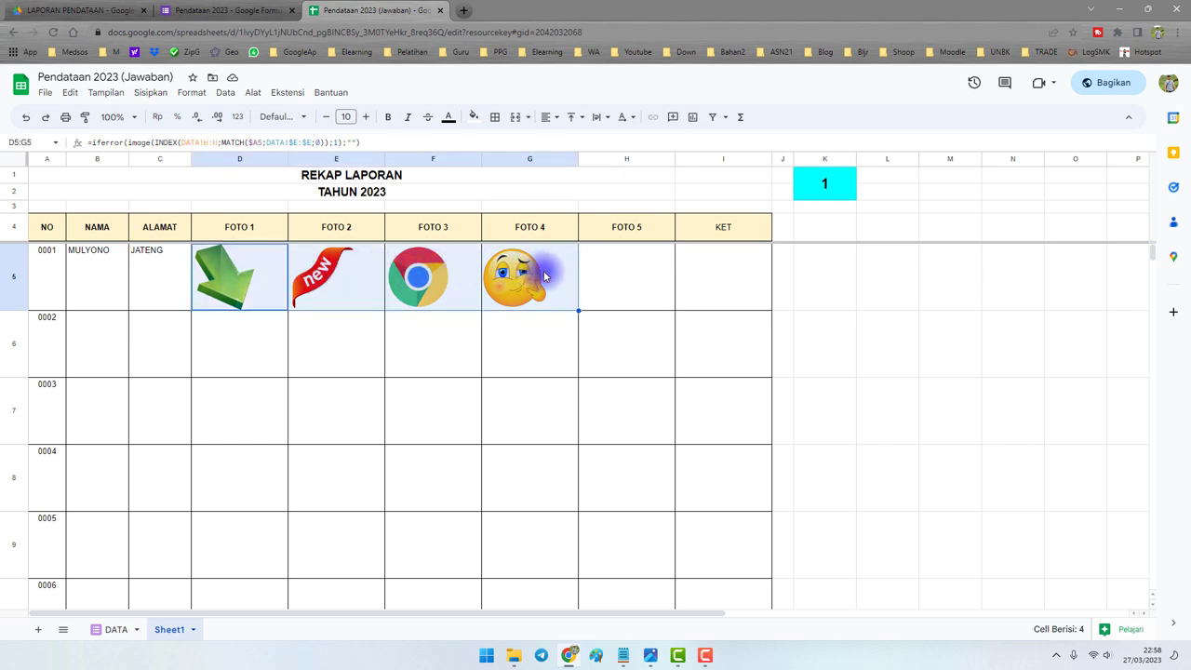
click(614, 270)
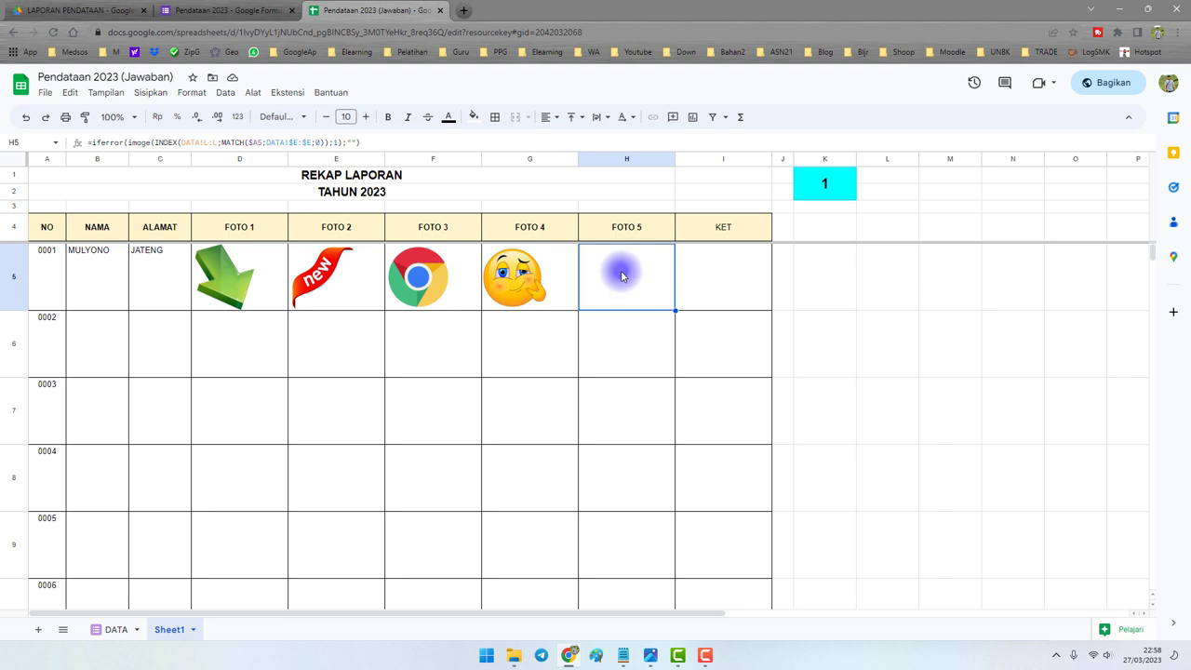
double_click(621, 275)
key(Escape)
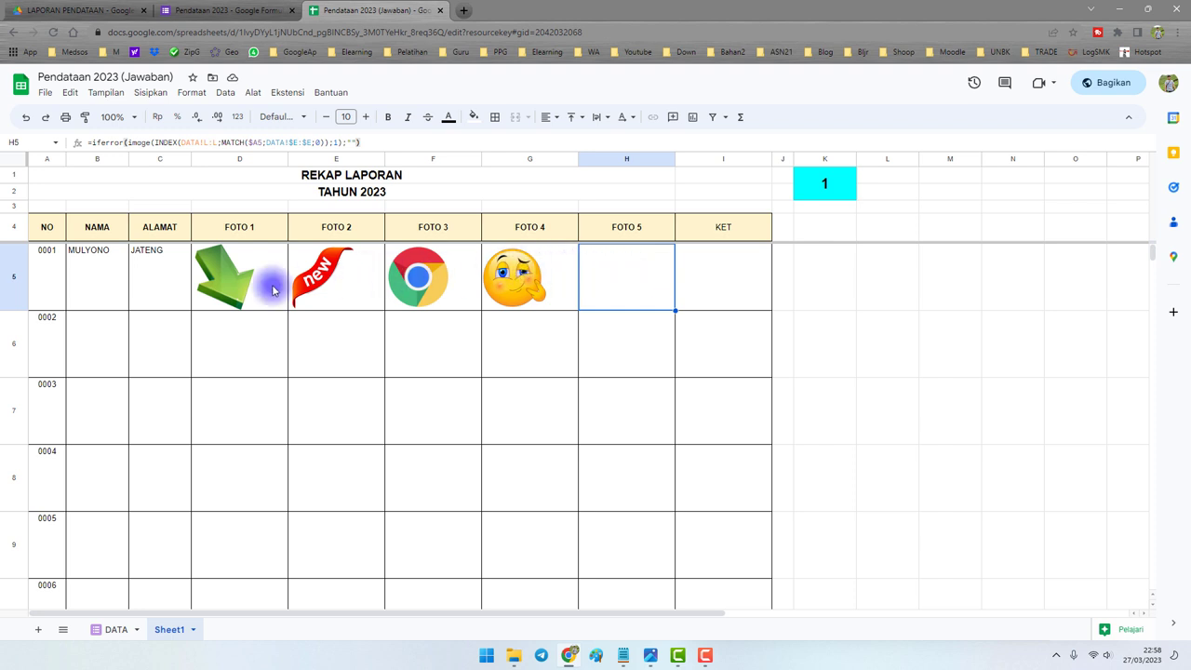
double_click(238, 279)
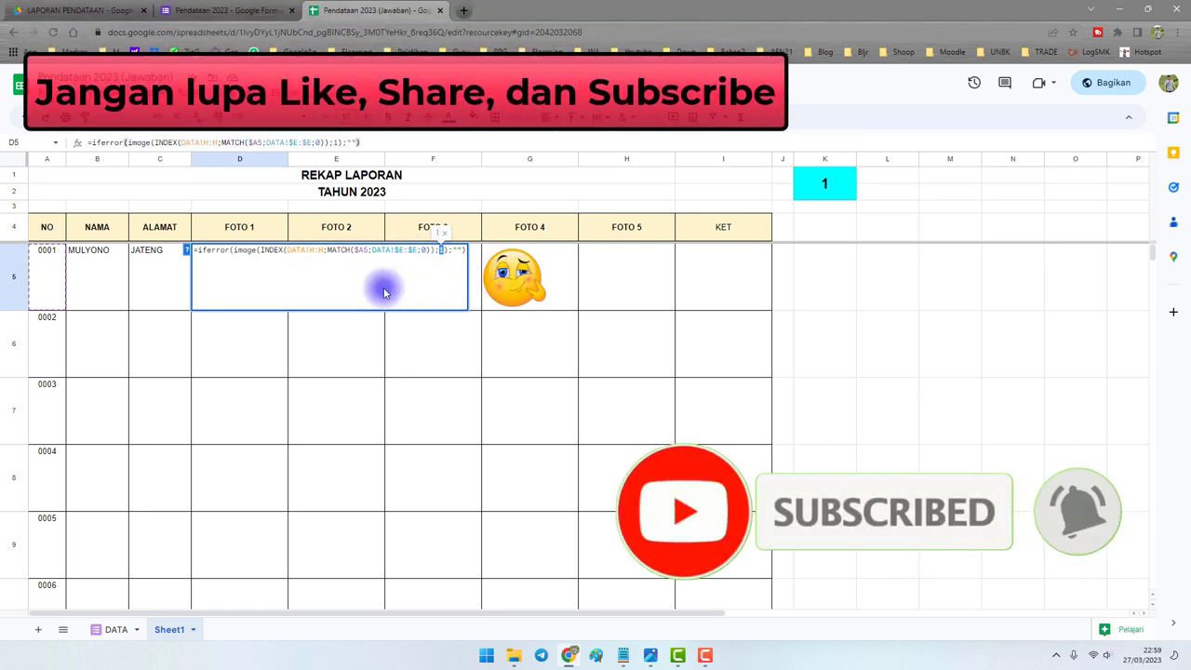
key(Escape)
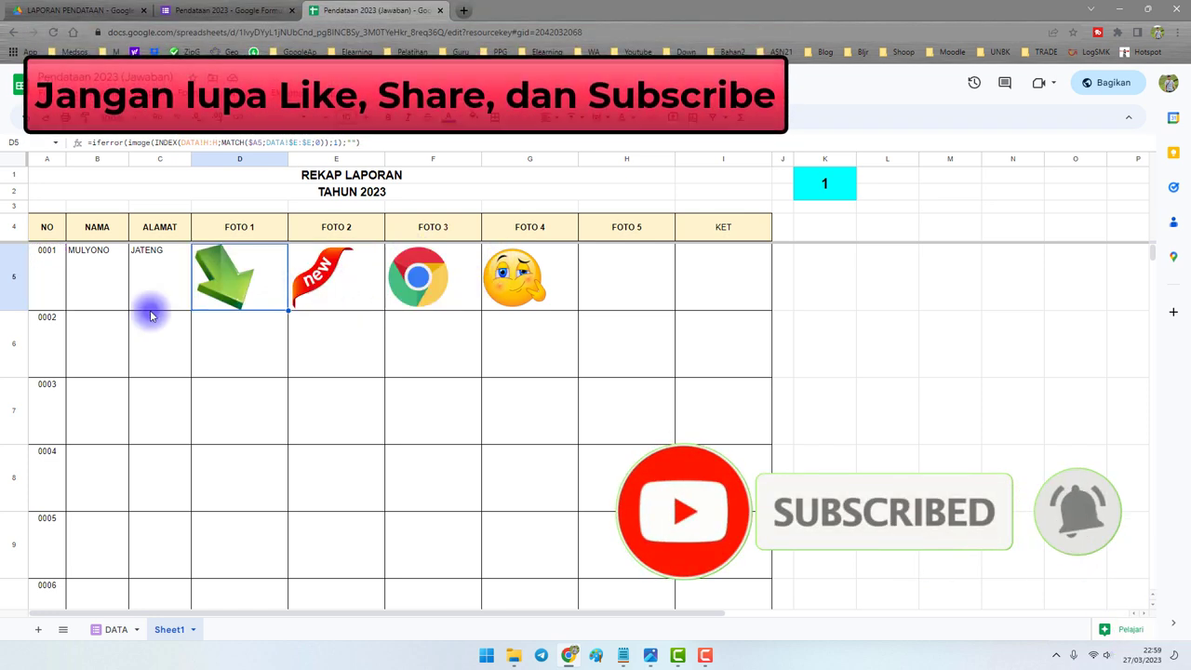
double_click(259, 267)
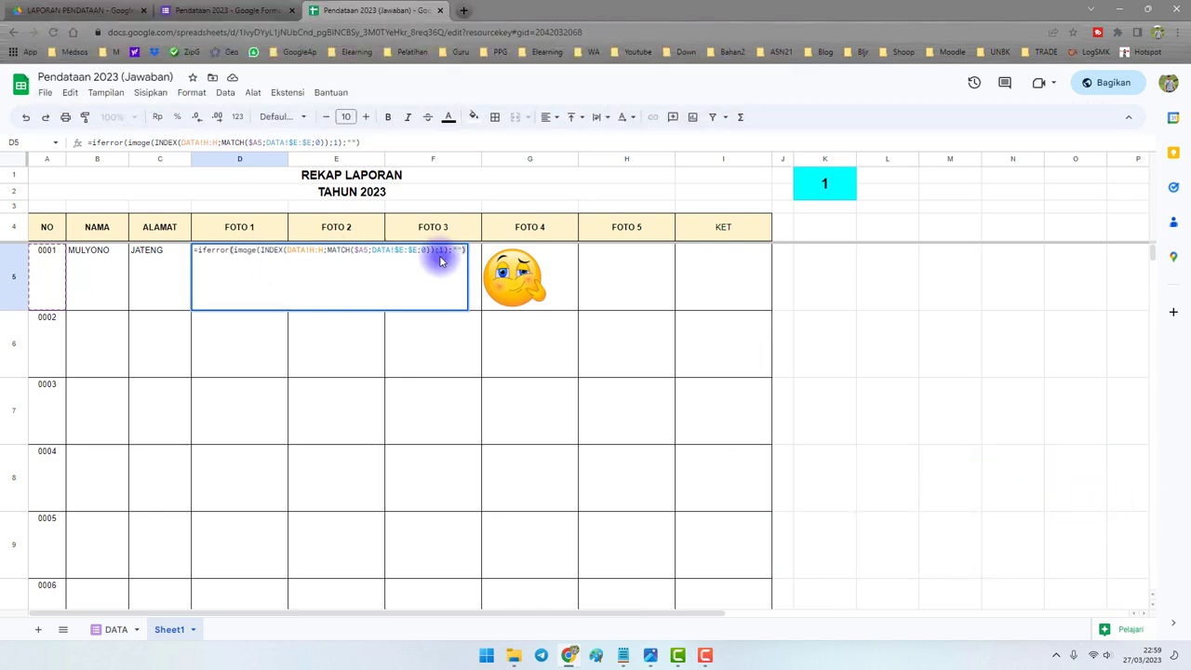
key(Escape)
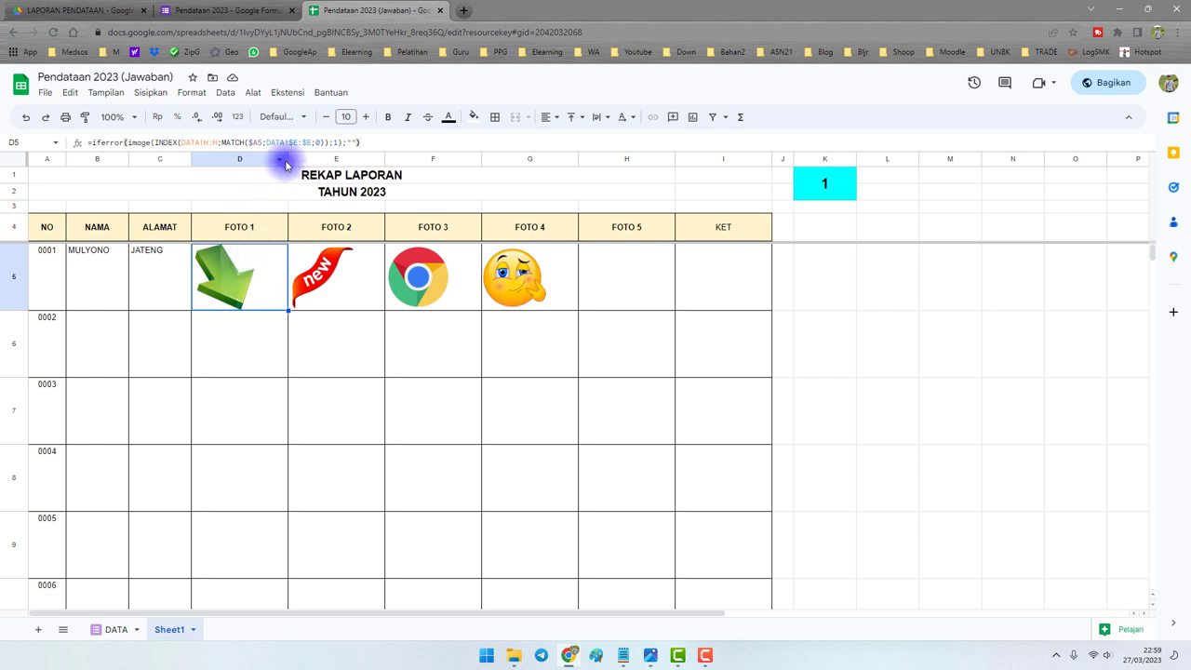
Try a different width for the FOTO 1 column to test the image scaling, and undo the width changes
drag(287, 159, 239, 160)
key(ctrl+z)
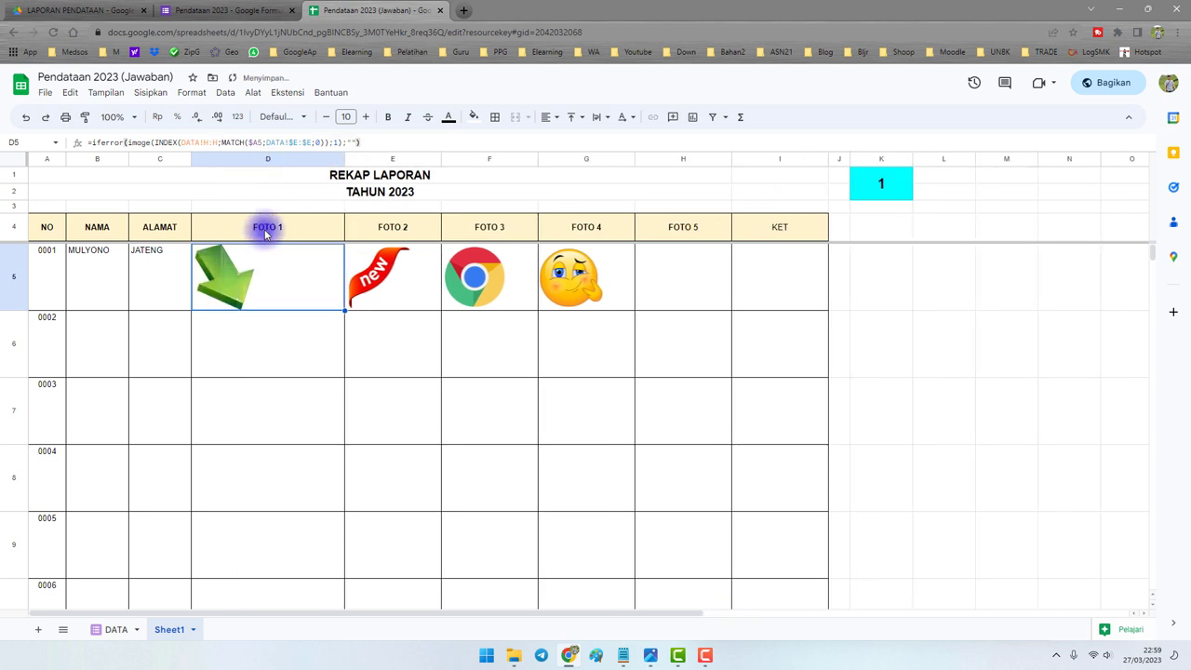
key(ctrl+z)
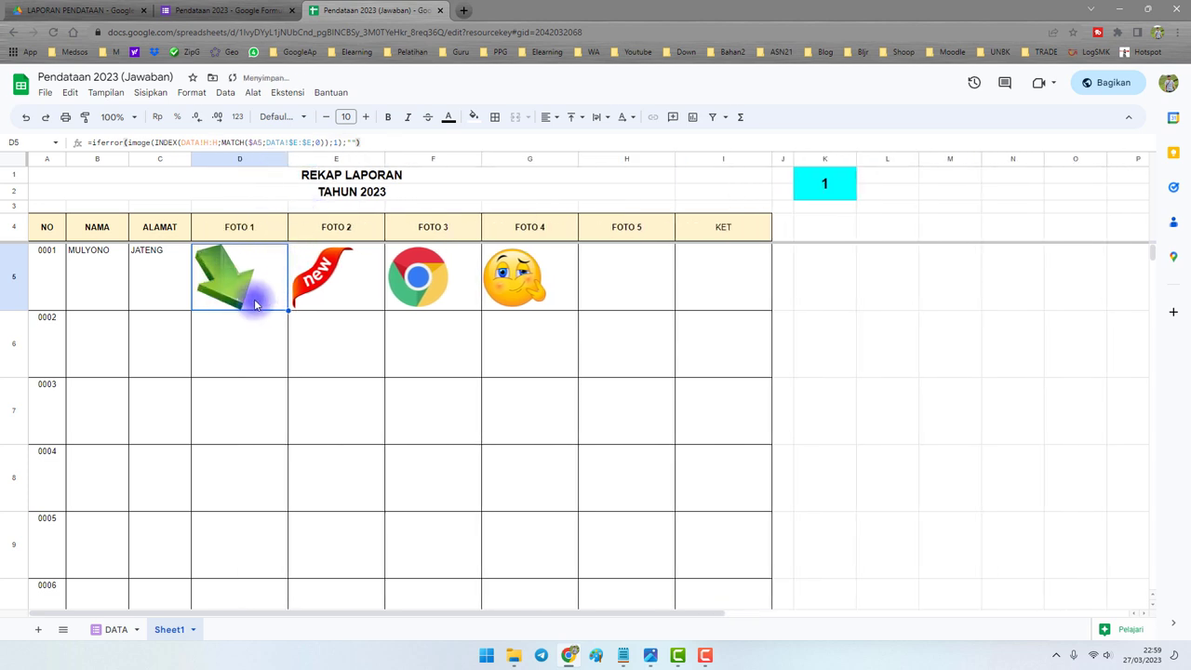
Set the image mode in D5's formula to 2 and widen the FOTO 1 column to test the stretching
click(333, 142)
text(;1)
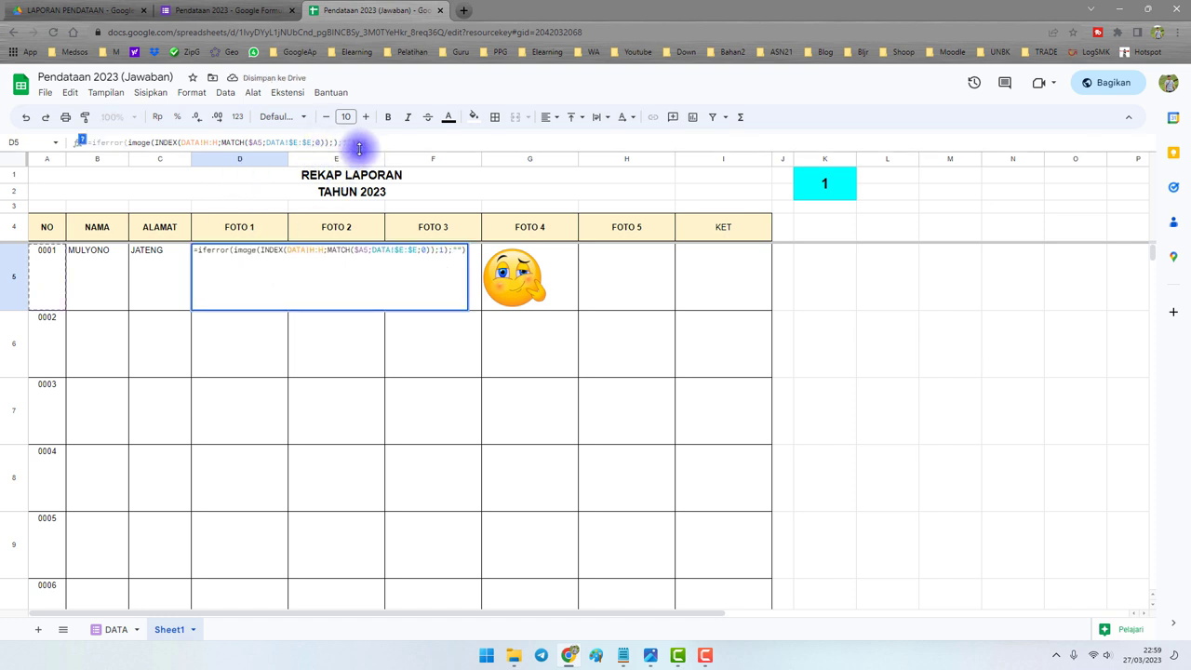
key(Return)
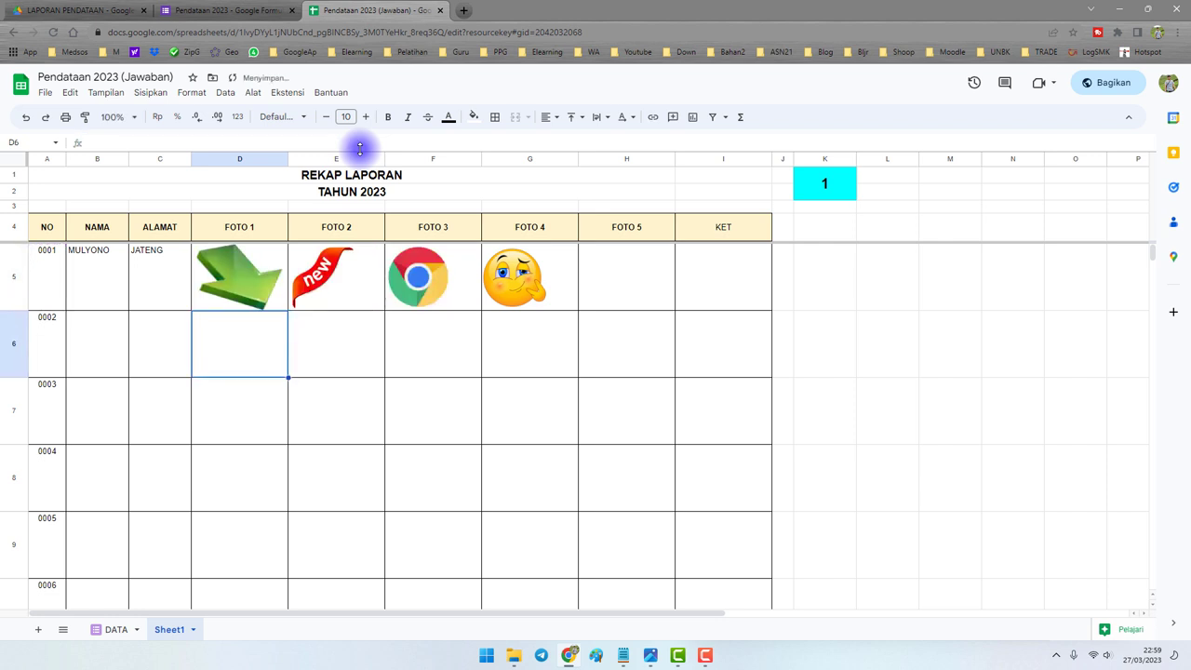
drag(288, 160, 367, 160)
click(279, 272)
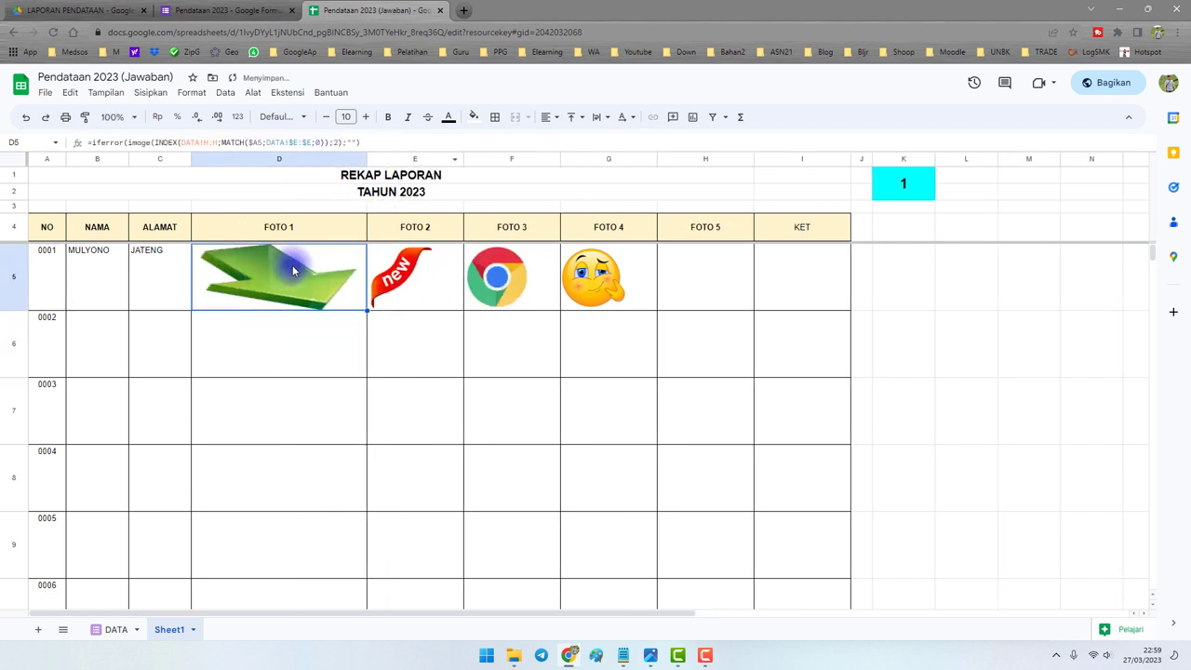
Set the image mode in D5's formula back to 1 and narrow the FOTO 1 column to about its original width
click(333, 143)
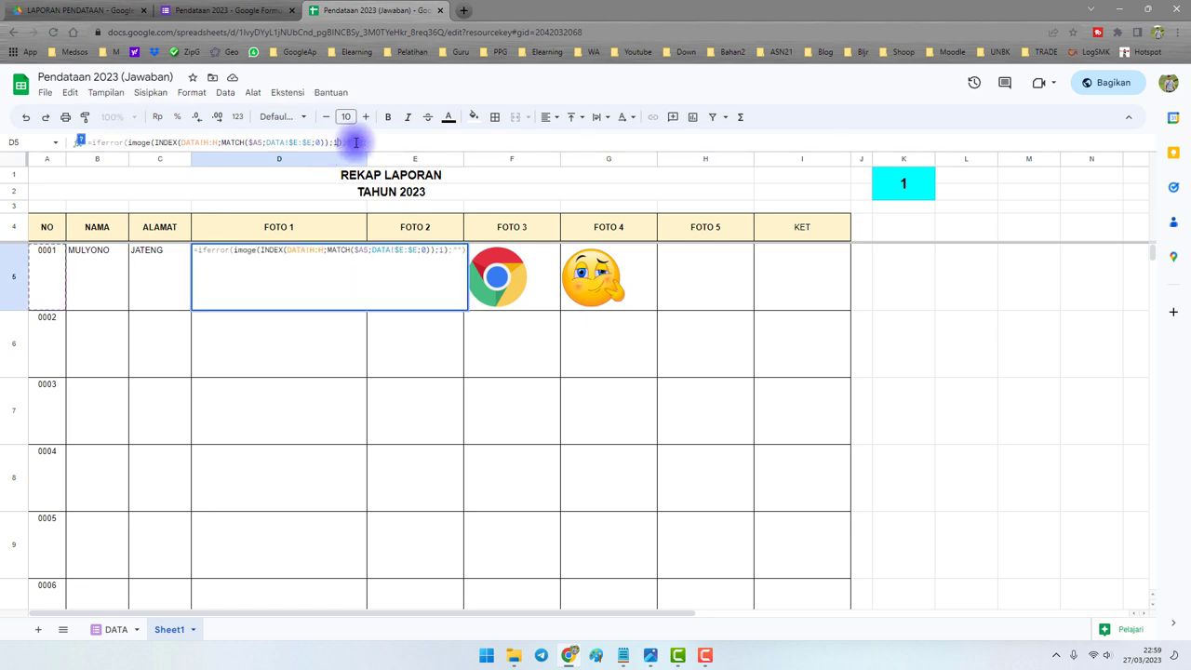
key(Return)
drag(366, 159, 292, 158)
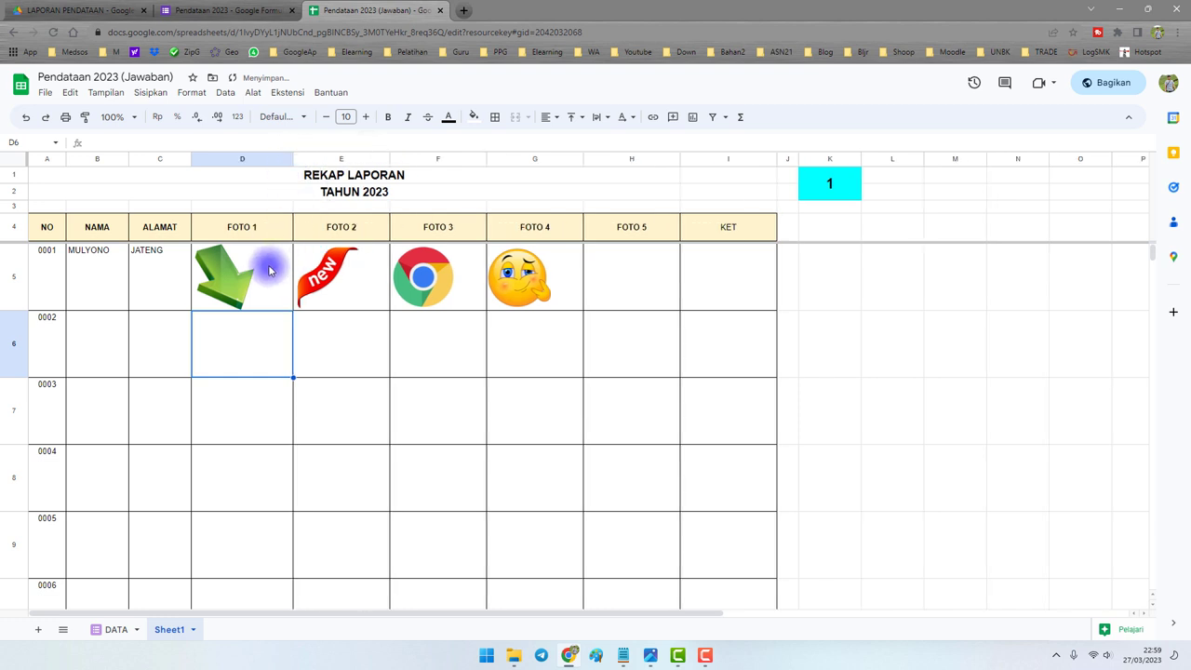
Center the images horizontally in the FOTO 1 to FOTO 5 cells D5:H5
drag(247, 274, 617, 260)
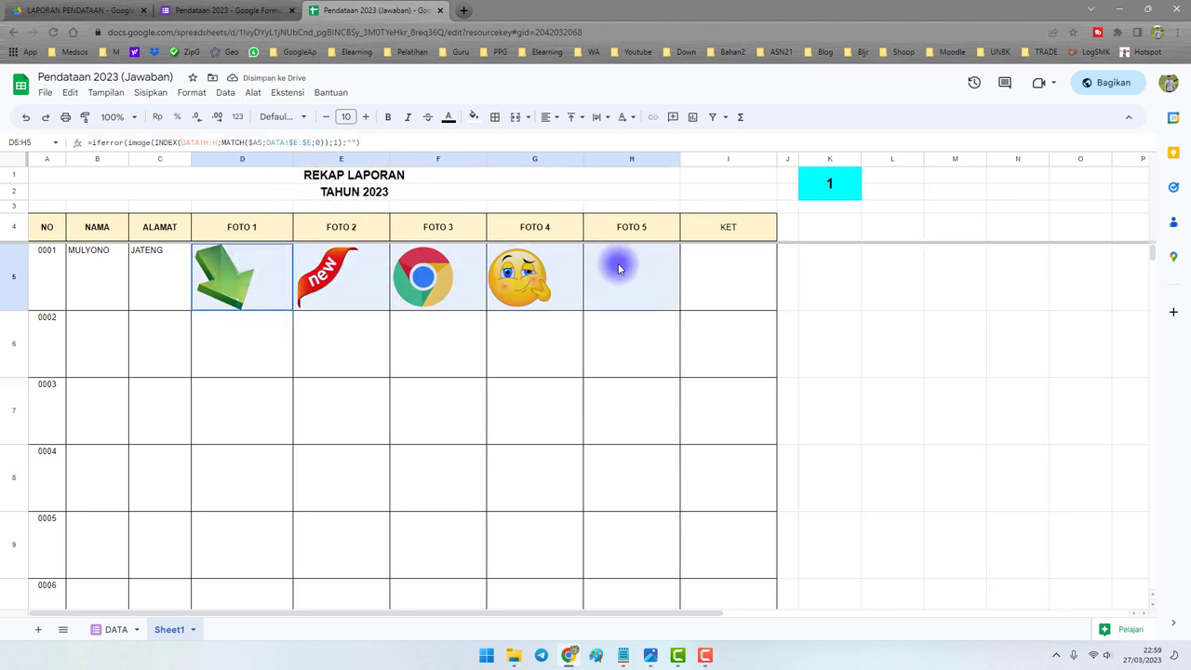
click(571, 141)
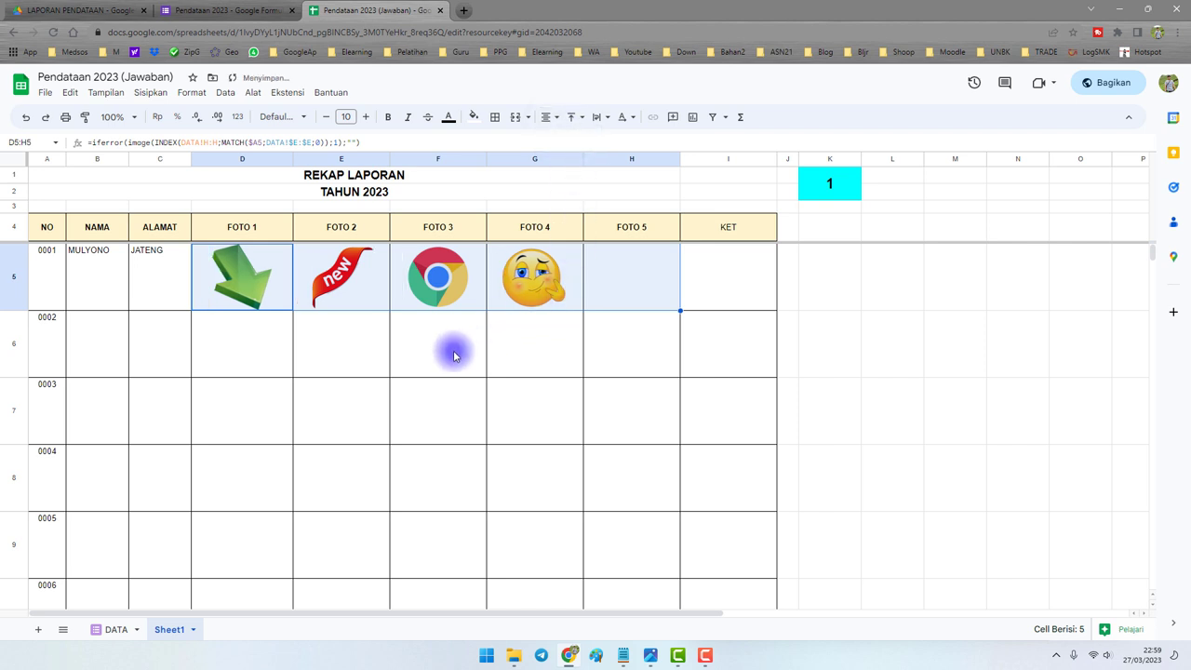
click(455, 348)
Review the row for number 0002 and the B5:H5 formulas in the row above it, checking the name lookup in B5
click(110, 337)
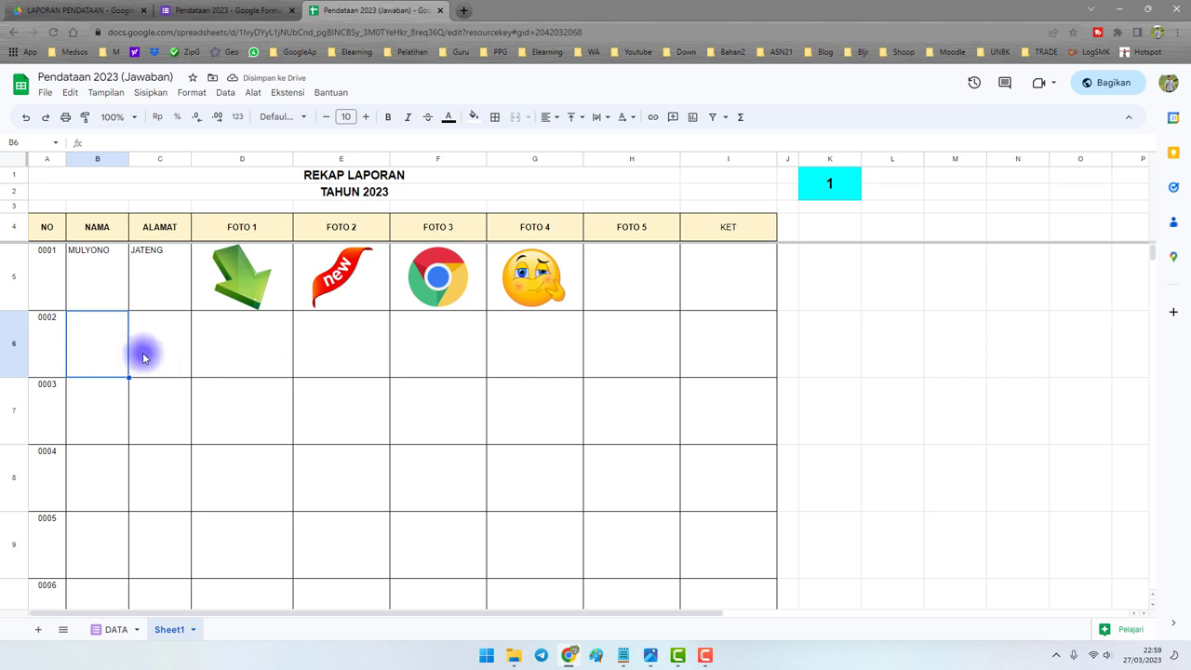
drag(143, 351, 736, 346)
click(301, 332)
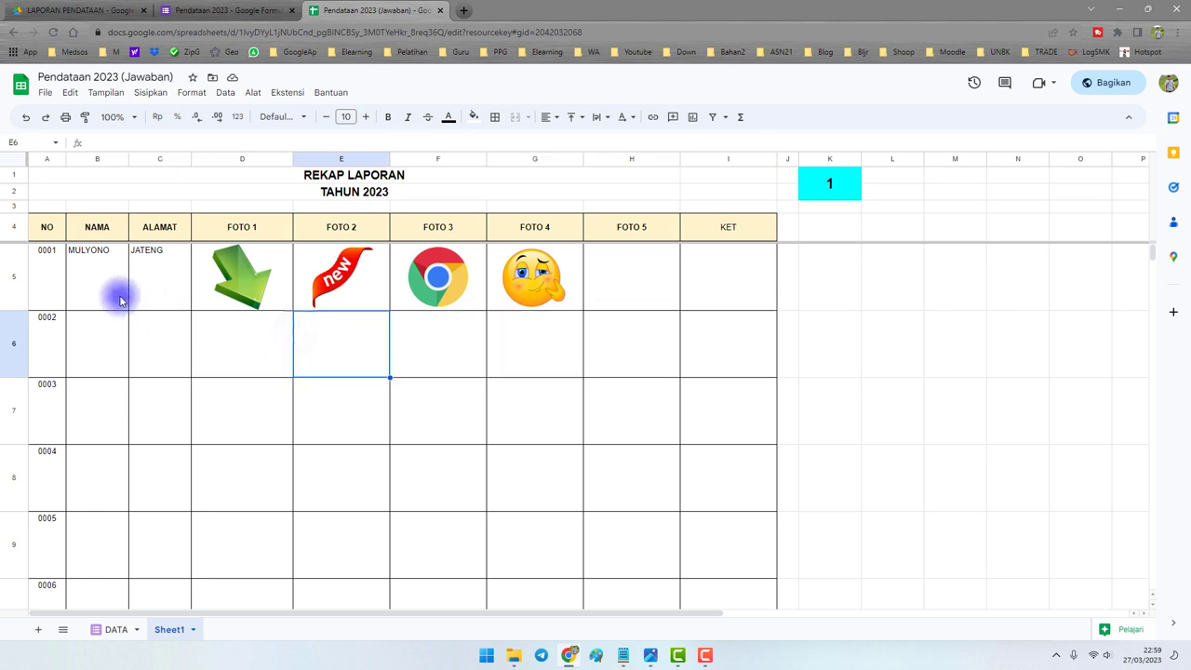
click(101, 279)
double_click(107, 286)
key(Escape)
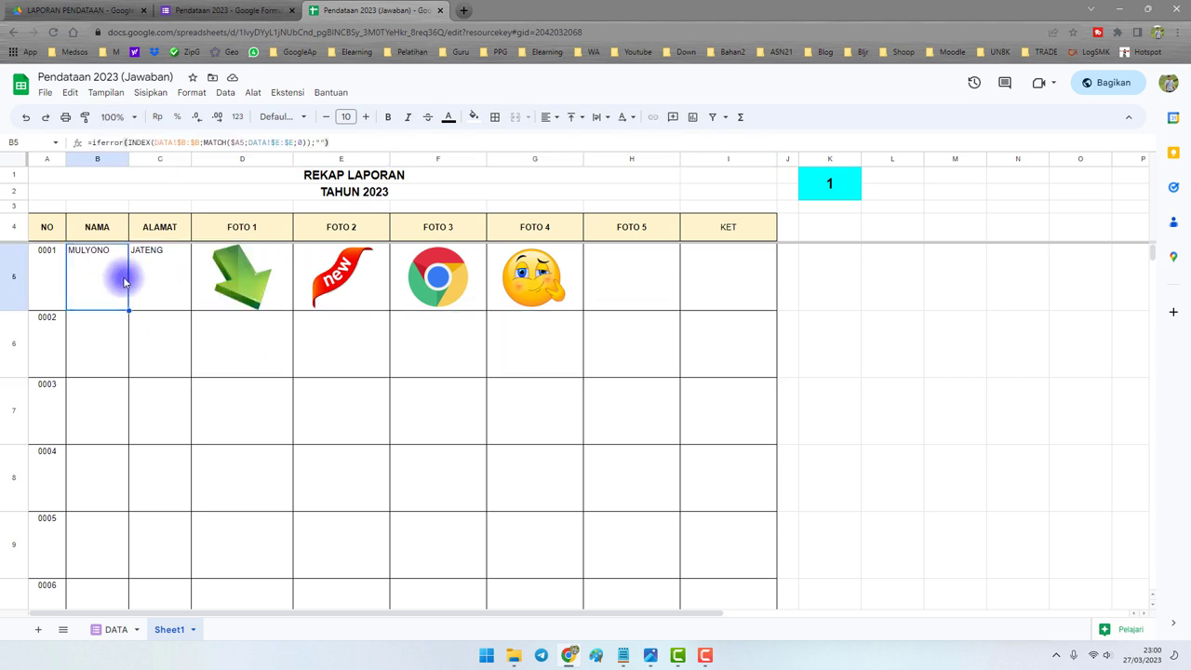
drag(114, 269, 644, 278)
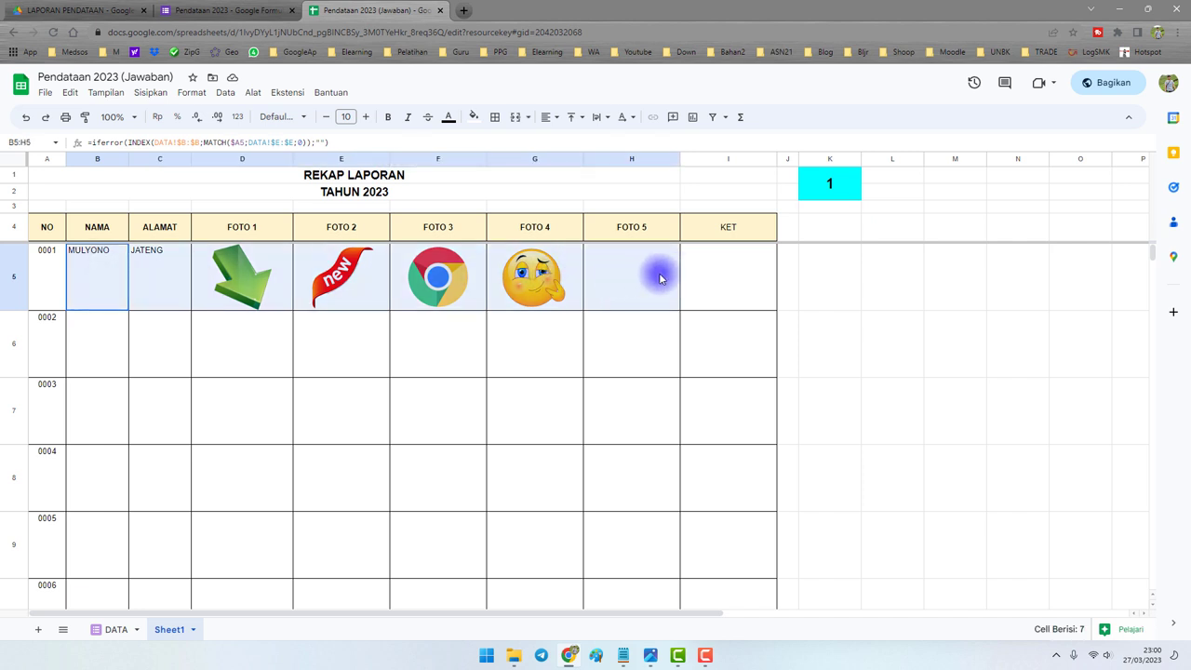
click(734, 264)
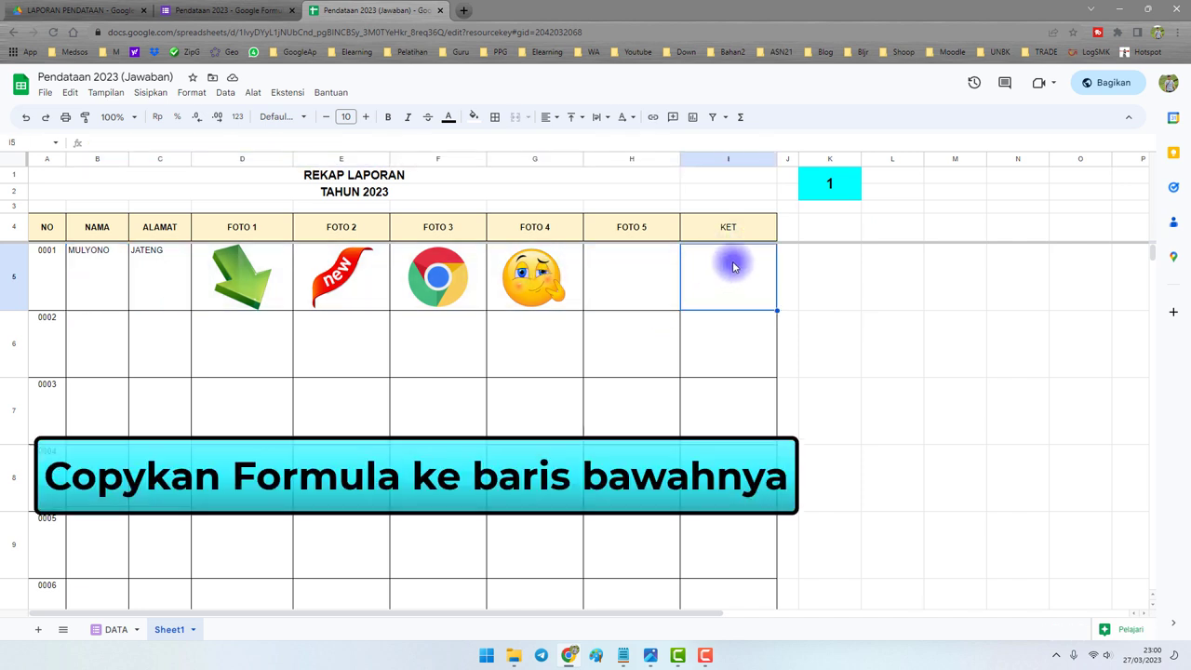
Copy the name, address and photo formulas from B5:H5 down to the numbered recap rows below
click(116, 279)
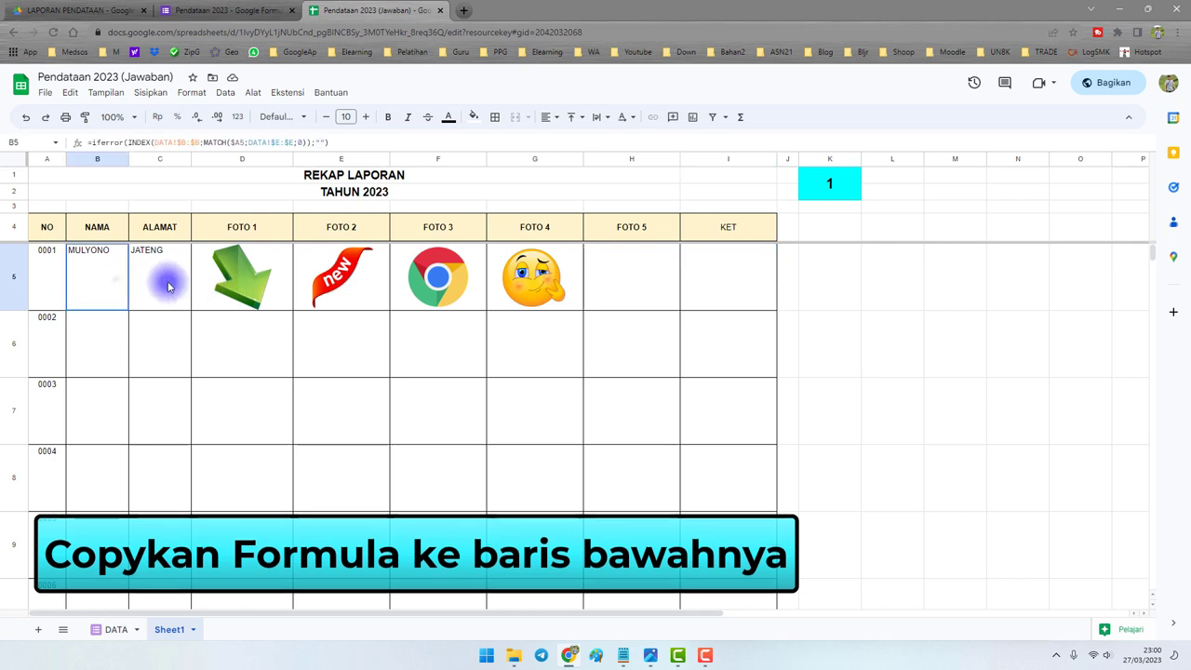
drag(169, 287, 661, 423)
scroll(417, 446, up, 5)
Check the copied name and photo formulas in row 6 for the $A6 reference
click(97, 340)
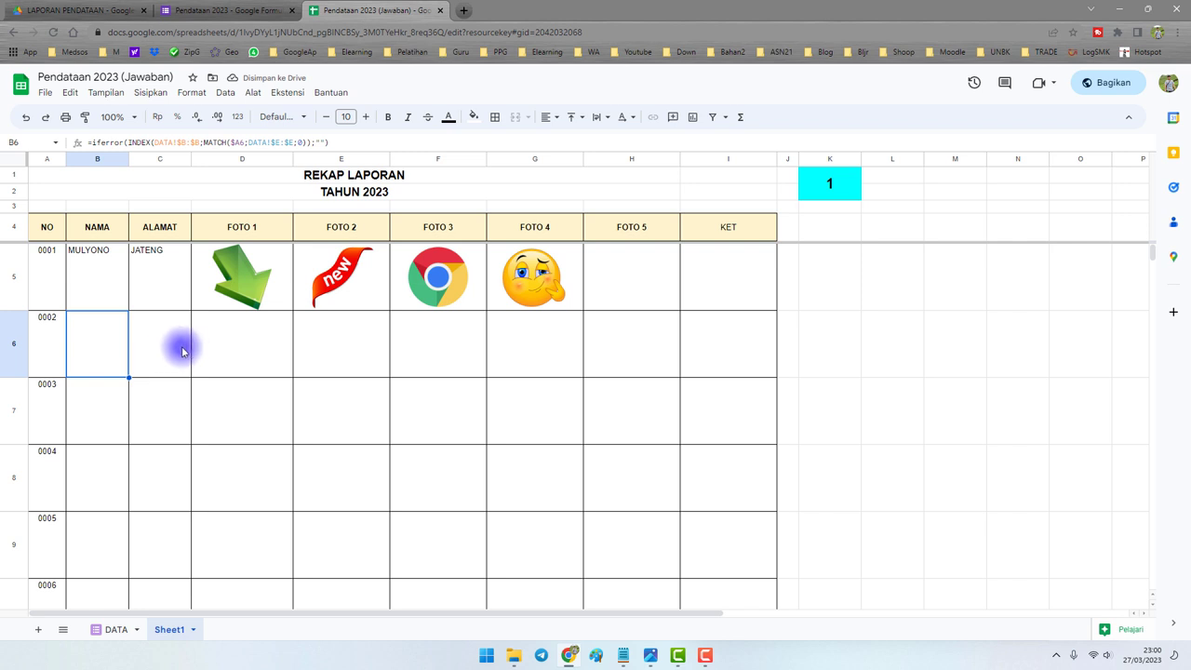
click(228, 343)
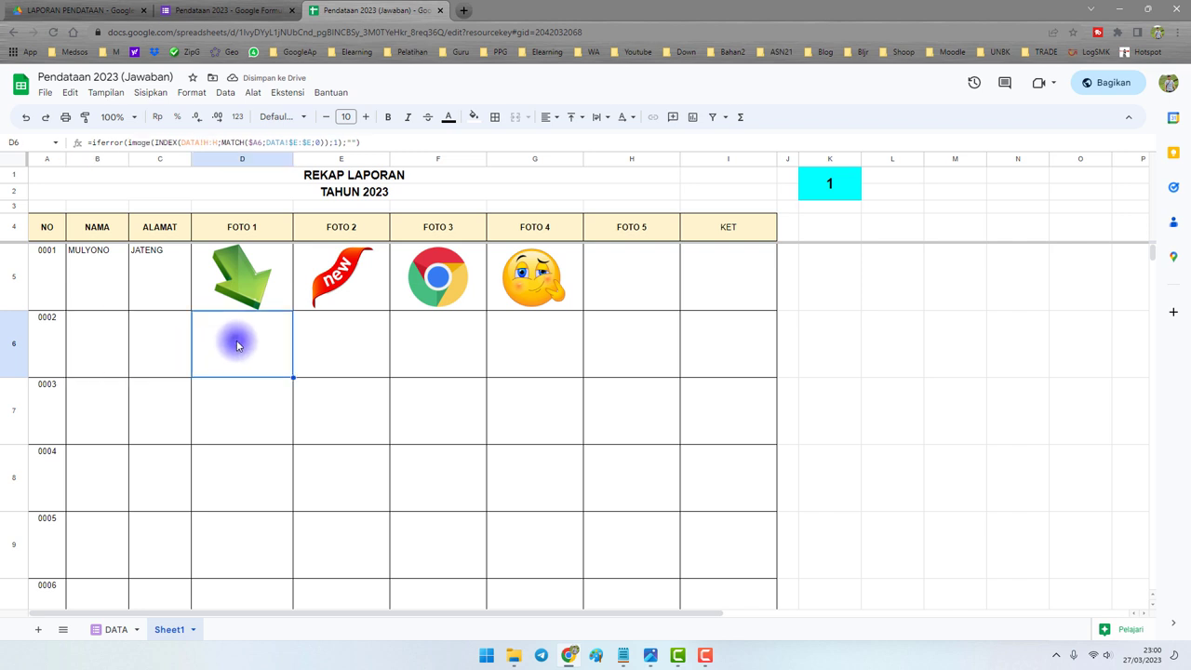
click(463, 350)
click(595, 350)
scroll(179, 445, down, 1)
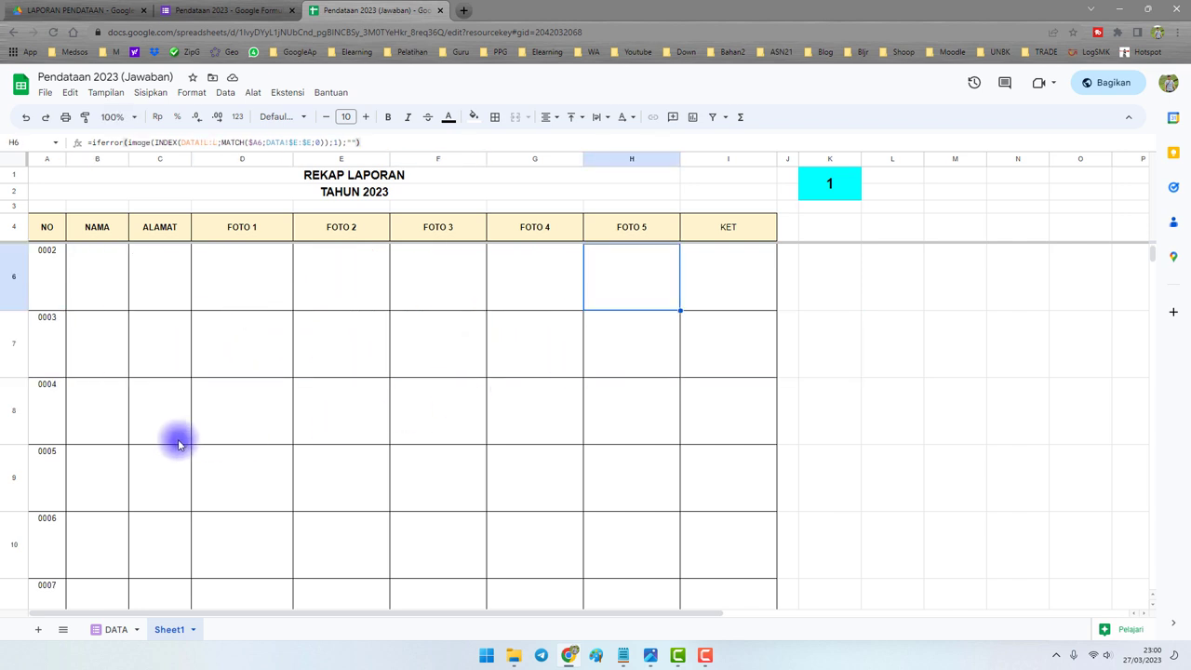
Check the copied formulas in cells B6:G6 of the row numbered 0002
scroll(233, 426, up, 1)
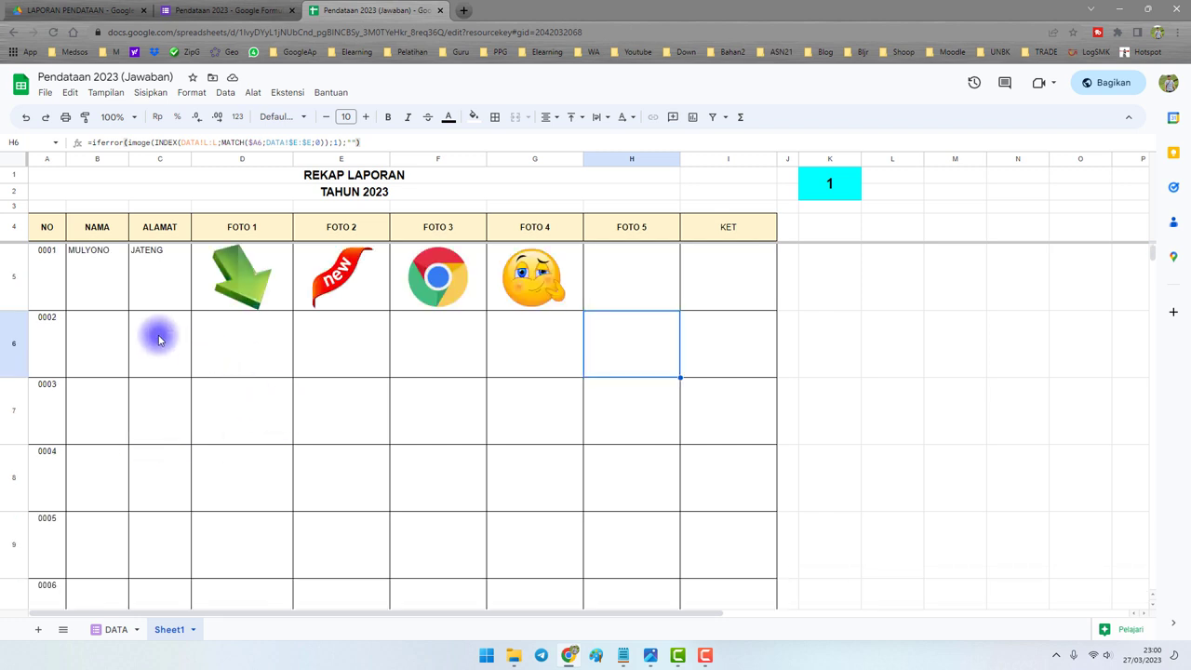
click(97, 333)
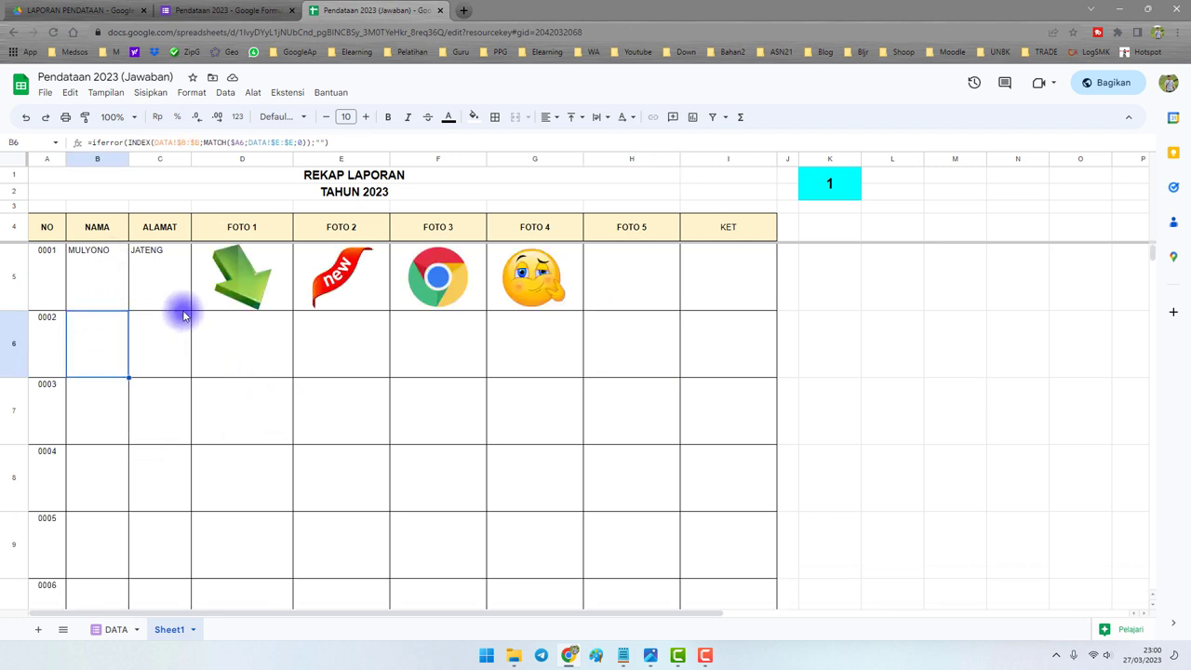
drag(101, 330, 576, 326)
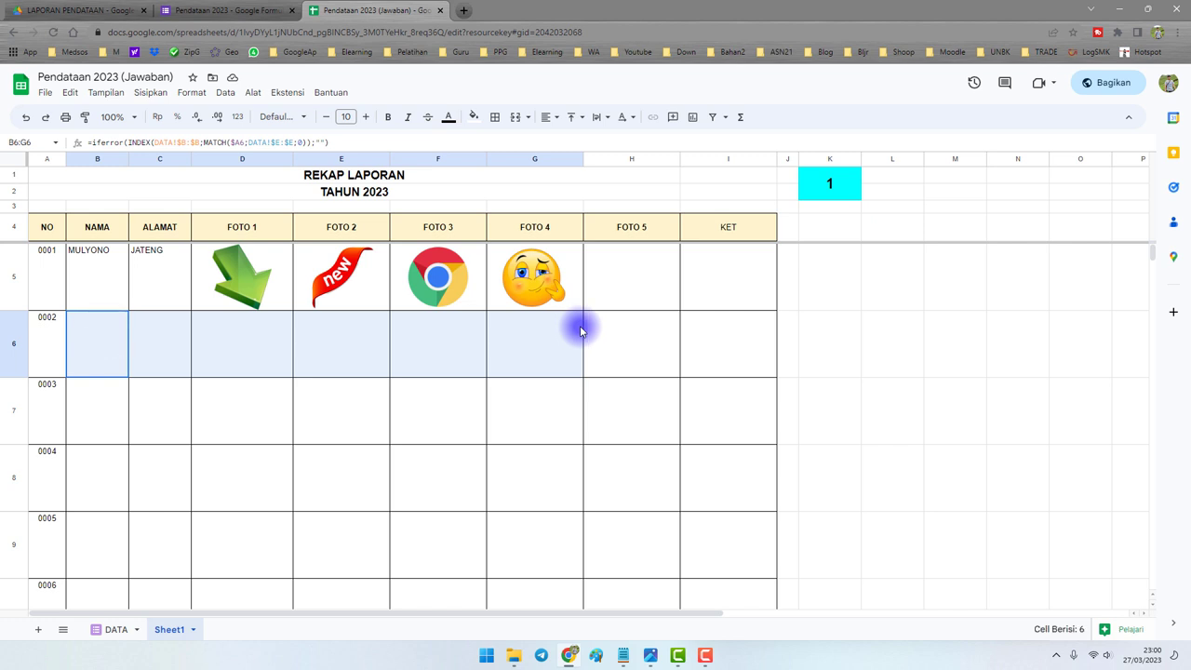
Open the Pendataan 2023 form's preview and place it in a separate window in front of the recap sheet
click(200, 8)
click(312, 10)
click(260, 9)
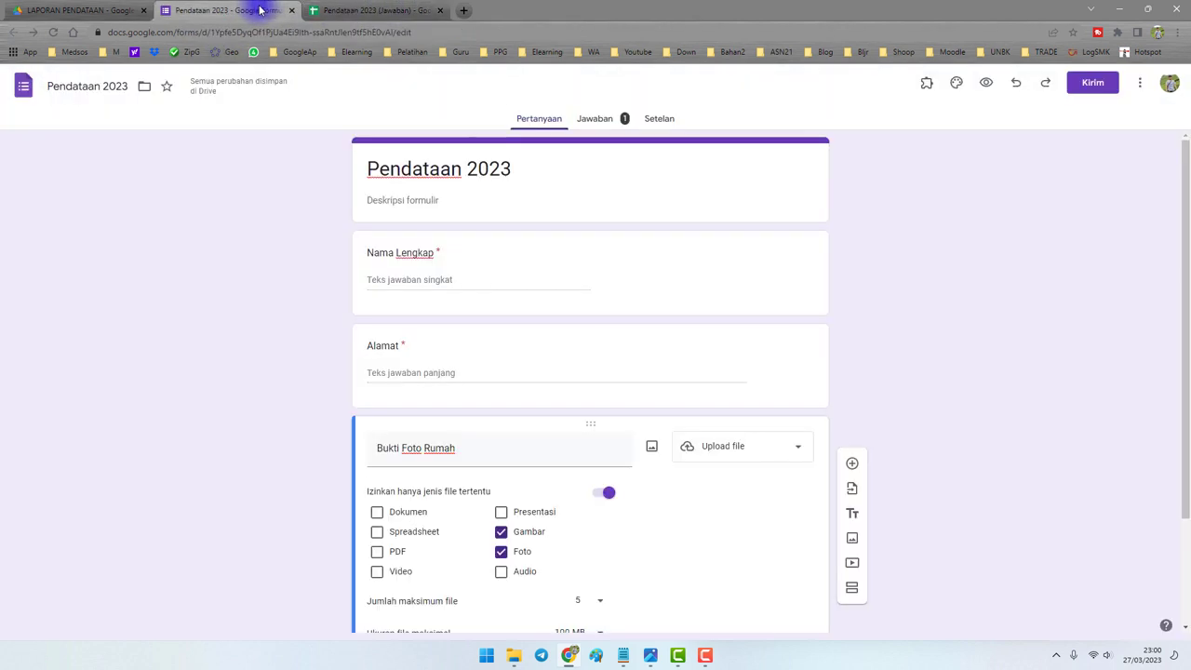
click(986, 82)
drag(348, 14, 670, 93)
click(345, 11)
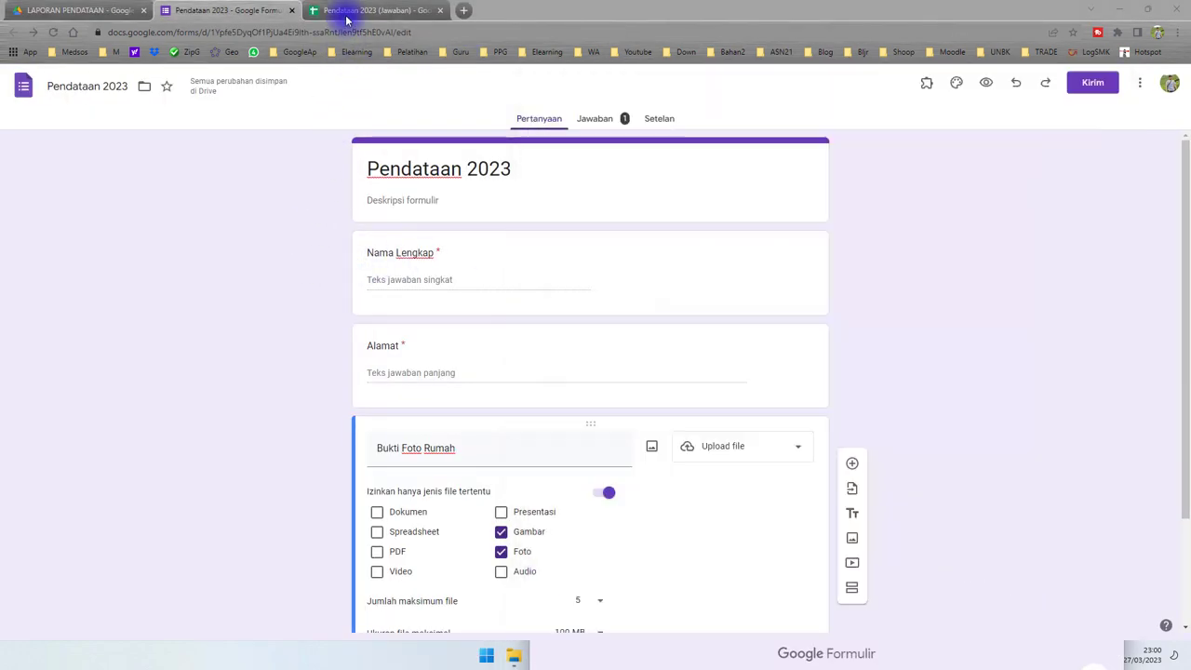
click(93, 351)
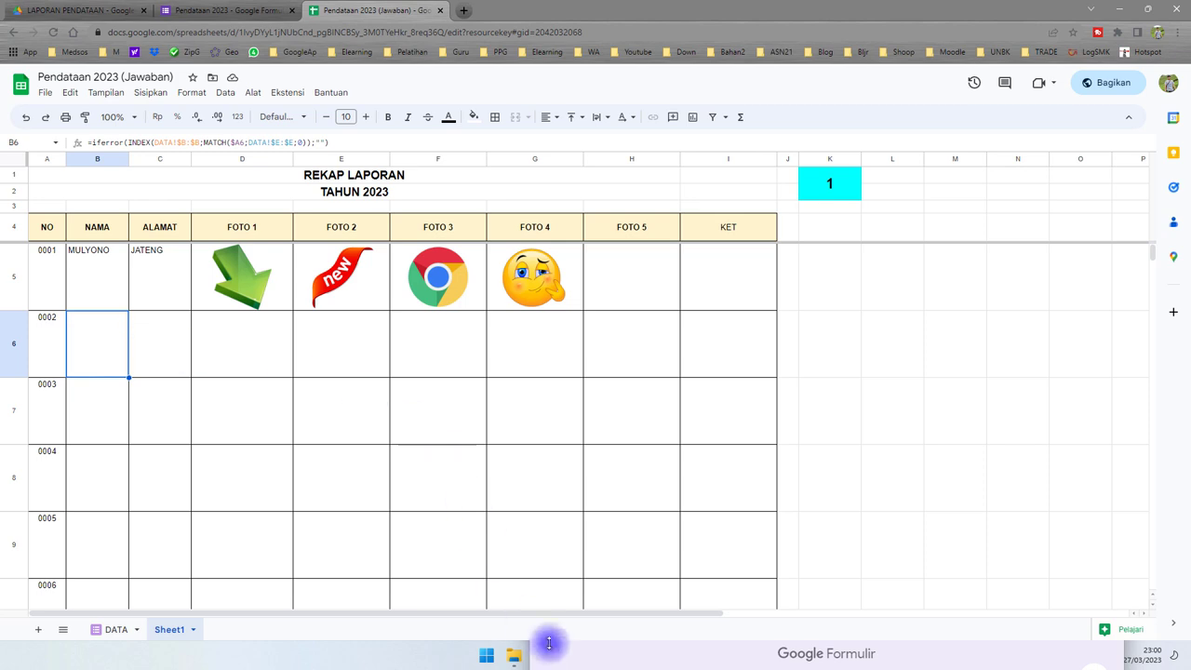
click(610, 665)
Submit a response with a full name, address JAKARTA and the images twitter1.png, UC_Browser_Logo.png, unnamed.png, urgent-postit.jpg and video-icon-18.png
click(679, 346)
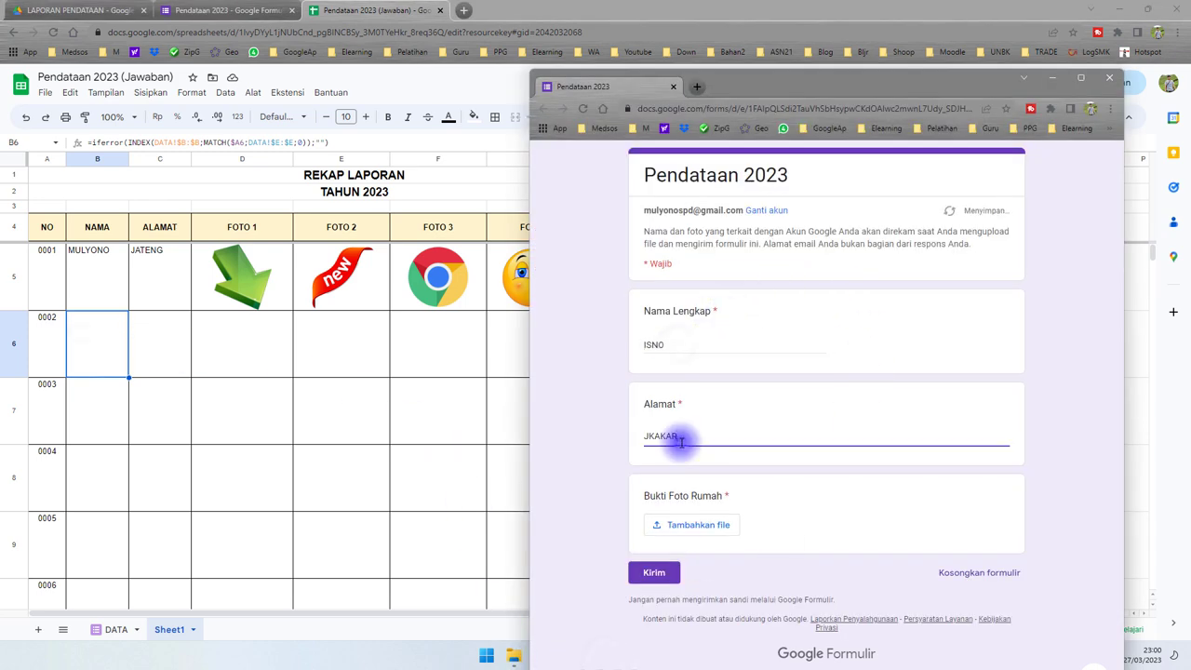
click(690, 525)
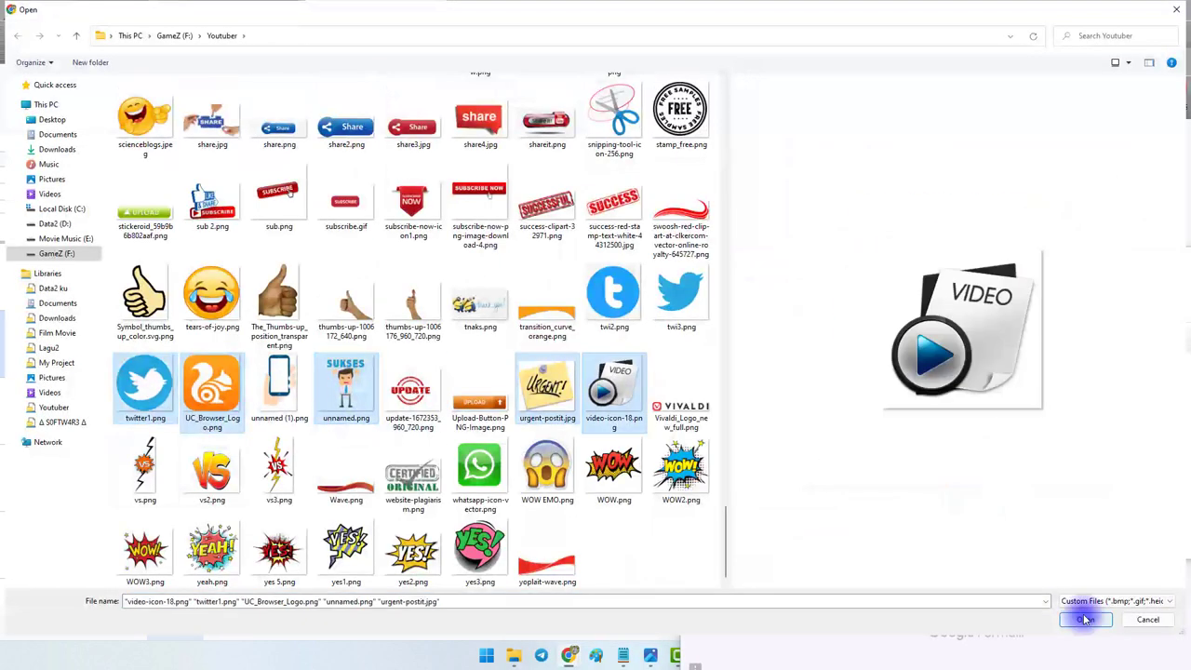
click(1087, 610)
scroll(958, 422, down, 1)
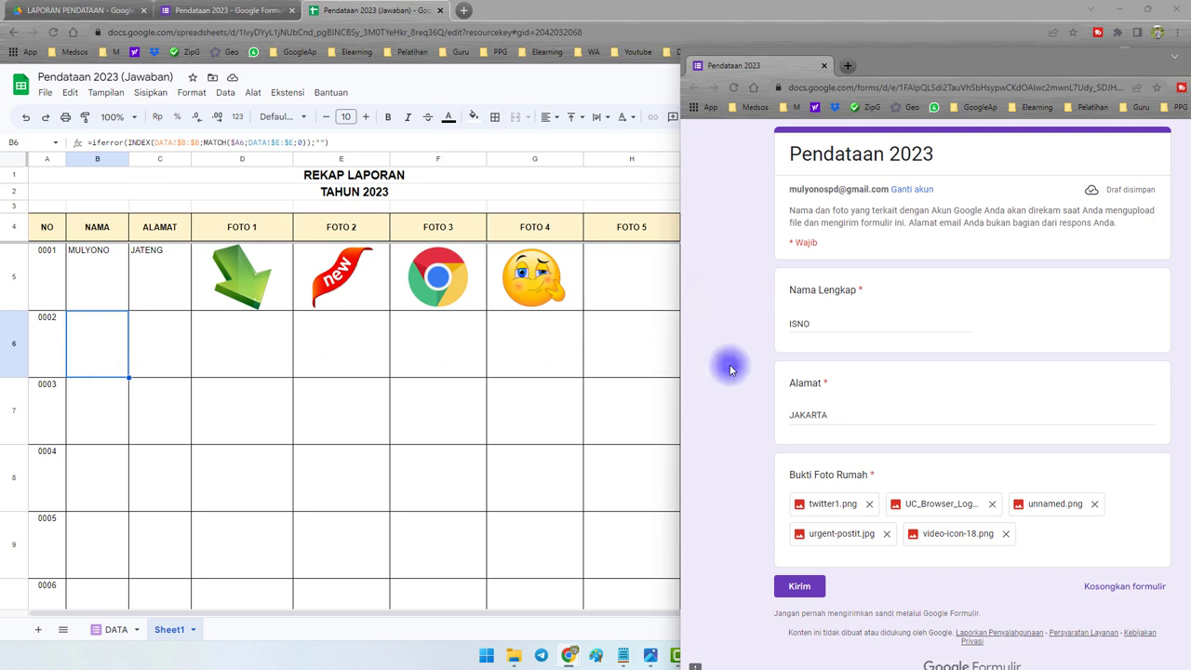
click(804, 594)
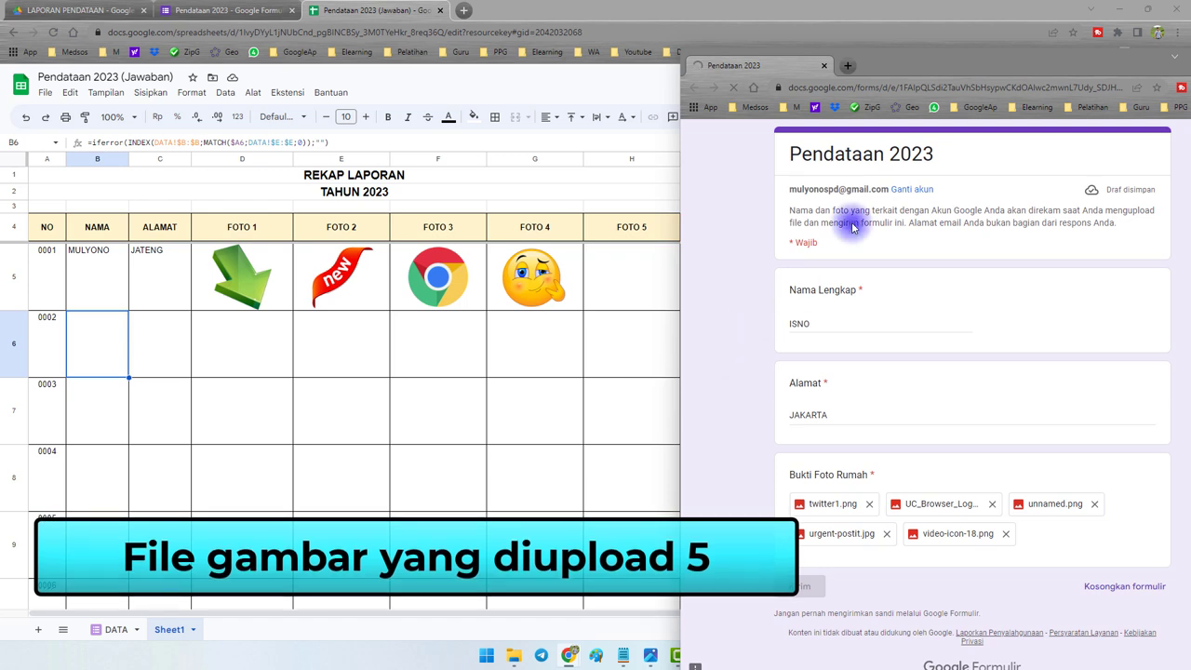
Return to the recap sheet and check the new response's name, address and five photos in row 6
drag(954, 62, 932, 25)
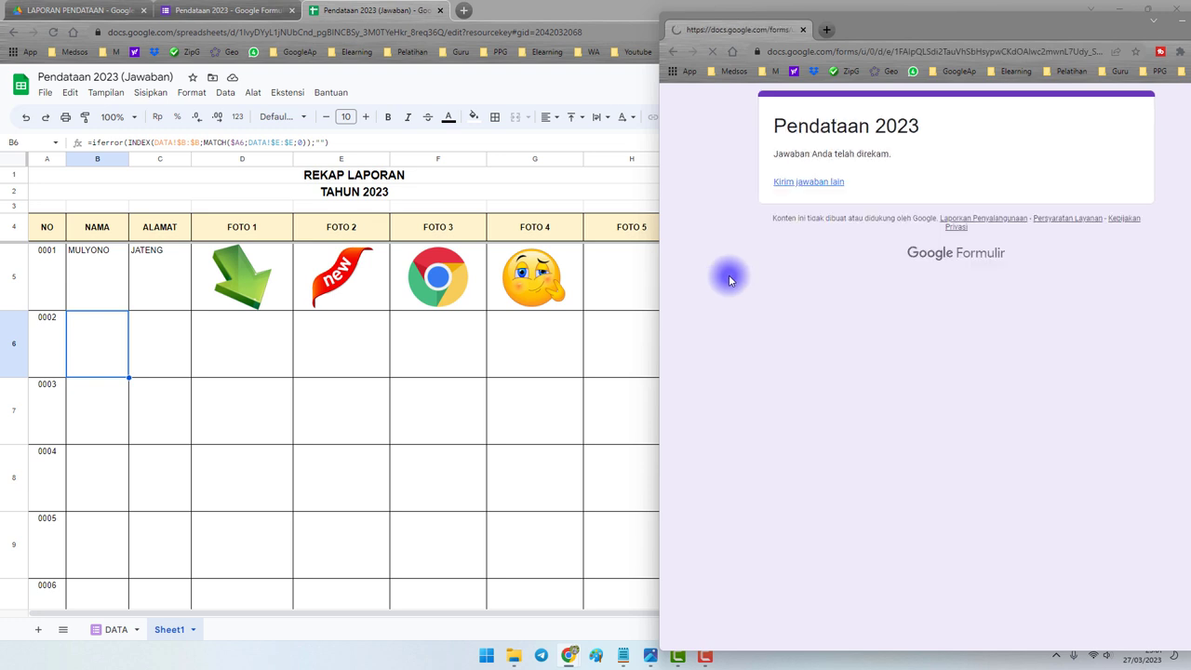
click(97, 333)
drag(98, 326, 149, 327)
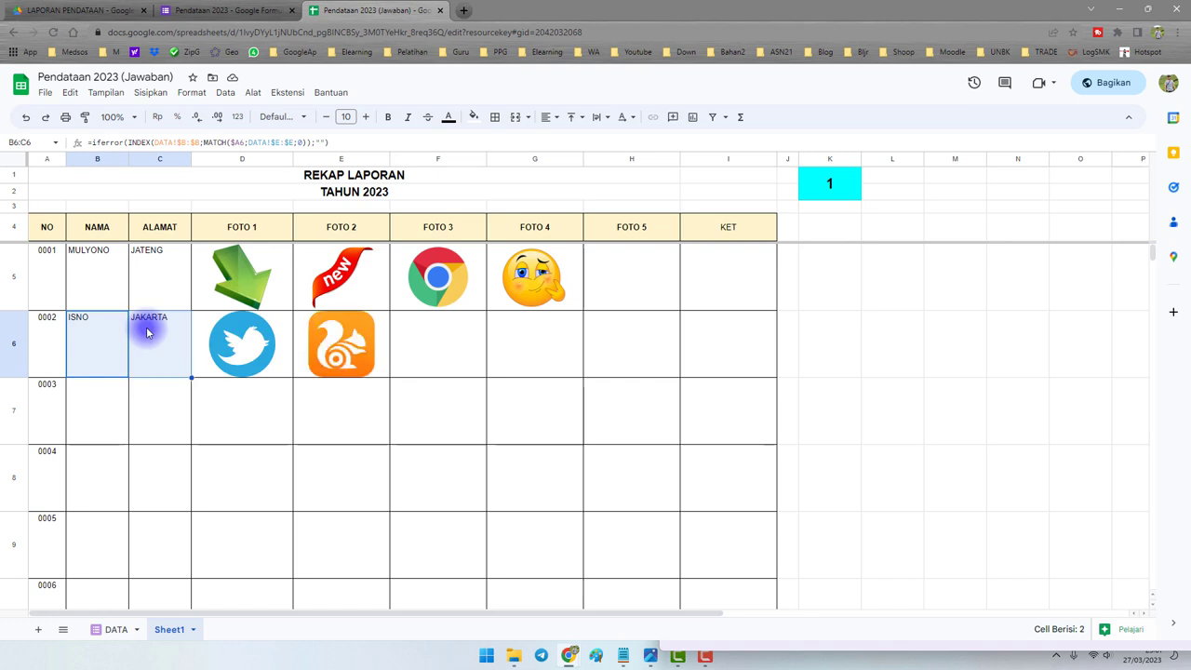
drag(240, 346, 592, 344)
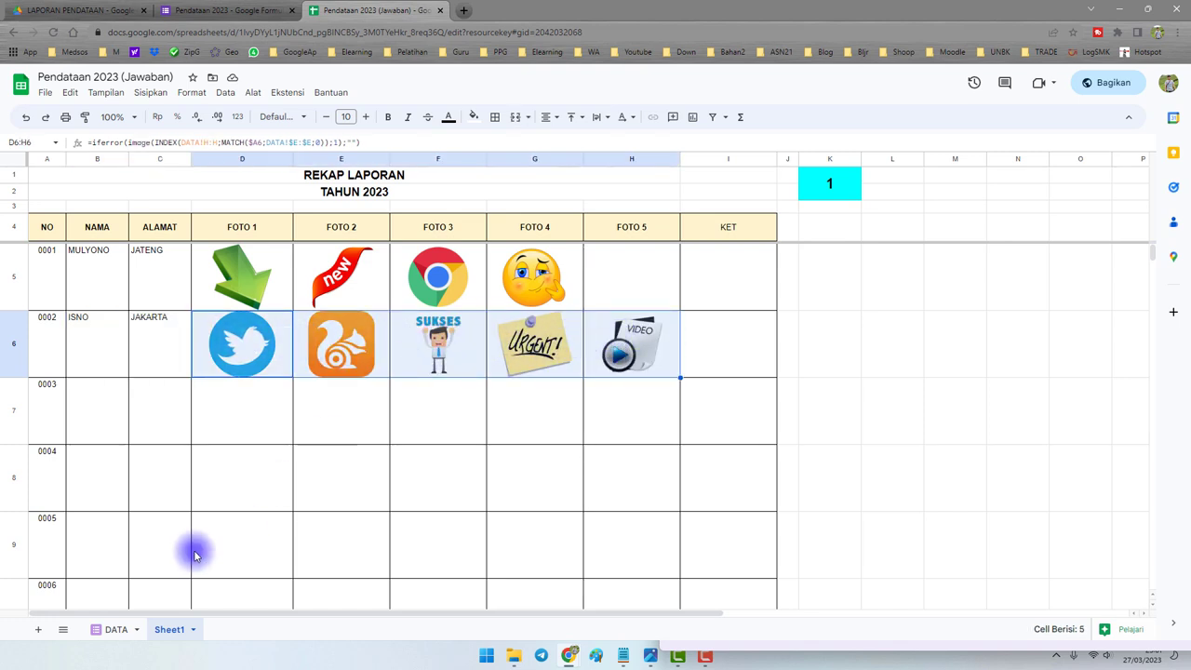
Wrap the text of the photo links in cell D3 of the DATA sheet
click(103, 629)
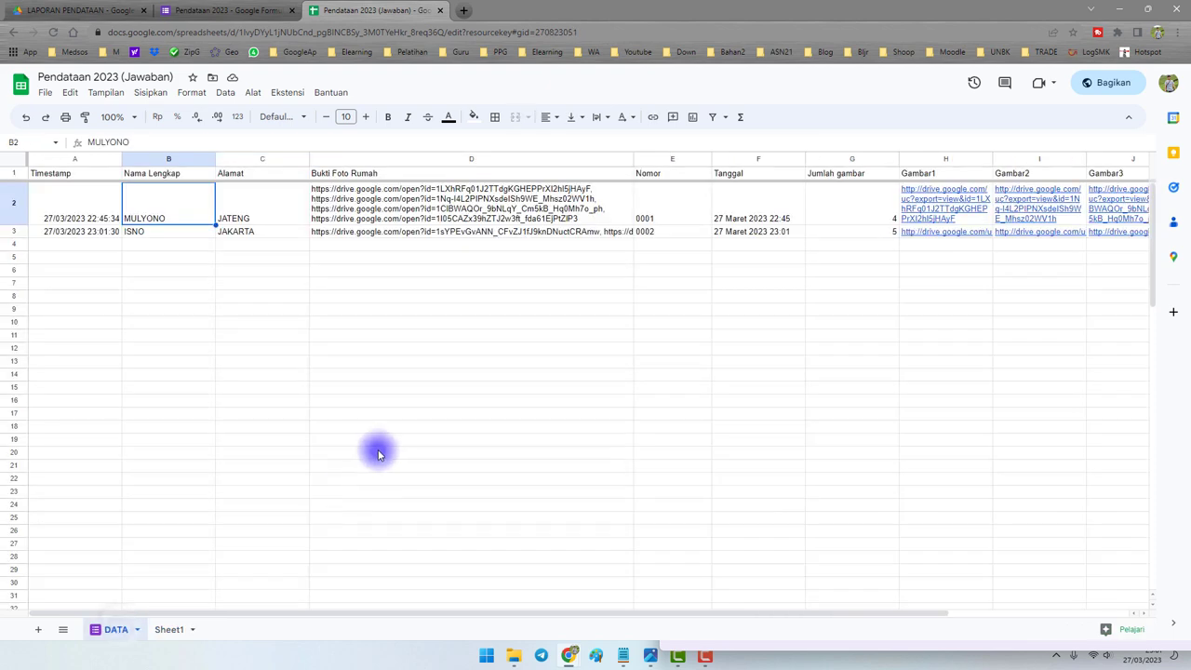
click(328, 236)
click(596, 118)
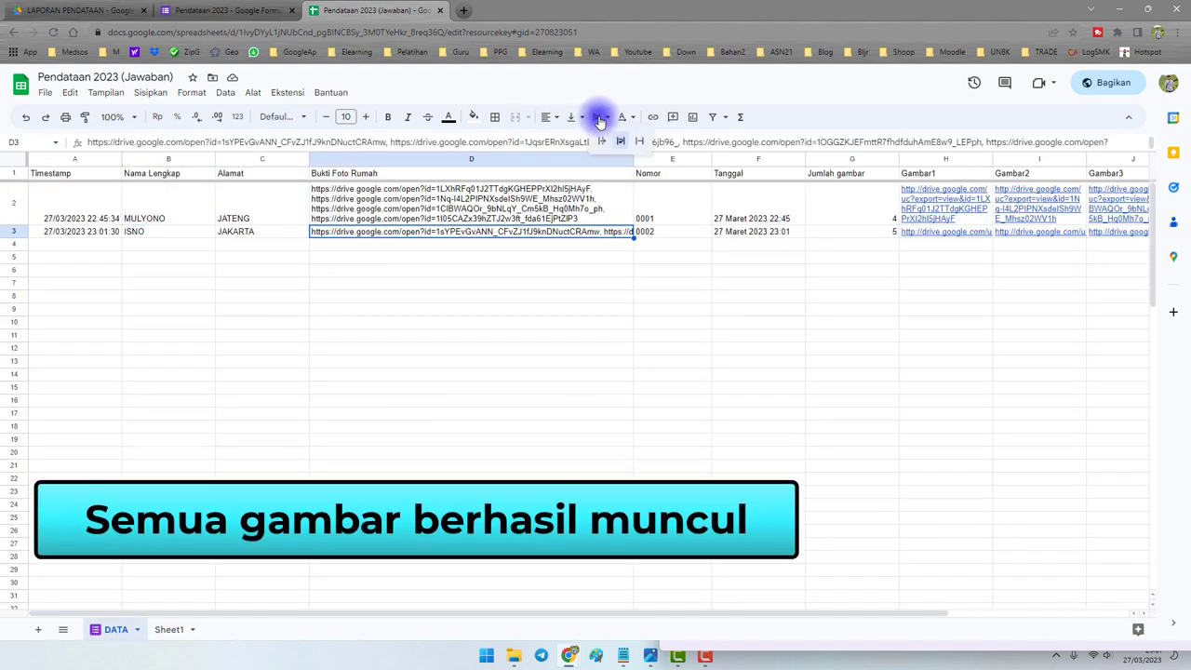
click(601, 136)
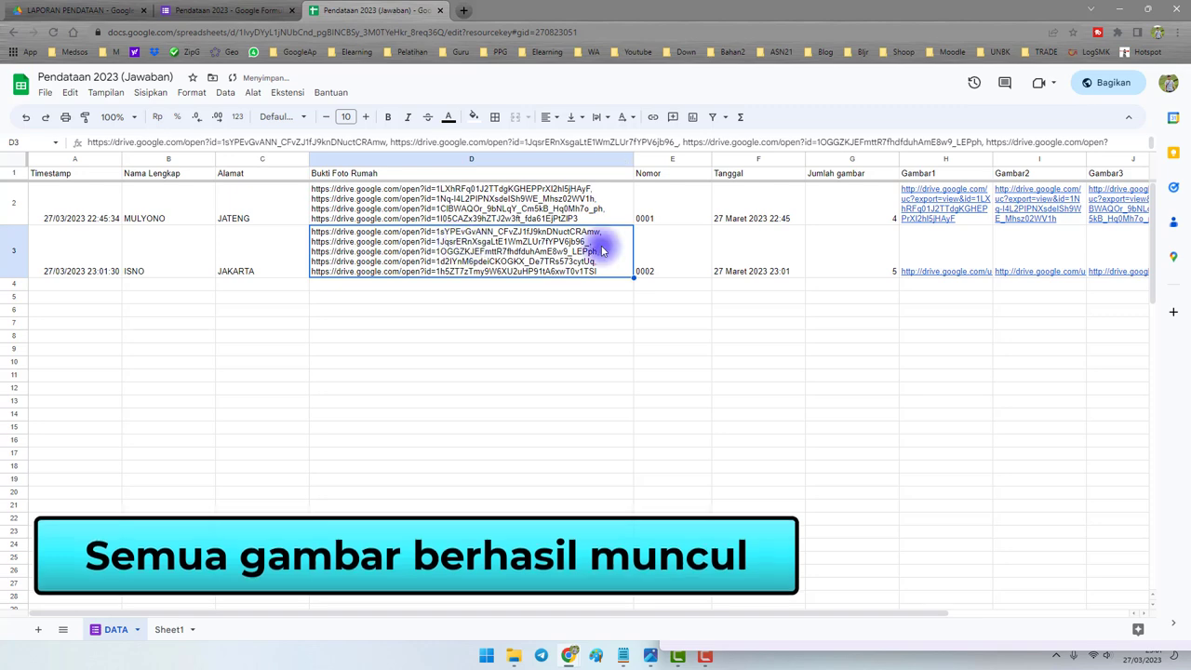
Review the new response's number, date, image count and Gambar1 to Gambar5 link columns in row 3
click(671, 262)
click(797, 253)
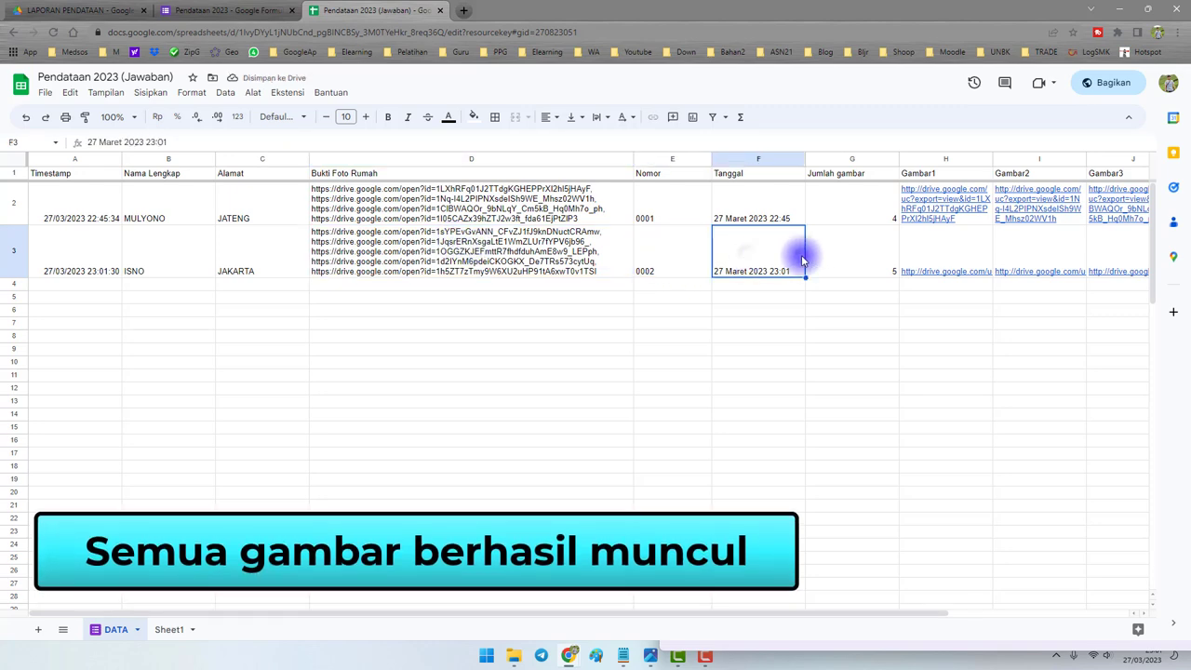
drag(846, 253, 1005, 252)
drag(664, 372, 659, 276)
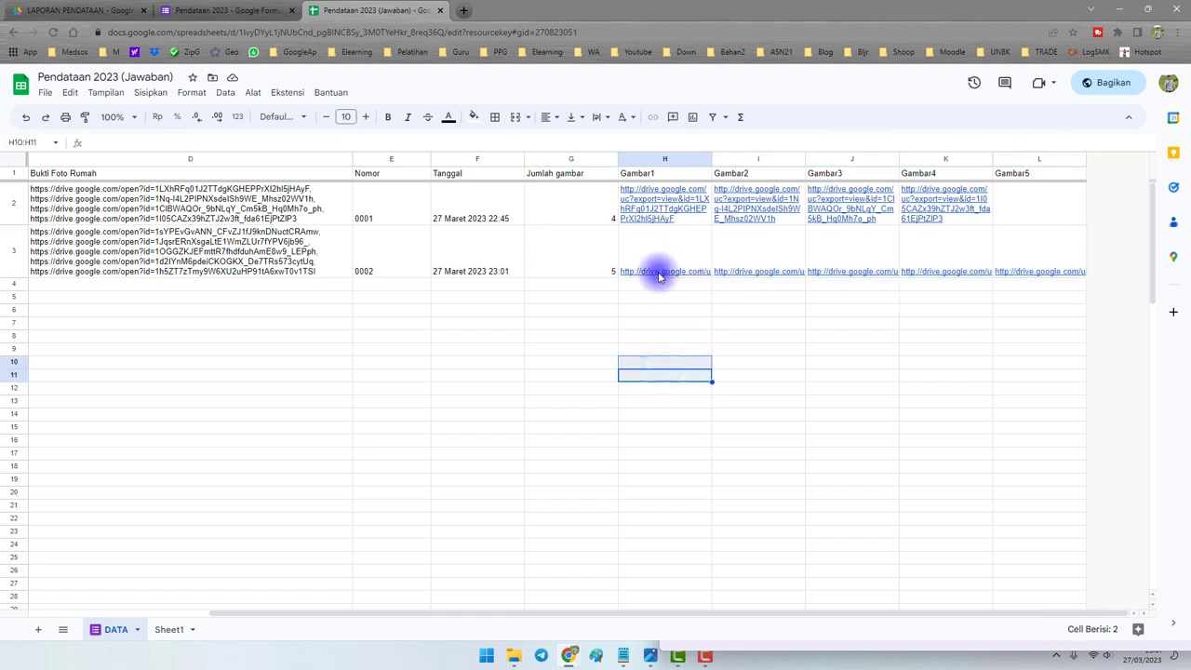
Rename the recap sheet Sheet1 as LAPORAN
click(165, 630)
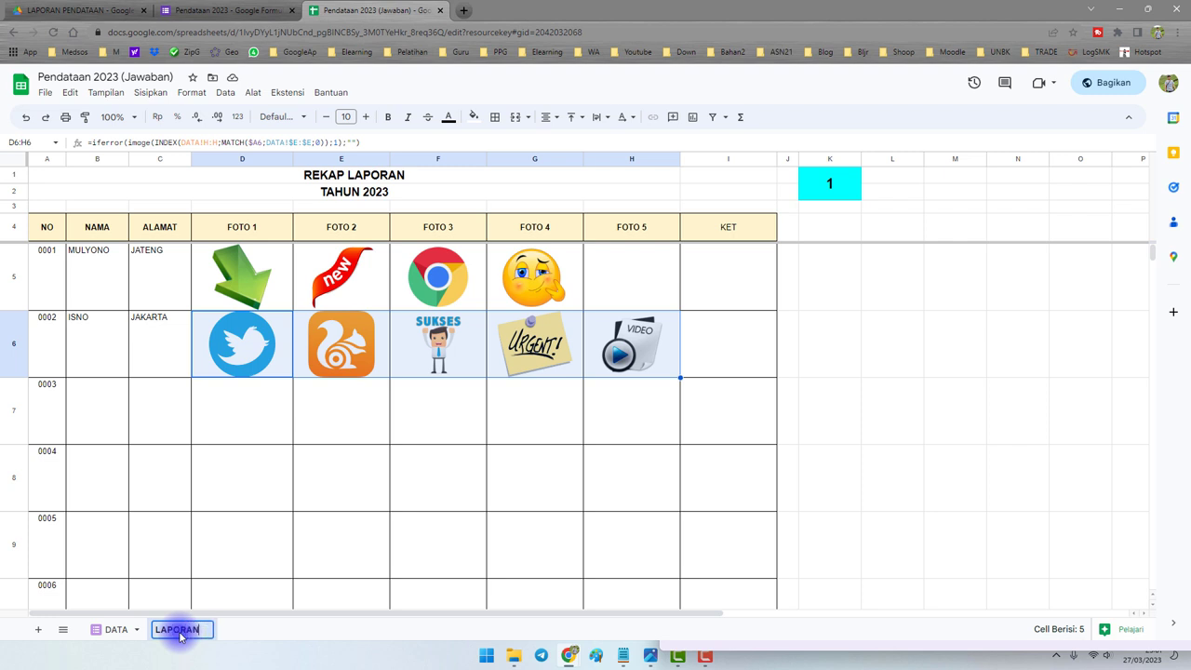
click(233, 414)
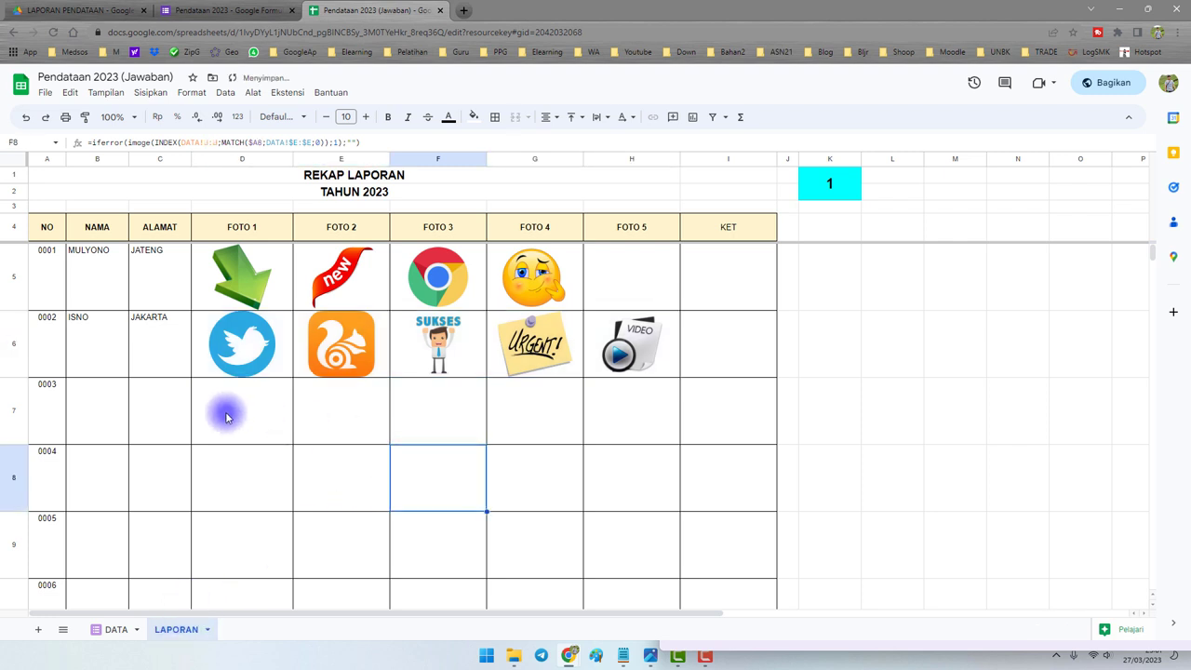
Switch to Notepad and compare its recap page formulas with the name lookup in B5, examining the DATA range and $A5 reference
click(102, 399)
click(101, 287)
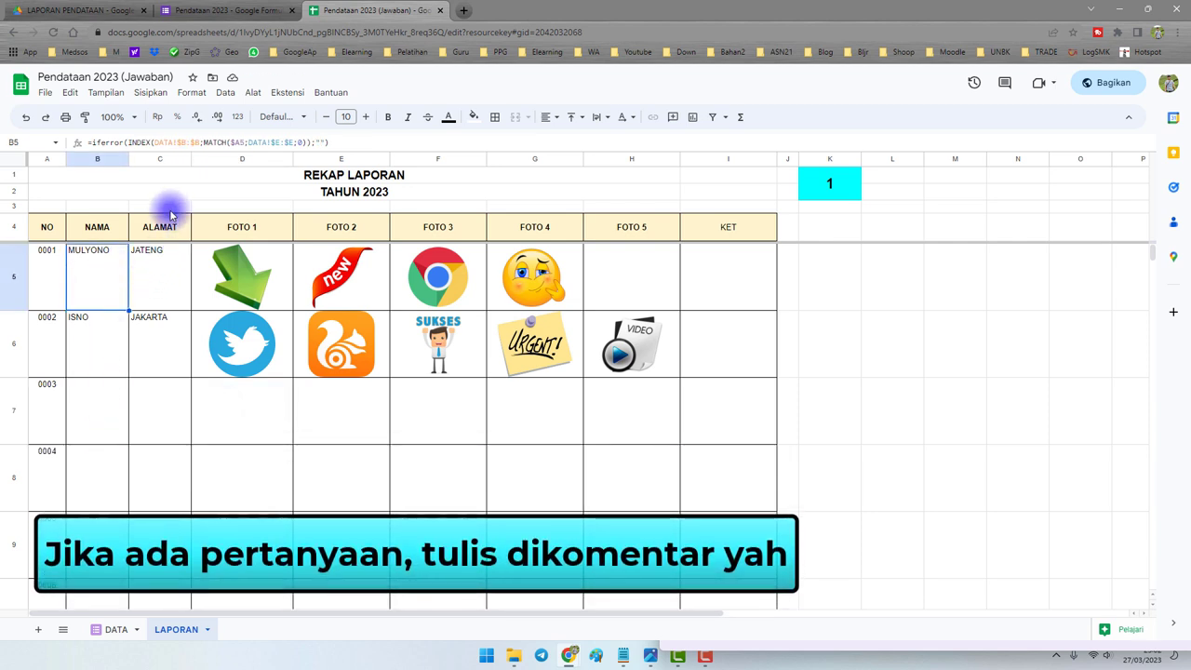
click(622, 656)
click(851, 416)
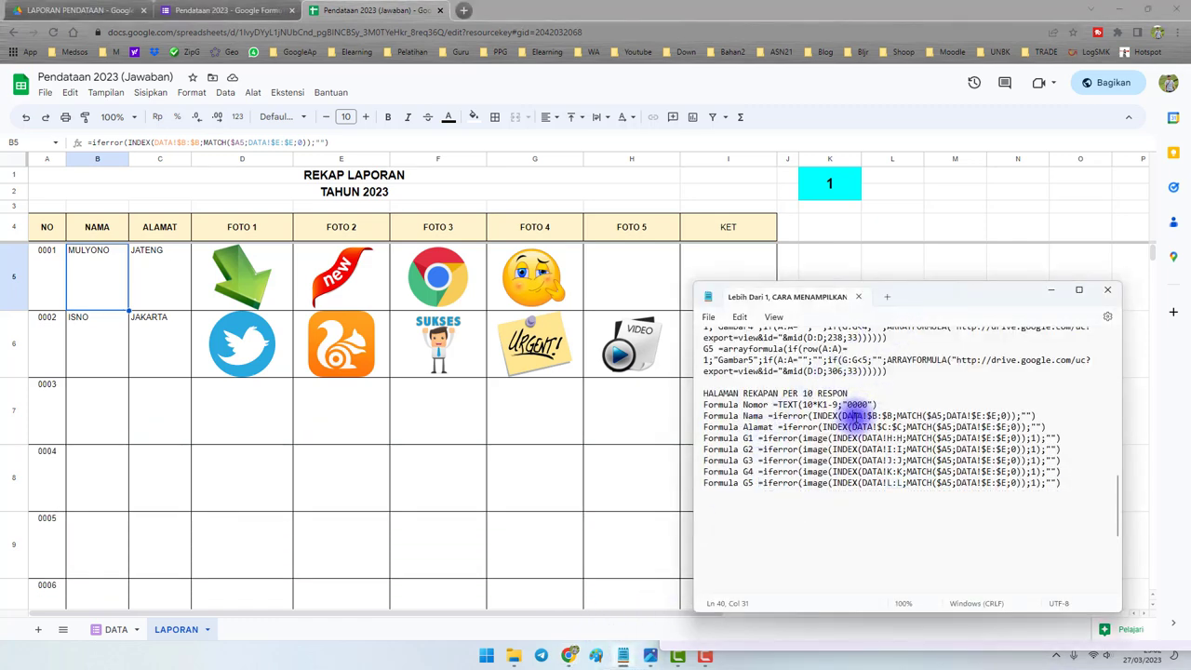
scroll(853, 436, up, 1)
drag(1059, 513, 812, 477)
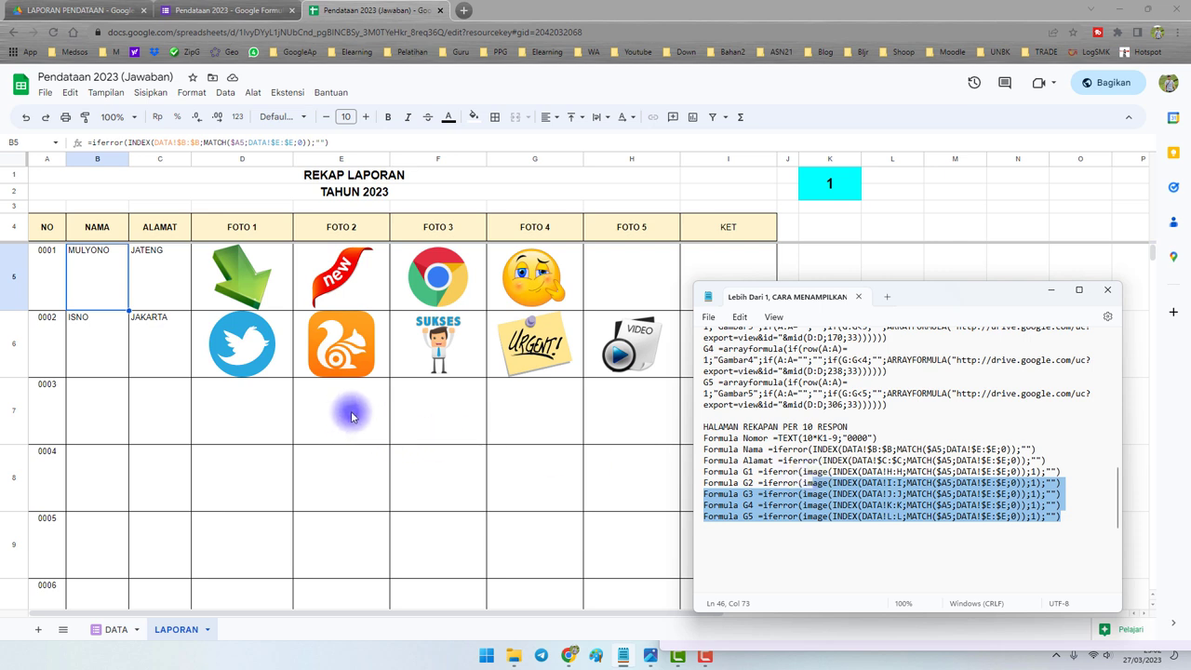
click(810, 460)
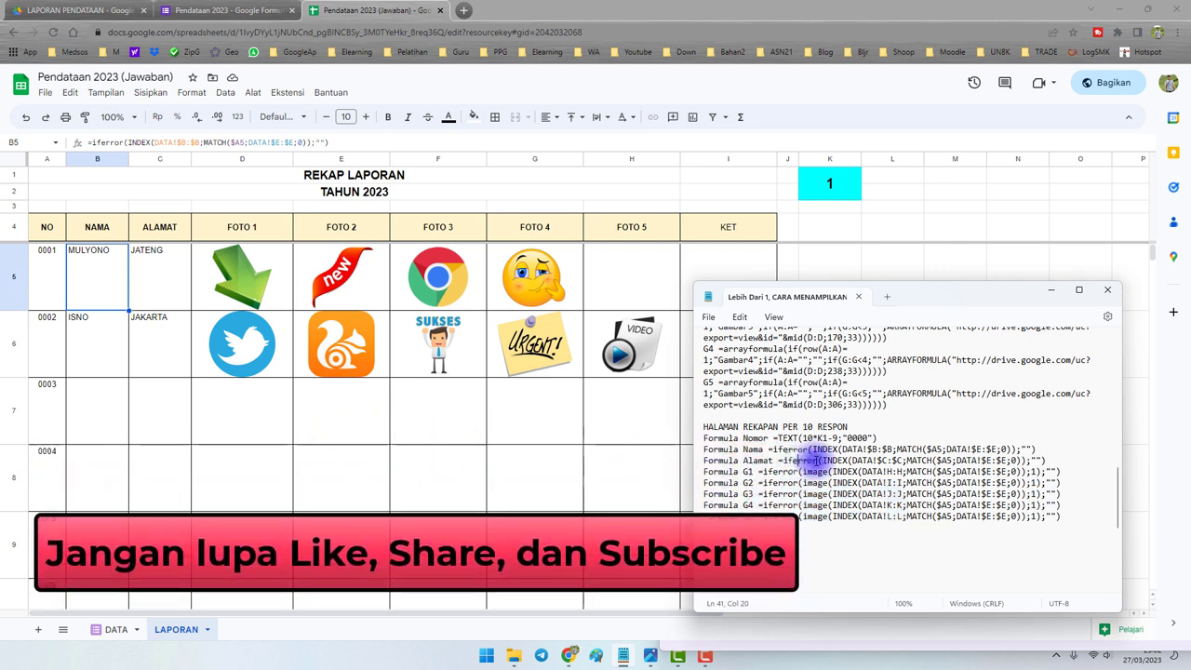
click(934, 450)
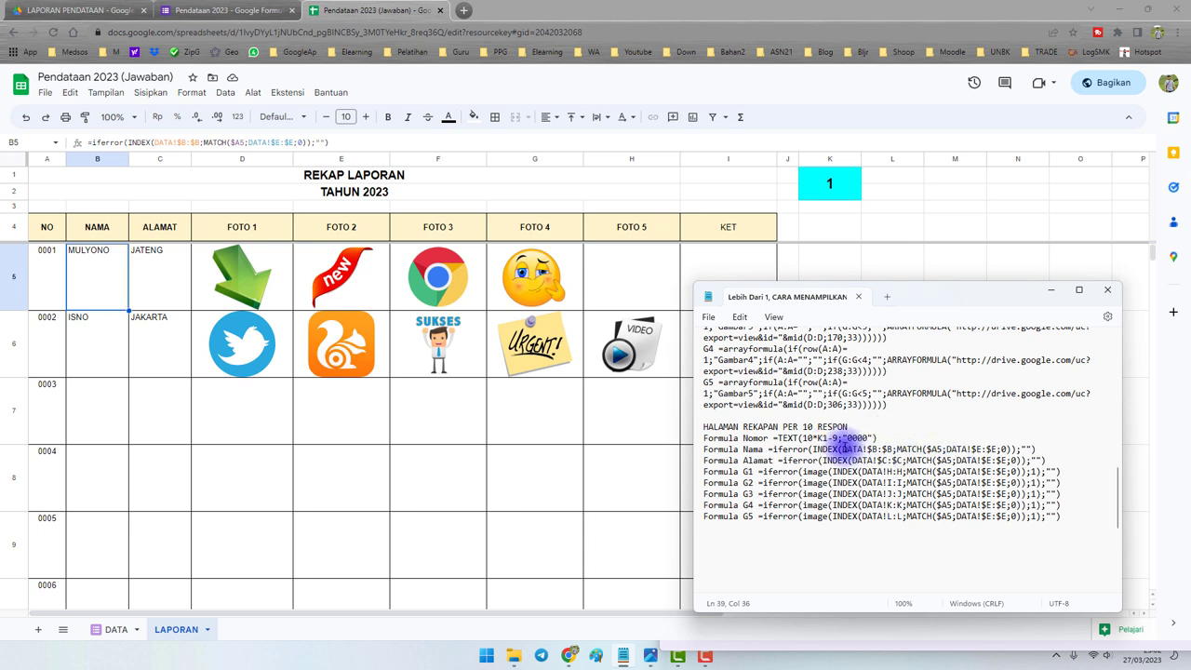
drag(840, 449, 943, 451)
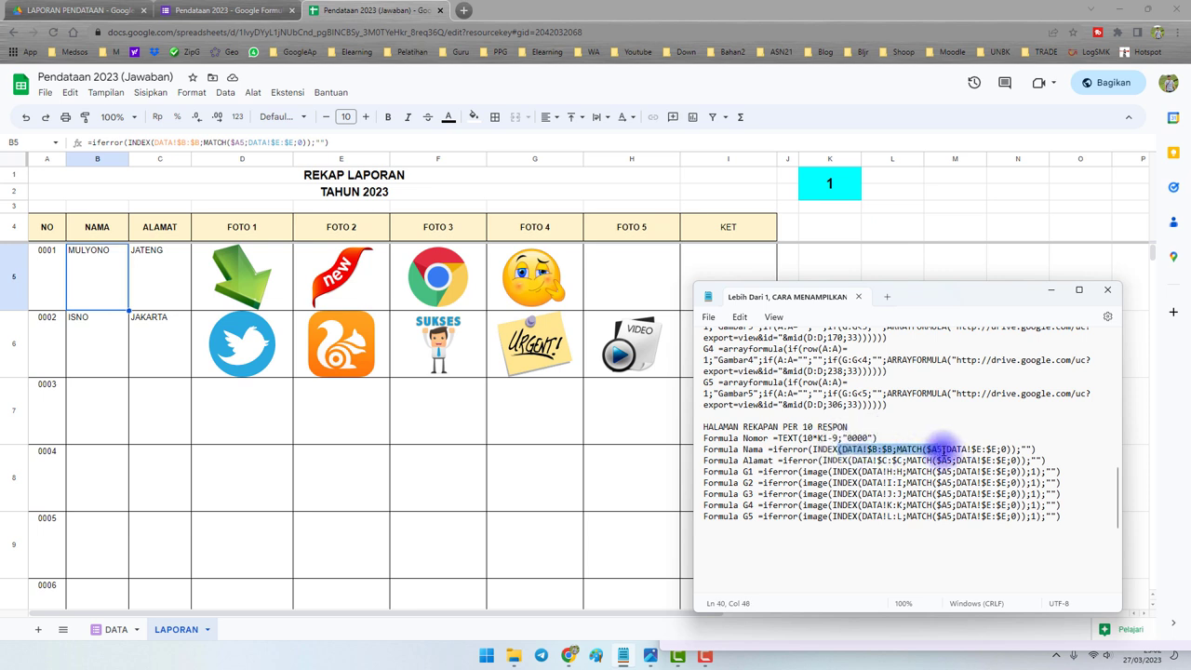
Return to the LAPORAN sheet and review the names, addresses and photos in B5:H5 and B6:H6
click(342, 410)
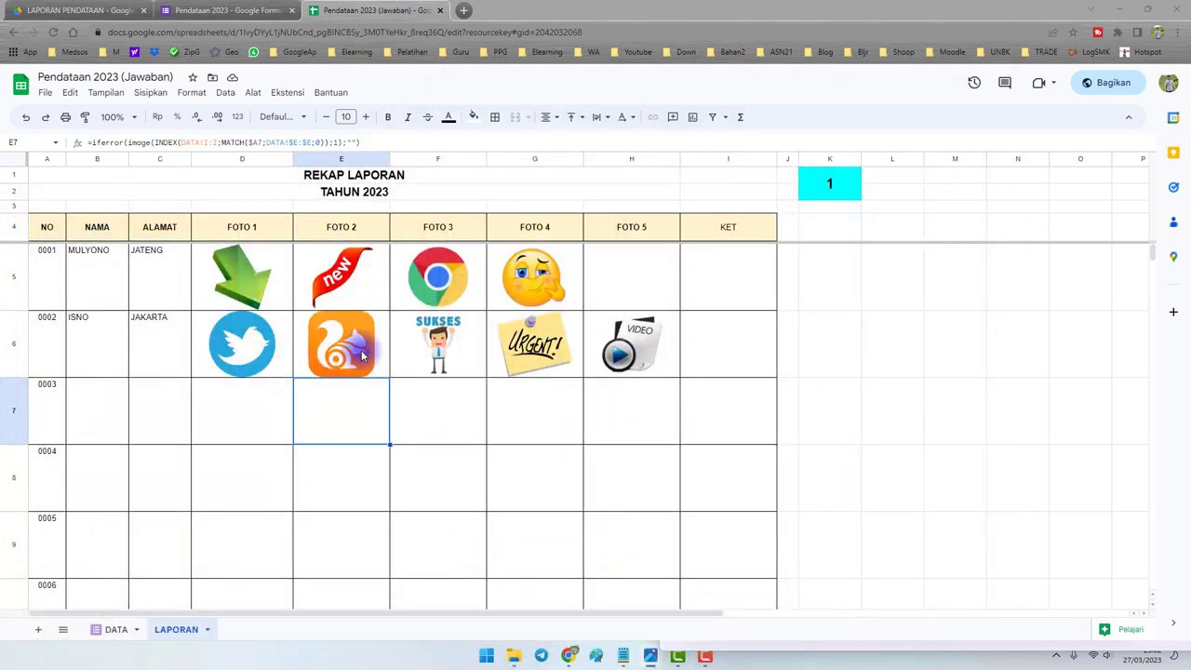
drag(93, 342, 617, 341)
drag(93, 279, 623, 287)
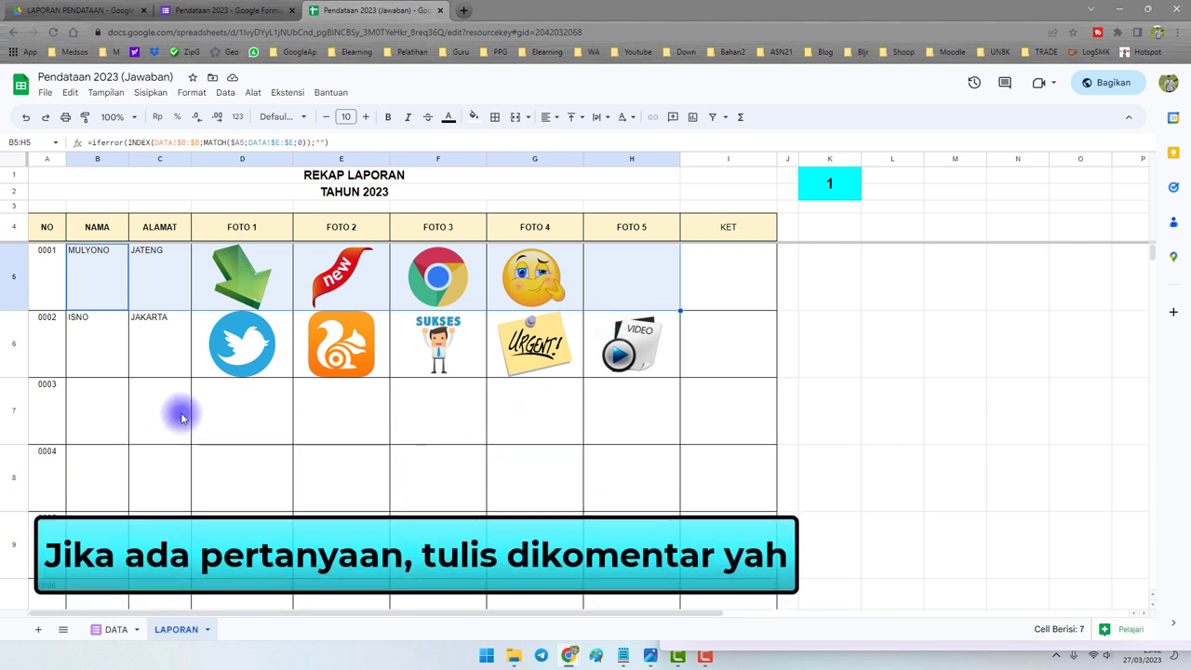
click(100, 344)
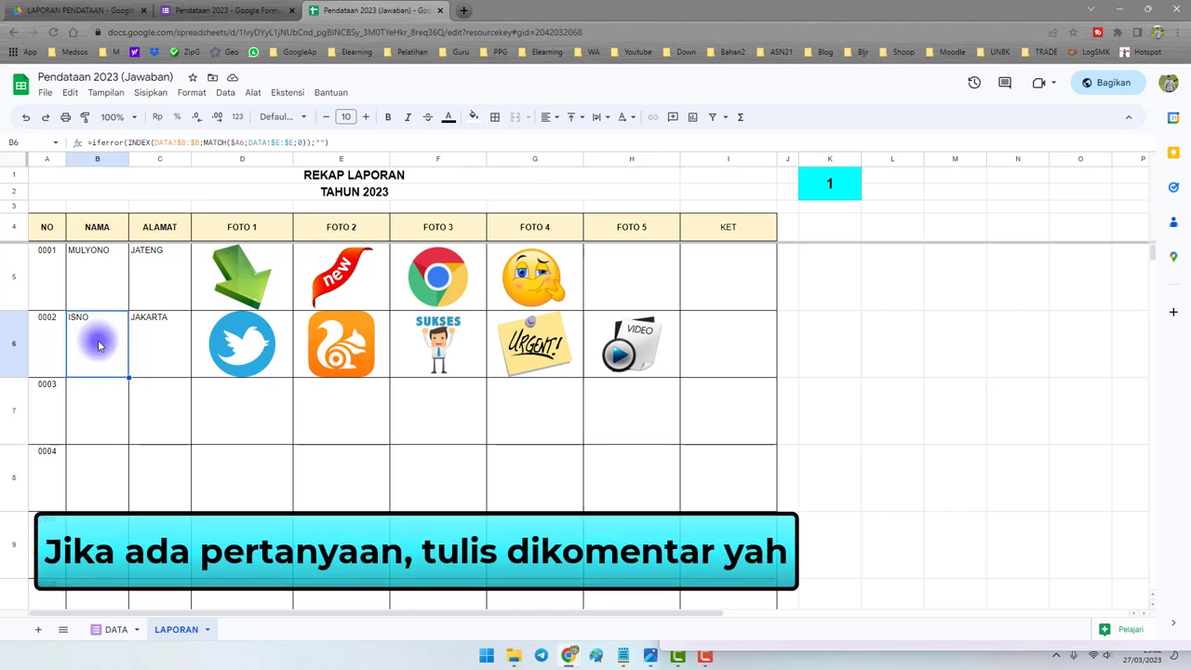